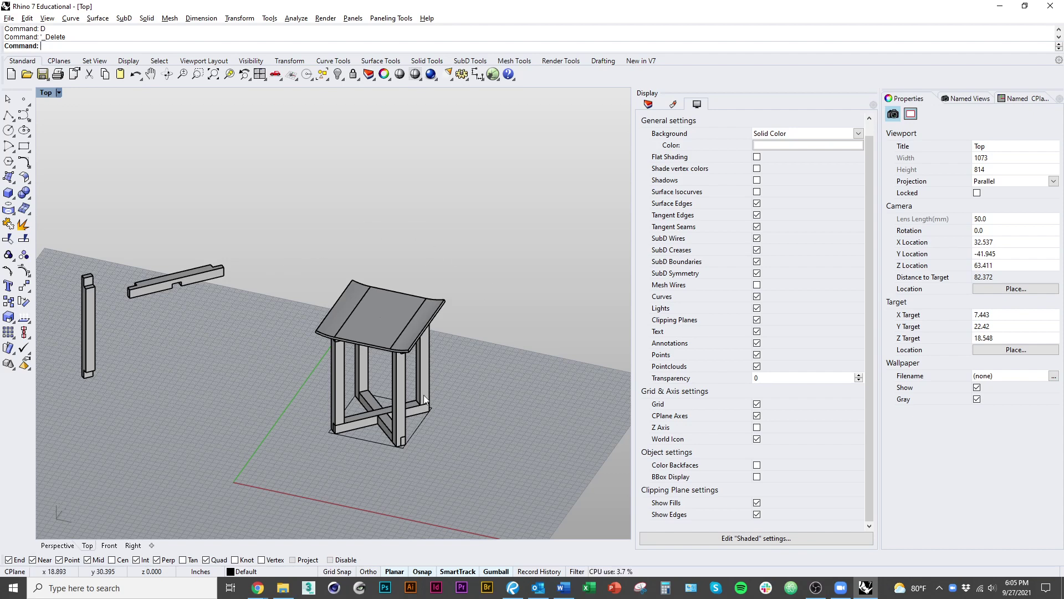
Step: Delete the curved seat from the stool frame, and toggle the viewport to wireframe and back to shaded display
{"action": "left_click", "coordinate": [395, 309]}
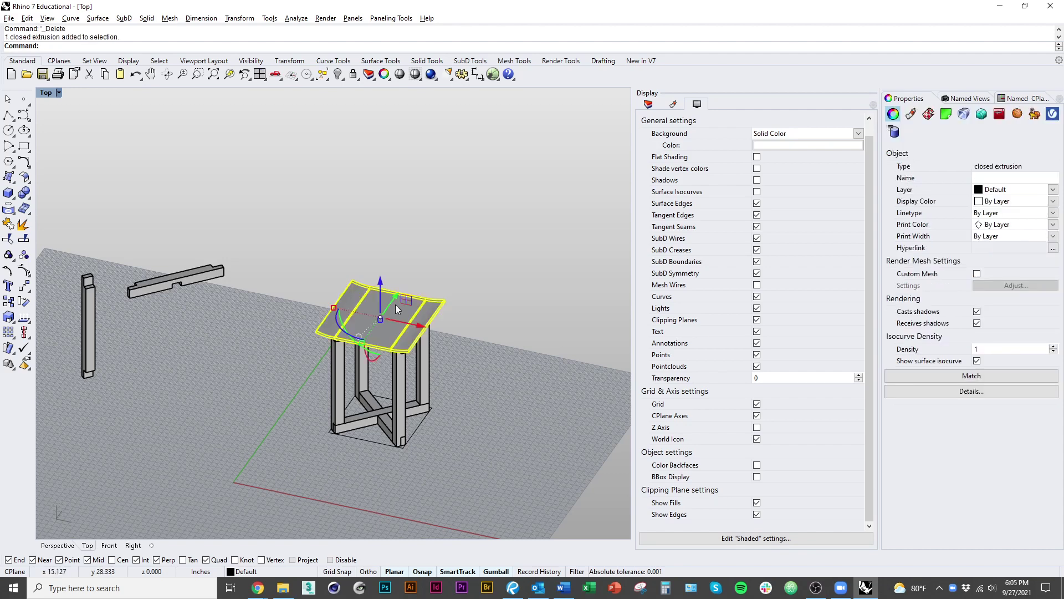
{"action": "key", "text": "Delete"}
{"action": "scroll", "coordinate": [392, 330], "scroll_direction": "up", "scroll_amount": 10}
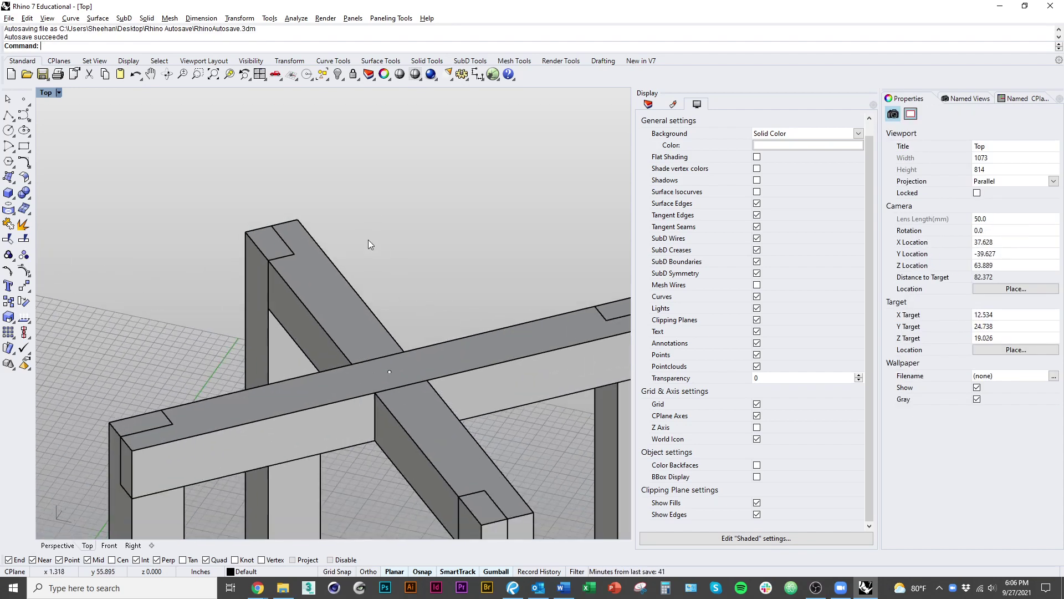
{"action": "mouse_move", "coordinate": [368, 240]}
{"action": "right_mouse_down"}
{"action": "mouse_move", "coordinate": [428, 257]}
{"action": "mouse_move", "coordinate": [401, 335]}
{"action": "mouse_move", "coordinate": [442, 416]}
{"action": "mouse_move", "coordinate": [424, 418]}
{"action": "mouse_move", "coordinate": [409, 386]}
{"action": "mouse_move", "coordinate": [387, 397]}
{"action": "mouse_move", "coordinate": [404, 399]}
{"action": "mouse_move", "coordinate": [400, 407]}
{"action": "mouse_move", "coordinate": [401, 381]}
{"action": "right_mouse_up"}
{"action": "key", "text": "ctrl+alt+w"}
{"action": "key", "text": "ctrl+alt+s"}
{"action": "scroll", "coordinate": [360, 314], "scroll_direction": "down", "scroll_amount": 7}
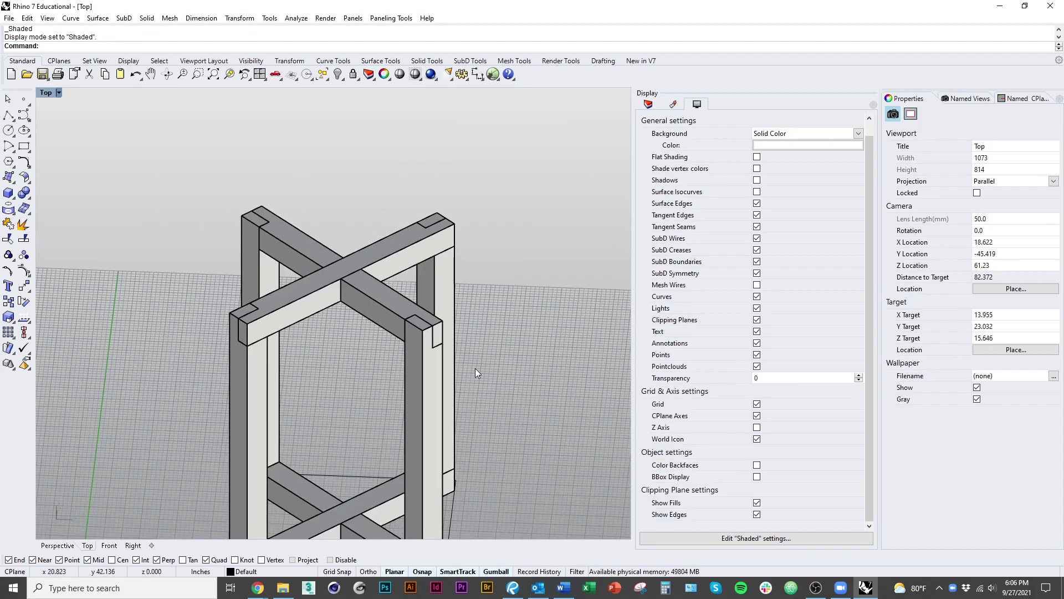
Step: Examine the joints between the cross beams and legs, selecting one upper beam and one leg to see their notched ends
{"action": "right_click_drag", "start_coordinate": [276, 398], "coordinate": [295, 382]}
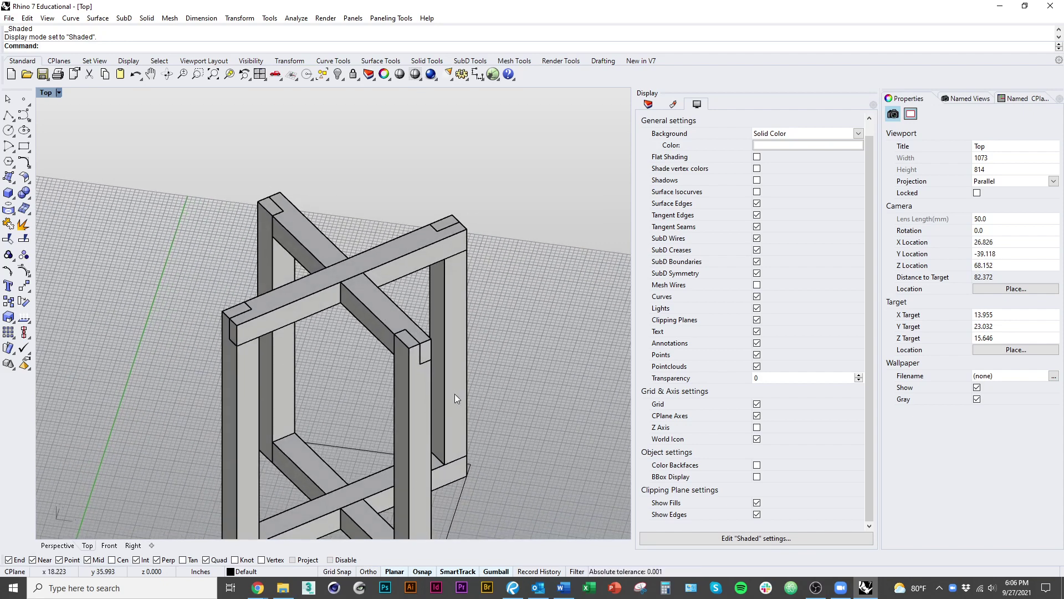
{"action": "left_click", "coordinate": [383, 322]}
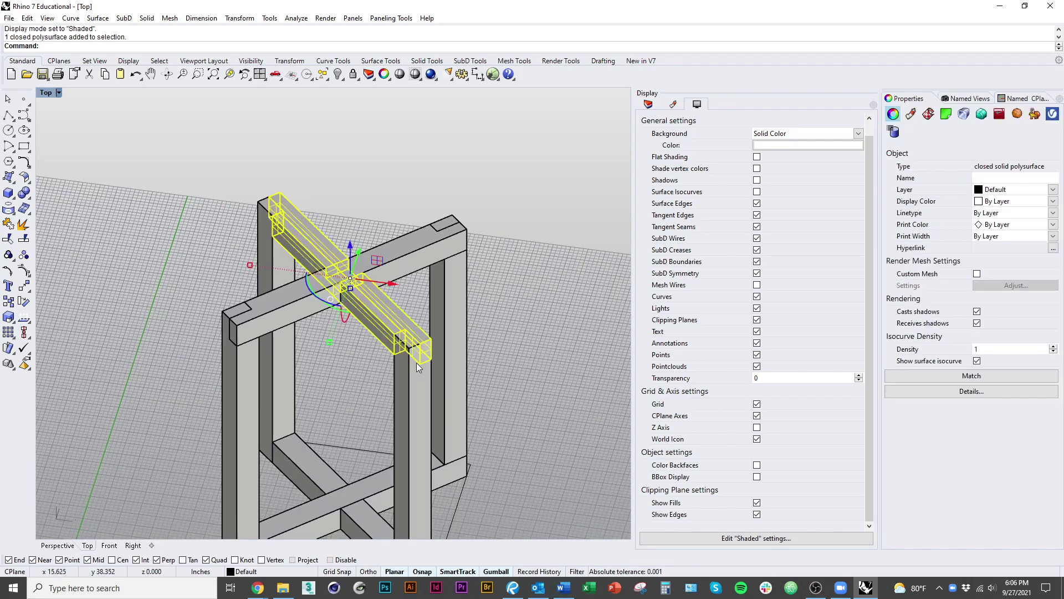
{"action": "left_click", "coordinate": [540, 426]}
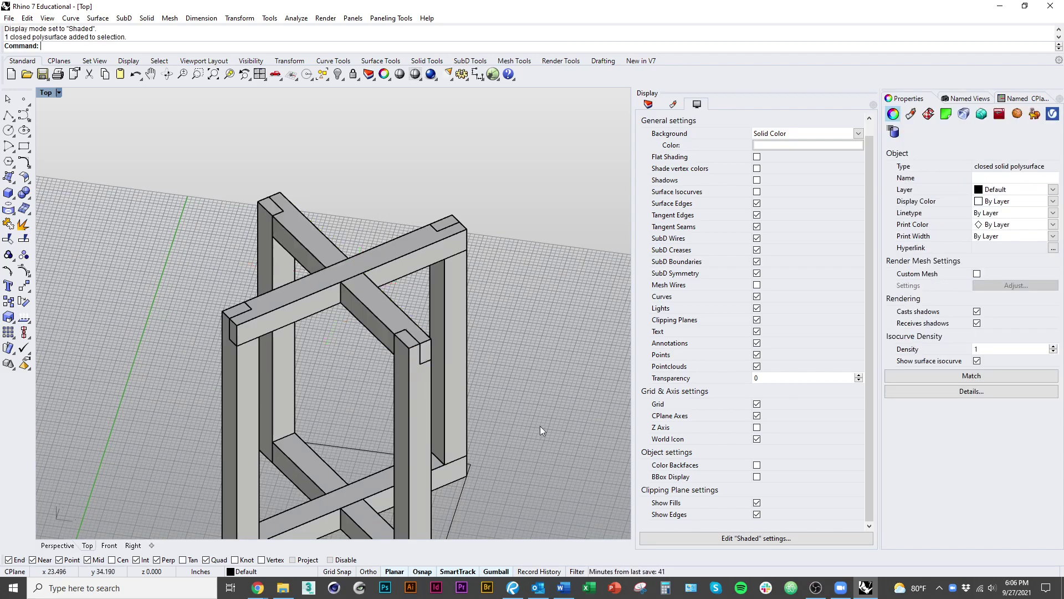
{"action": "right_click_drag", "start_coordinate": [540, 428], "coordinate": [440, 299]}
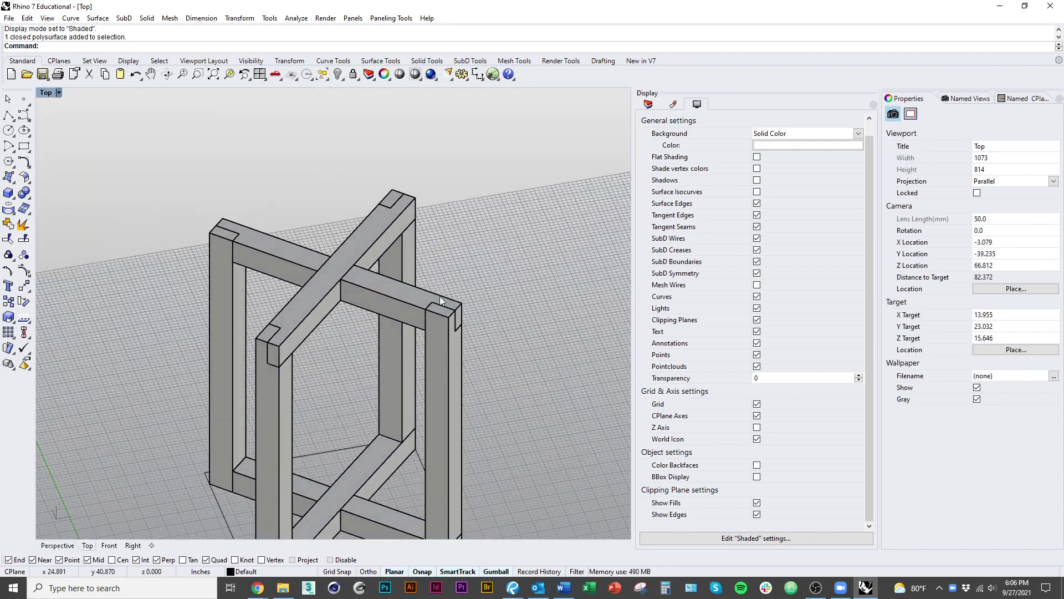
{"action": "right_click_drag", "start_coordinate": [557, 388], "coordinate": [400, 445]}
{"action": "right_click_drag", "start_coordinate": [415, 407], "coordinate": [399, 453]}
{"action": "left_click", "coordinate": [387, 420]}
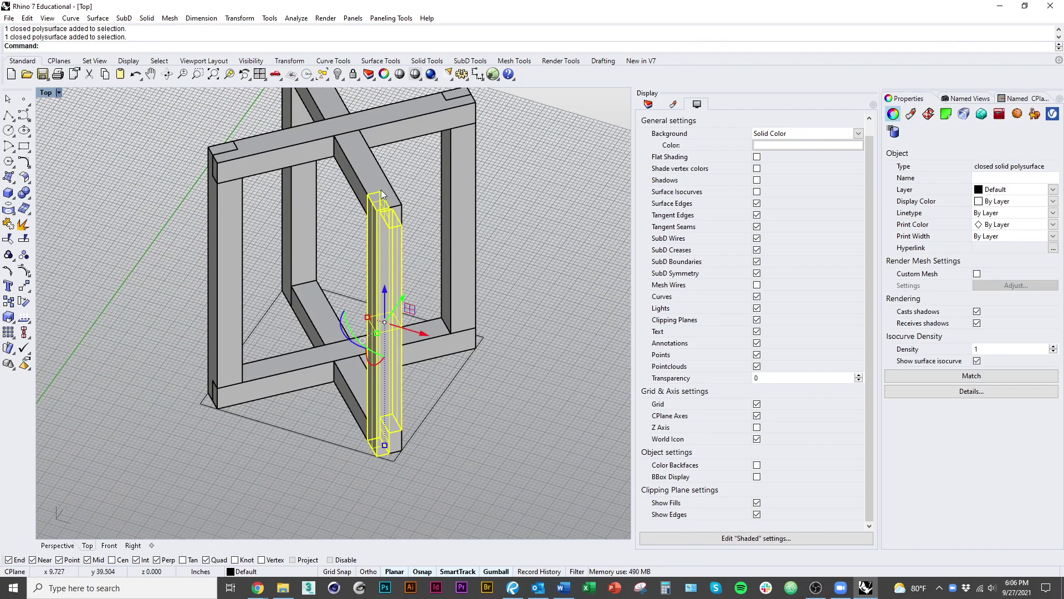
{"action": "left_click", "coordinate": [545, 321]}
{"action": "right_click_drag", "start_coordinate": [545, 322], "coordinate": [506, 381]}
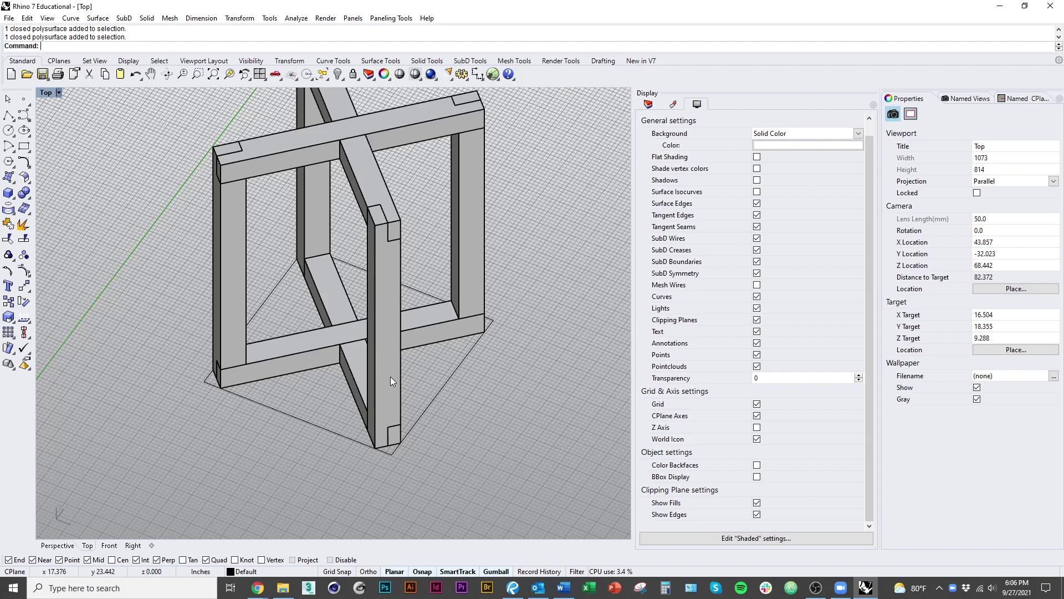
Step: Use MoveEdge to shift the lap joint's inner edges at the upper cross beam's end to the midpoint of the short top edge
{"action": "type", "text": "MoveEdge"}
{"action": "scroll", "coordinate": [391, 224], "scroll_direction": "up", "scroll_amount": 8}
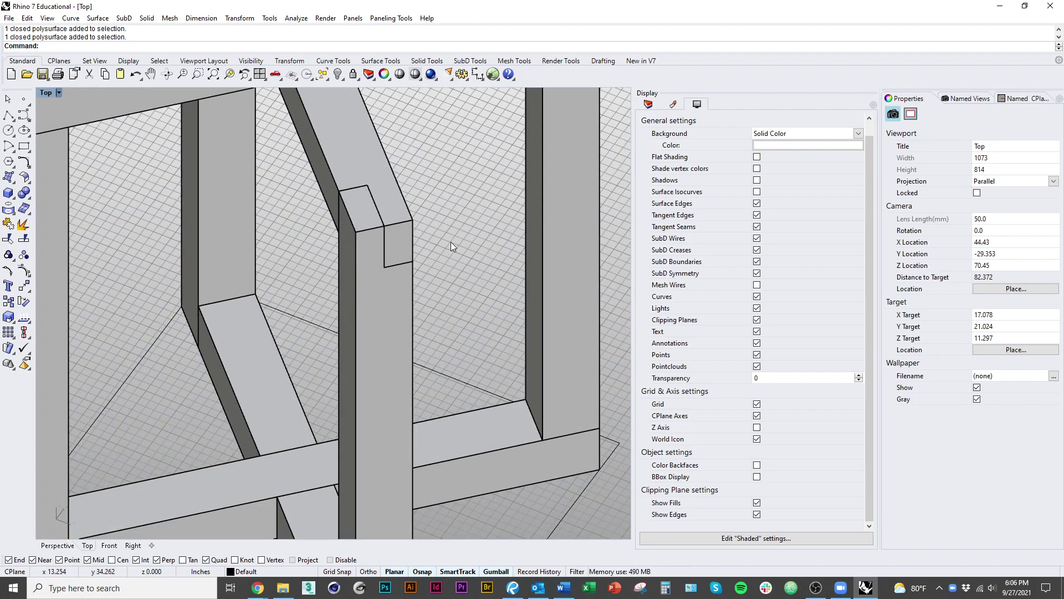
{"action": "type", "text": "Edge"}
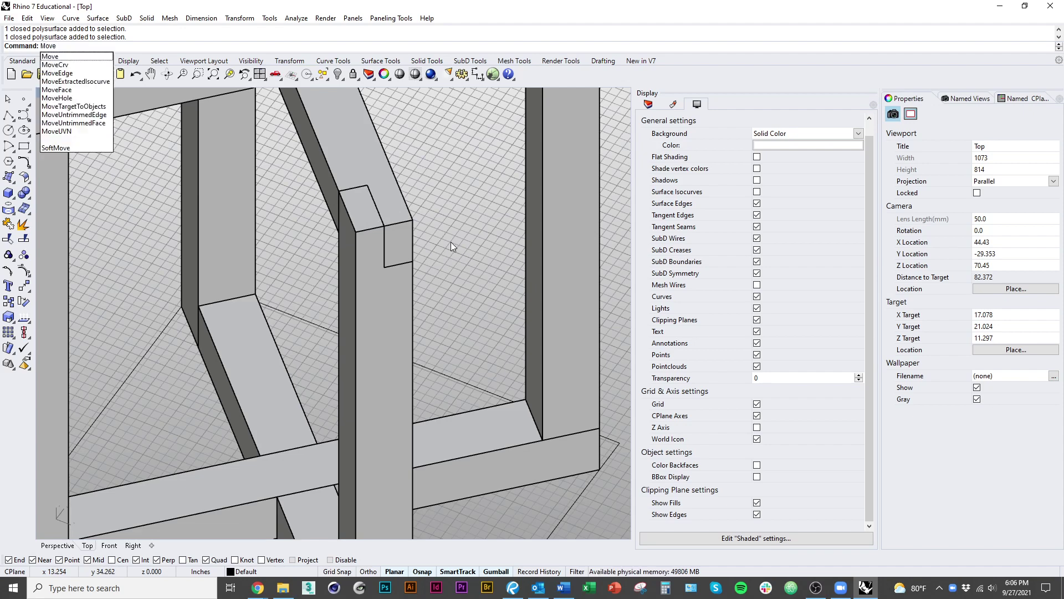
{"action": "key", "text": "Return"}
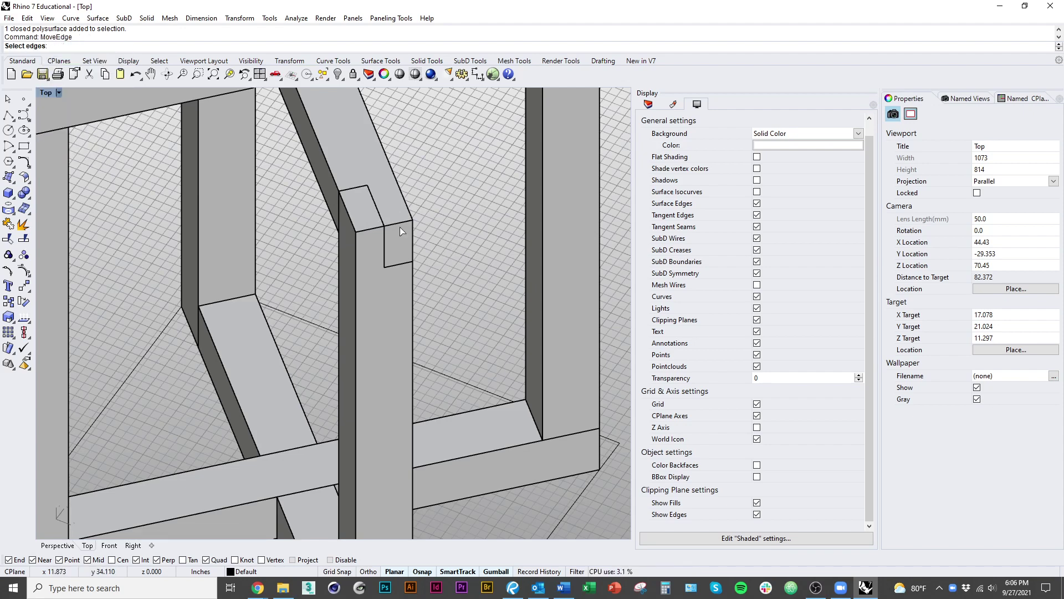
{"action": "right_click_drag", "start_coordinate": [168, 155], "coordinate": [341, 201]}
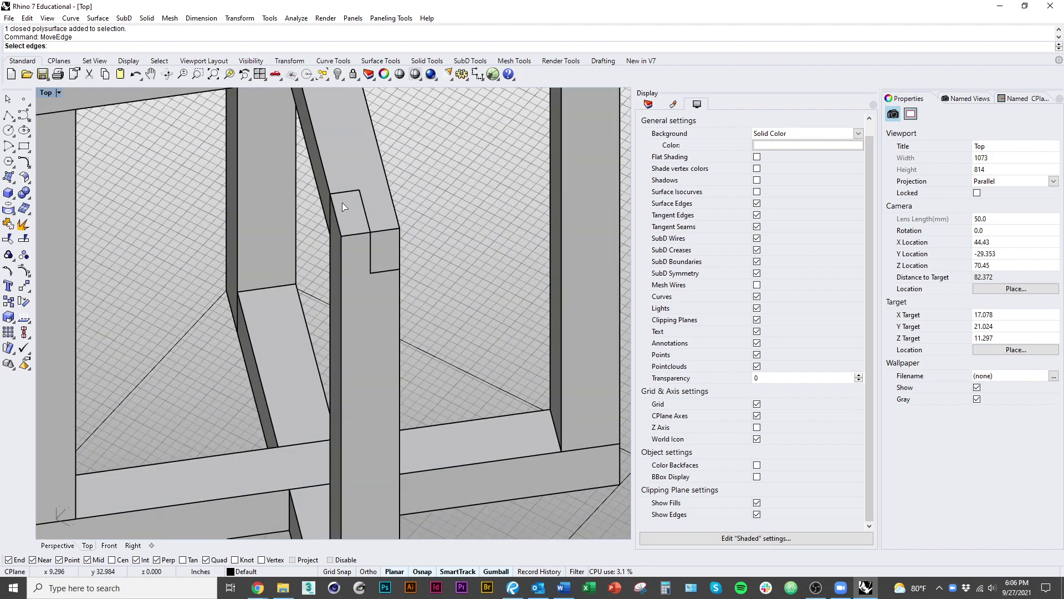
{"action": "left_click_drag", "start_coordinate": [343, 148], "coordinate": [385, 282]}
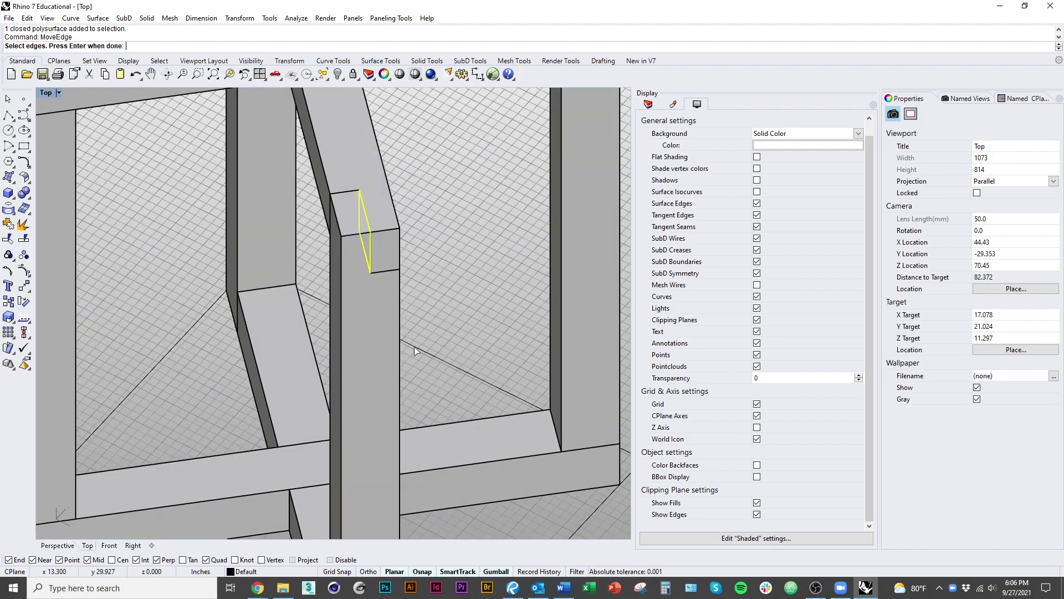
{"action": "right_click_drag", "start_coordinate": [385, 281], "coordinate": [409, 275]}
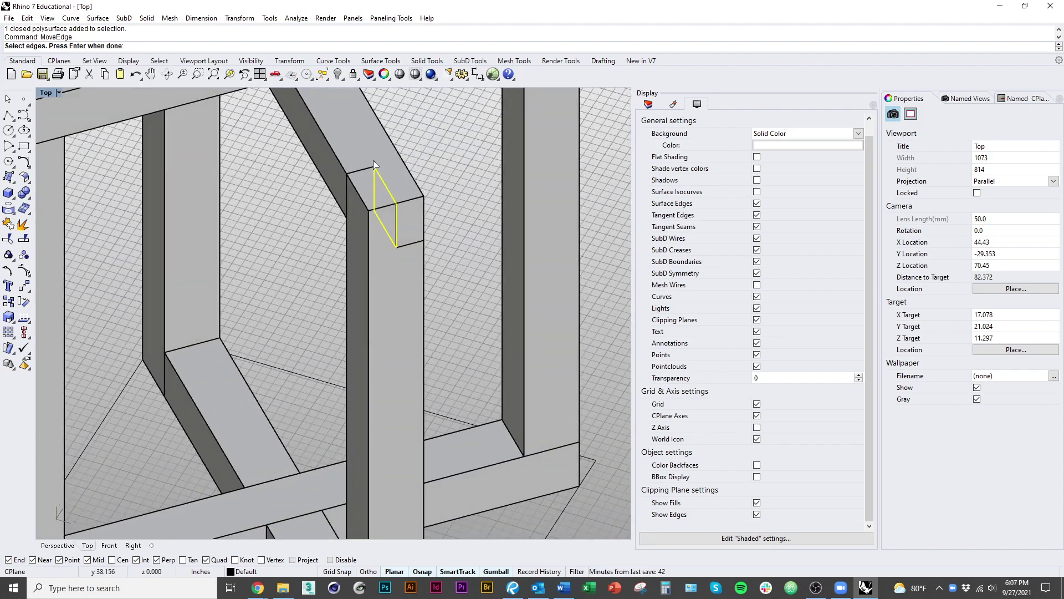
{"action": "right_click_drag", "start_coordinate": [376, 148], "coordinate": [364, 166]}
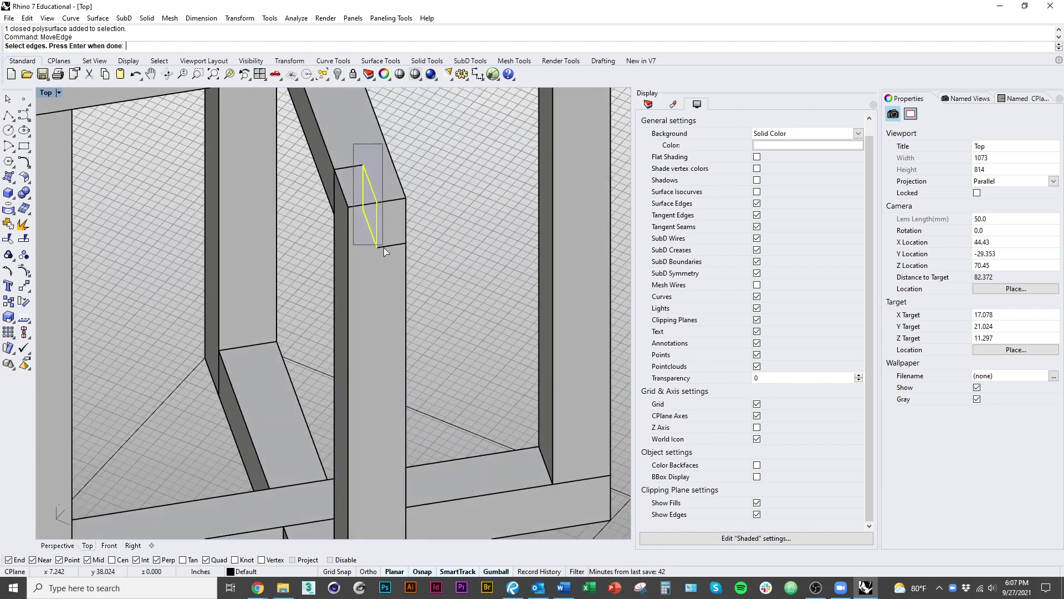
{"action": "left_click_drag", "start_coordinate": [383, 247], "coordinate": [383, 247]}
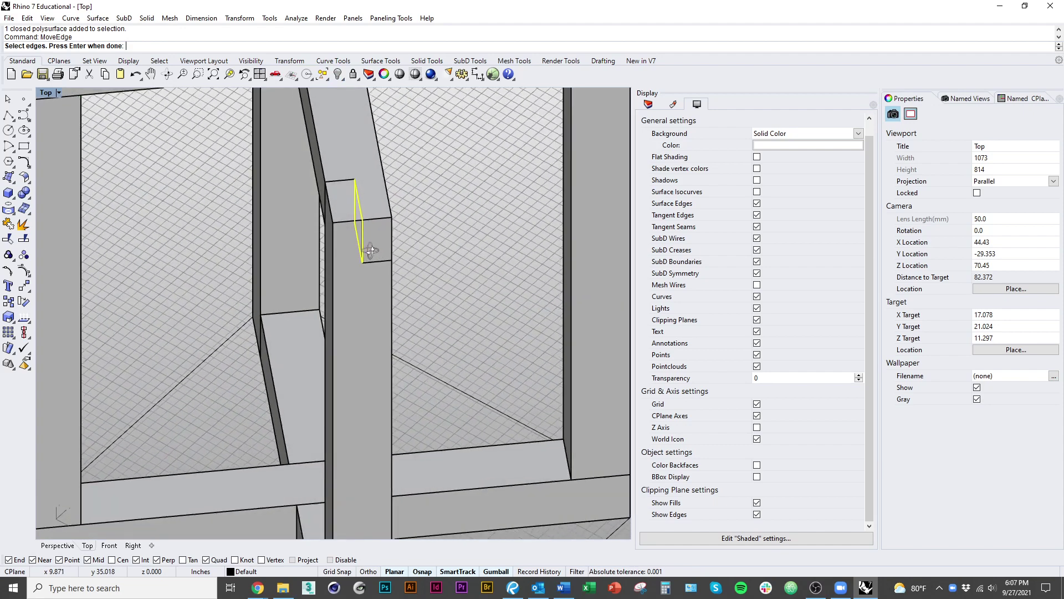
{"action": "key", "text": "Return"}
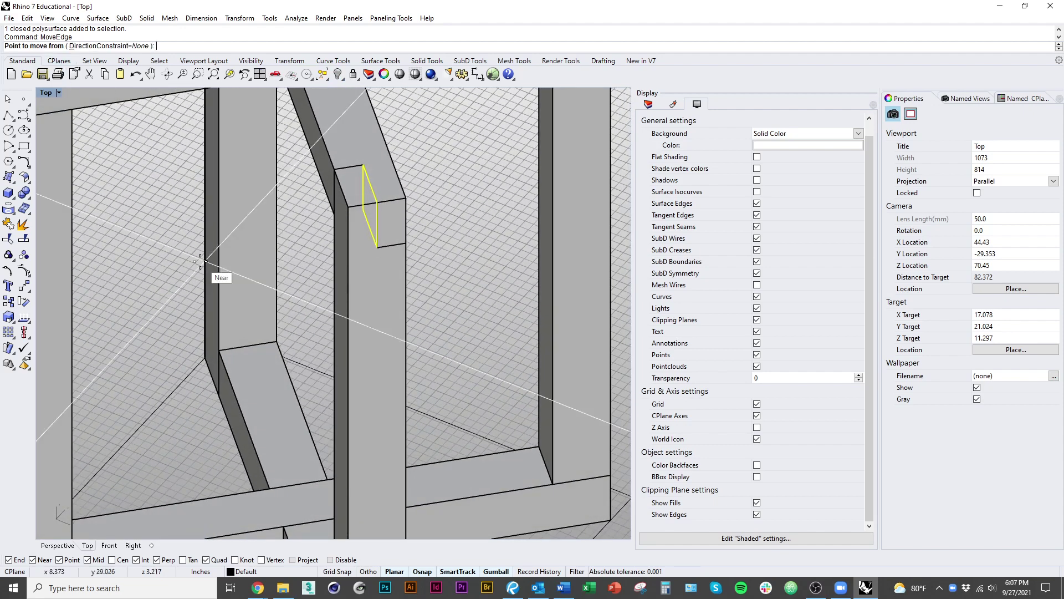
{"action": "left_click", "coordinate": [378, 246]}
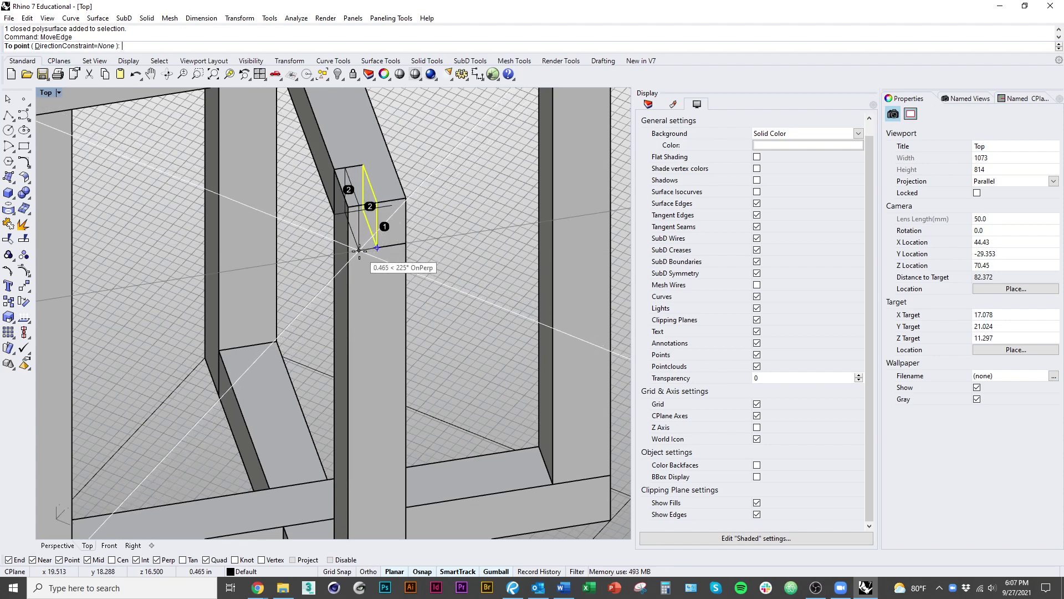
{"action": "scroll", "coordinate": [359, 250], "scroll_direction": "up", "scroll_amount": 4}
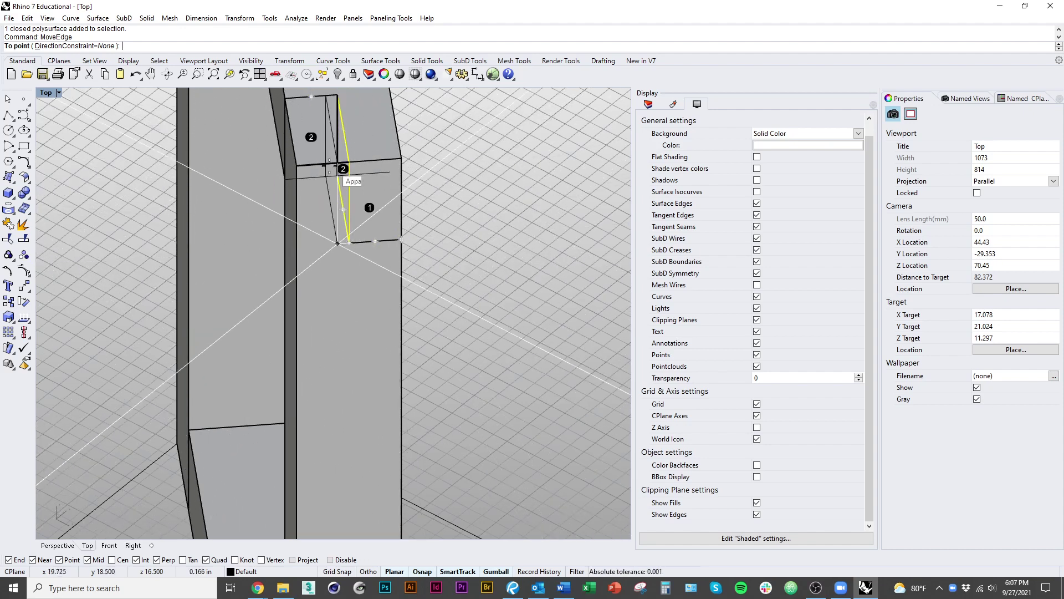
{"action": "right_click_drag", "start_coordinate": [324, 144], "coordinate": [327, 246], "text": "shift"}
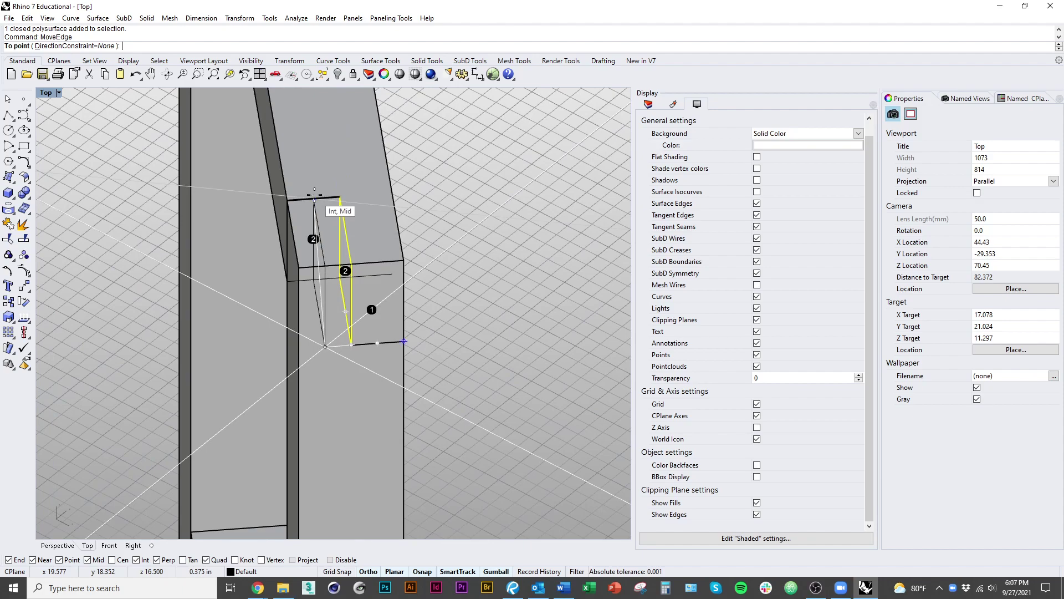
{"action": "left_click", "coordinate": [314, 195]}
Step: Select the upper cross beam to check its reshaped end, and undo the edge move
{"action": "right_click_drag", "start_coordinate": [452, 253], "coordinate": [468, 286], "text": "ctrl+shift"}
{"action": "scroll", "coordinate": [380, 371], "scroll_direction": "down", "scroll_amount": 9}
{"action": "left_click", "coordinate": [358, 313]}
{"action": "right_click_drag", "start_coordinate": [400, 296], "coordinate": [361, 255], "text": "ctrl+shift"}
{"action": "scroll", "coordinate": [288, 316], "scroll_direction": "down", "scroll_amount": 5}
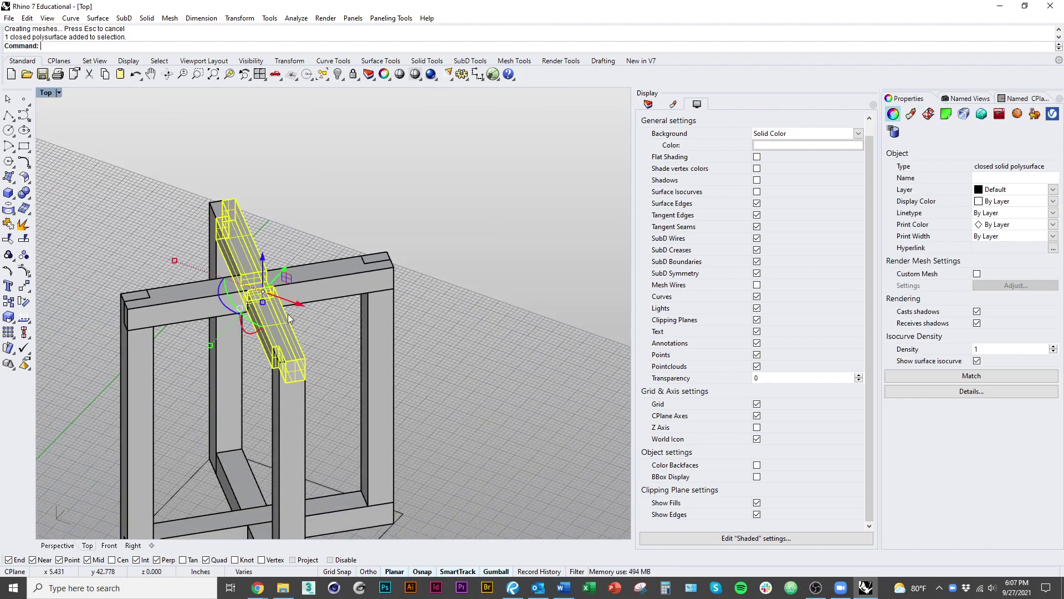
{"action": "scroll", "coordinate": [294, 328], "scroll_direction": "down", "scroll_amount": 3}
{"action": "key", "text": "ctrl+z"}
{"action": "scroll", "coordinate": [455, 381], "scroll_direction": "down", "scroll_amount": 5}
{"action": "right_click_drag", "start_coordinate": [302, 366], "coordinate": [454, 424]}
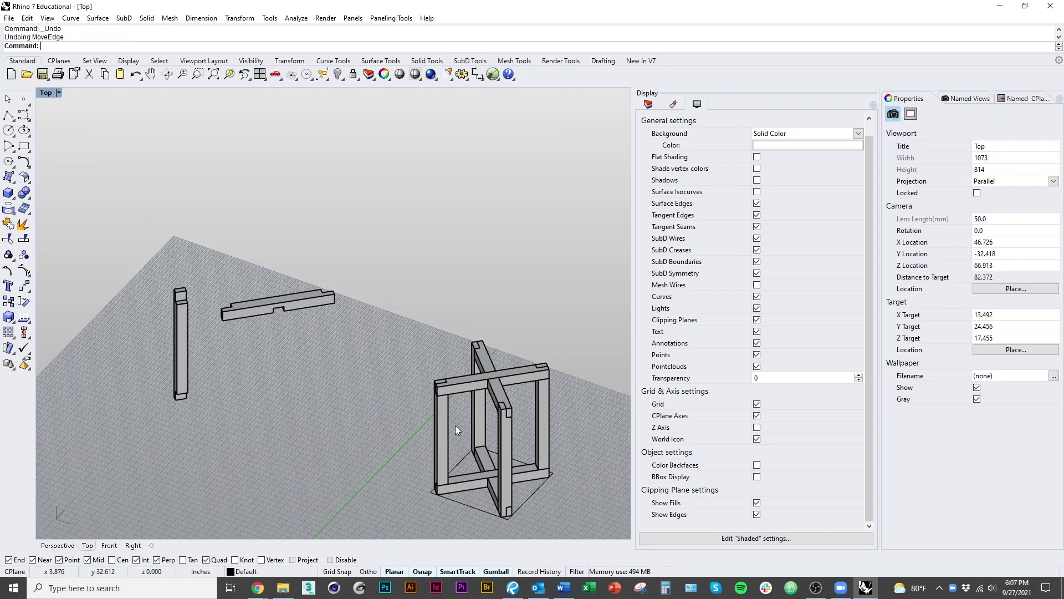
Step: Try to window-select the sub-objects around the central notch of the loose cross beam, and clear the selection
{"action": "scroll", "coordinate": [296, 327], "scroll_direction": "up", "scroll_amount": 6}
{"action": "left_click", "coordinate": [294, 265]}
{"action": "right_click_drag", "start_coordinate": [257, 382], "coordinate": [314, 329], "text": "ctrl+shift"}
{"action": "scroll", "coordinate": [314, 329], "scroll_direction": "up", "scroll_amount": 8}
{"action": "left_click", "coordinate": [388, 435]}
{"action": "right_click_drag", "start_coordinate": [388, 434], "coordinate": [357, 256], "text": "ctrl+shift"}
{"action": "scroll", "coordinate": [335, 349], "scroll_direction": "down", "scroll_amount": 7}
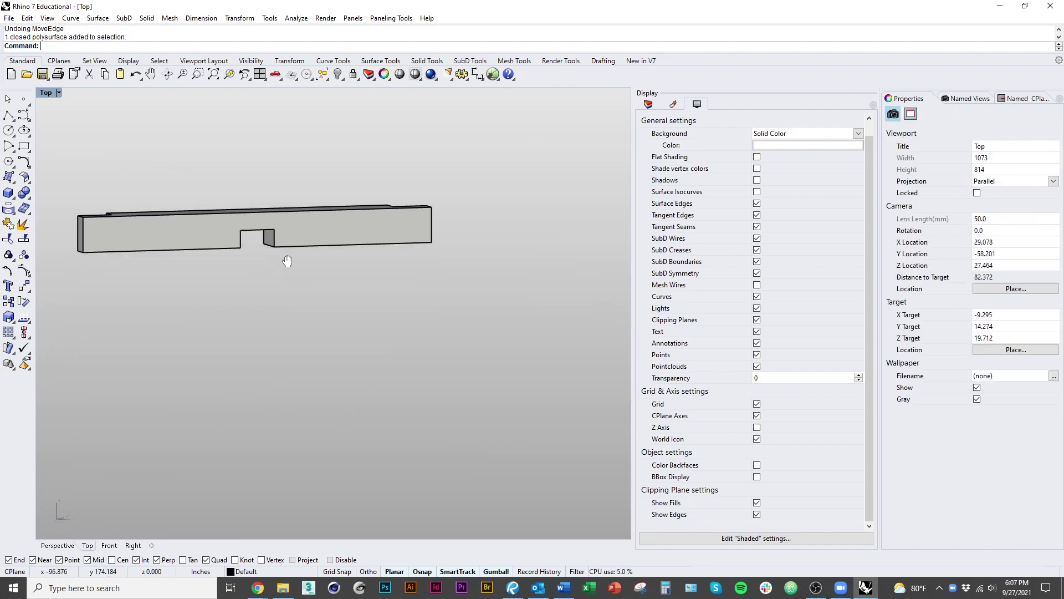
{"action": "scroll", "coordinate": [275, 222], "scroll_direction": "up", "scroll_amount": 4}
{"action": "right_click_drag", "start_coordinate": [276, 221], "coordinate": [352, 313]}
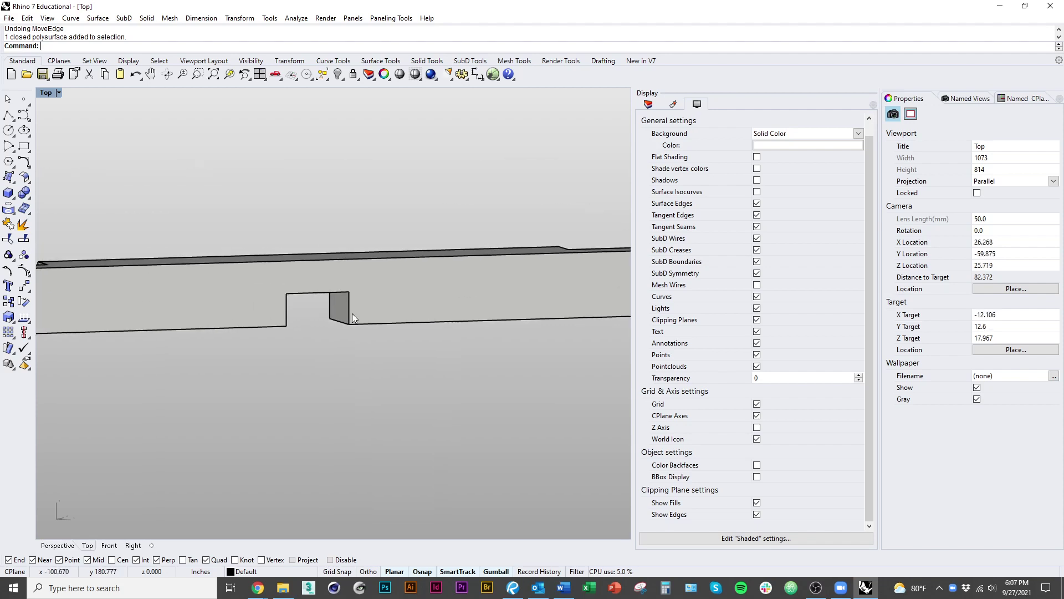
{"action": "left_click_drag", "start_coordinate": [225, 206], "coordinate": [396, 305], "text": "ctrl+shift"}
{"action": "left_click", "coordinate": [309, 393]}
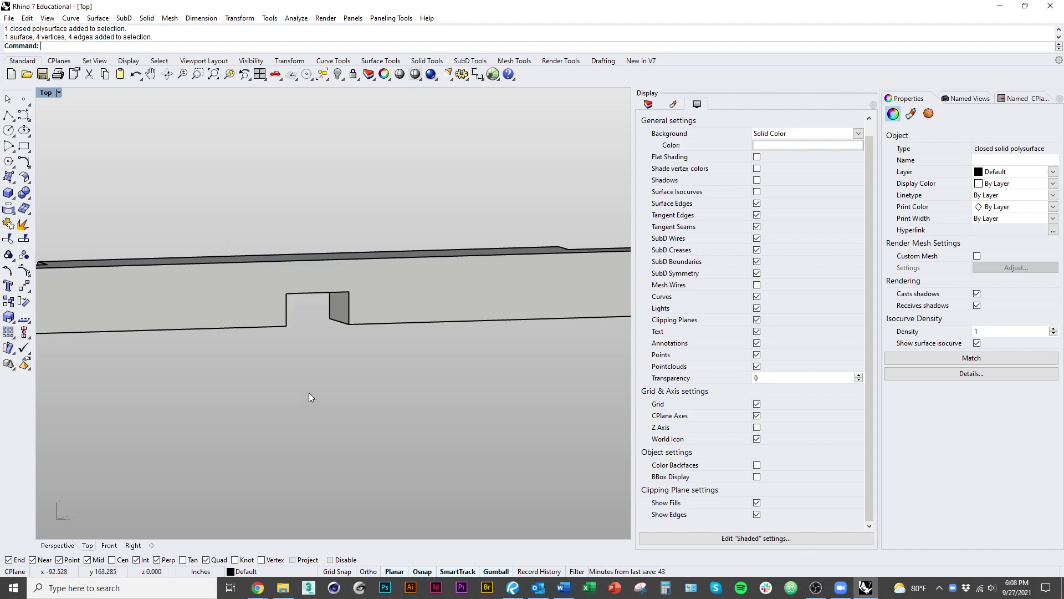
Step: Select the inner side face of the loose beam's notch and move it freehand to narrow the notch
{"action": "left_click", "coordinate": [330, 305], "text": "ctrl+shift"}
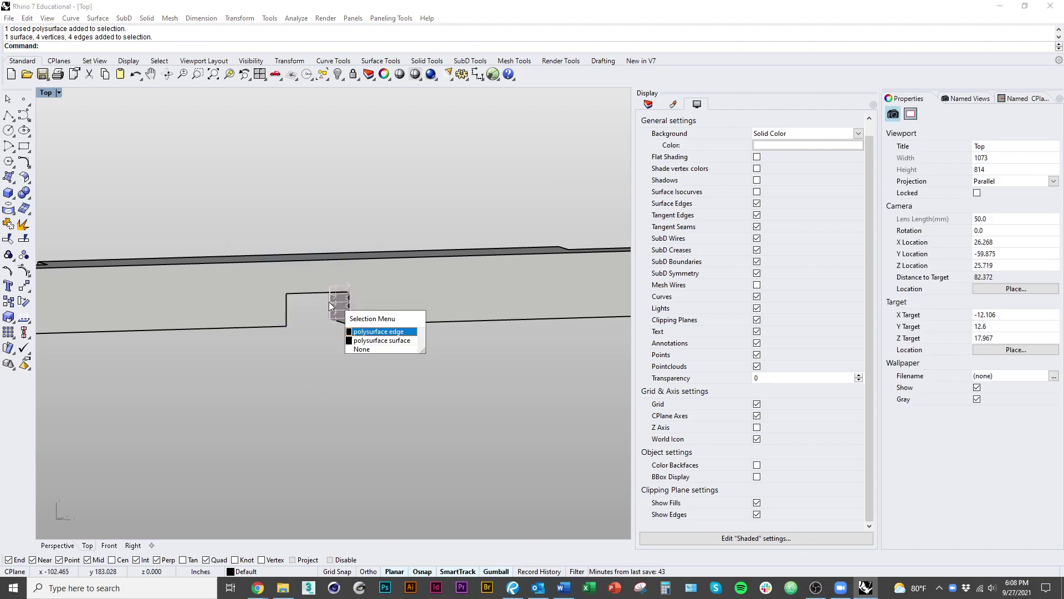
{"action": "left_click", "coordinate": [373, 340]}
{"action": "right_click_drag", "start_coordinate": [351, 363], "coordinate": [398, 288], "text": "ctrl+shift"}
{"action": "type", "text": "M"}
{"action": "key", "text": "Return"}
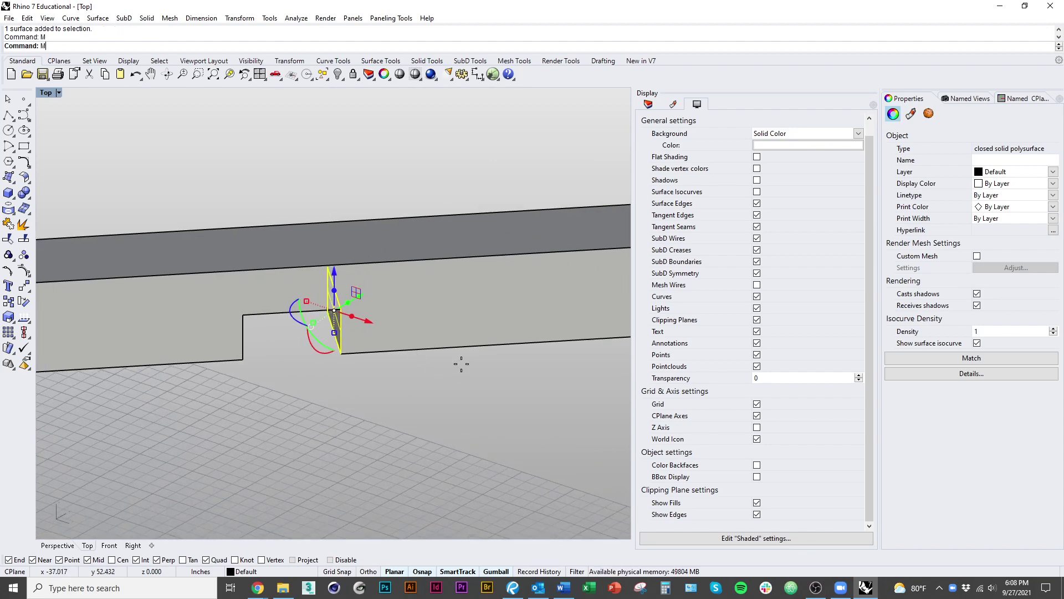
{"action": "left_click", "coordinate": [459, 346]}
{"action": "left_click", "coordinate": [412, 349]}
Step: Check the narrowed notch in the loose beam and undo the face move
{"action": "right_click_drag", "start_coordinate": [424, 432], "coordinate": [318, 414], "text": "ctrl+shift"}
{"action": "scroll", "coordinate": [401, 381], "scroll_direction": "down", "scroll_amount": 4}
{"action": "scroll", "coordinate": [403, 386], "scroll_direction": "down", "scroll_amount": 4}
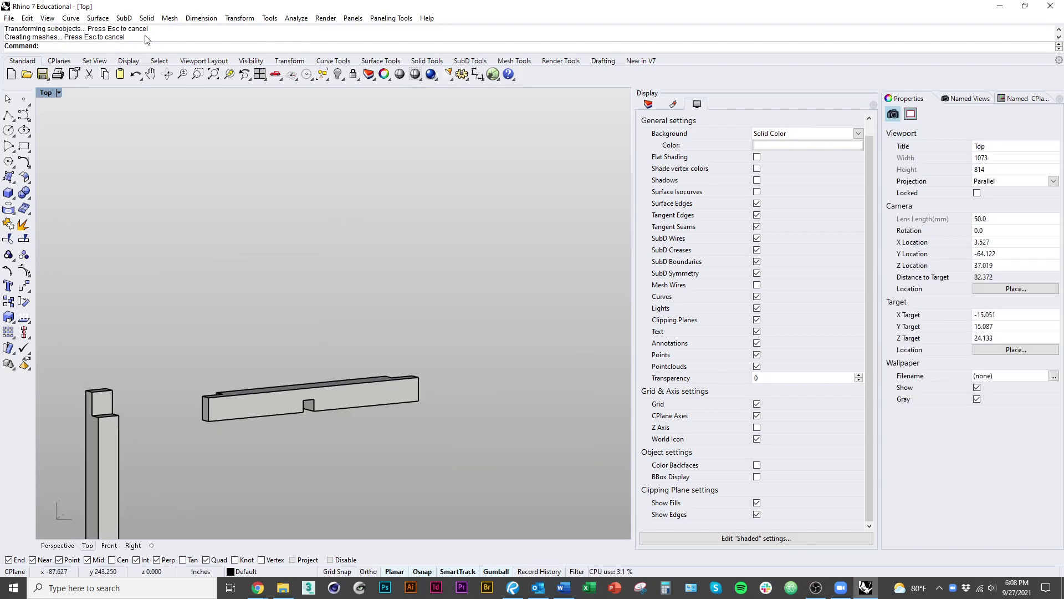
{"action": "scroll", "coordinate": [333, 433], "scroll_direction": "up", "scroll_amount": 5}
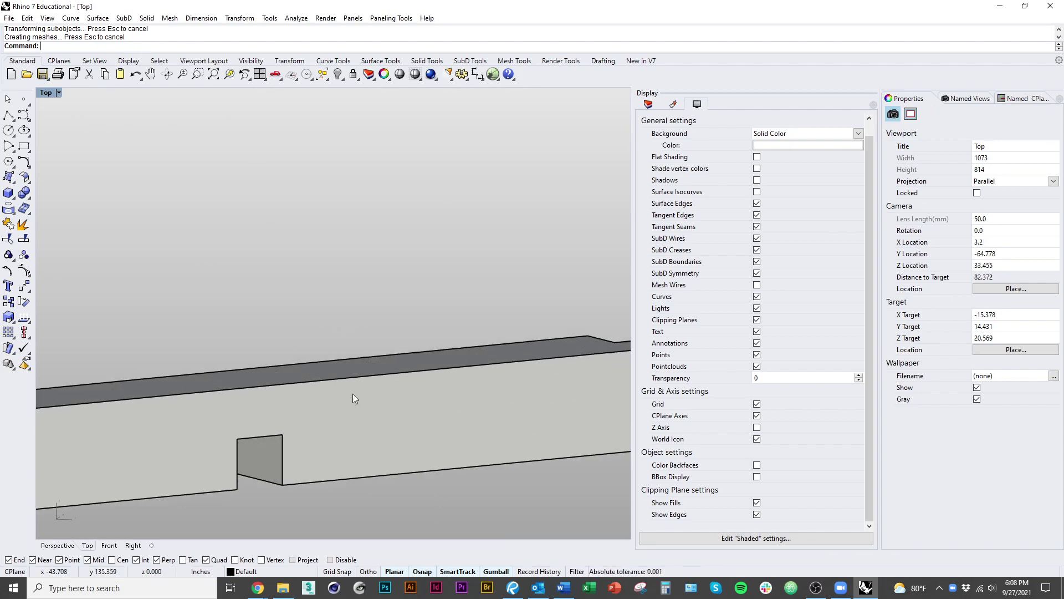
{"action": "key", "text": "ctrl+z"}
{"action": "right_click_drag", "start_coordinate": [359, 475], "coordinate": [375, 469], "text": "ctrl+shift"}
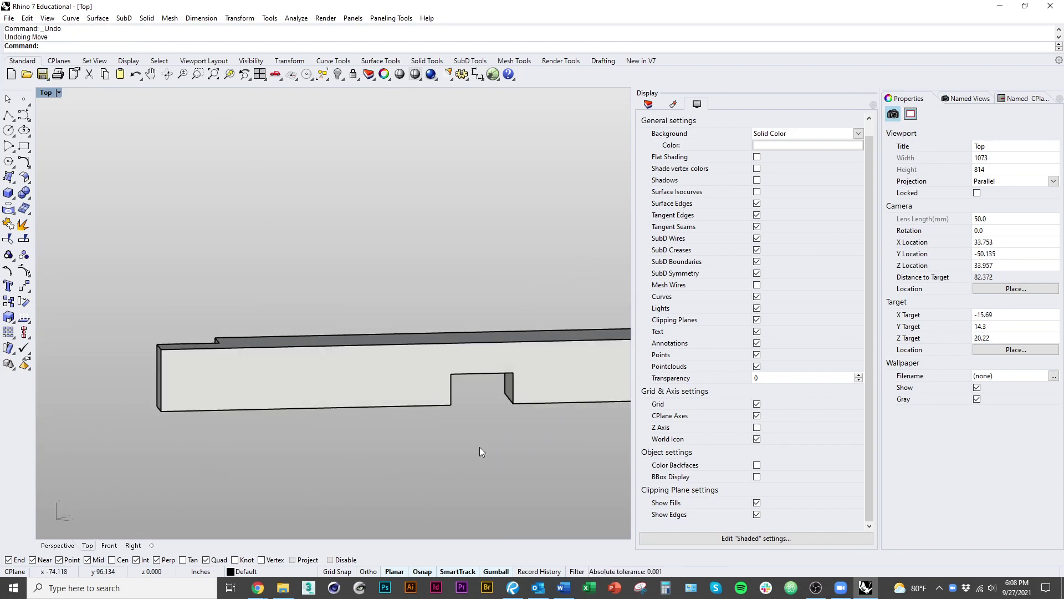
Step: Select the front vertical edge of the notch's side face on the loose beam and move it freehand to skew the face
{"action": "left_click", "coordinate": [514, 394], "text": "ctrl+shift"}
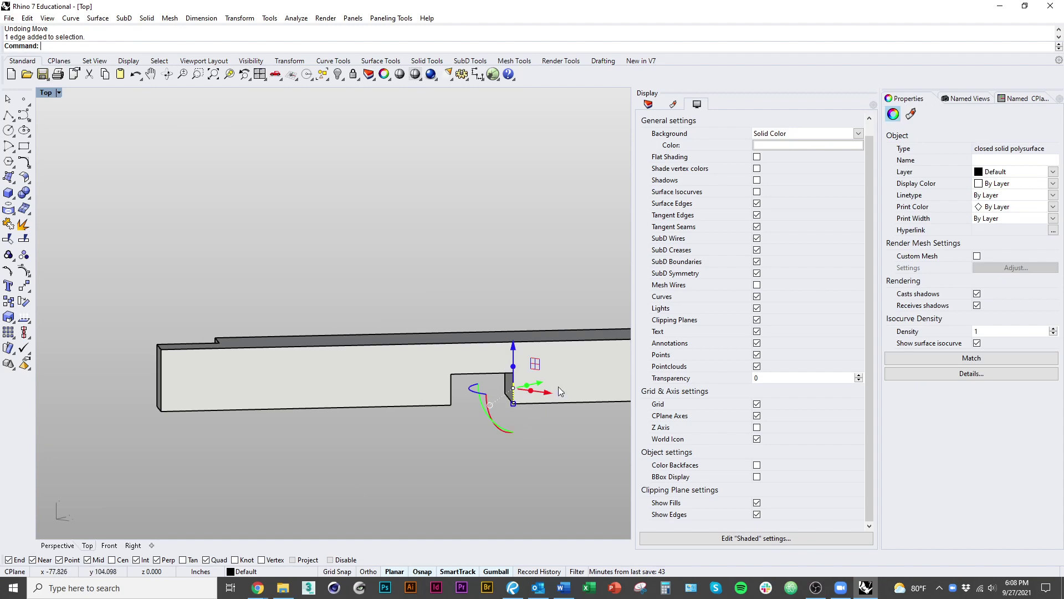
{"action": "right_click_drag", "start_coordinate": [559, 390], "coordinate": [444, 368], "text": "ctrl+shift"}
{"action": "scroll", "coordinate": [449, 344], "scroll_direction": "up", "scroll_amount": 5}
{"action": "type", "text": "m"}
{"action": "key", "text": "Return"}
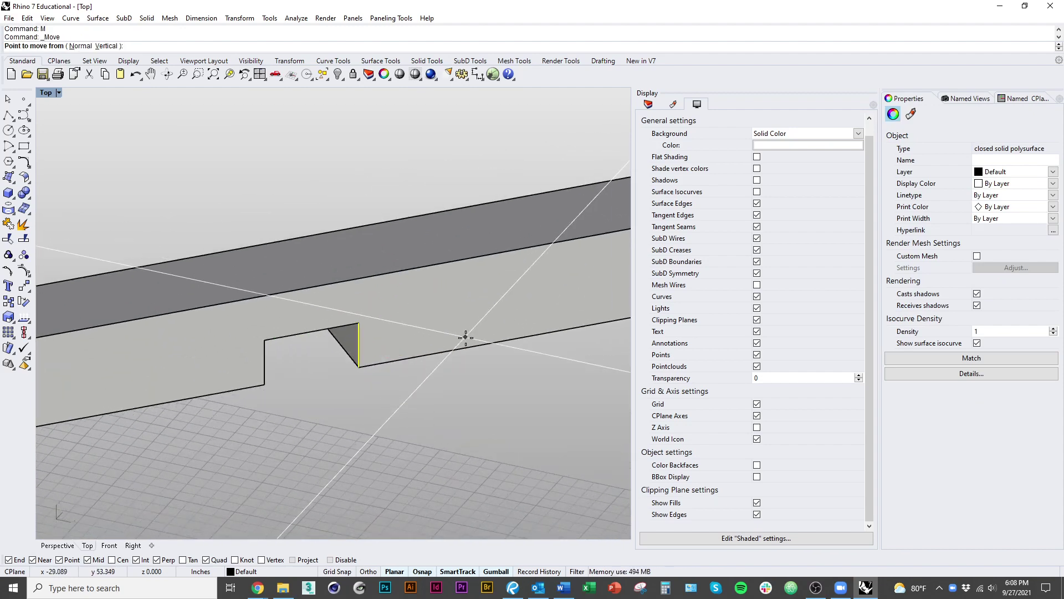
{"action": "left_click", "coordinate": [466, 337]}
{"action": "left_click", "coordinate": [447, 351]}
Step: Examine the skewed notch of the loose cross beam from several sides and select the whole beam
{"action": "right_click_drag", "start_coordinate": [440, 423], "coordinate": [305, 427], "text": "ctrl+shift"}
{"action": "key", "text": "ctrl+a"}
{"action": "key", "text": "Escape"}
{"action": "scroll", "coordinate": [376, 323], "scroll_direction": "up", "scroll_amount": 5}
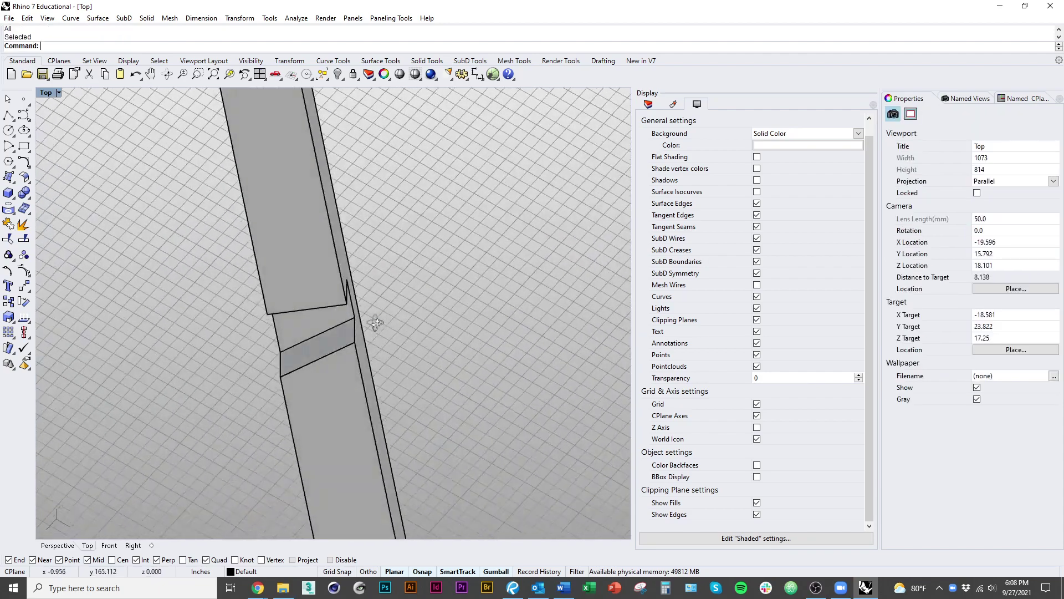
{"action": "right_click_drag", "start_coordinate": [375, 323], "coordinate": [352, 456], "text": "ctrl+shift"}
{"action": "scroll", "coordinate": [292, 471], "scroll_direction": "down", "scroll_amount": 5}
{"action": "scroll", "coordinate": [300, 335], "scroll_direction": "up", "scroll_amount": 4}
{"action": "left_click", "coordinate": [300, 334]}
{"action": "scroll", "coordinate": [300, 335], "scroll_direction": "down", "scroll_amount": 2}
{"action": "right_click_drag", "start_coordinate": [301, 335], "coordinate": [279, 358], "text": "ctrl+shift"}
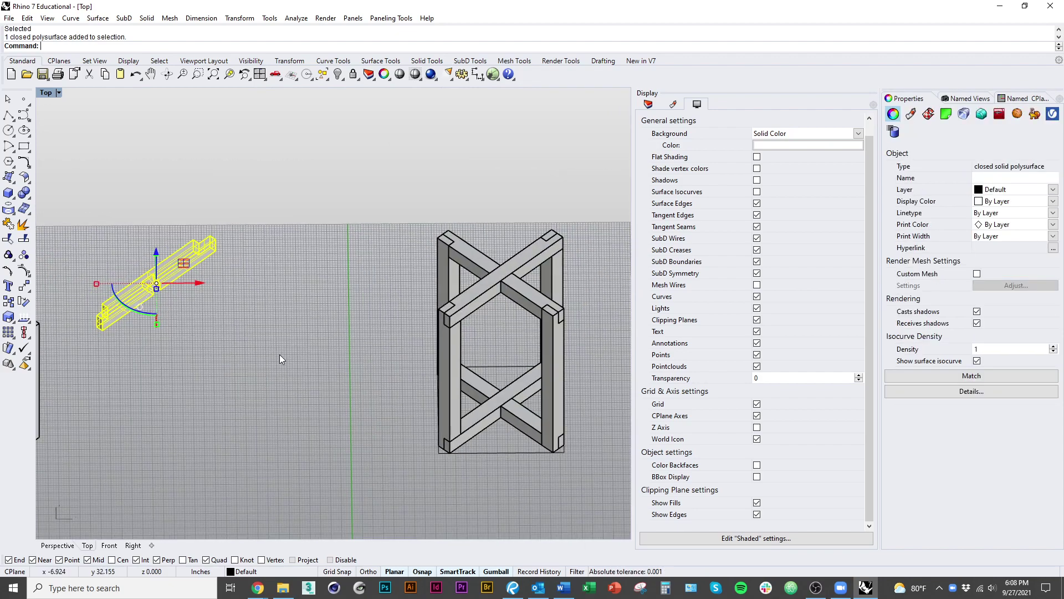
Step: Delete the loose cross beam and unhide the stool's curved seat
{"action": "key", "text": "Delete"}
{"action": "scroll", "coordinate": [119, 401], "scroll_direction": "up", "scroll_amount": 3}
{"action": "key", "text": "ctrl+z"}
{"action": "key", "text": "Delete"}
{"action": "right_click_drag", "start_coordinate": [114, 309], "coordinate": [314, 410]}
{"action": "key", "text": "ctrl+shift+h"}
{"action": "key", "text": "Return"}
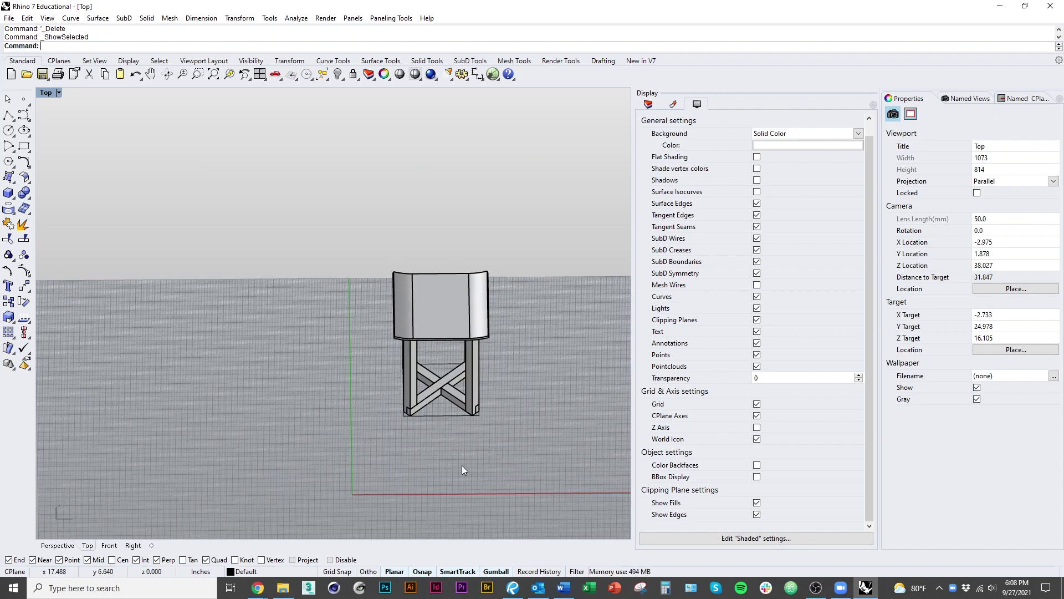
Step: Switch to the Front viewport and reset it to the straight-on front view of the stool
{"action": "right_click_drag", "start_coordinate": [462, 466], "coordinate": [466, 451], "text": "ctrl+shift"}
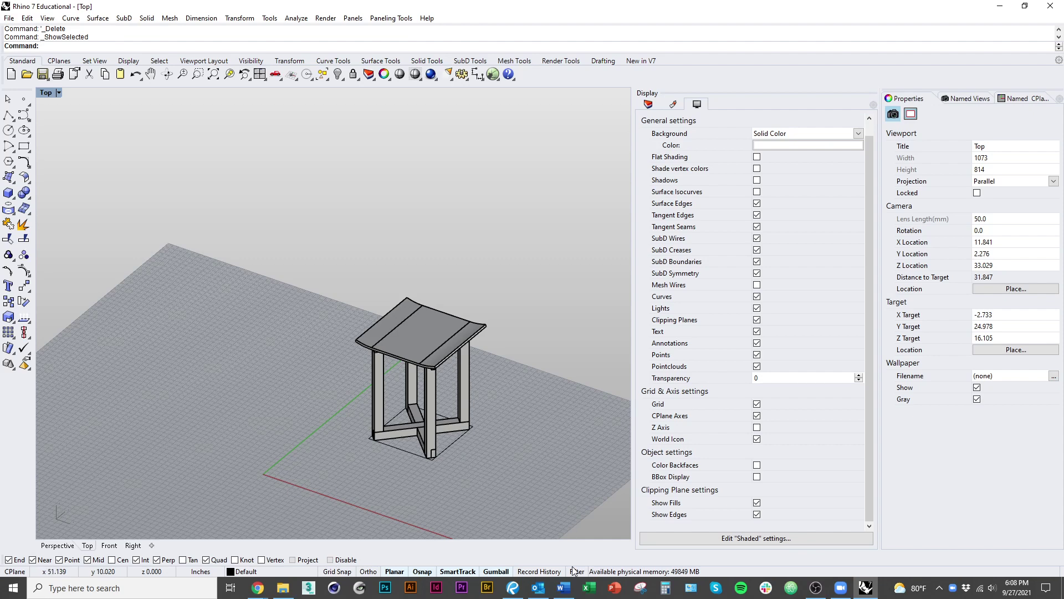
{"action": "left_click", "coordinate": [790, 588]}
{"action": "scroll", "coordinate": [453, 408], "scroll_direction": "down", "scroll_amount": 1}
{"action": "right_click_drag", "start_coordinate": [530, 479], "coordinate": [479, 465]}
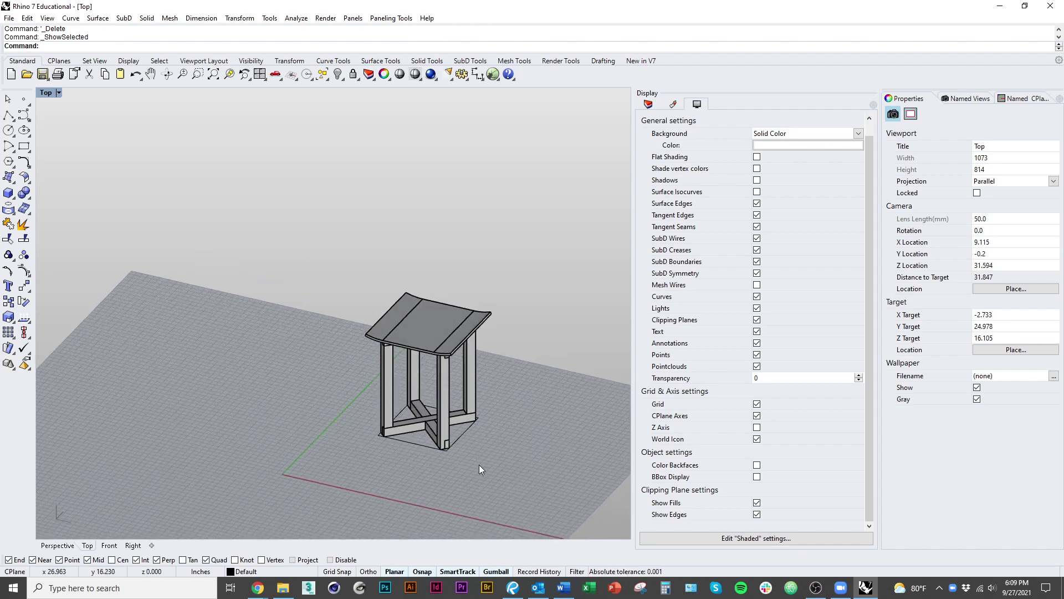
{"action": "left_click", "coordinate": [110, 546]}
{"action": "scroll", "coordinate": [363, 280], "scroll_direction": "down", "scroll_amount": 5}
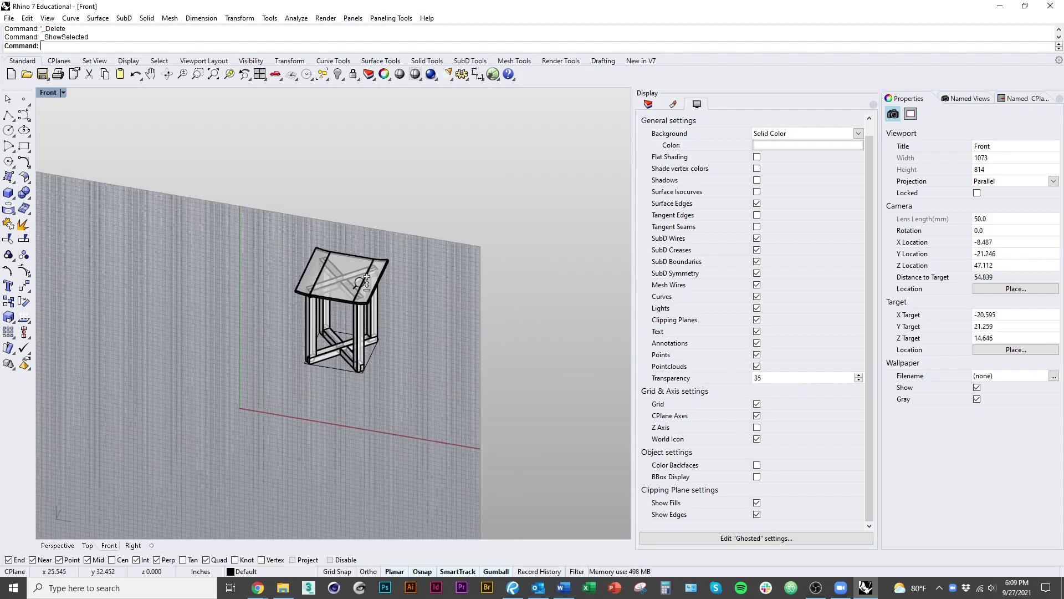
{"action": "scroll", "coordinate": [363, 282], "scroll_direction": "up", "scroll_amount": 7}
{"action": "right_click_drag", "start_coordinate": [363, 282], "coordinate": [339, 265]}
{"action": "left_click", "coordinate": [63, 94]}
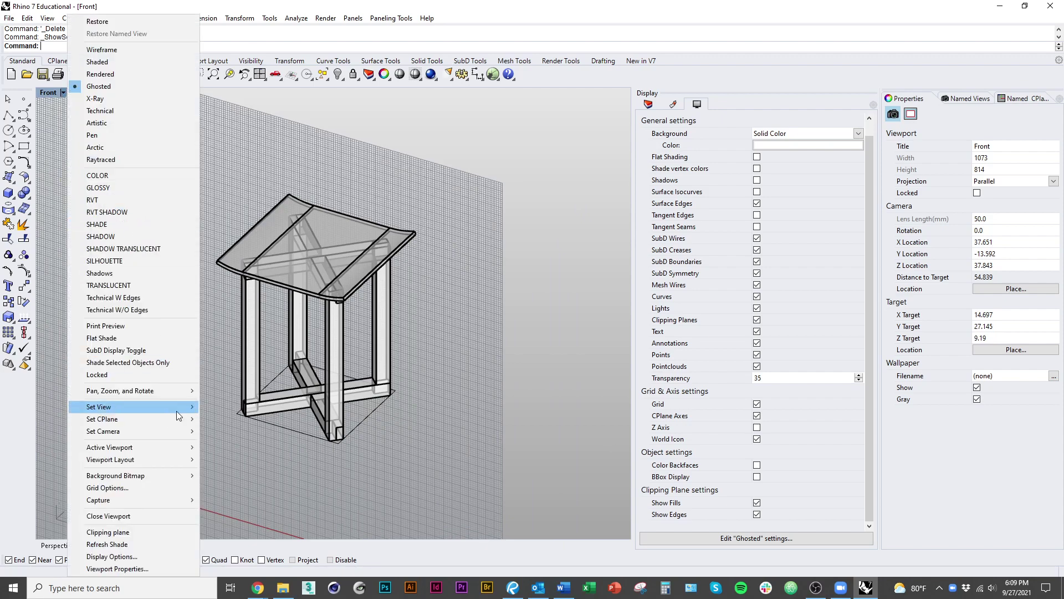
{"action": "mouse_move", "coordinate": [177, 410]}
{"action": "left_click", "coordinate": [225, 472]}
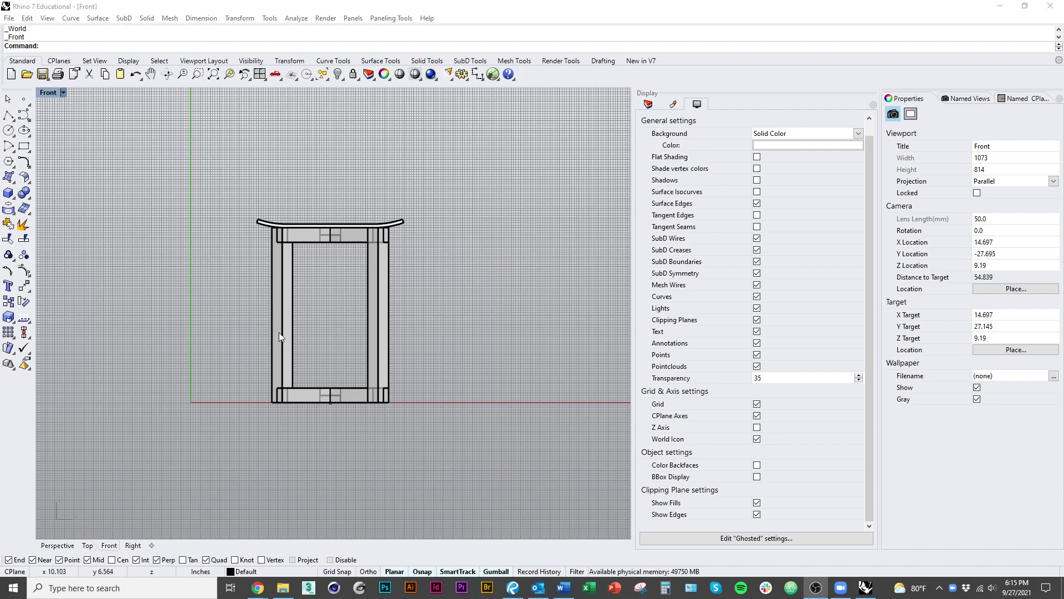
Step: Make a 2D drawing of the whole stool from the Front view with hidden lines and scene silhouette turned off
{"action": "left_click", "coordinate": [229, 269]}
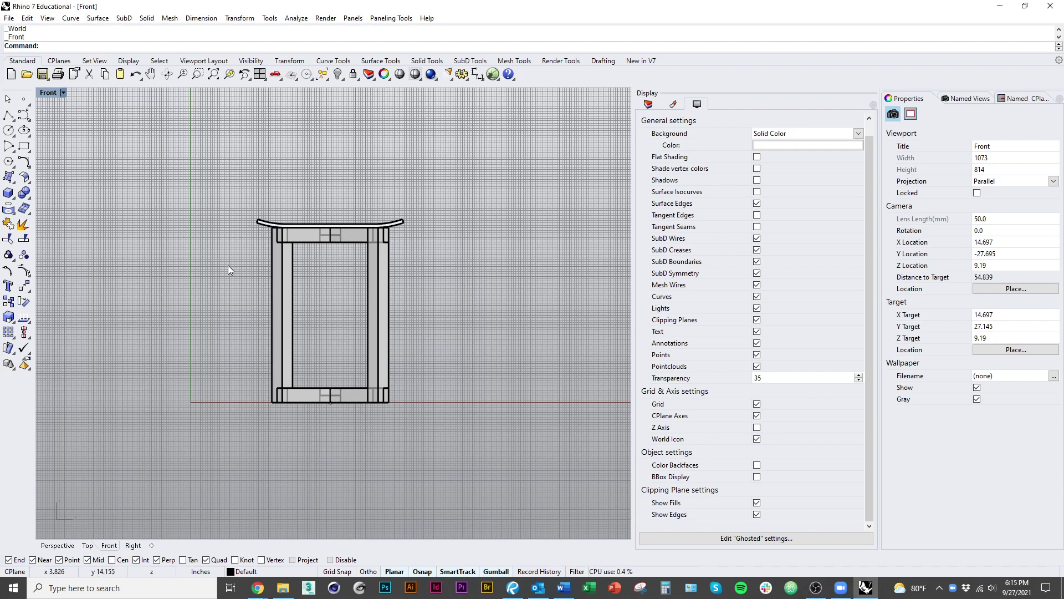
{"action": "left_click_drag", "start_coordinate": [188, 183], "coordinate": [518, 494]}
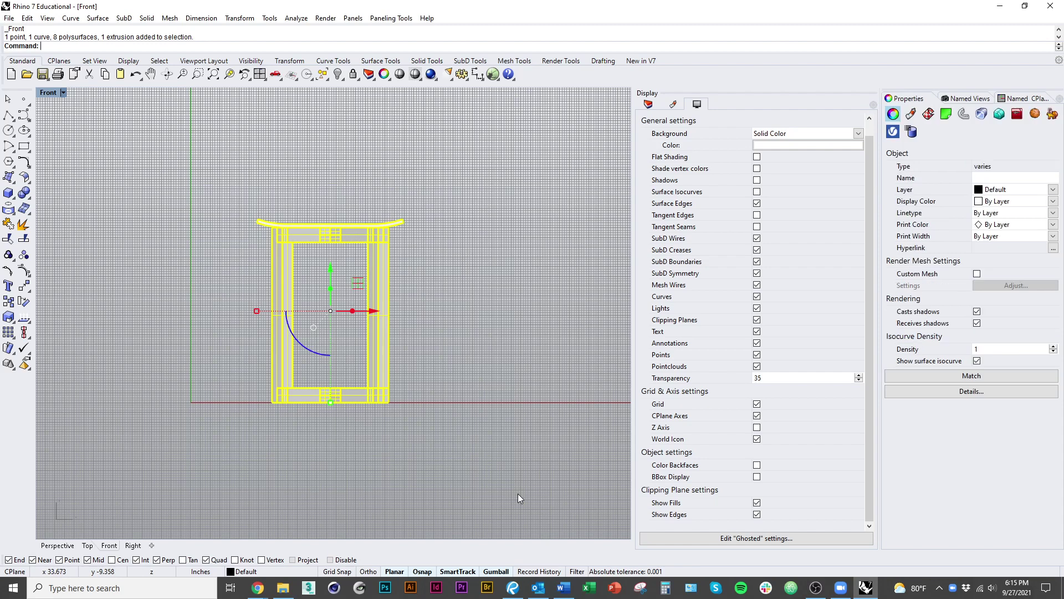
{"action": "type", "text": "MakeSd"}
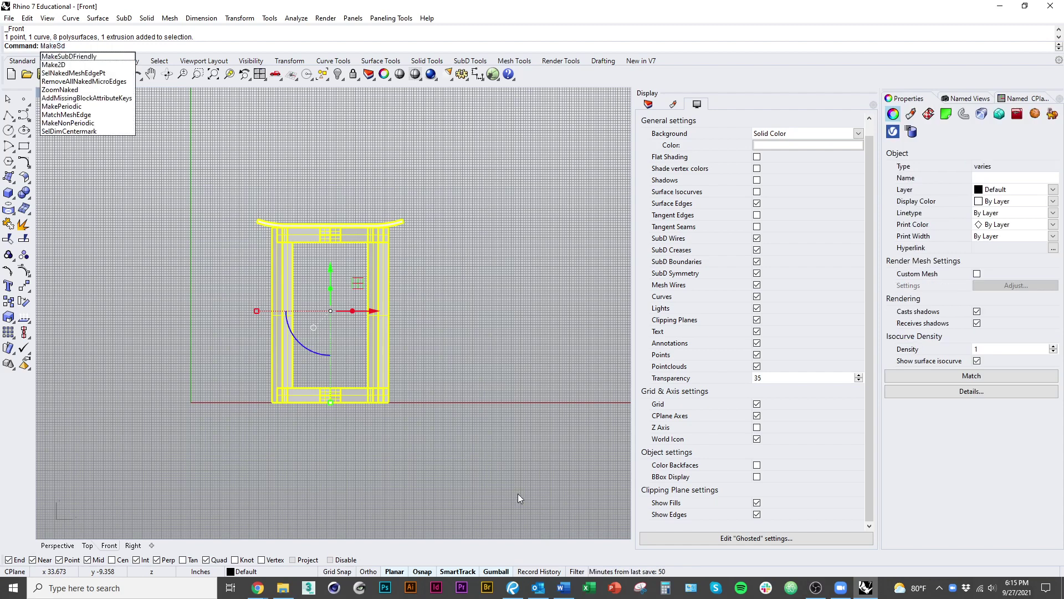
{"action": "key", "text": "BackSpace"}
{"action": "key", "text": "BackSpace"}
{"action": "type", "text": "2D"}
{"action": "key", "text": "Return"}
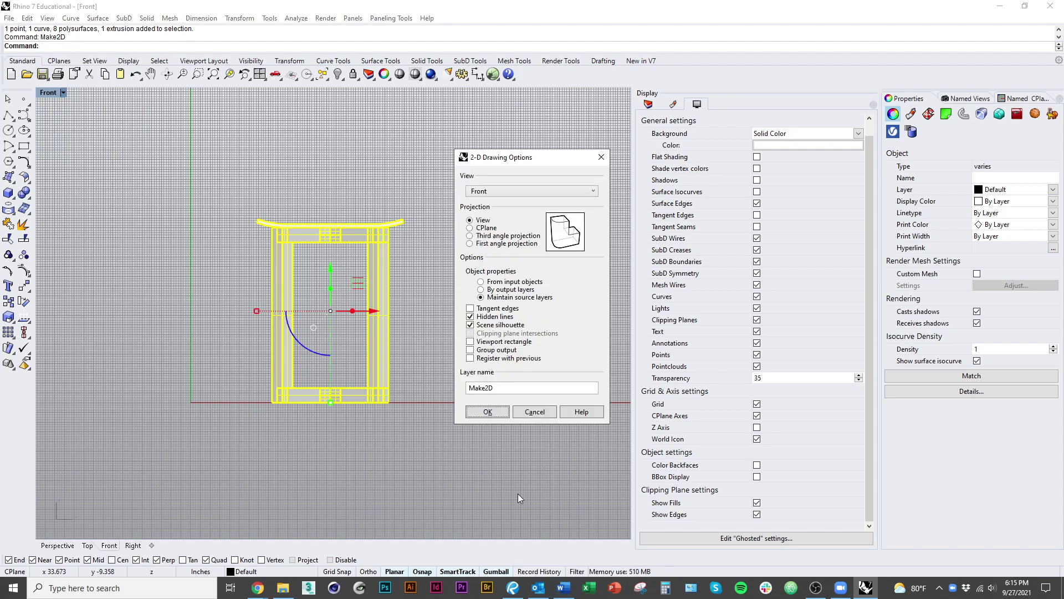
{"action": "left_click", "coordinate": [489, 317]}
{"action": "left_click", "coordinate": [498, 325]}
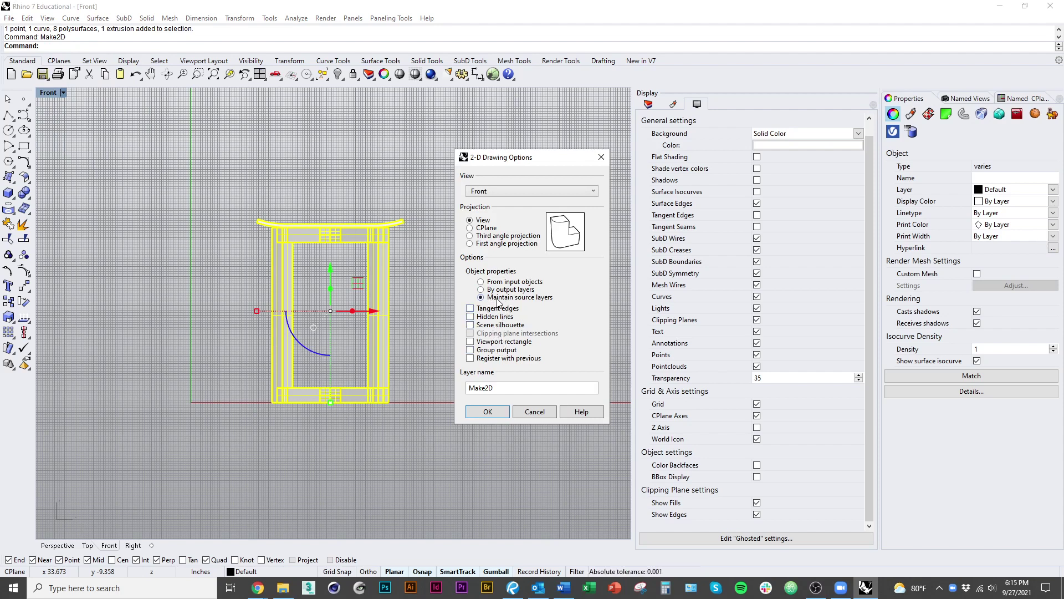
{"action": "left_click", "coordinate": [500, 417]}
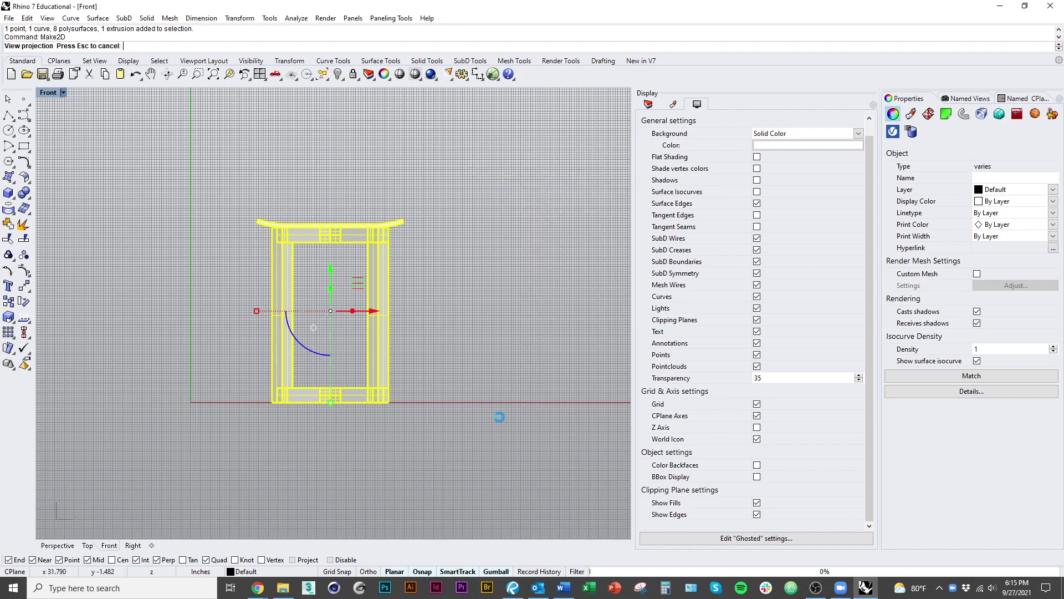
Step: Reset the Top viewport to plan view and move the front elevation curves sideways, well clear of the stool
{"action": "left_click", "coordinate": [87, 545]}
{"action": "mouse_move", "coordinate": [455, 465]}
{"action": "right_mouse_down"}
{"action": "mouse_move", "coordinate": [435, 468]}
{"action": "mouse_move", "coordinate": [418, 432]}
{"action": "mouse_move", "coordinate": [285, 409]}
{"action": "right_mouse_up"}
{"action": "type", "text": "top"}
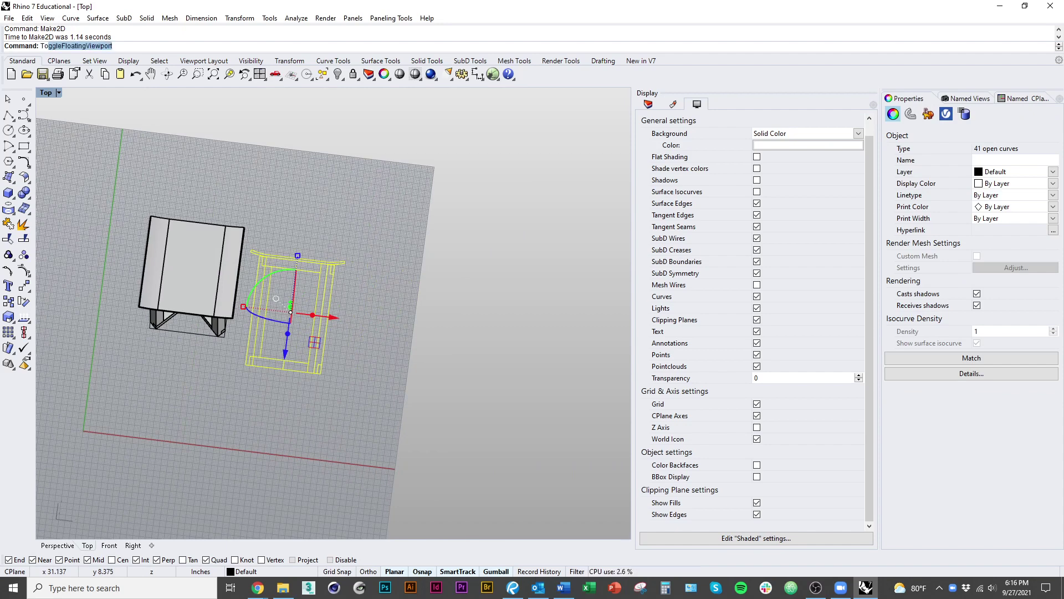
{"action": "key", "text": "Return"}
{"action": "scroll", "coordinate": [283, 409], "scroll_direction": "down", "scroll_amount": 4}
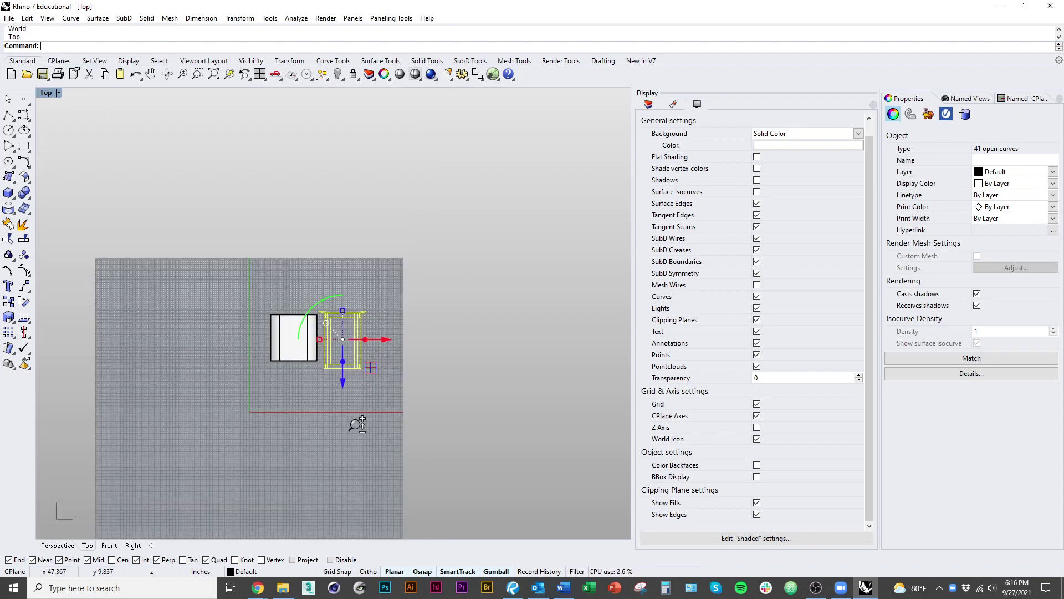
{"action": "left_click_drag", "start_coordinate": [280, 368], "coordinate": [456, 317]}
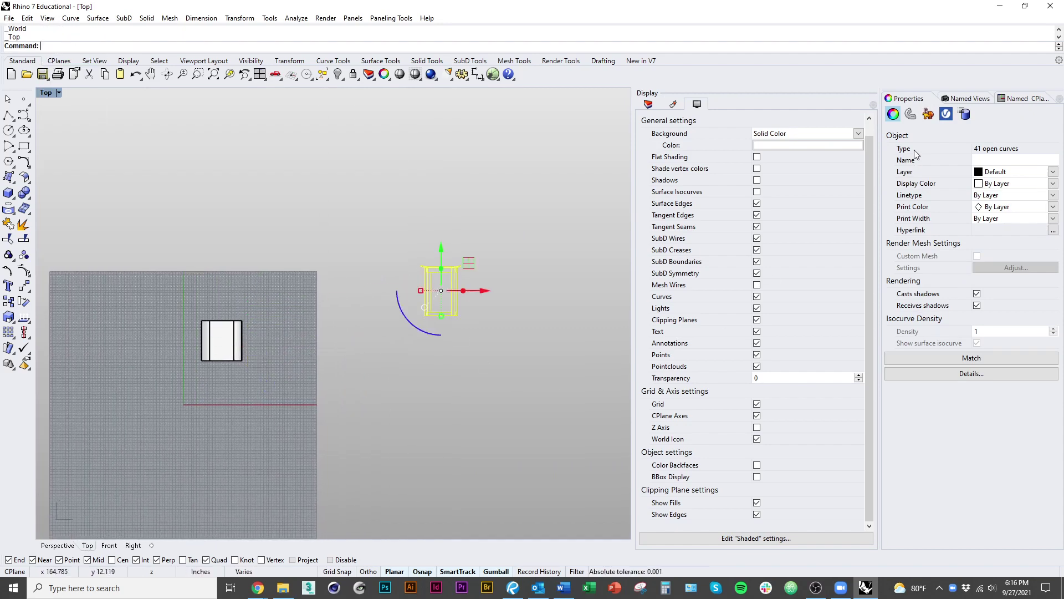
Step: Show the layer list to check the Make2D layers, deselect the front elevation curves and view them beside the stool
{"action": "left_click", "coordinate": [648, 104]}
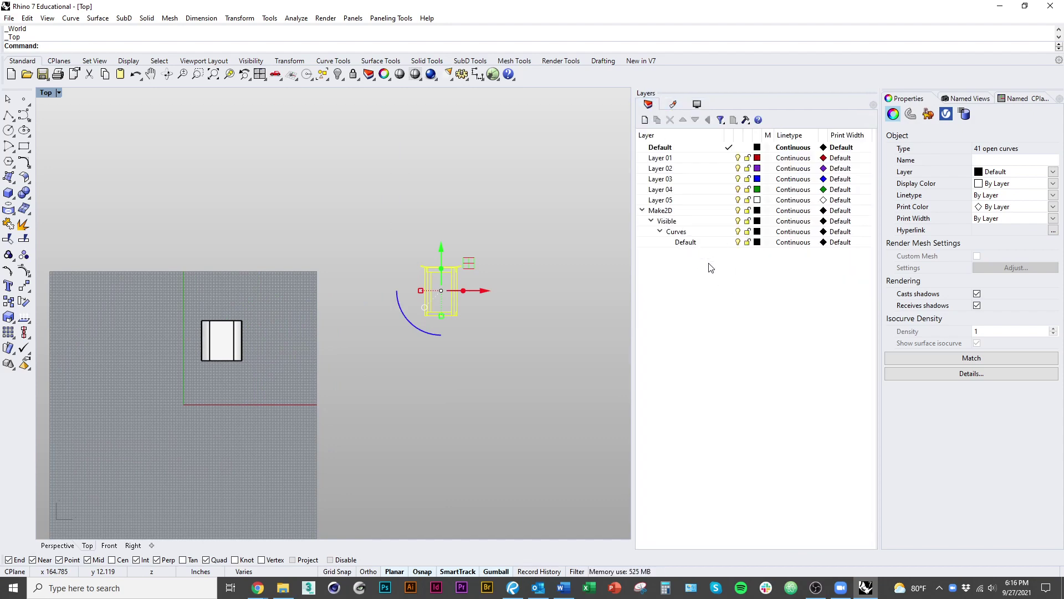
{"action": "left_click", "coordinate": [421, 418]}
{"action": "right_click_drag", "start_coordinate": [457, 317], "coordinate": [493, 342]}
{"action": "scroll", "coordinate": [492, 342], "scroll_direction": "up", "scroll_amount": 5}
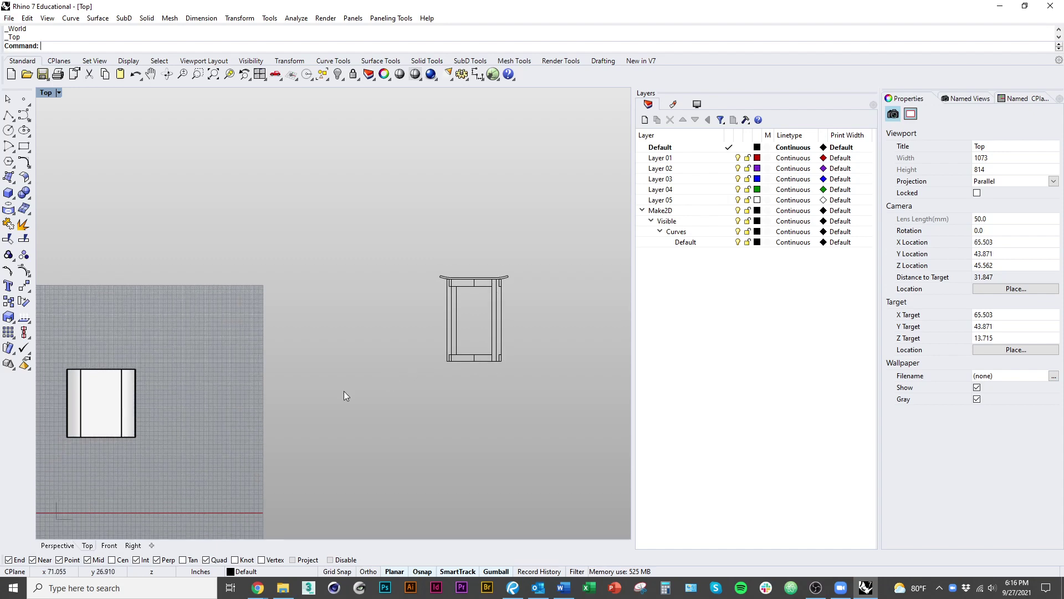
{"action": "right_click_drag", "start_coordinate": [313, 392], "coordinate": [371, 391]}
{"action": "right_click_drag", "start_coordinate": [276, 422], "coordinate": [396, 368]}
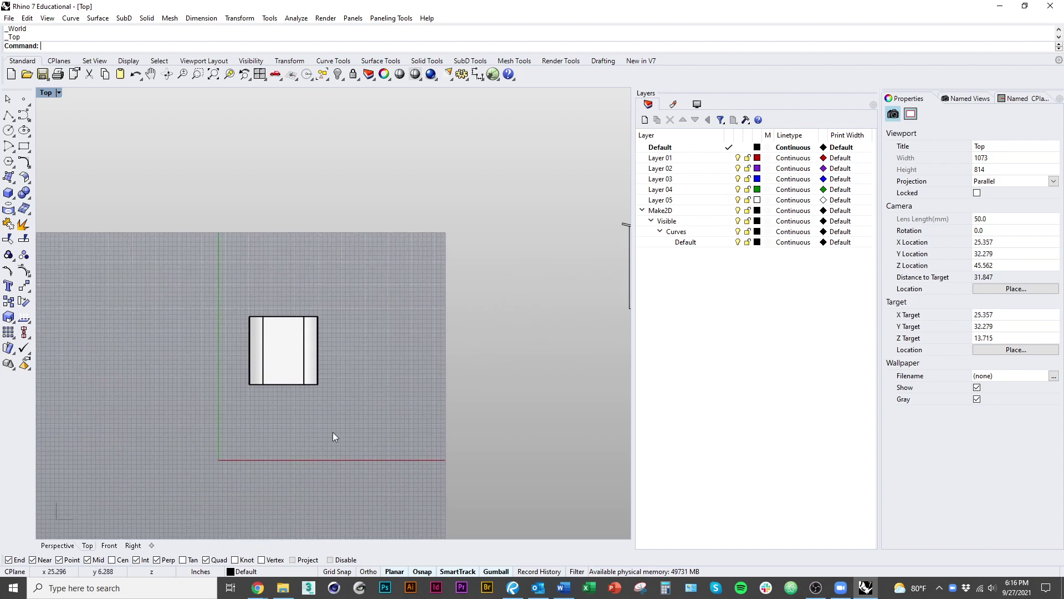
Step: Make a 2D drawing of the stool from the Right view, leaving the flat elevation curves out of the selection
{"action": "left_click", "coordinate": [133, 545]}
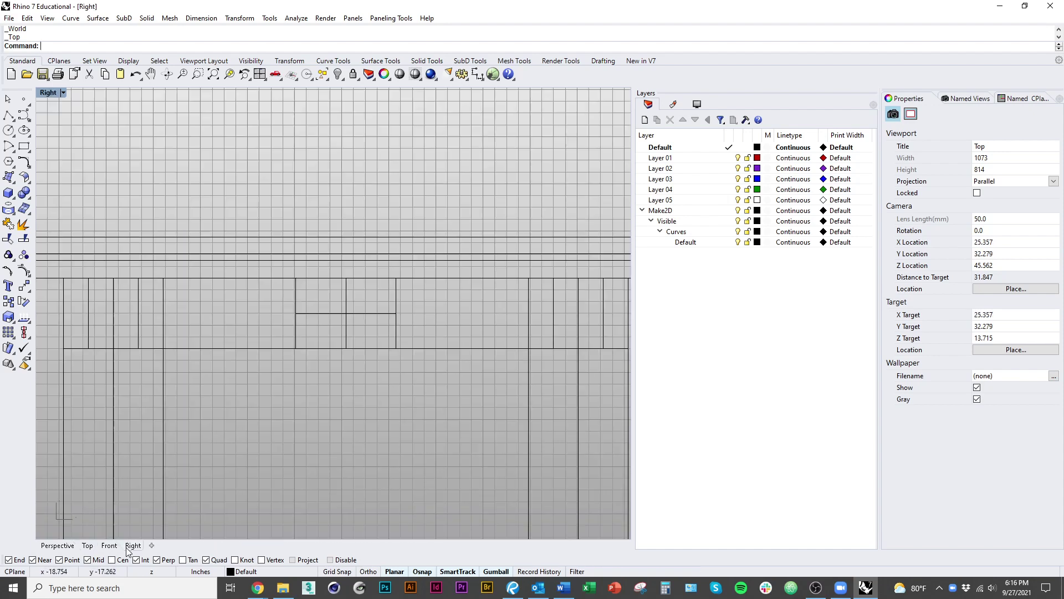
{"action": "scroll", "coordinate": [265, 430], "scroll_direction": "down", "scroll_amount": 6}
{"action": "left_click_drag", "start_coordinate": [300, 231], "coordinate": [418, 422]}
{"action": "left_click_drag", "start_coordinate": [531, 448], "coordinate": [410, 380], "text": "ctrl"}
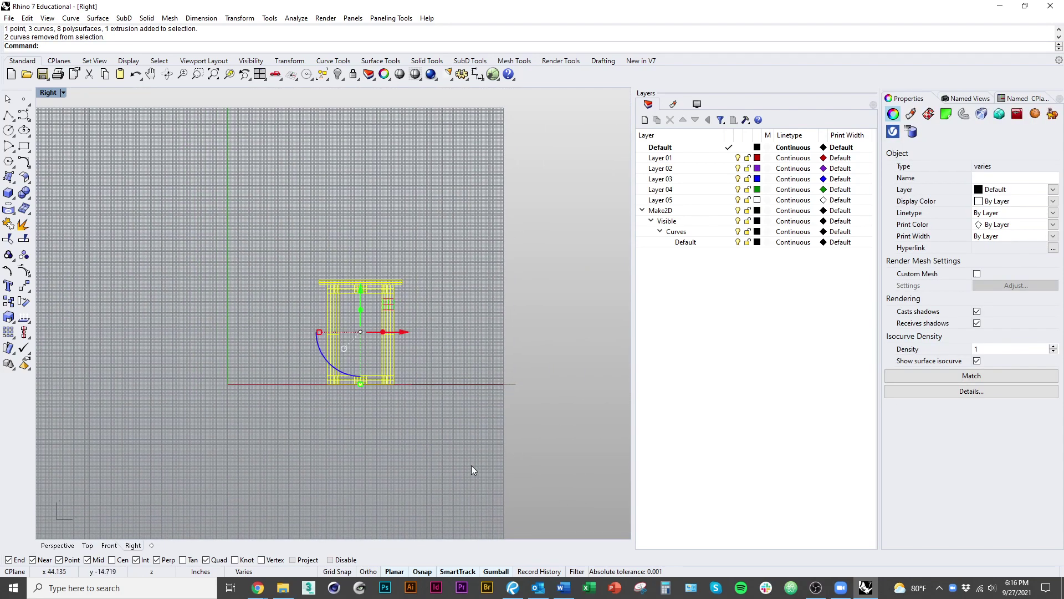
{"action": "type", "text": "Make2D"}
{"action": "key", "text": "Return"}
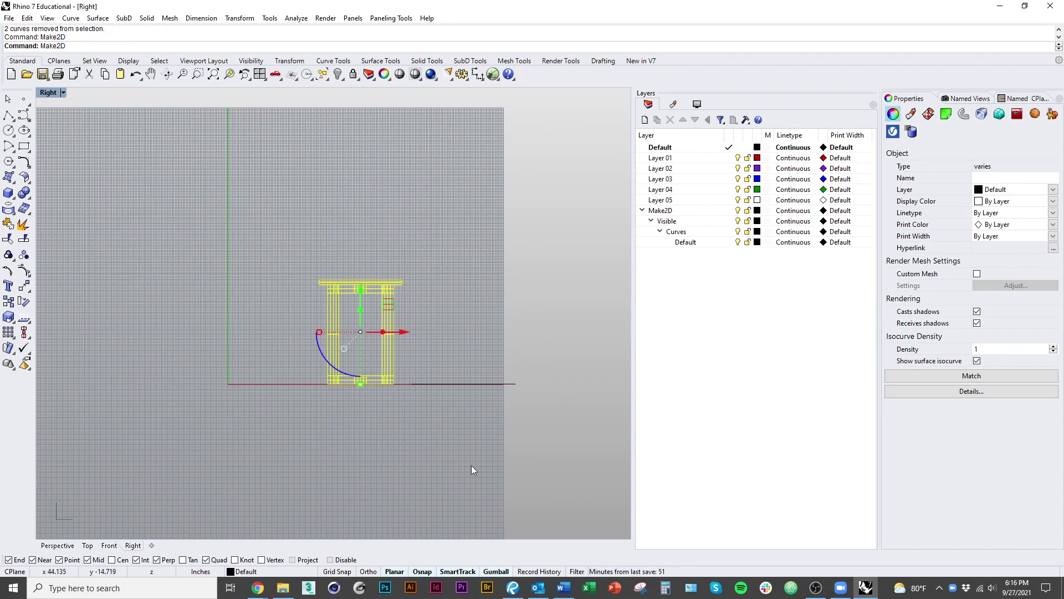
{"action": "left_click", "coordinate": [496, 412]}
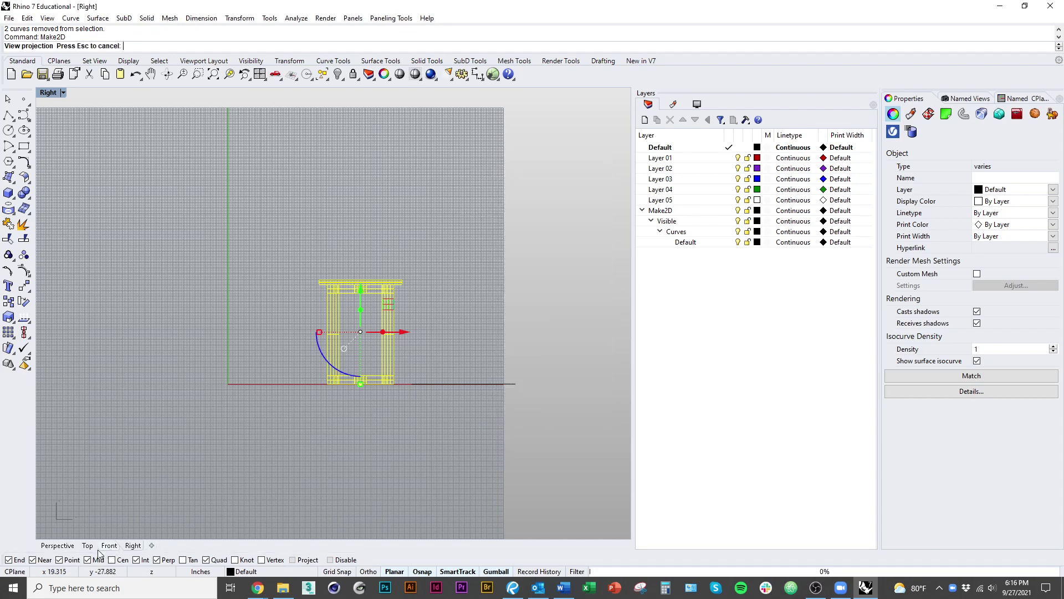
Step: Move the side elevation in the Top viewport from its lower-left base corner onto the front elevation's lower-right base corner
{"action": "scroll", "coordinate": [409, 394], "scroll_direction": "down", "scroll_amount": 9}
{"action": "right_click_drag", "start_coordinate": [473, 380], "coordinate": [334, 408]}
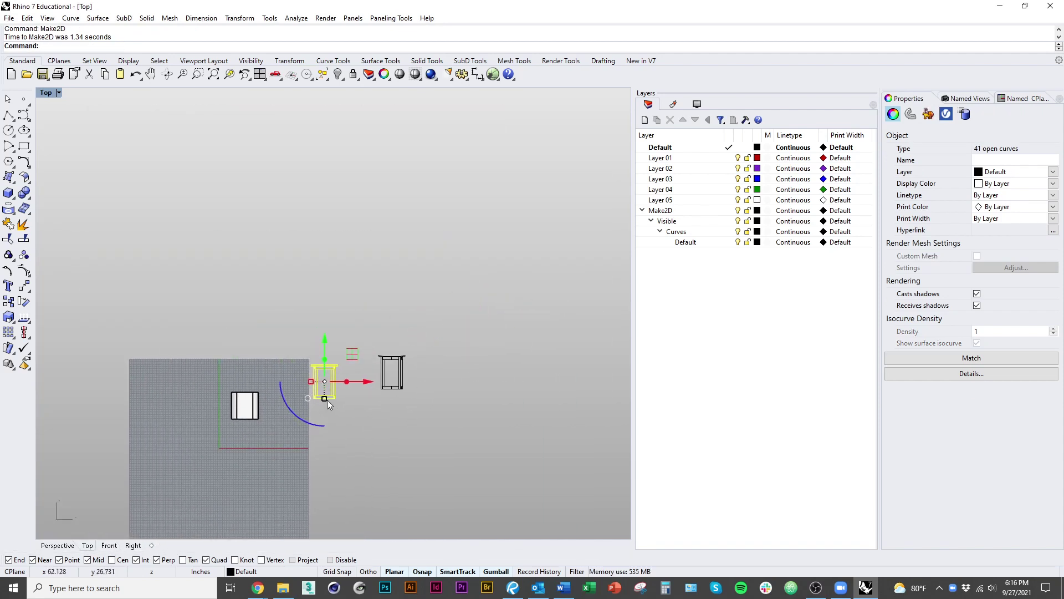
{"action": "type", "text": "M,"}
{"action": "key", "text": "Return"}
{"action": "scroll", "coordinate": [333, 406], "scroll_direction": "up", "scroll_amount": 11}
{"action": "type", "text": "M"}
{"action": "key", "text": "Return"}
{"action": "left_click", "coordinate": [264, 395]}
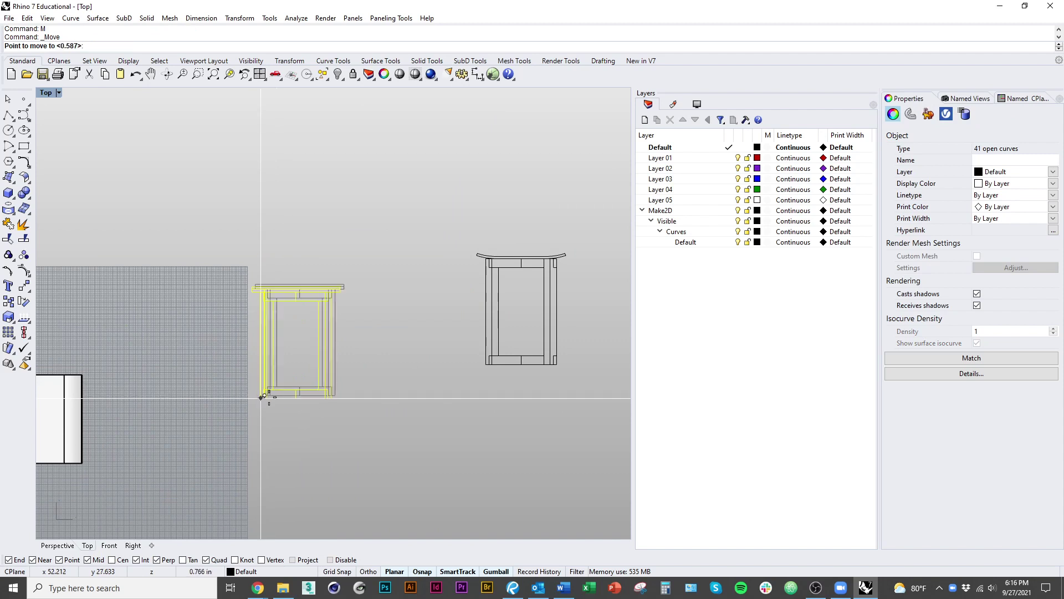
{"action": "left_click", "coordinate": [557, 364]}
Step: Move the side elevation horizontally away from the front elevation to leave a gap between them
{"action": "right_click_drag", "start_coordinate": [598, 392], "coordinate": [307, 403]}
{"action": "left_click_drag", "start_coordinate": [345, 320], "coordinate": [419, 327]}
{"action": "left_click", "coordinate": [467, 391]}
Step: Make a 2D drawing of the whole stool from the Top view with the same drawing options
{"action": "right_click_drag", "start_coordinate": [422, 390], "coordinate": [487, 372]}
{"action": "scroll", "coordinate": [486, 372], "scroll_direction": "down", "scroll_amount": 2}
{"action": "right_click_drag", "start_coordinate": [356, 436], "coordinate": [463, 406]}
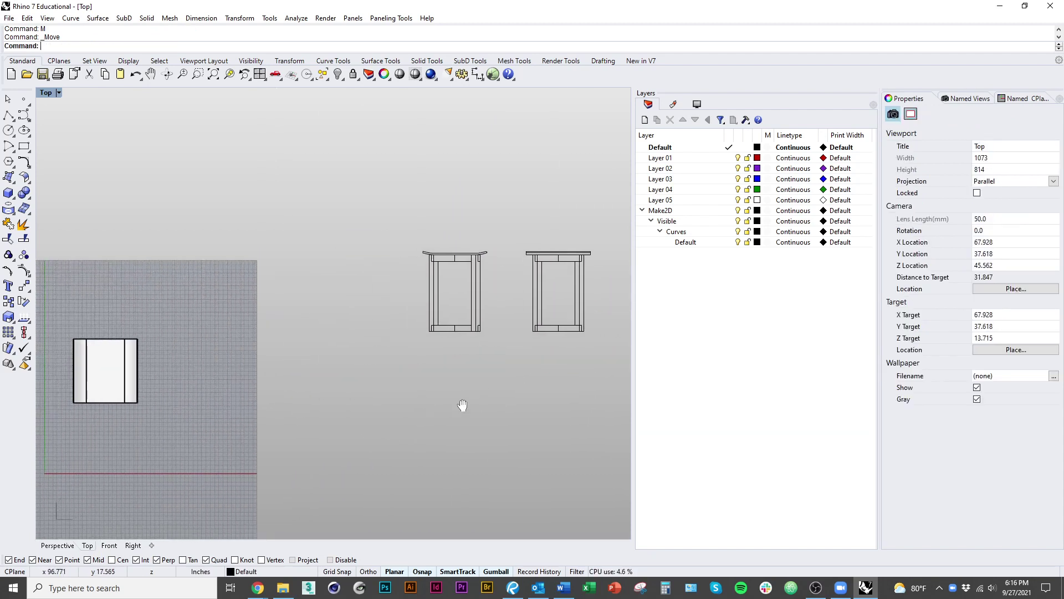
{"action": "right_click_drag", "start_coordinate": [290, 418], "coordinate": [476, 410]}
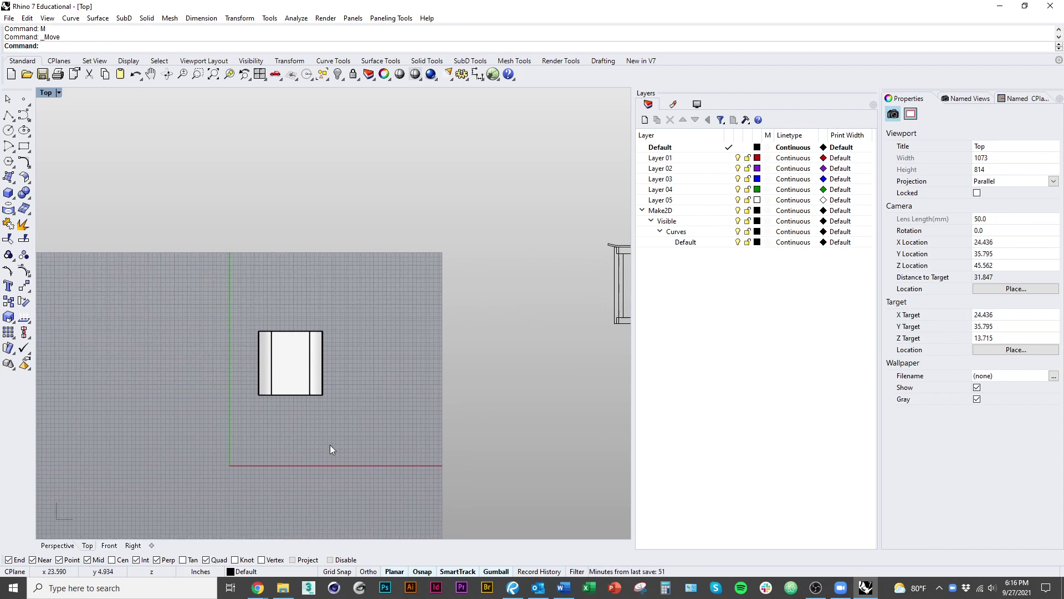
{"action": "left_click_drag", "start_coordinate": [329, 443], "coordinate": [230, 294]}
{"action": "type", "text": "ma"}
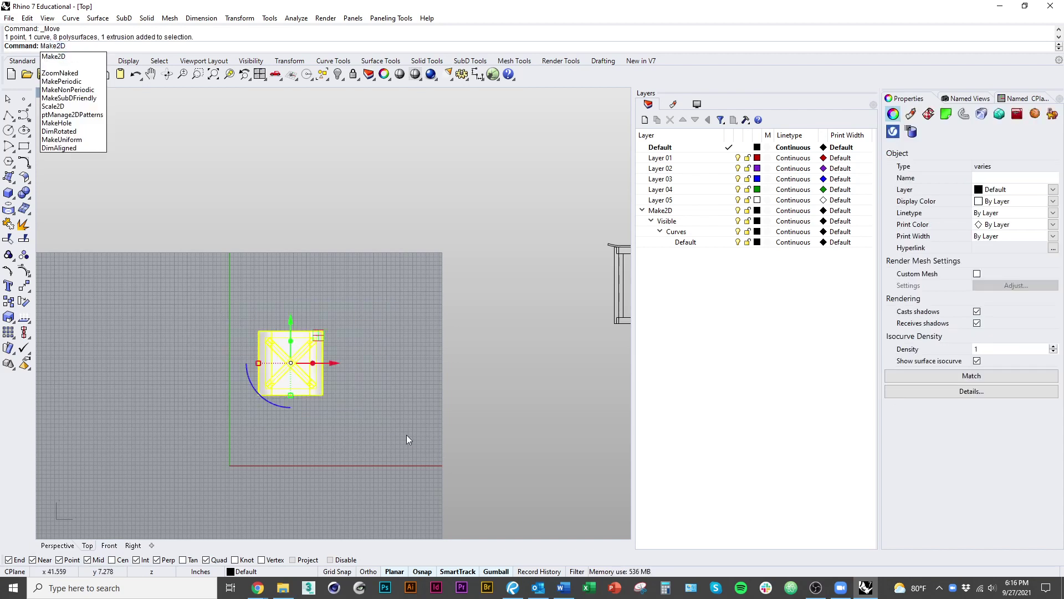
{"action": "key", "text": "Return"}
{"action": "left_click", "coordinate": [487, 411]}
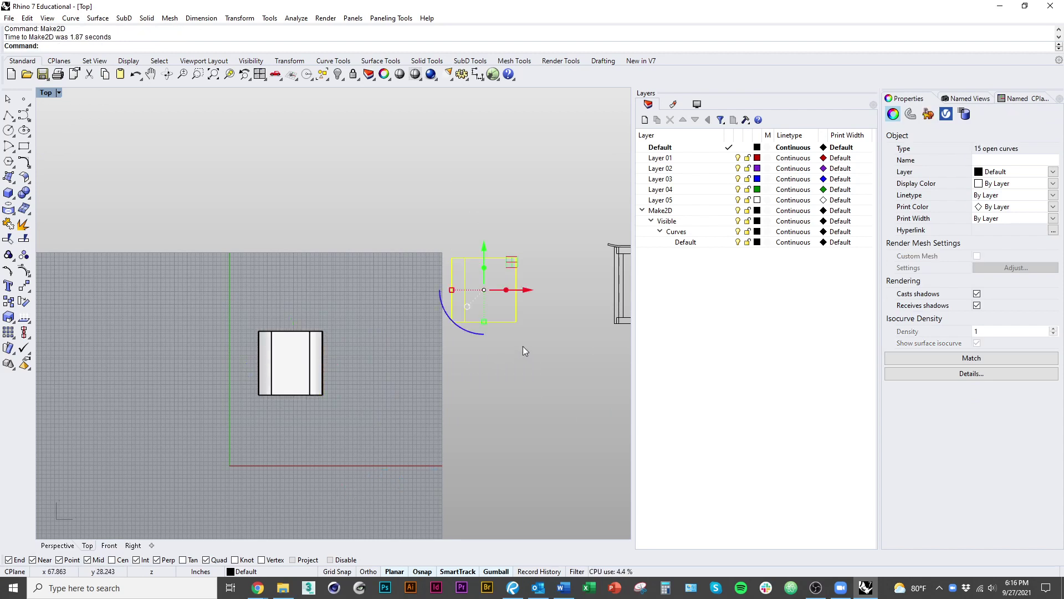
Step: Move the plan drawing above the front elevation and deselect it
{"action": "right_click_drag", "start_coordinate": [523, 346], "coordinate": [271, 373]}
{"action": "left_click_drag", "start_coordinate": [246, 347], "coordinate": [404, 237]}
{"action": "left_click", "coordinate": [430, 346]}
Step: Mirror the plan drawing's inner vertical seat line across a vertical axis through the midpoint of the seat's upper edge
{"action": "scroll", "coordinate": [387, 220], "scroll_direction": "up", "scroll_amount": 6}
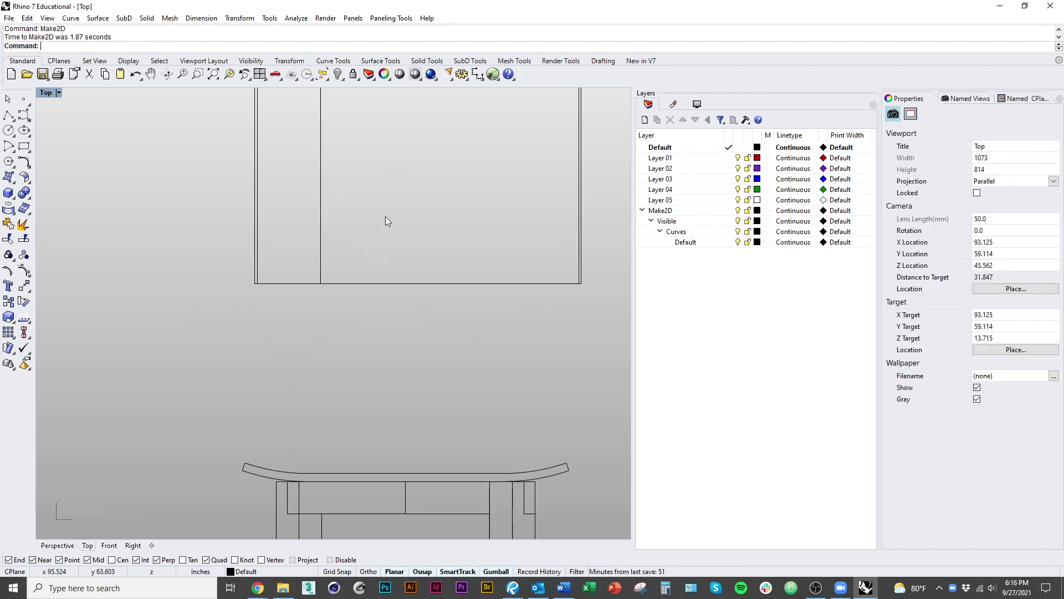
{"action": "scroll", "coordinate": [331, 294], "scroll_direction": "down", "scroll_amount": 4}
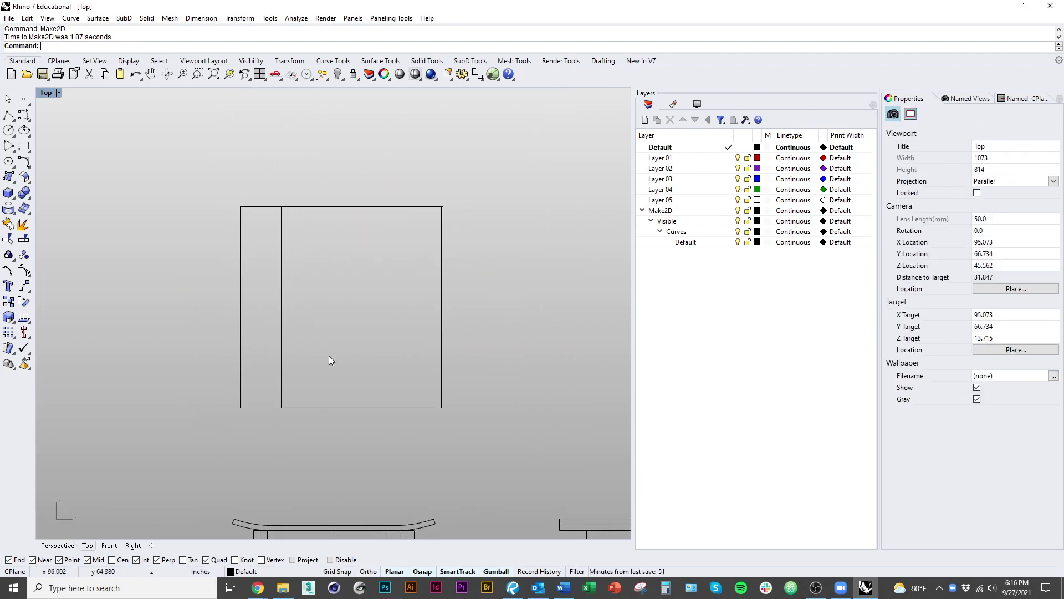
{"action": "left_click", "coordinate": [279, 314]}
{"action": "type", "text": "mi"}
{"action": "key", "text": "Return"}
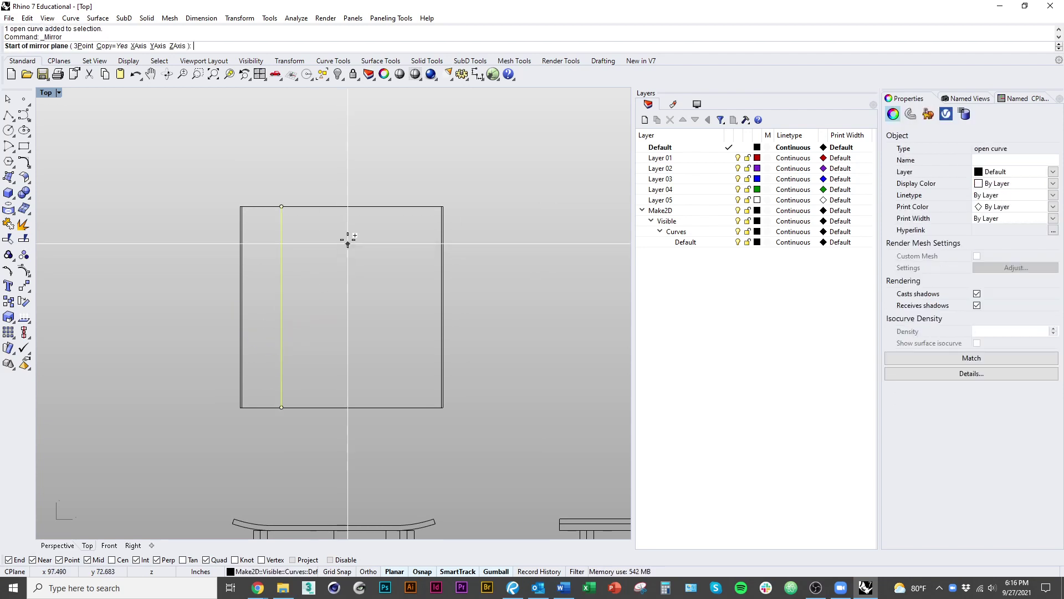
{"action": "left_click", "coordinate": [348, 203]}
{"action": "left_click", "coordinate": [348, 149]}
{"action": "key", "text": "Escape"}
{"action": "scroll", "coordinate": [421, 249], "scroll_direction": "down", "scroll_amount": 3}
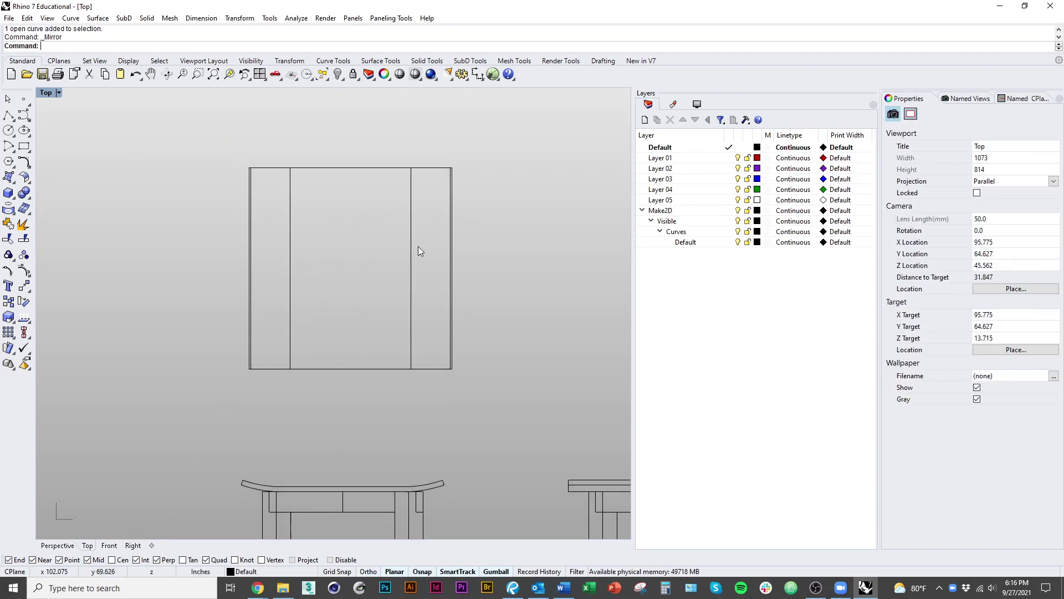
Step: Examine the curved seat end in the front elevation and return to the stool model in plan view
{"action": "scroll", "coordinate": [343, 390], "scroll_direction": "up", "scroll_amount": 10}
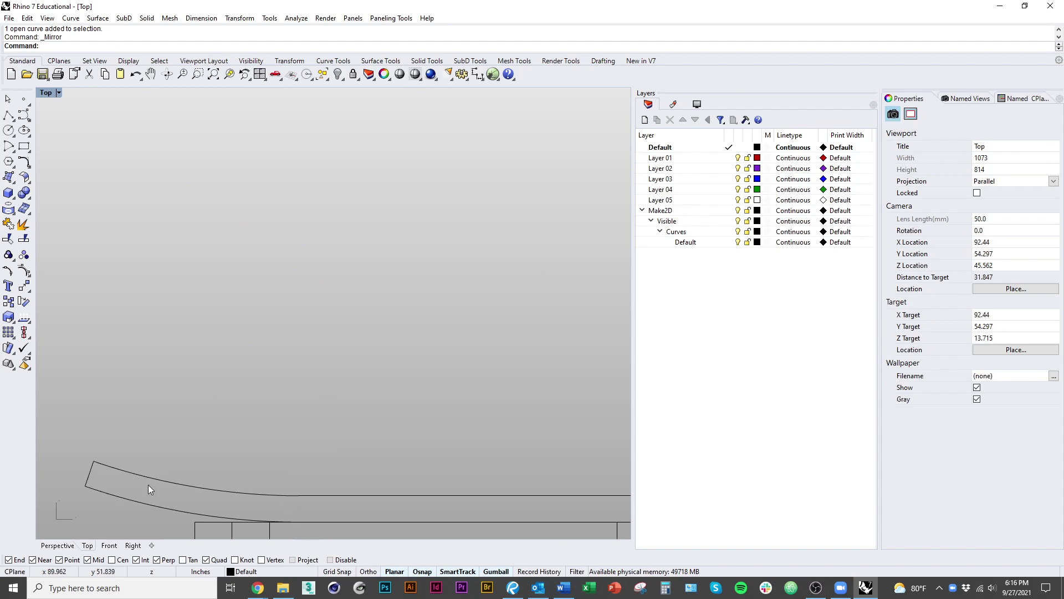
{"action": "scroll", "coordinate": [319, 410], "scroll_direction": "down", "scroll_amount": 20}
{"action": "right_click_drag", "start_coordinate": [316, 450], "coordinate": [393, 434]}
{"action": "right_click_drag", "start_coordinate": [247, 417], "coordinate": [347, 454]}
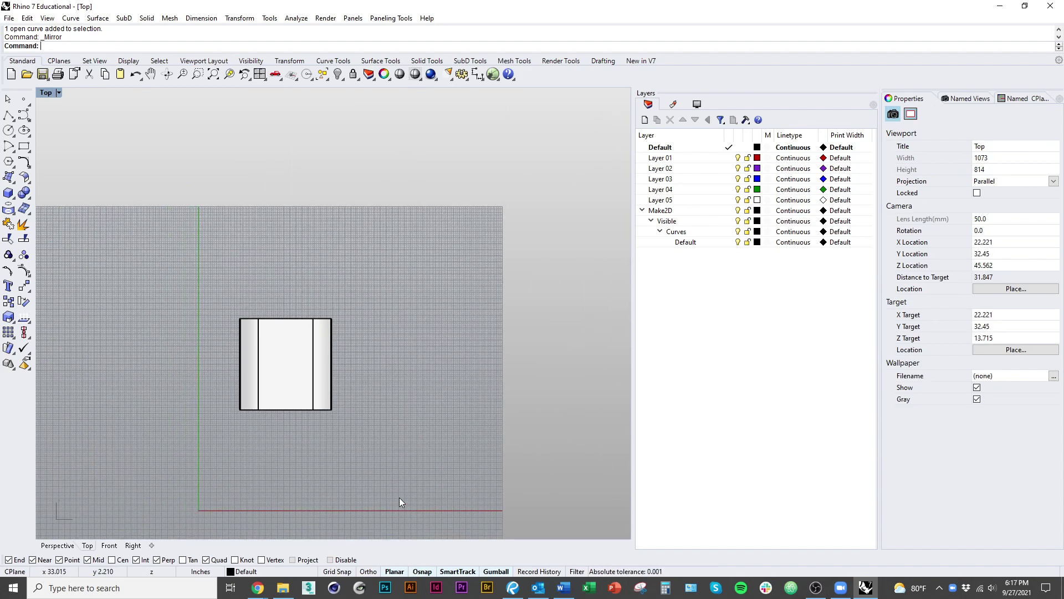
{"action": "key", "text": "alt+Tab"}
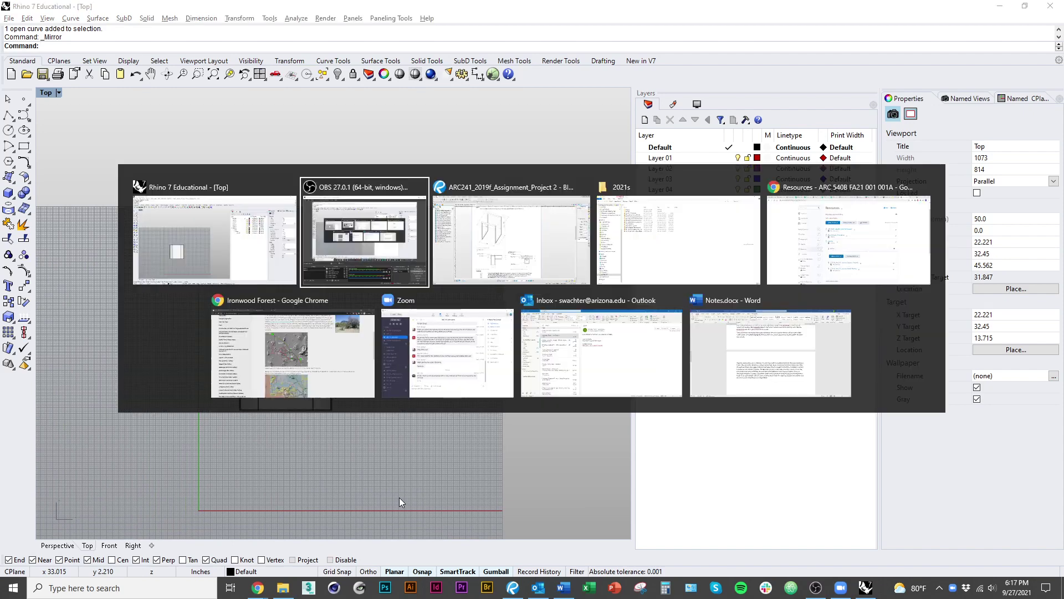
Step: Add a rectangular clipping plane in the top view with its outline extending beyond all sides of the stool
{"action": "key", "text": "Escape"}
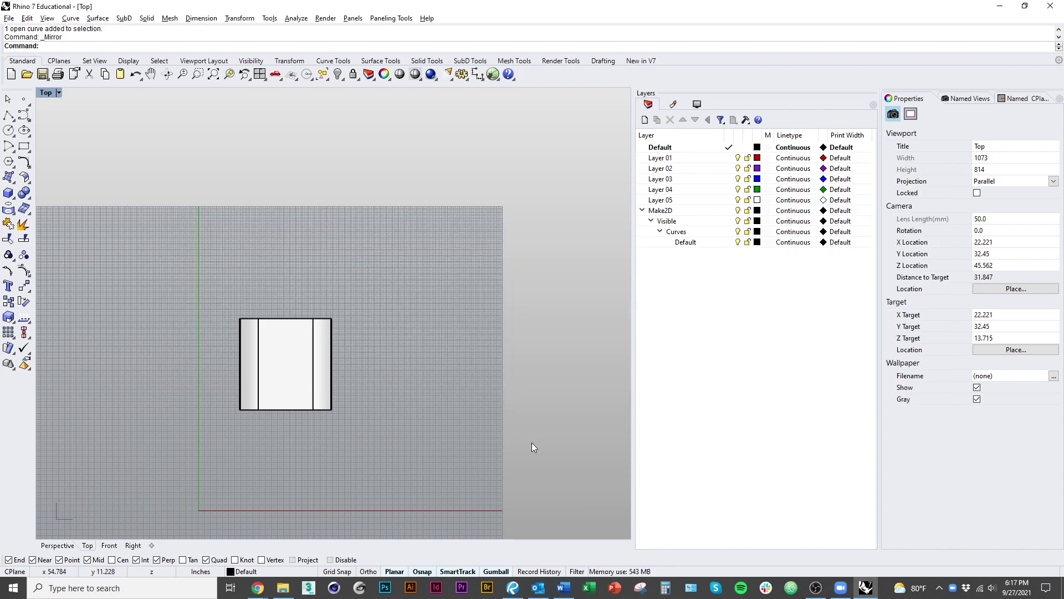
{"action": "right_click_drag", "start_coordinate": [365, 329], "coordinate": [449, 391], "text": "ctrl"}
{"action": "right_click_drag", "start_coordinate": [449, 391], "coordinate": [340, 437]}
{"action": "right_click_drag", "start_coordinate": [425, 324], "coordinate": [425, 270], "text": "ctrl"}
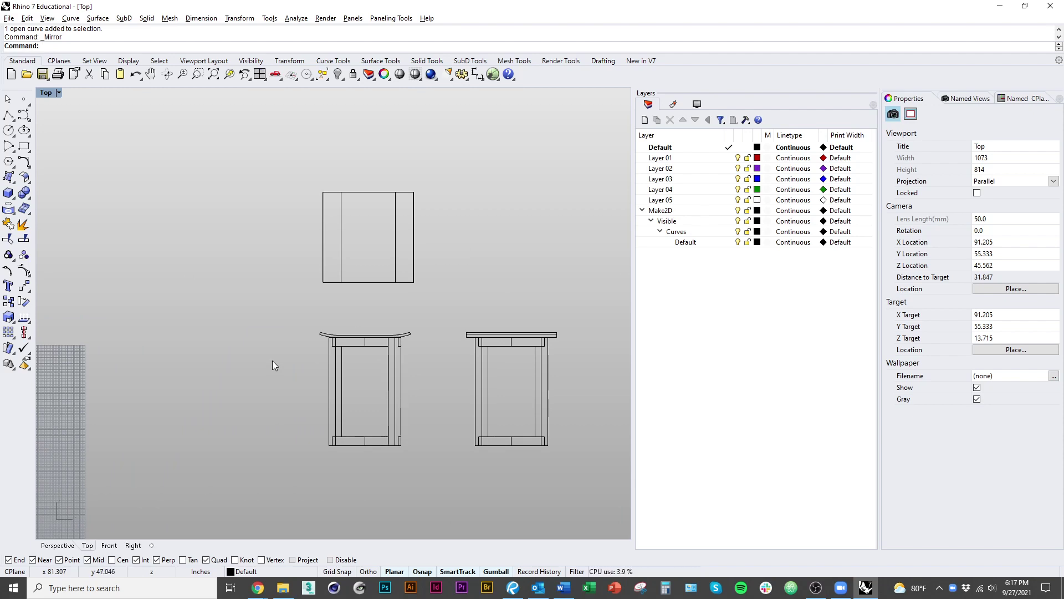
{"action": "right_click_drag", "start_coordinate": [240, 459], "coordinate": [435, 413]}
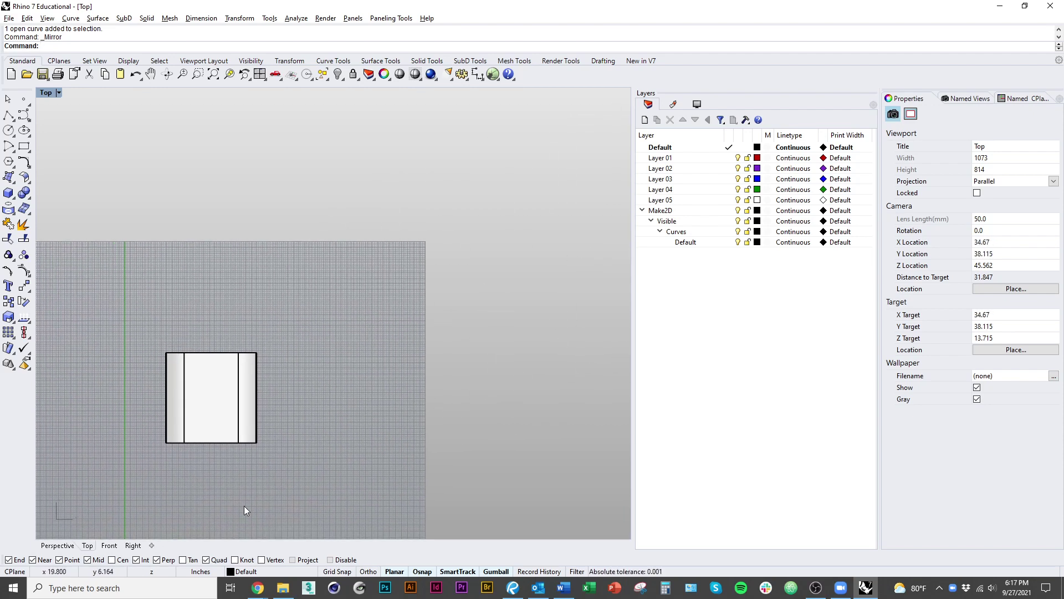
{"action": "type", "text": "ClippingPlane"}
{"action": "key", "text": "Return"}
{"action": "right_click_drag", "start_coordinate": [256, 471], "coordinate": [293, 403]}
{"action": "left_click", "coordinate": [332, 413]}
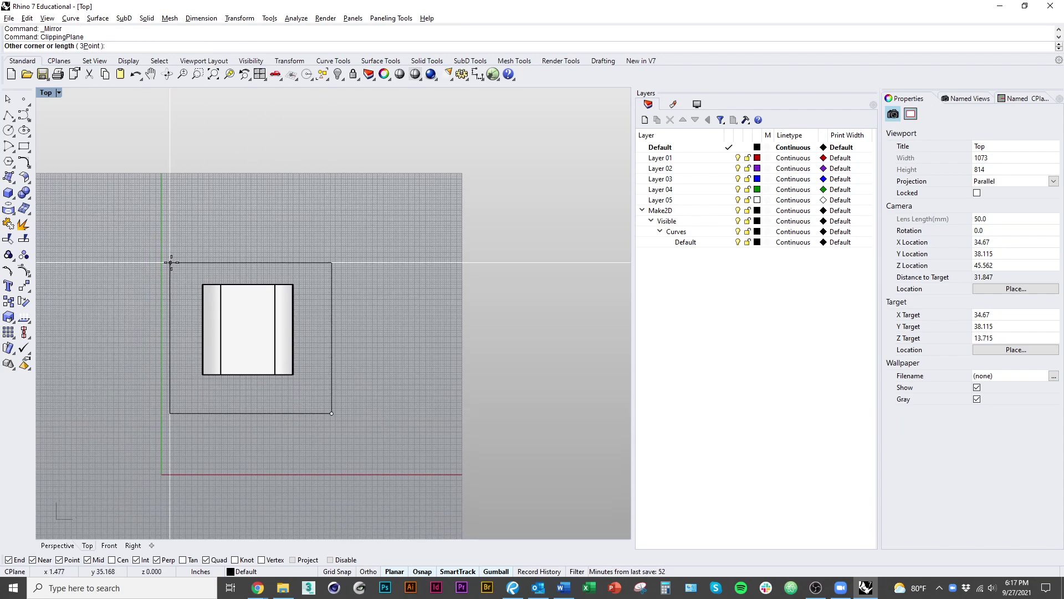
{"action": "left_click", "coordinate": [173, 256]}
Step: Raise the clipping plane to about mid-height of the stool's legs in the perspective view and deselect it
{"action": "left_click", "coordinate": [66, 546]}
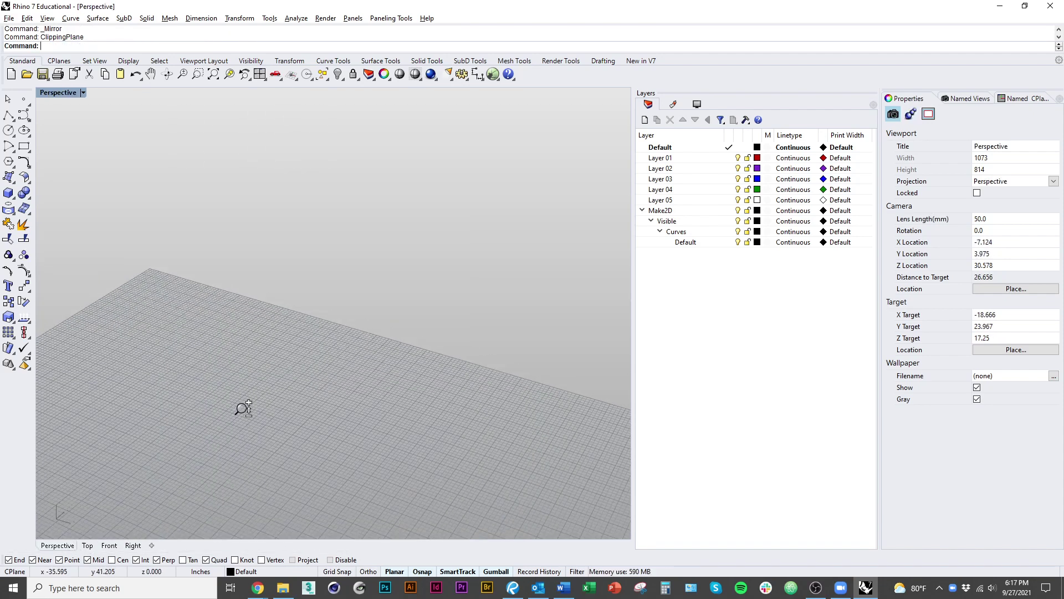
{"action": "right_click_drag", "start_coordinate": [242, 408], "coordinate": [344, 350]}
{"action": "left_click", "coordinate": [371, 438]}
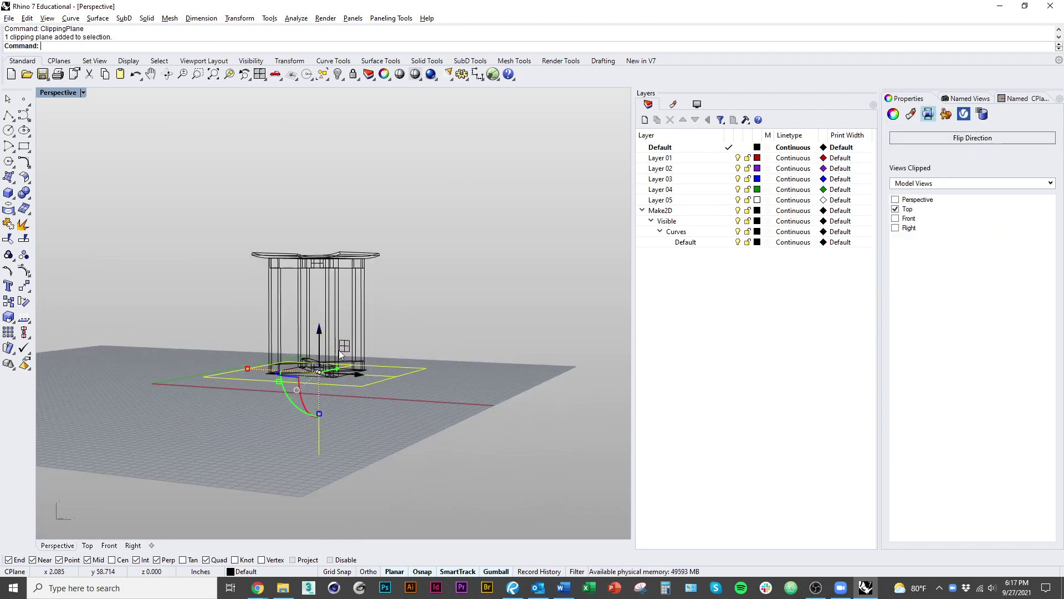
{"action": "left_click_drag", "start_coordinate": [320, 341], "coordinate": [326, 307]}
{"action": "left_click", "coordinate": [395, 457]}
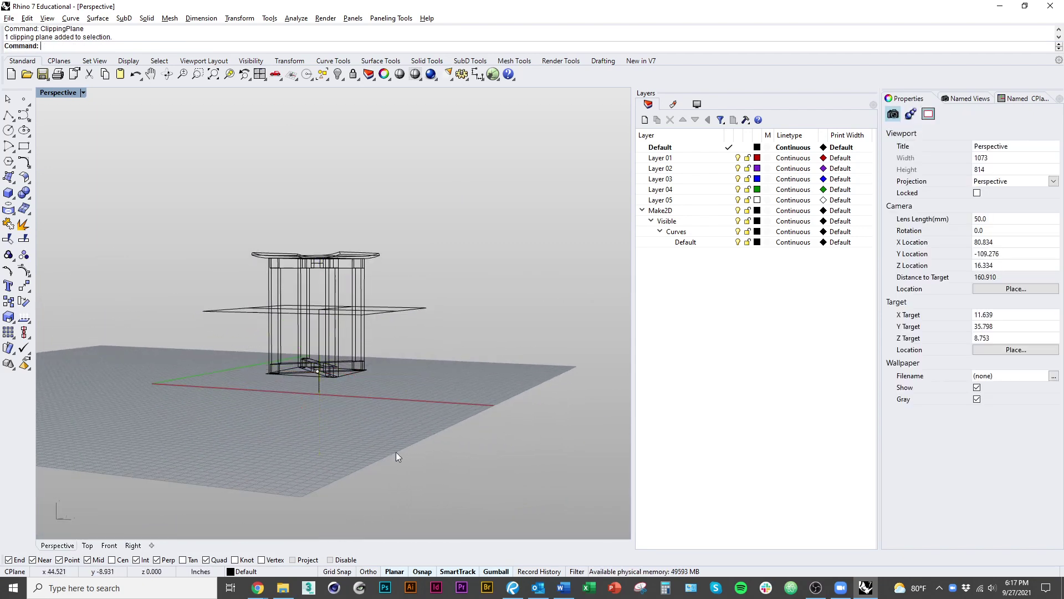
Step: Make a 2D drawing of the clipped stool from the Top view, maintaining source layers, with View projection
{"action": "left_click", "coordinate": [87, 545]}
{"action": "left_click_drag", "start_coordinate": [298, 378], "coordinate": [208, 285]}
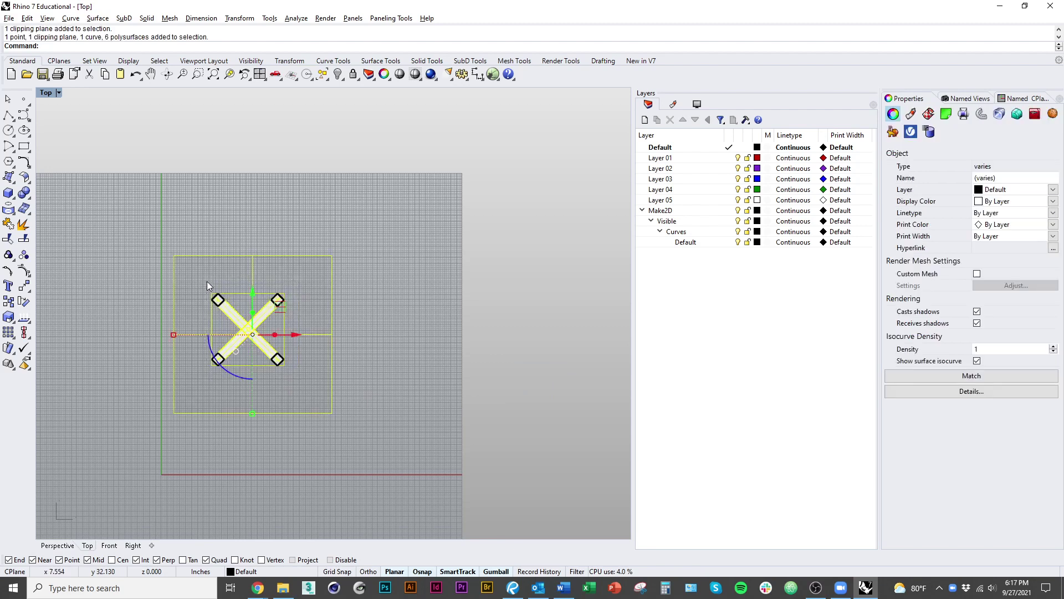
{"action": "type", "text": "Make2D"}
{"action": "key", "text": "Return"}
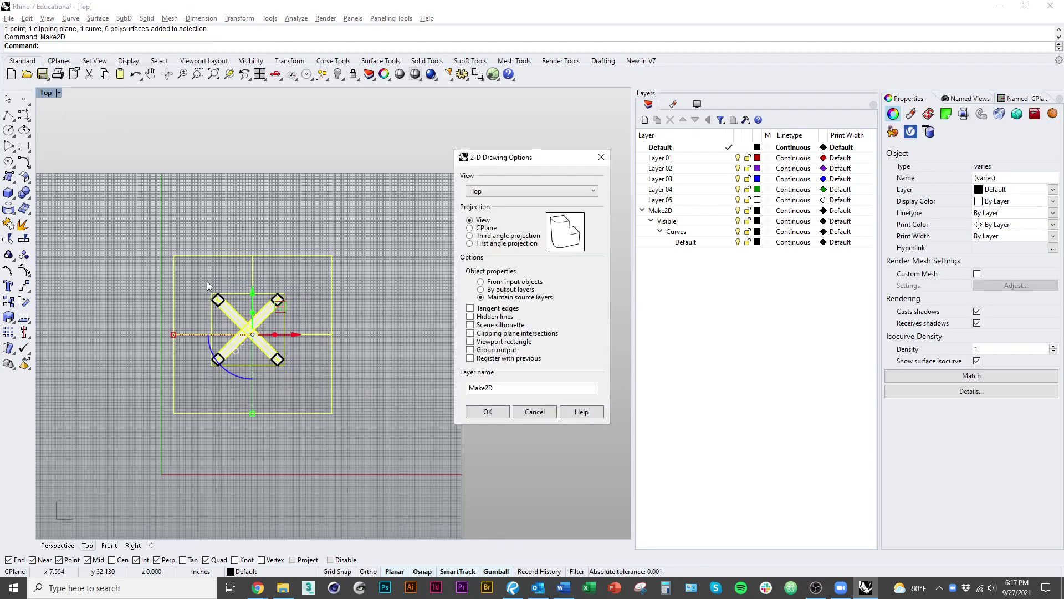
{"action": "key", "text": "Return"}
Step: Move the new section plan above the side elevation, beside the seat plan, and deselect it
{"action": "scroll", "coordinate": [307, 314], "scroll_direction": "down", "scroll_amount": 5}
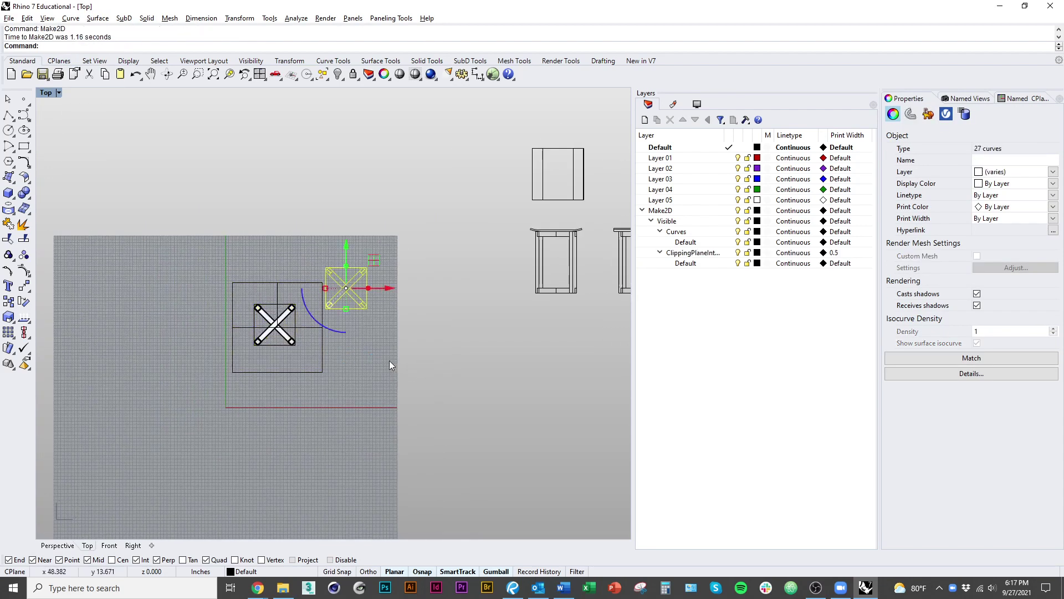
{"action": "right_click_drag", "start_coordinate": [390, 365], "coordinate": [238, 402]}
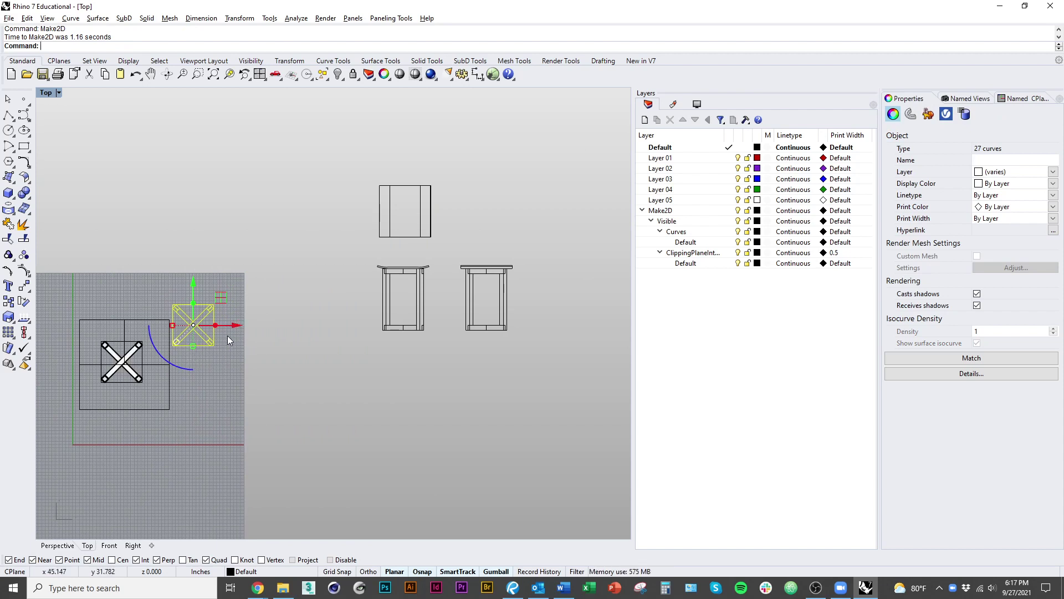
{"action": "mouse_move", "coordinate": [215, 341]}
{"action": "left_mouse_down"}
{"action": "mouse_move", "coordinate": [606, 324]}
{"action": "mouse_move", "coordinate": [542, 238]}
{"action": "mouse_move", "coordinate": [508, 226]}
{"action": "left_mouse_up"}
{"action": "left_click", "coordinate": [578, 274]}
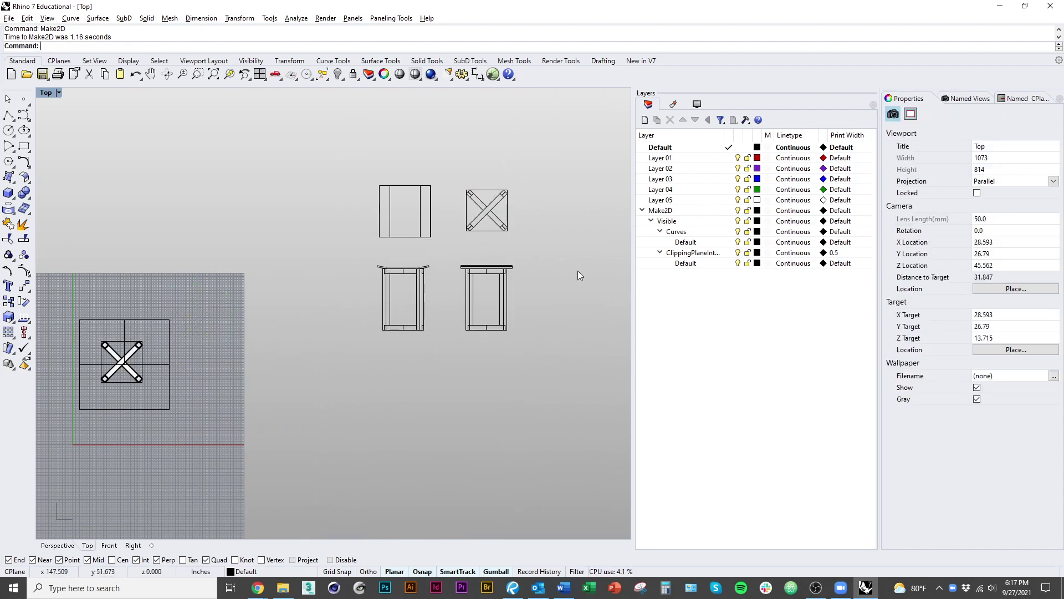
Step: Delete the clipping plane around the stool model
{"action": "right_click_drag", "start_coordinate": [250, 422], "coordinate": [338, 407]}
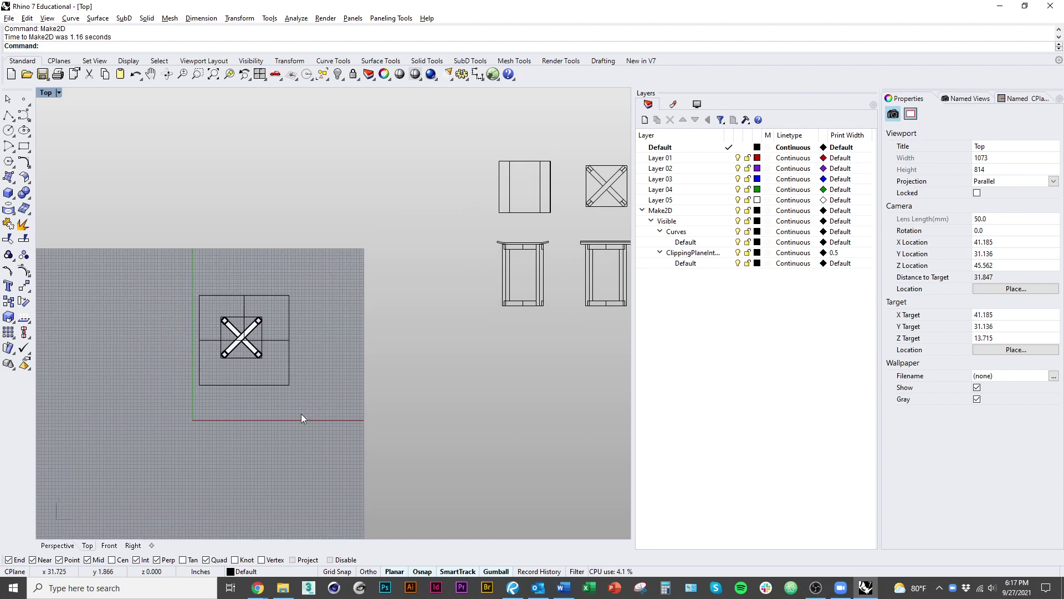
{"action": "right_click_drag", "start_coordinate": [505, 393], "coordinate": [447, 412]}
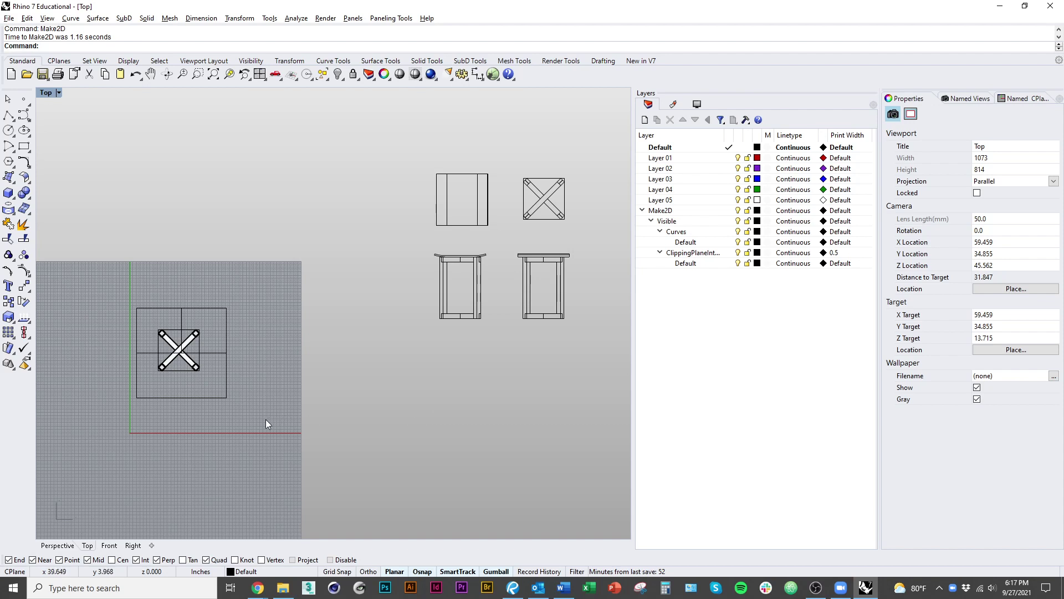
{"action": "left_click_drag", "start_coordinate": [231, 403], "coordinate": [309, 452]}
{"action": "left_click_drag", "start_coordinate": [181, 385], "coordinate": [182, 386]}
{"action": "key", "text": "Delete"}
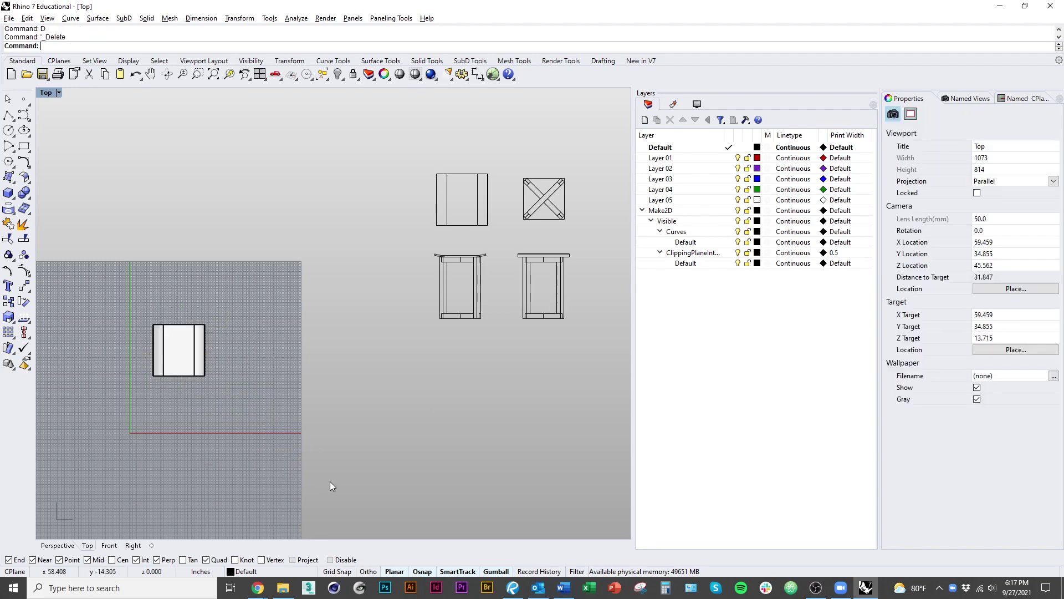
Step: Inspect the stool in 3D and set the Top viewport to the NE isometric view
{"action": "right_click_drag", "start_coordinate": [330, 484], "coordinate": [359, 495], "text": "ctrl+shift"}
{"action": "scroll", "coordinate": [380, 493], "scroll_direction": "up", "scroll_amount": 4}
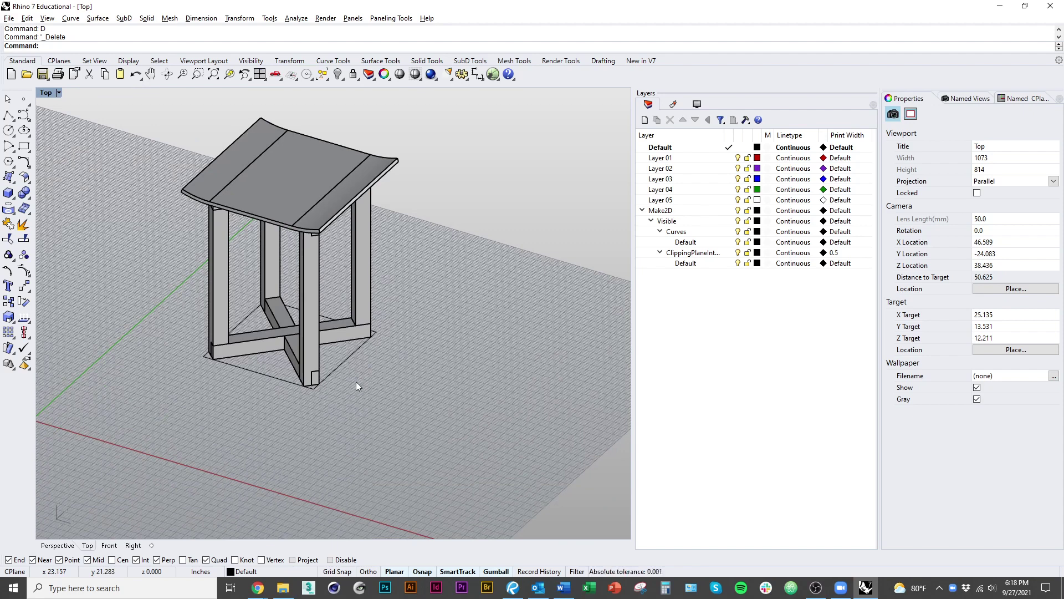
{"action": "key", "text": "ctrl+F1"}
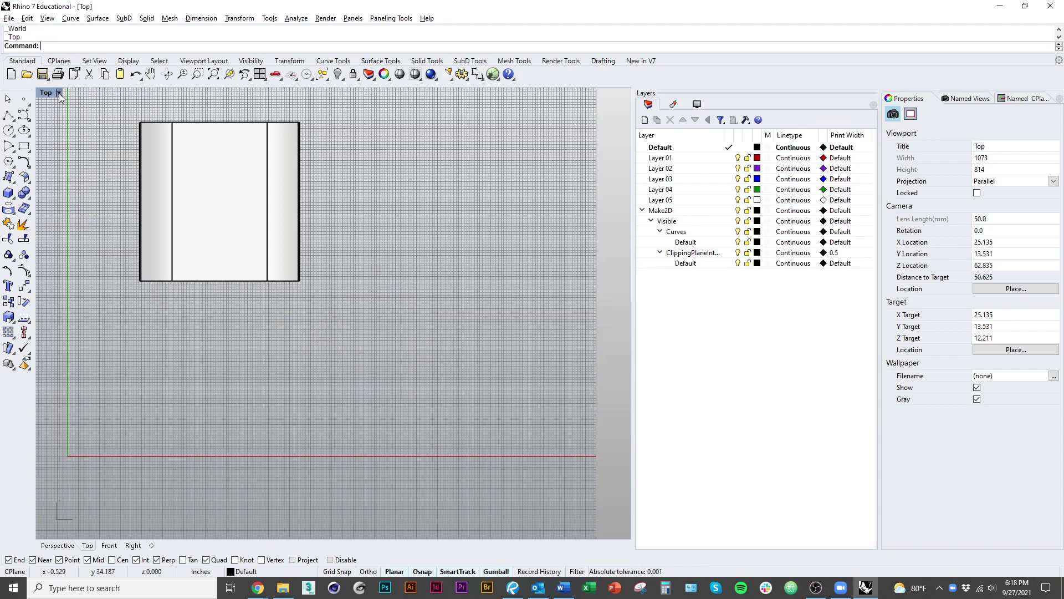
{"action": "left_click", "coordinate": [59, 93]}
{"action": "mouse_move", "coordinate": [180, 409]}
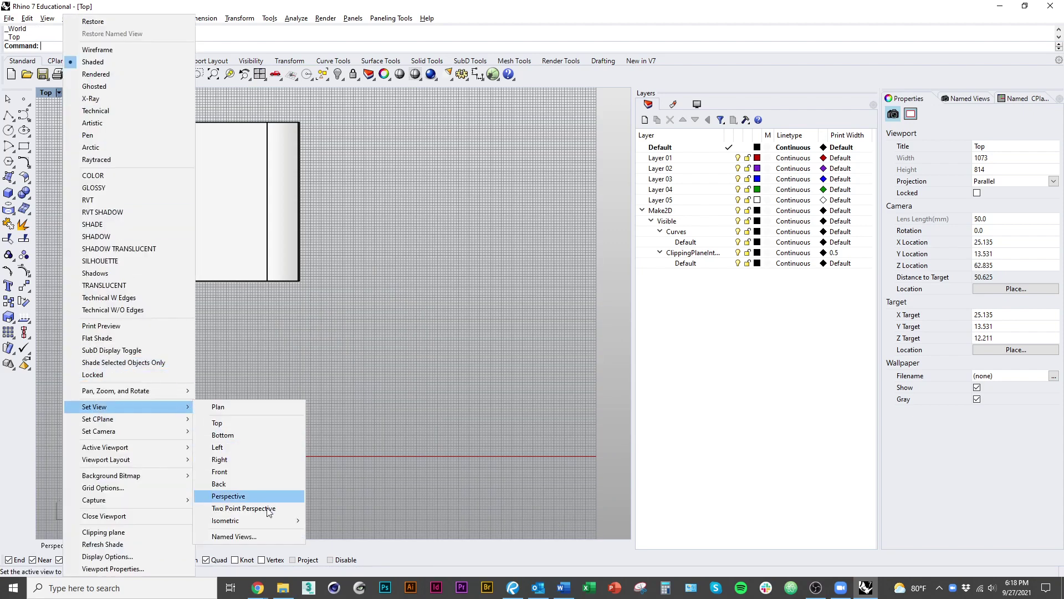
{"action": "mouse_move", "coordinate": [288, 521]}
{"action": "left_click", "coordinate": [333, 520]}
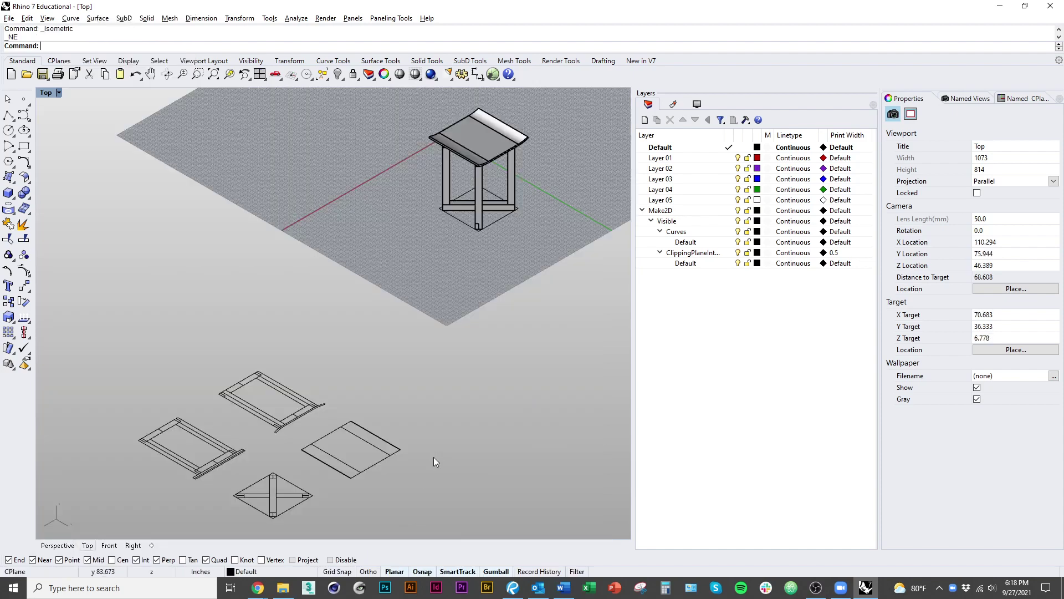
Step: Lift the seat straight up, well clear of the stool's frame, to begin the exploded view
{"action": "right_click_drag", "start_coordinate": [162, 301], "coordinate": [416, 392]}
{"action": "scroll", "coordinate": [344, 408], "scroll_direction": "up", "scroll_amount": 3}
{"action": "left_click", "coordinate": [377, 310]}
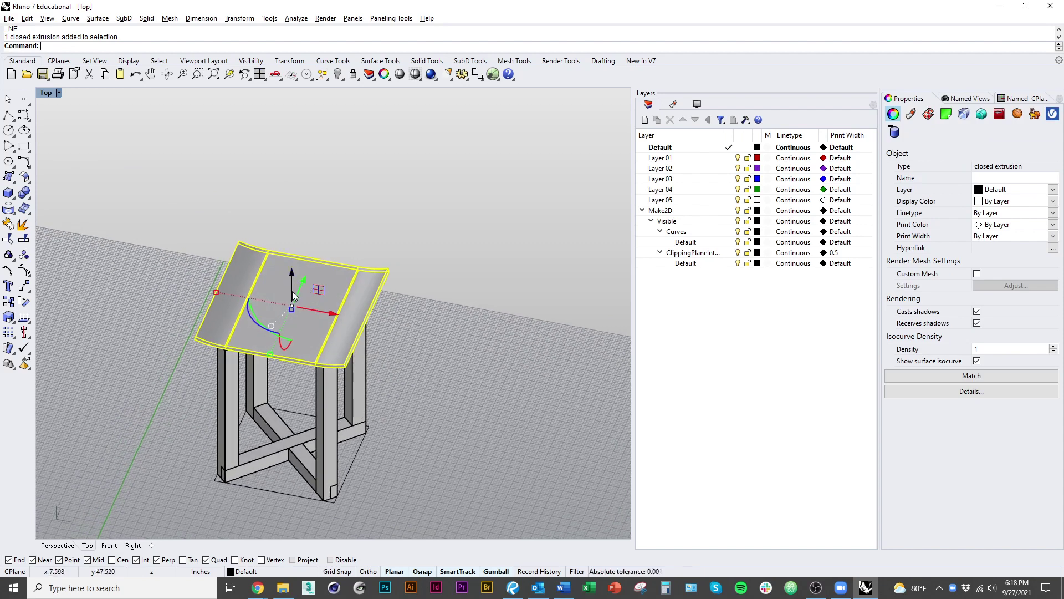
{"action": "left_click_drag", "start_coordinate": [290, 287], "coordinate": [292, 173]}
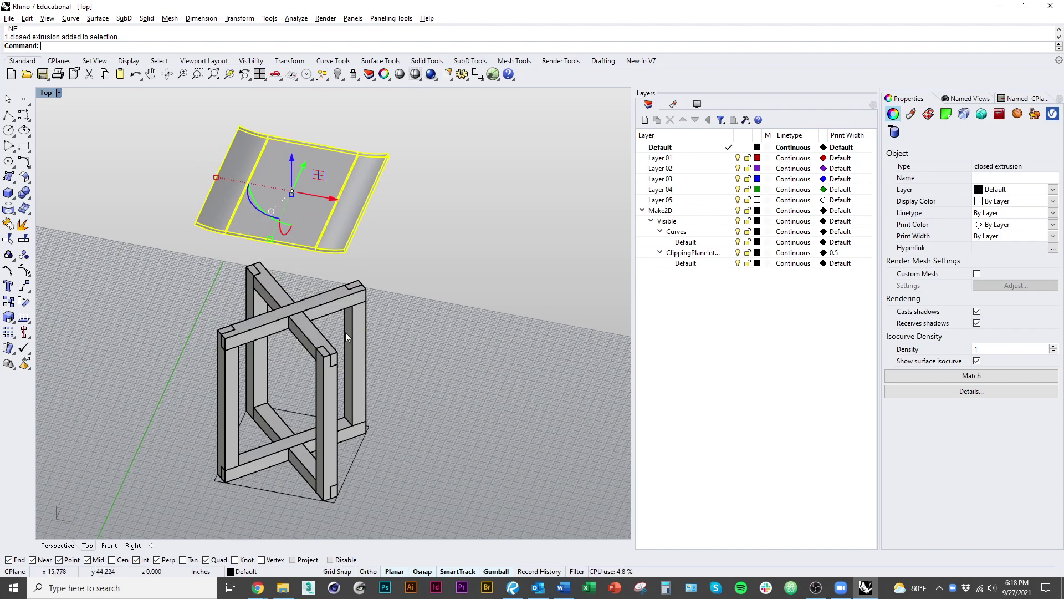
Step: Raise the two upper cross rails above the legs at staggered heights, the higher one by about 11.8 in
{"action": "right_click_drag", "start_coordinate": [248, 359], "coordinate": [261, 403]}
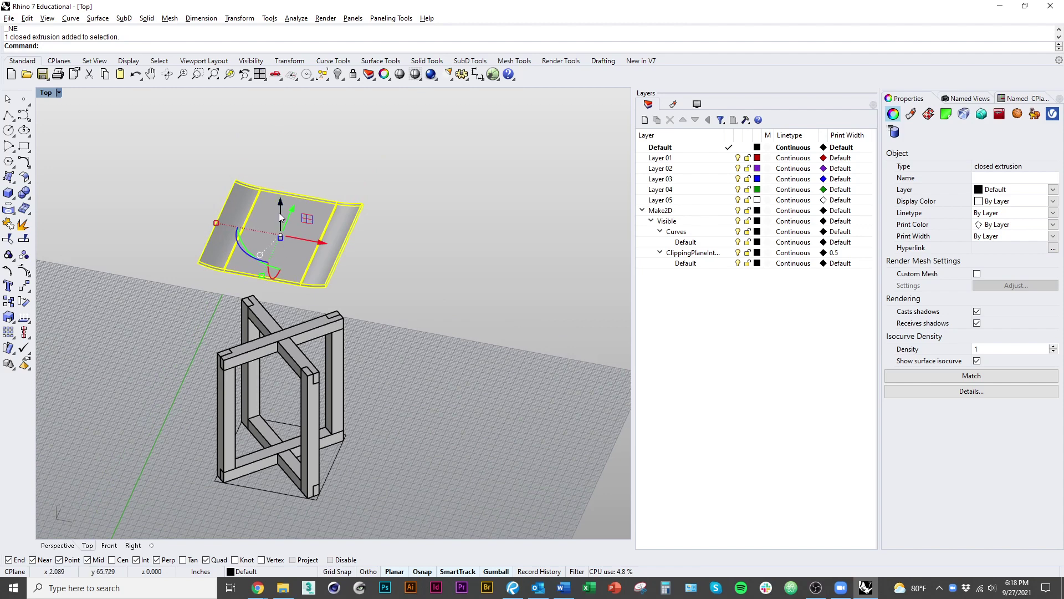
{"action": "right_click_drag", "start_coordinate": [278, 212], "coordinate": [345, 364]}
{"action": "left_click", "coordinate": [310, 335]}
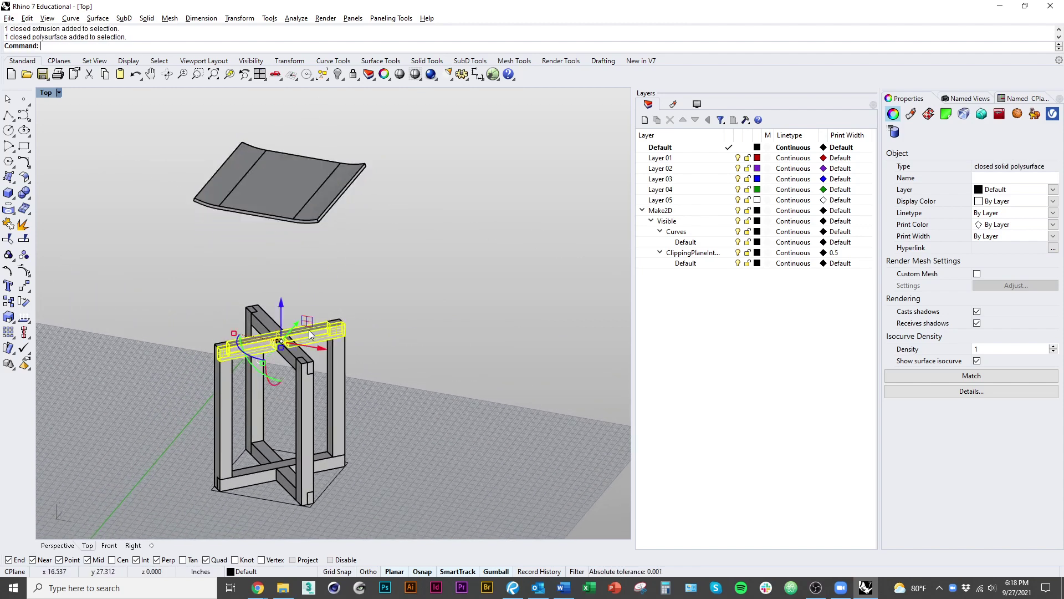
{"action": "left_click_drag", "start_coordinate": [285, 316], "coordinate": [285, 223]}
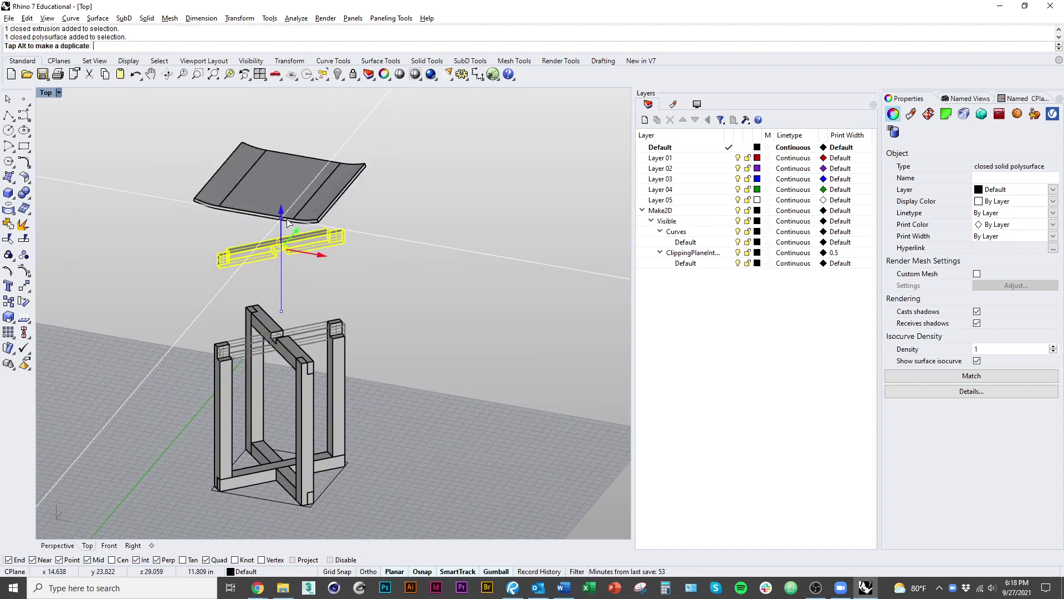
{"action": "left_click", "coordinate": [290, 344]}
{"action": "left_click_drag", "start_coordinate": [288, 304], "coordinate": [295, 273]}
{"action": "left_click", "coordinate": [310, 282]}
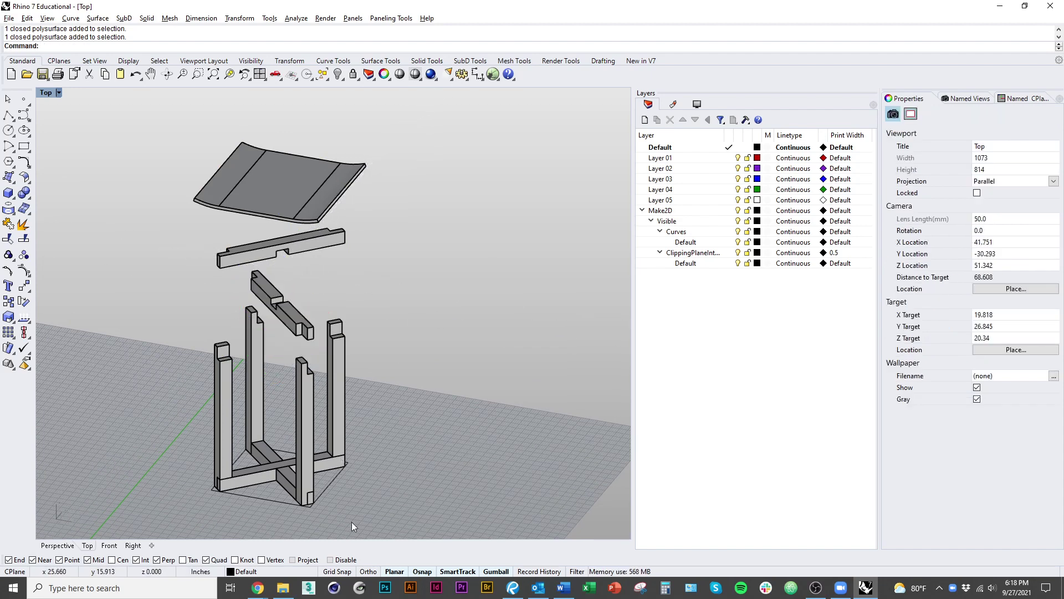
Step: Move one leg outward about 3.5 in along its lower cross rail, from the rail edge's midpoint to its end
{"action": "left_click", "coordinate": [336, 443]}
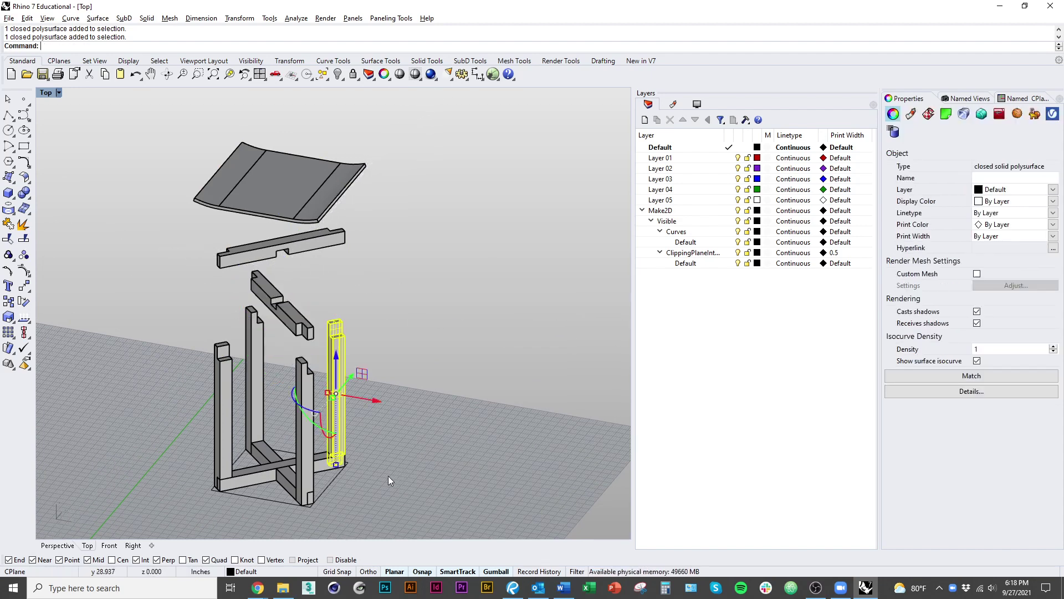
{"action": "type", "text": "M"}
{"action": "key", "text": "Return"}
{"action": "scroll", "coordinate": [340, 498], "scroll_direction": "up", "scroll_amount": 3}
{"action": "left_click", "coordinate": [295, 459]}
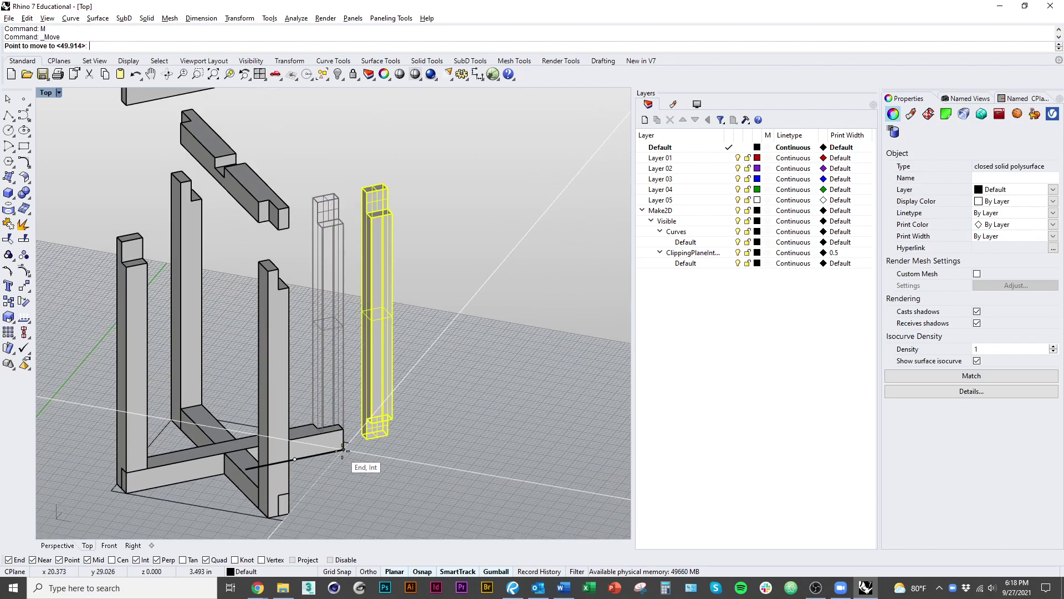
{"action": "left_click", "coordinate": [344, 453]}
{"action": "left_click", "coordinate": [419, 438]}
{"action": "scroll", "coordinate": [419, 437], "scroll_direction": "down", "scroll_amount": 5}
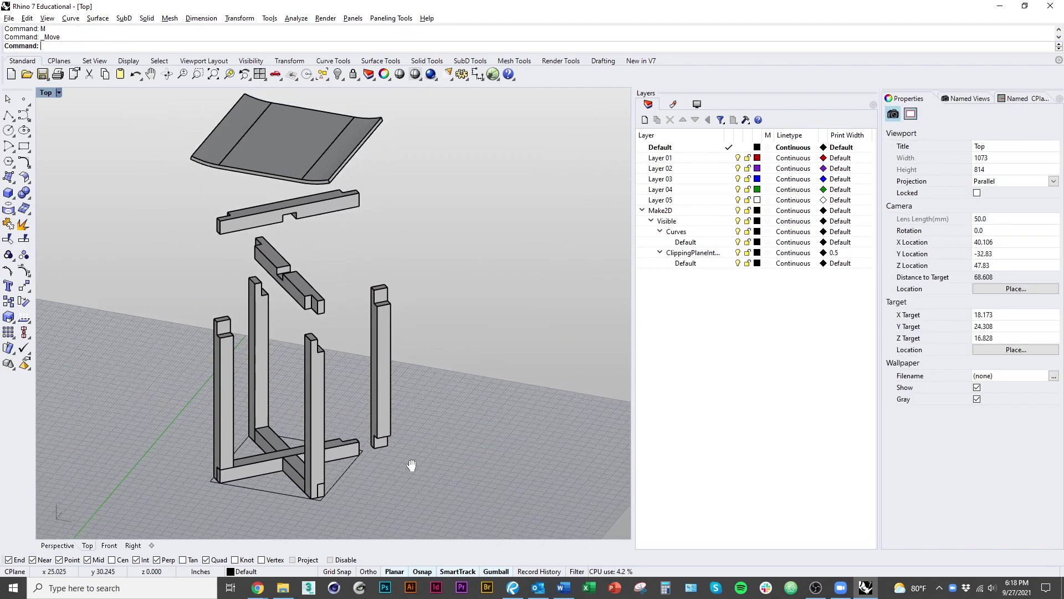
Step: Make a 2D drawing of all the exploded stool parts from the current view, maintaining source layers
{"action": "mouse_move", "coordinate": [420, 489]}
{"action": "right_mouse_down"}
{"action": "mouse_move", "coordinate": [414, 497]}
{"action": "mouse_move", "coordinate": [432, 501]}
{"action": "mouse_move", "coordinate": [424, 489]}
{"action": "right_mouse_up"}
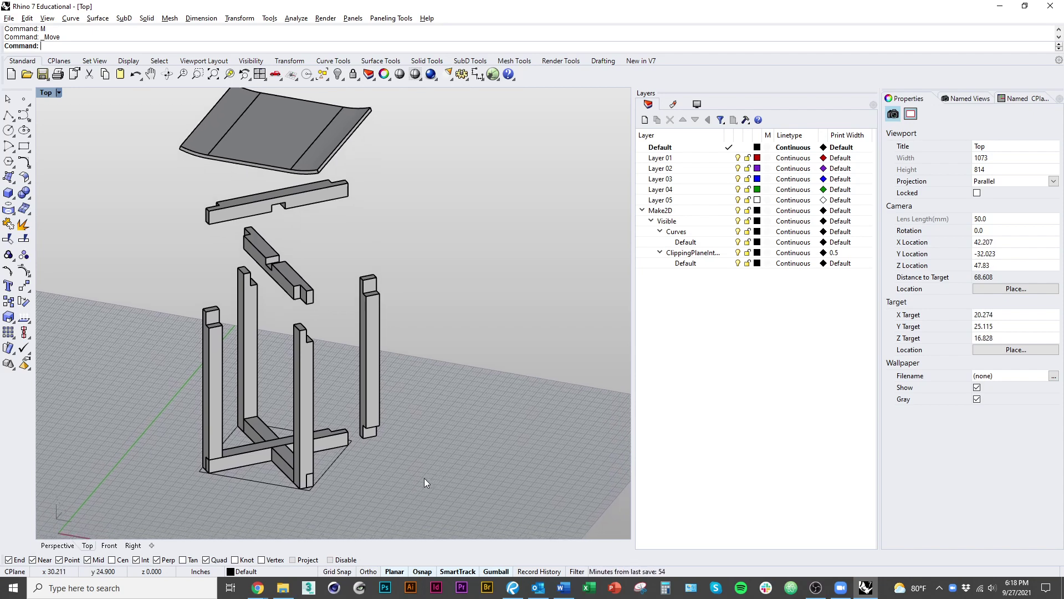
{"action": "scroll", "coordinate": [424, 478], "scroll_direction": "down", "scroll_amount": 2}
{"action": "right_click_drag", "start_coordinate": [365, 469], "coordinate": [366, 467], "text": "ctrl+shift"}
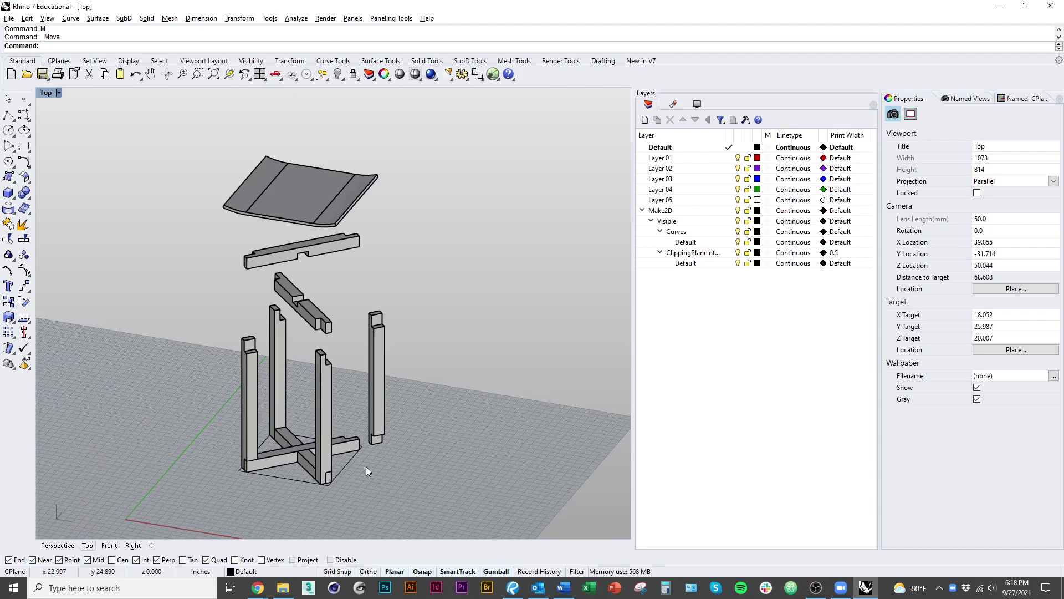
{"action": "left_click_drag", "start_coordinate": [448, 511], "coordinate": [174, 165]}
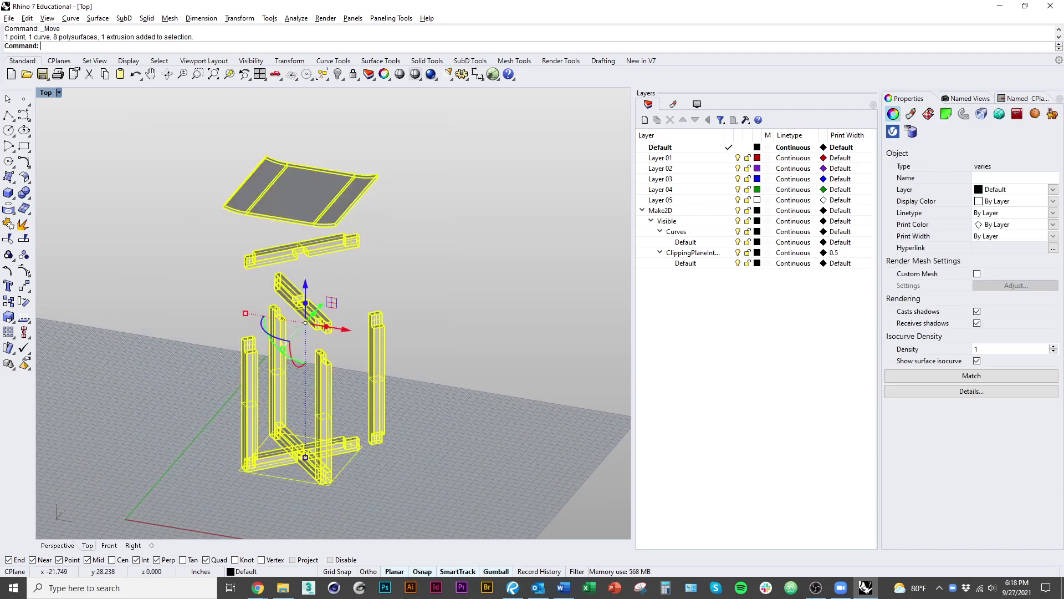
{"action": "type", "text": "Make2D"}
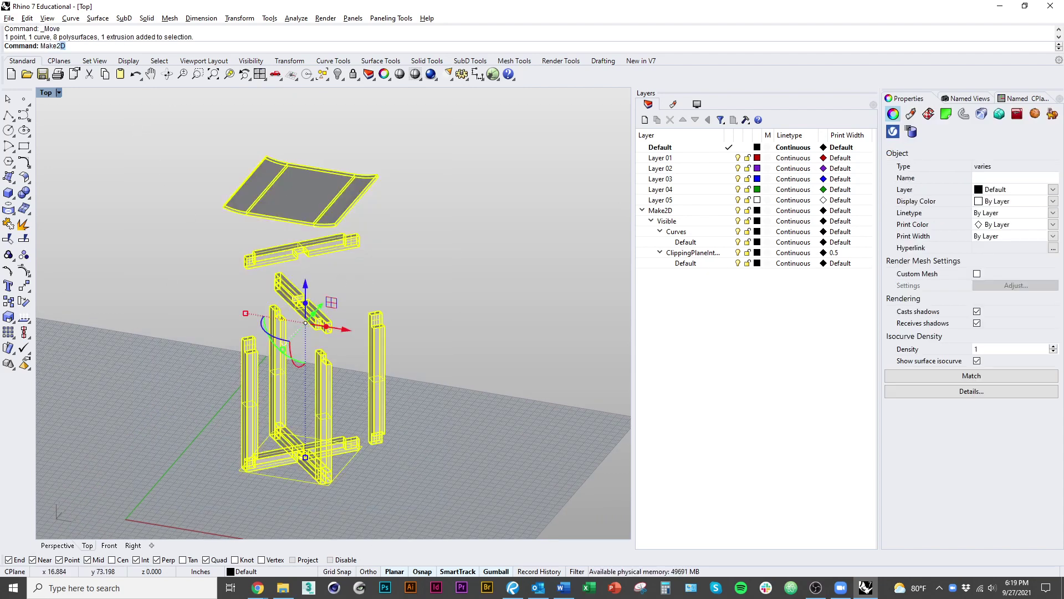
{"action": "key", "text": "Return"}
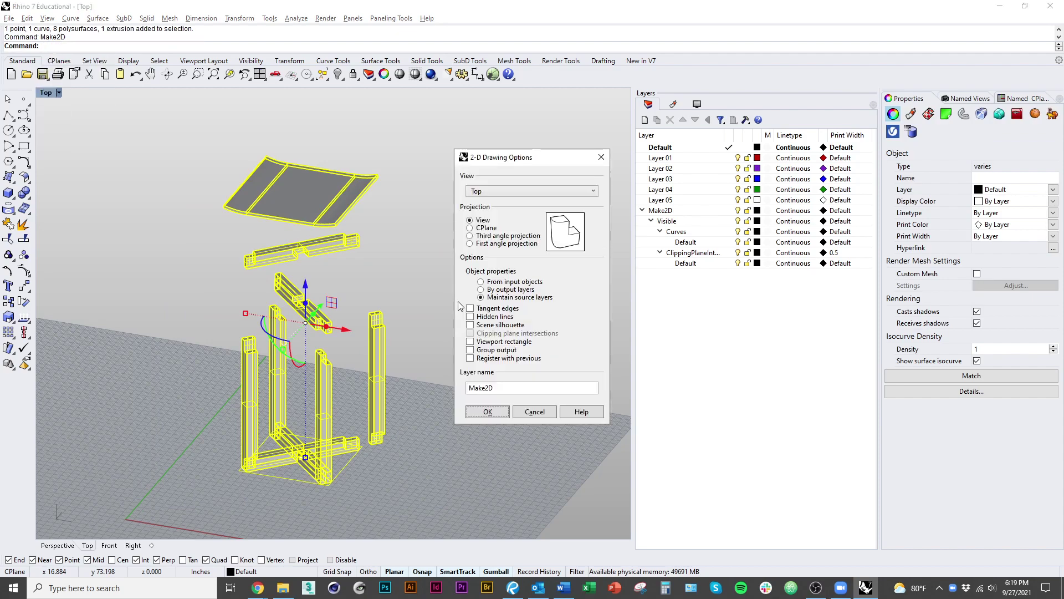
{"action": "left_click", "coordinate": [486, 413]}
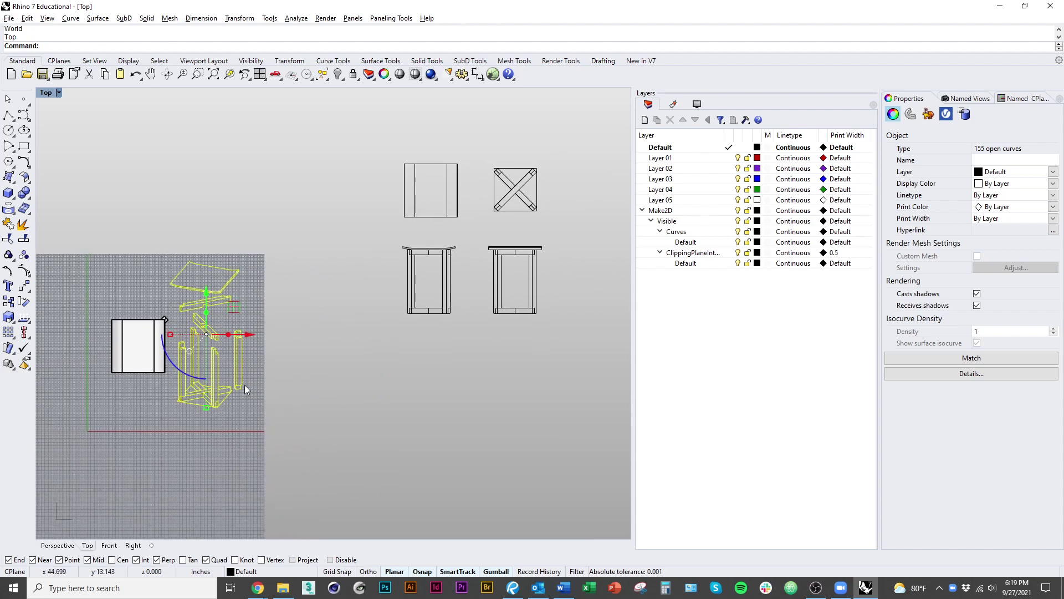
Step: Move the exploded drawing off the stool model, next to the seat plan and front elevation
{"action": "left_click_drag", "start_coordinate": [245, 385], "coordinate": [268, 342]}
{"action": "scroll", "coordinate": [258, 371], "scroll_direction": "down", "scroll_amount": 2}
{"action": "scroll", "coordinate": [337, 317], "scroll_direction": "up", "scroll_amount": 6}
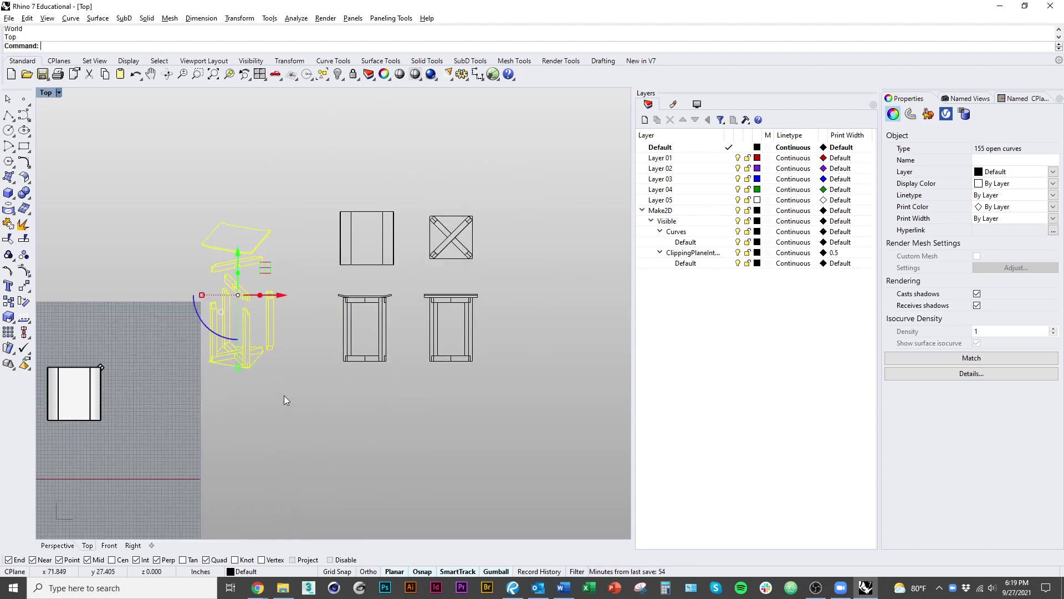
{"action": "left_click", "coordinate": [282, 395]}
{"action": "right_click_drag", "start_coordinate": [213, 412], "coordinate": [389, 428]}
{"action": "key", "text": "Home"}
{"action": "scroll", "coordinate": [251, 334], "scroll_direction": "up", "scroll_amount": 4}
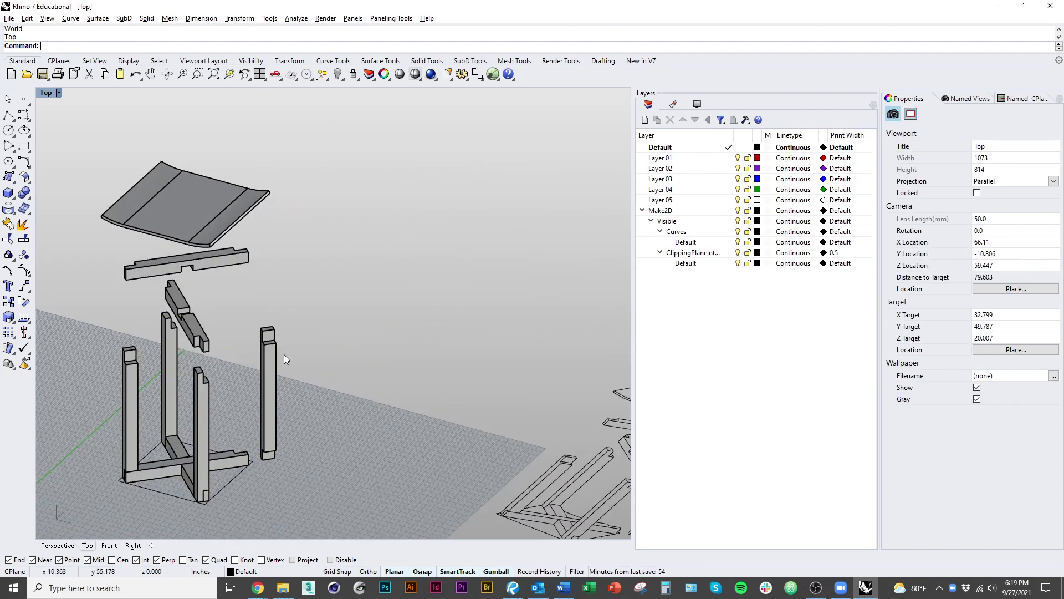
{"action": "left_click", "coordinate": [287, 375]}
{"action": "scroll", "coordinate": [300, 421], "scroll_direction": "up", "scroll_amount": 4}
{"action": "type", "text": "m"}
{"action": "key", "text": "Return"}
{"action": "scroll", "coordinate": [311, 426], "scroll_direction": "up", "scroll_amount": 4}
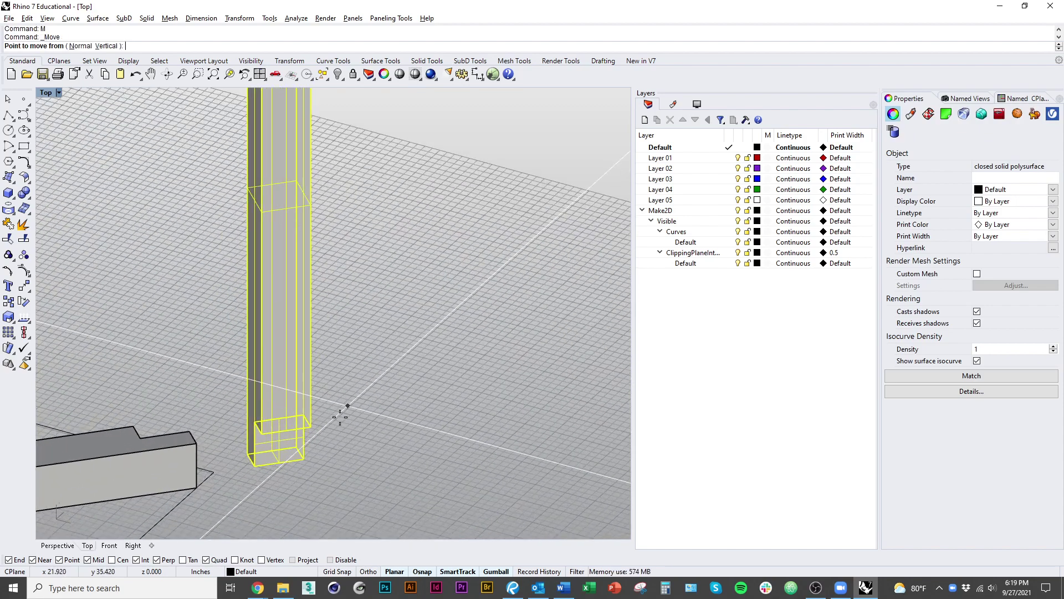
{"action": "key", "text": "Escape"}
{"action": "scroll", "coordinate": [311, 427], "scroll_direction": "down", "scroll_amount": 8}
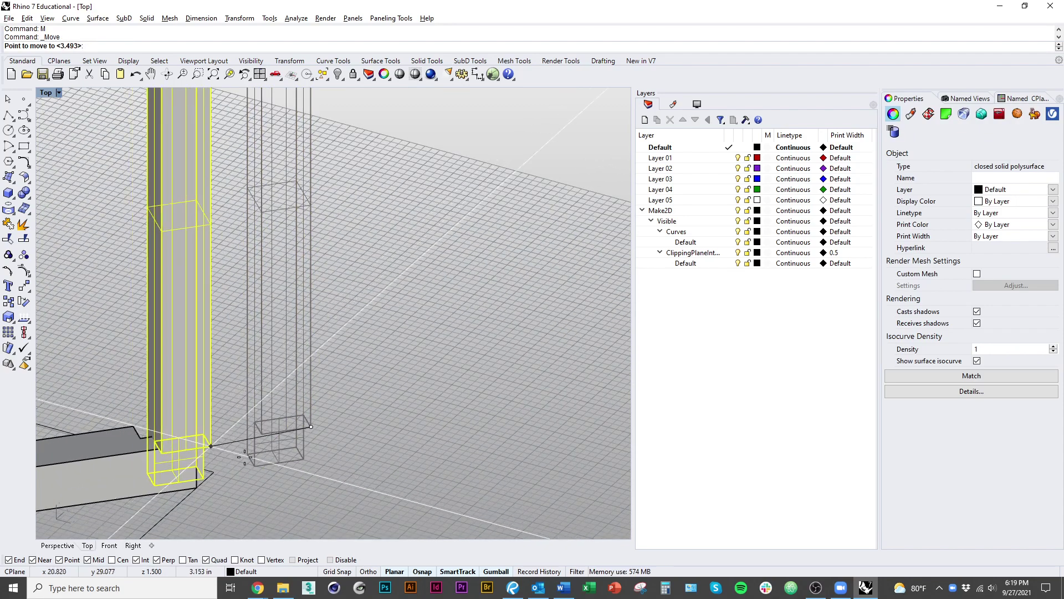
{"action": "scroll", "coordinate": [316, 419], "scroll_direction": "down", "scroll_amount": 8}
{"action": "left_click", "coordinate": [306, 456]}
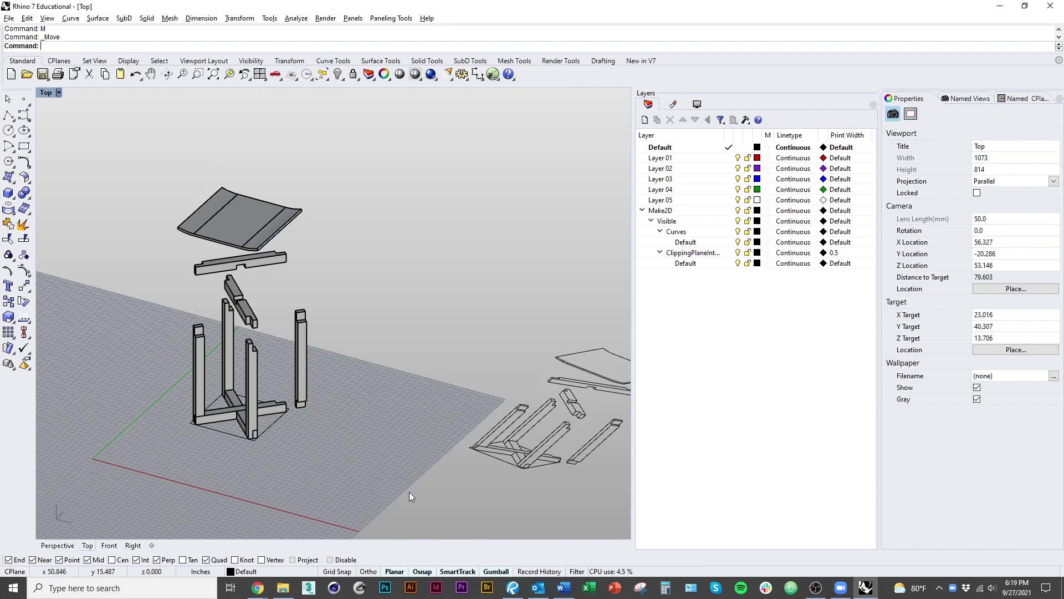
Step: Restore the earlier axonometric view of the exploded stool by stepping through the view history
{"action": "key", "text": "Home"}
{"action": "key", "text": "Home"}
{"action": "key", "text": "Home"}
{"action": "key", "text": "Home"}
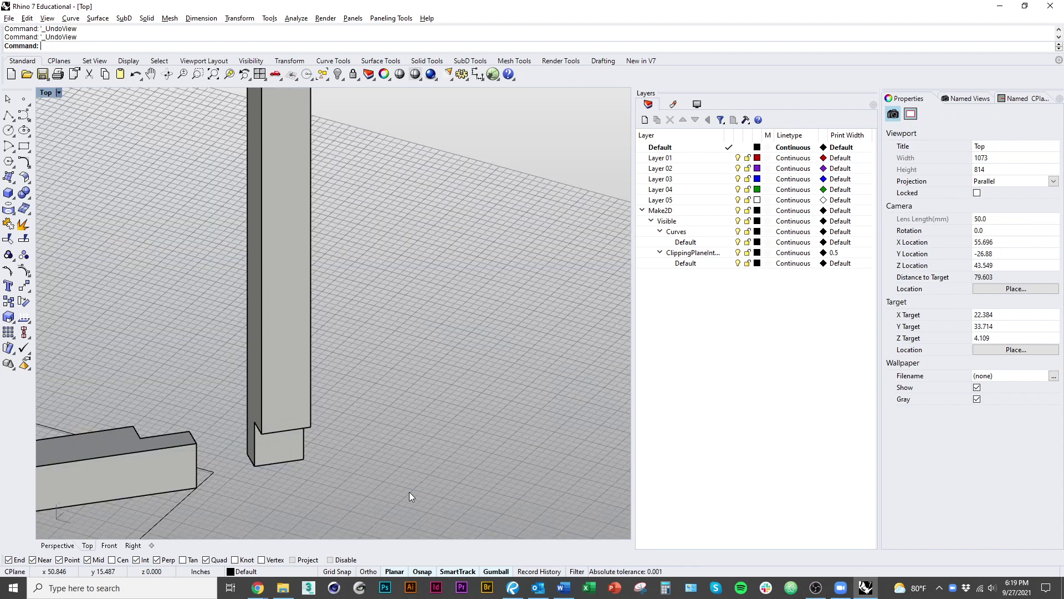
{"action": "key", "text": "Home"}
{"action": "key", "text": "Home"}
{"action": "key", "text": "Home"}
{"action": "key", "text": "Home"}
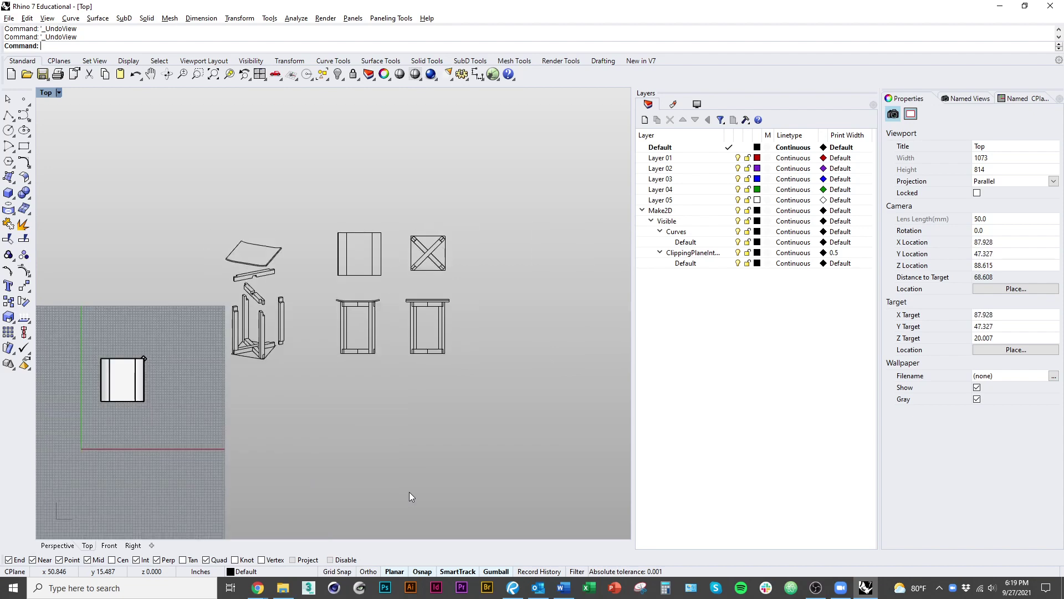
{"action": "key", "text": "Home"}
{"action": "key", "text": "Home"}
{"action": "key", "text": "Home"}
{"action": "key", "text": "Home"}
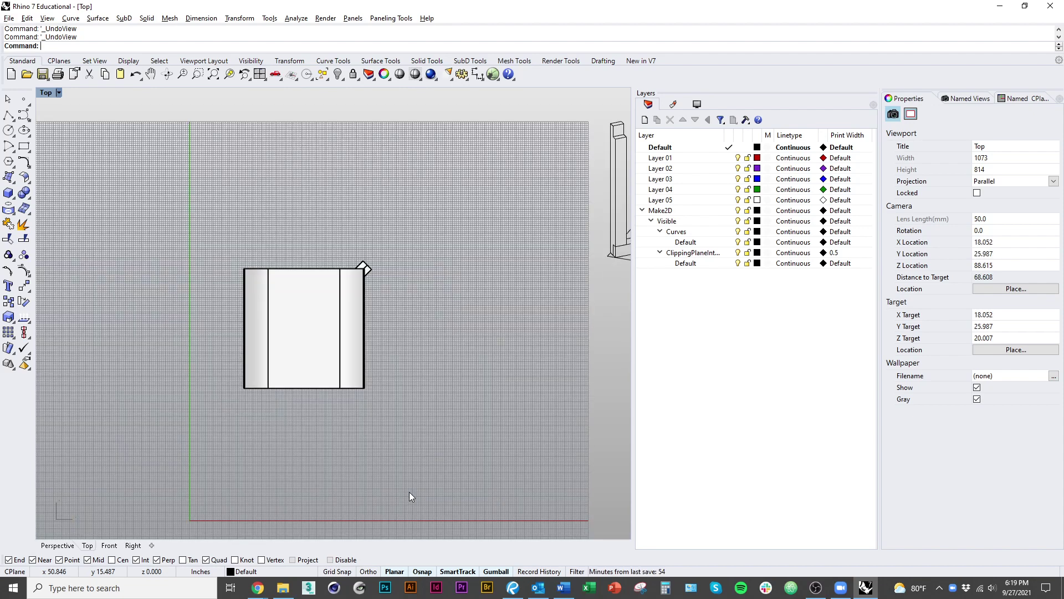
{"action": "key", "text": "Home"}
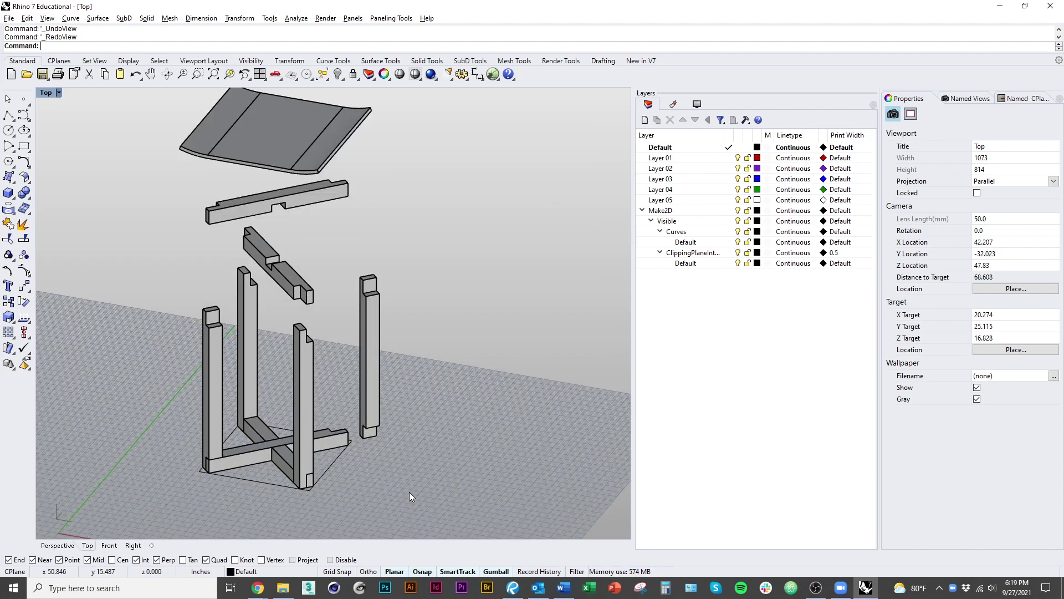
{"action": "key", "text": "End"}
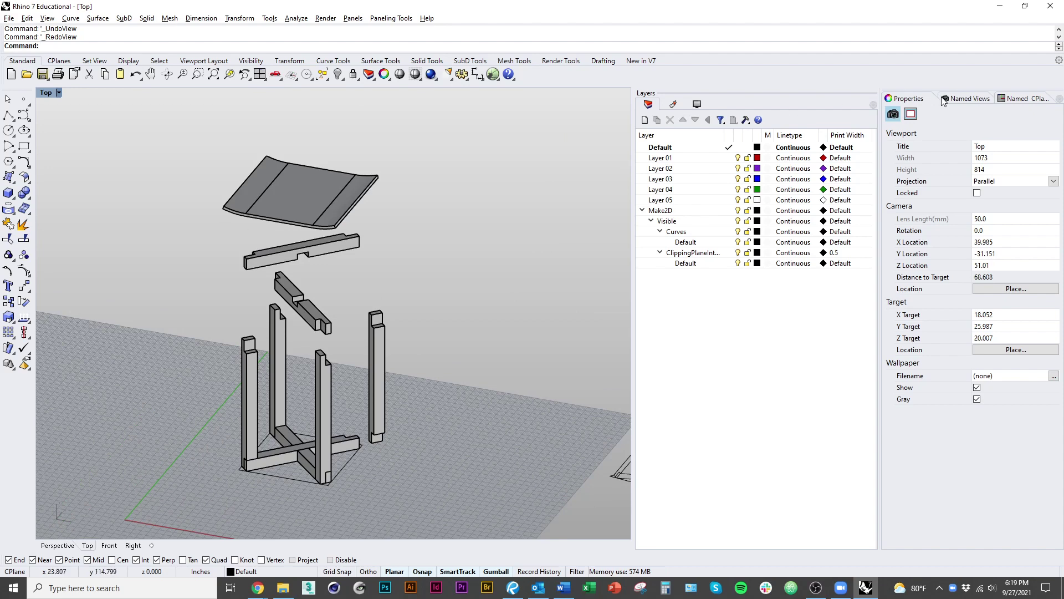
Step: Save the current axonometric viewport as a named view called Axon
{"action": "left_click", "coordinate": [965, 99]}
{"action": "left_click", "coordinate": [888, 113]}
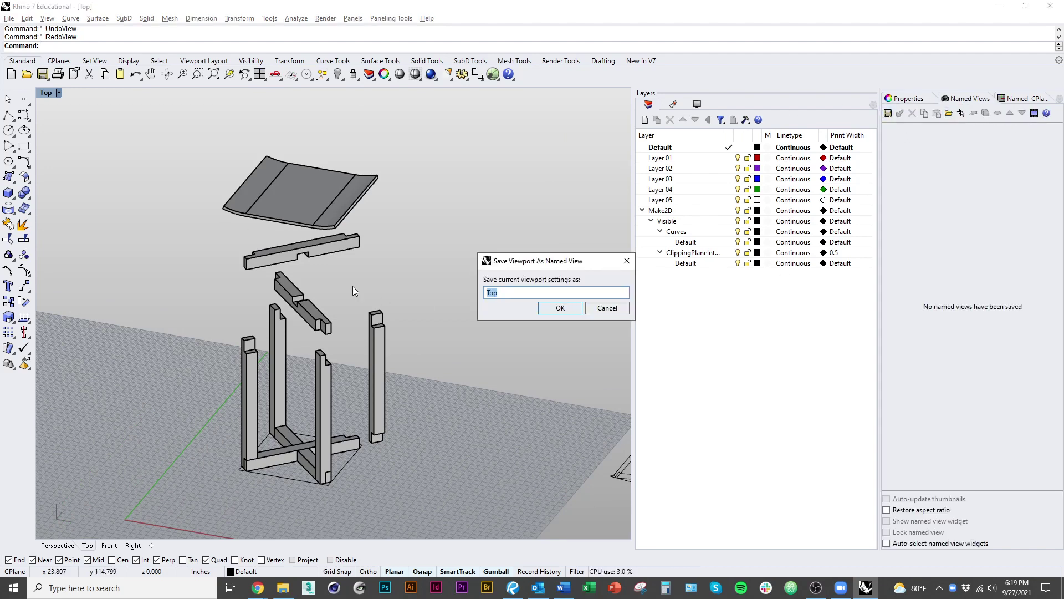
{"action": "type", "text": "Axon"}
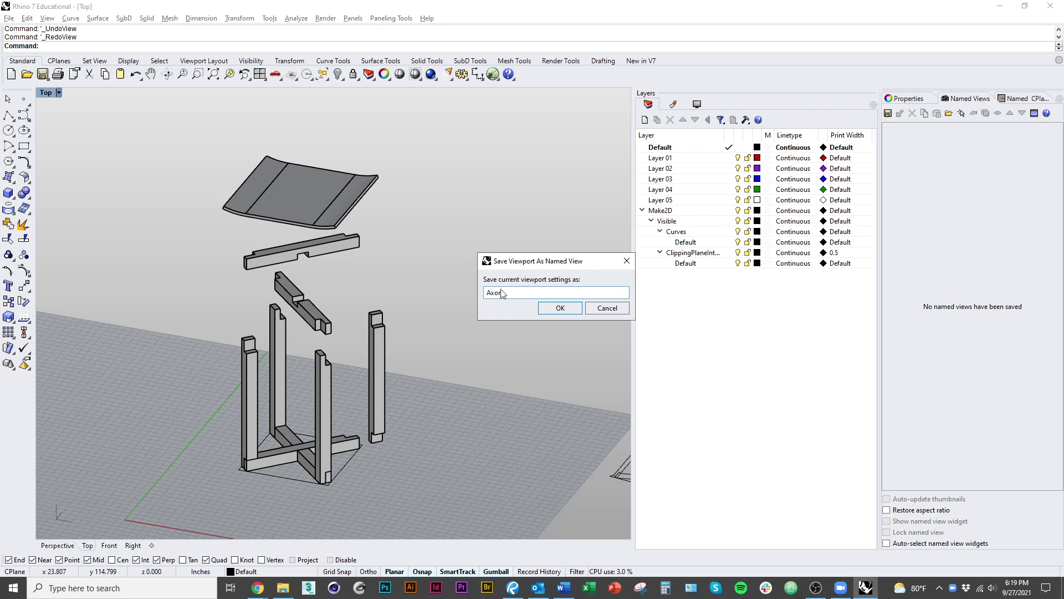
{"action": "left_click", "coordinate": [560, 307]}
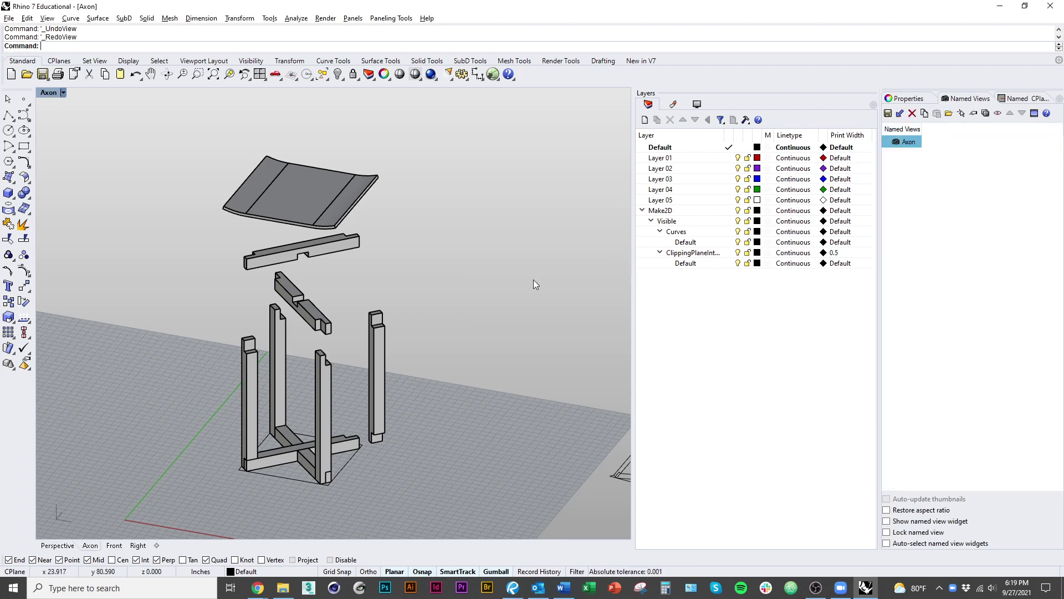
{"action": "type", "text": "NamedView"}
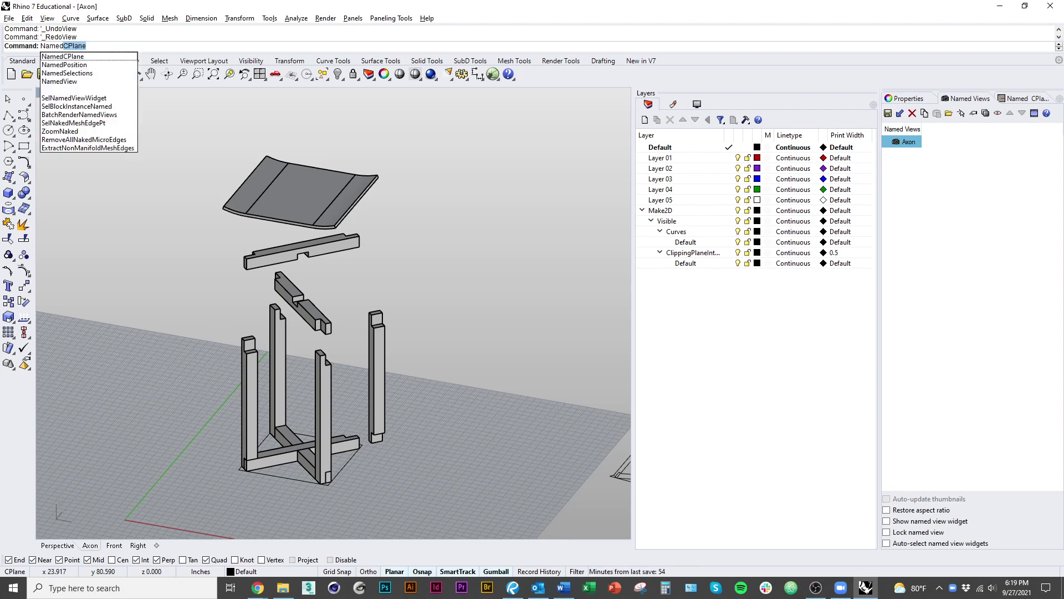
{"action": "key", "text": "Return"}
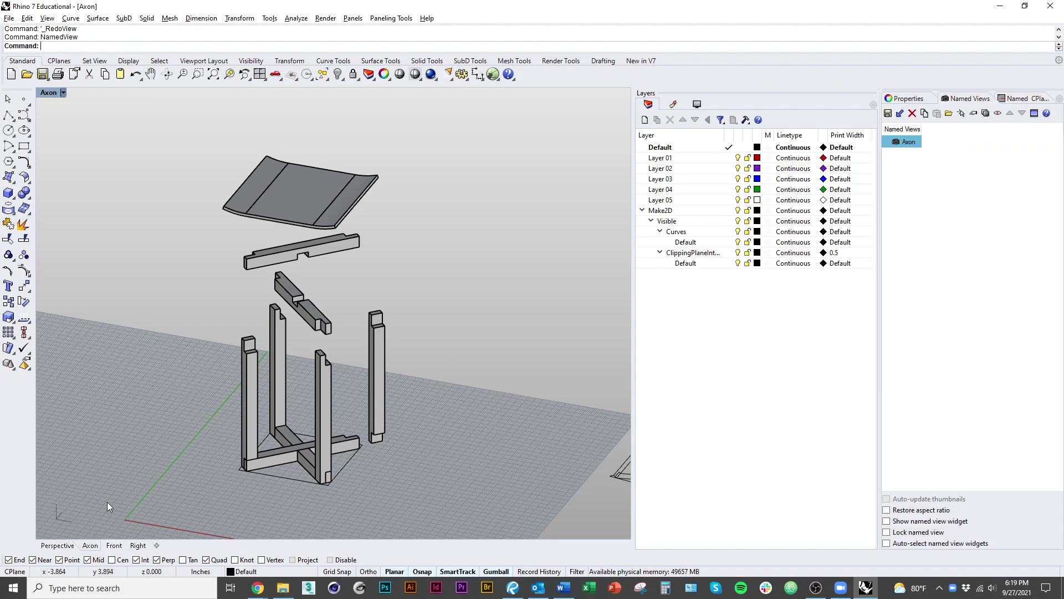
Step: Return to the top view and delete the stray outline around the leg bases in the exploded 2D drawing
{"action": "type", "text": "top"}
{"action": "key", "text": "Return"}
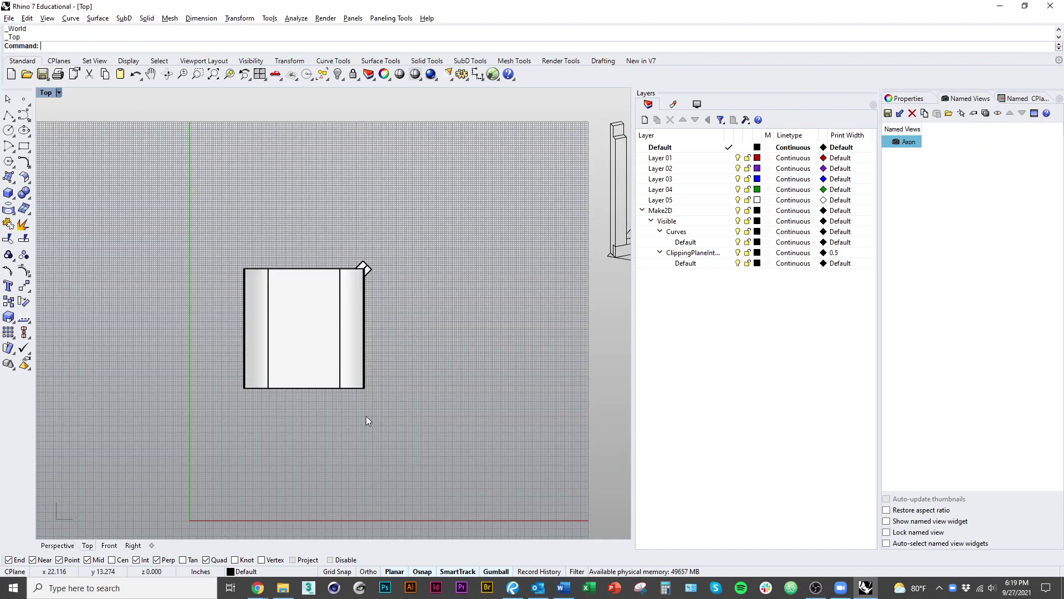
{"action": "scroll", "coordinate": [367, 416], "scroll_direction": "down", "scroll_amount": 10}
{"action": "right_click_drag", "start_coordinate": [532, 413], "coordinate": [444, 459]}
{"action": "scroll", "coordinate": [372, 282], "scroll_direction": "up", "scroll_amount": 7}
{"action": "right_click_drag", "start_coordinate": [417, 399], "coordinate": [339, 313]}
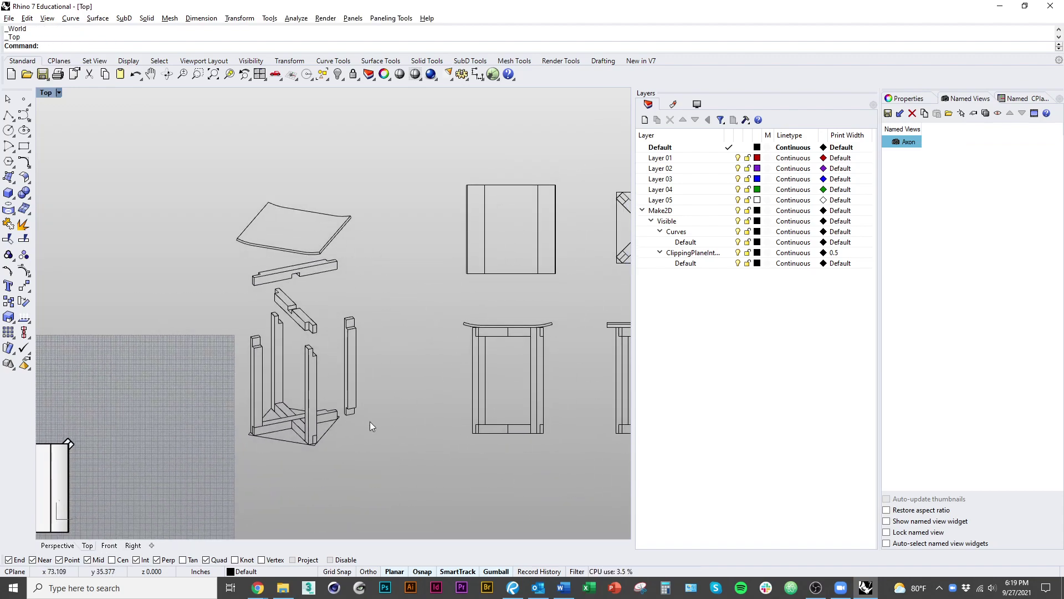
{"action": "scroll", "coordinate": [313, 374], "scroll_direction": "up", "scroll_amount": 5}
{"action": "scroll", "coordinate": [293, 443], "scroll_direction": "down", "scroll_amount": 5}
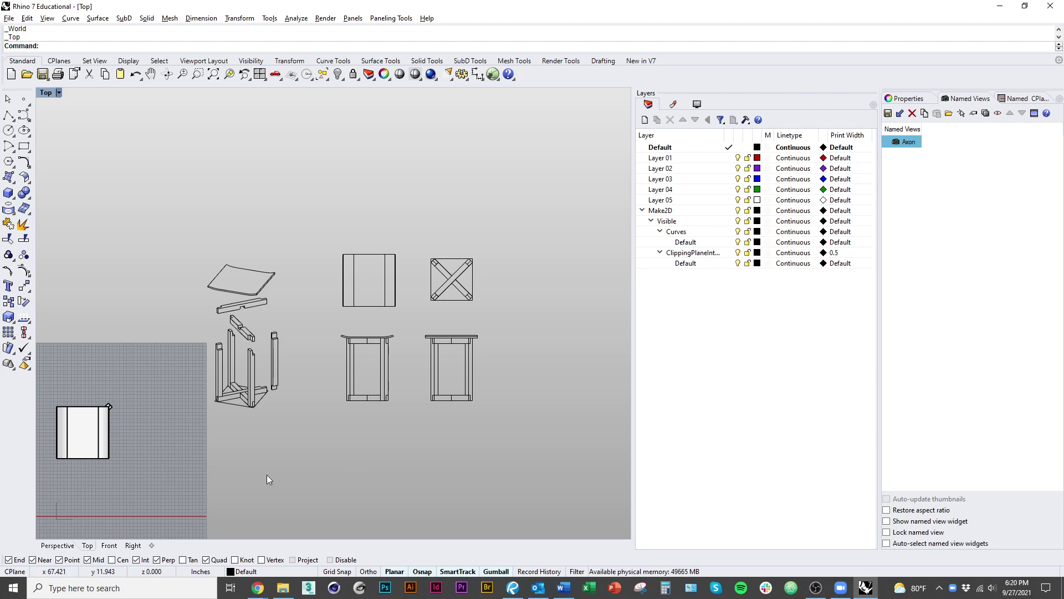
{"action": "scroll", "coordinate": [267, 479], "scroll_direction": "up", "scroll_amount": 8}
{"action": "left_click", "coordinate": [221, 318]}
{"action": "key", "text": "Delete"}
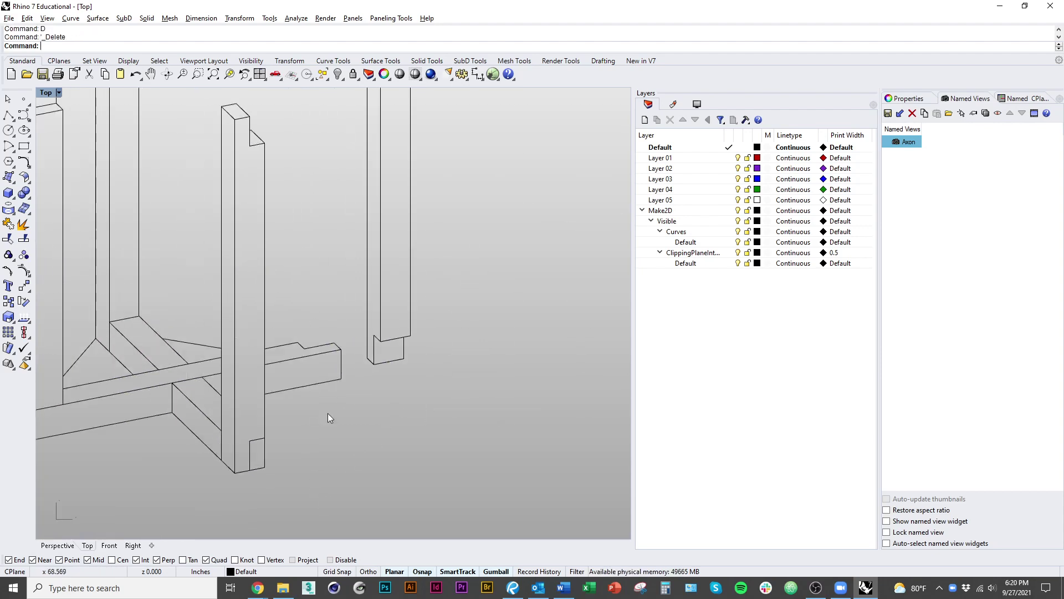
{"action": "scroll", "coordinate": [175, 443], "scroll_direction": "down", "scroll_amount": 6}
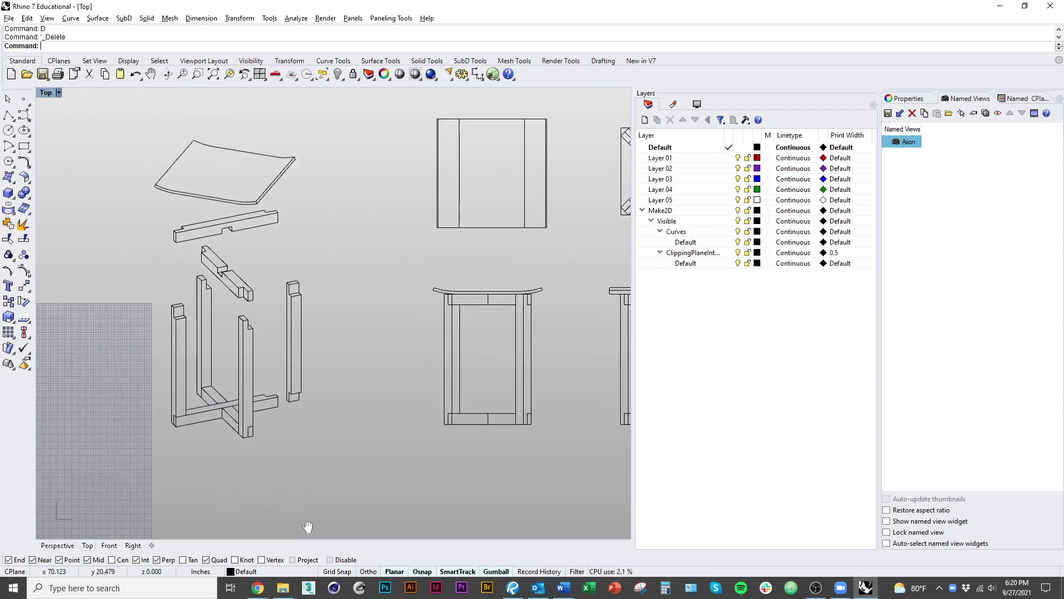
Step: Copy the seat, the lower of the two raised cross rails and the outward-moved leg to the empty area beside the stool
{"action": "right_click_drag", "start_coordinate": [142, 454], "coordinate": [402, 367]}
{"action": "right_click_drag", "start_coordinate": [166, 444], "coordinate": [284, 358], "text": "ctrl+shift"}
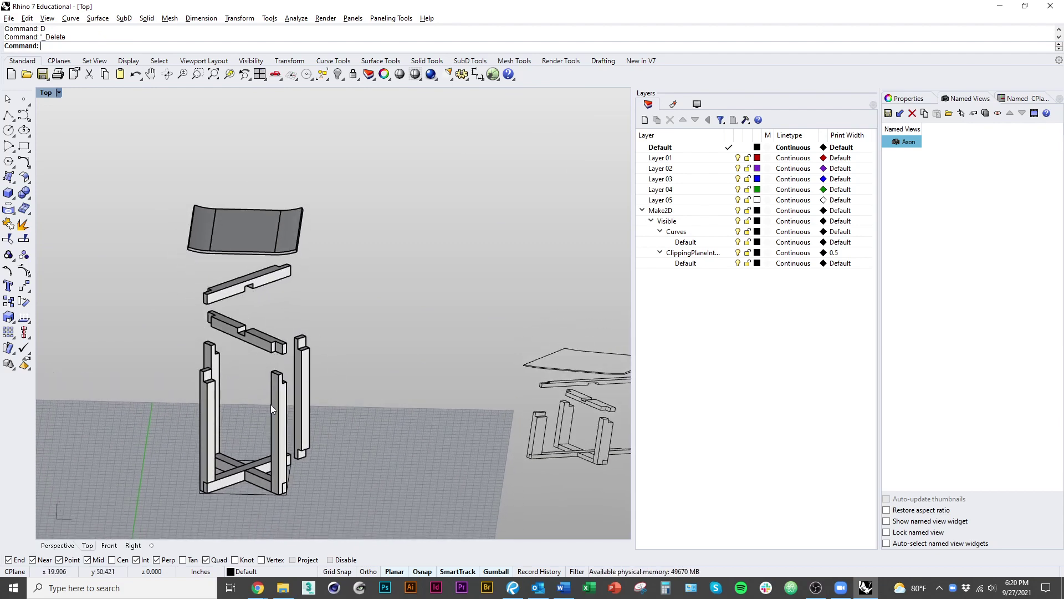
{"action": "right_click_drag", "start_coordinate": [300, 354], "coordinate": [279, 352], "text": "ctrl+shift"}
{"action": "left_click", "coordinate": [247, 339]}
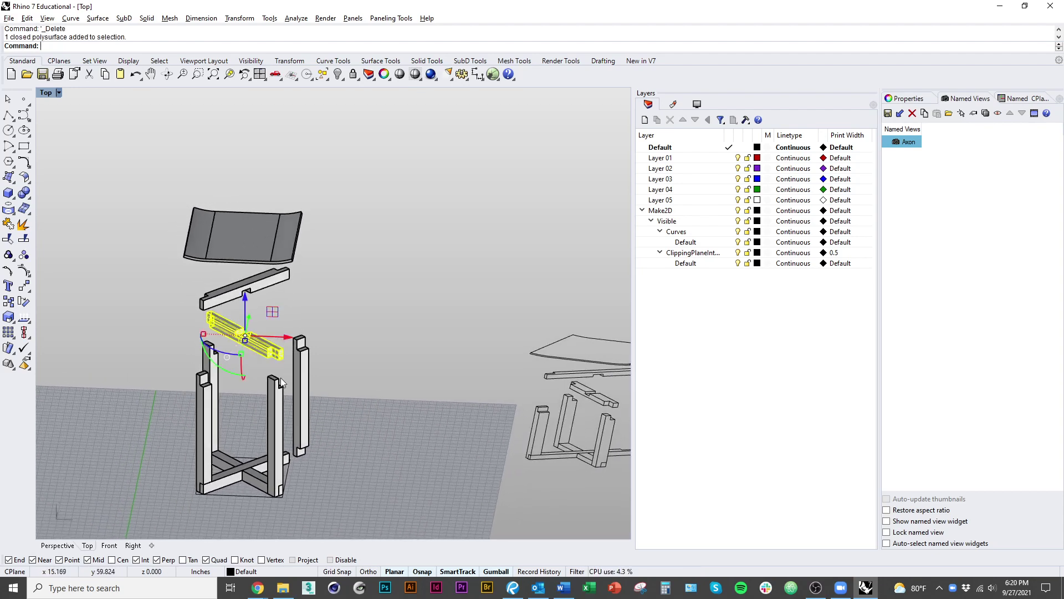
{"action": "left_click", "coordinate": [305, 412], "text": "shift"}
{"action": "left_click", "coordinate": [279, 259], "text": "shift"}
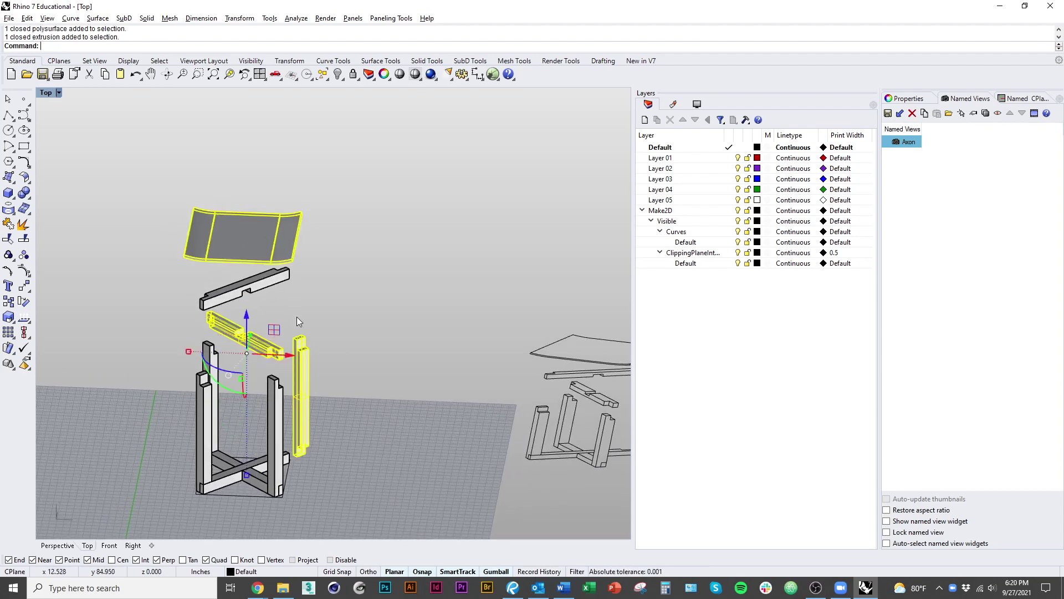
{"action": "scroll", "coordinate": [349, 325], "scroll_direction": "down", "scroll_amount": 3}
{"action": "right_click_drag", "start_coordinate": [360, 347], "coordinate": [424, 348]}
{"action": "left_click_drag", "start_coordinate": [370, 352], "coordinate": [130, 438], "text": "alt"}
{"action": "key", "text": "Escape"}
{"action": "right_click_drag", "start_coordinate": [187, 438], "coordinate": [442, 510]}
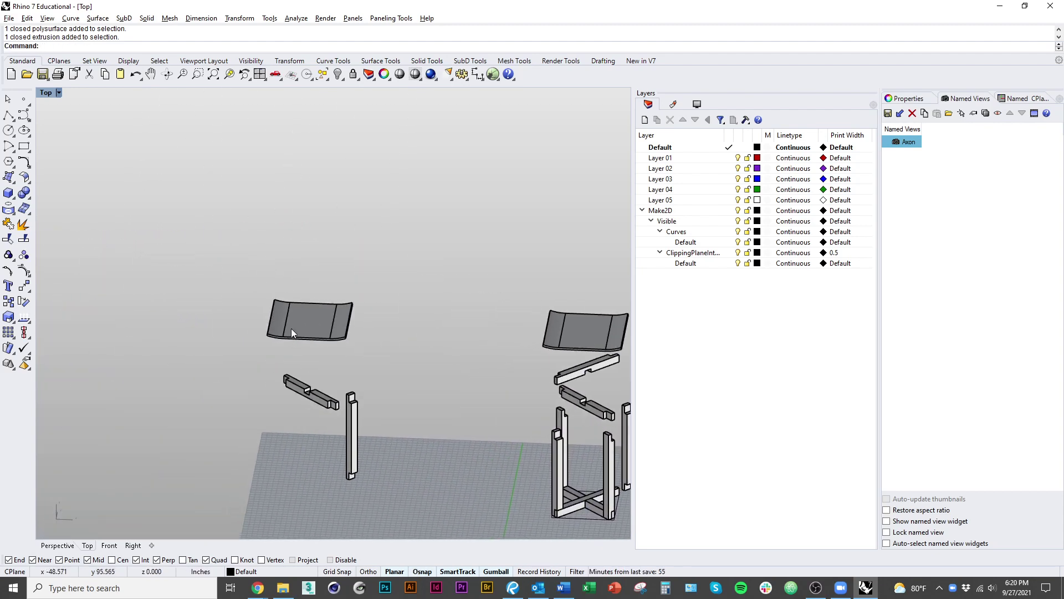
Step: Rotate a copy of the copied cross rail about its middle to run straight along the X axis, and delete the diagonal original
{"action": "scroll", "coordinate": [338, 455], "scroll_direction": "up", "scroll_amount": 7}
{"action": "left_click", "coordinate": [318, 354]}
{"action": "right_click_drag", "start_coordinate": [296, 438], "coordinate": [285, 482]}
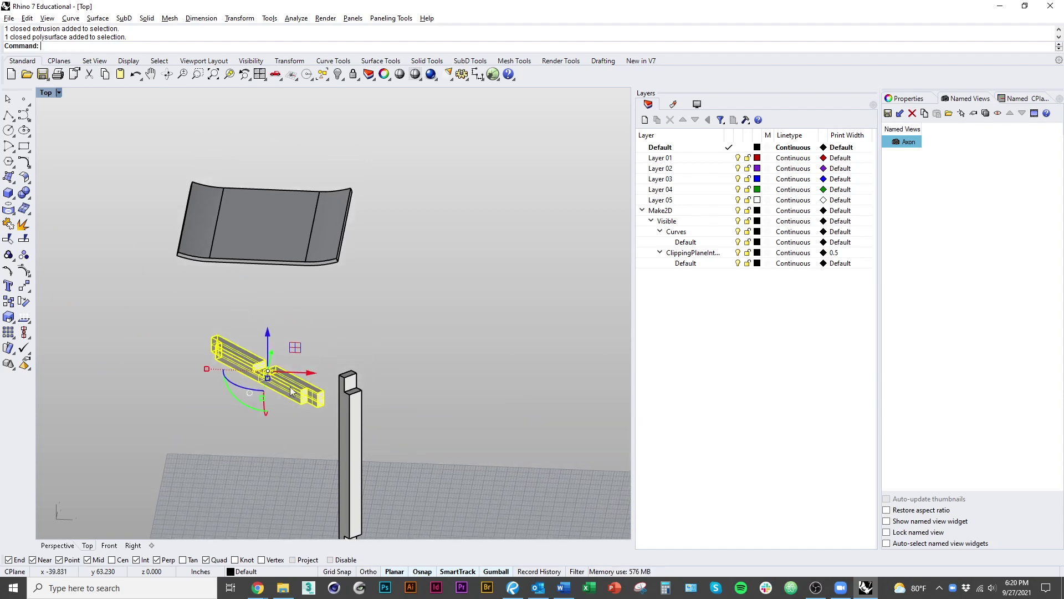
{"action": "scroll", "coordinate": [290, 424], "scroll_direction": "up", "scroll_amount": 2}
{"action": "right_click", "coordinate": [289, 424]}
{"action": "left_click", "coordinate": [223, 405]}
{"action": "left_click", "coordinate": [297, 408]}
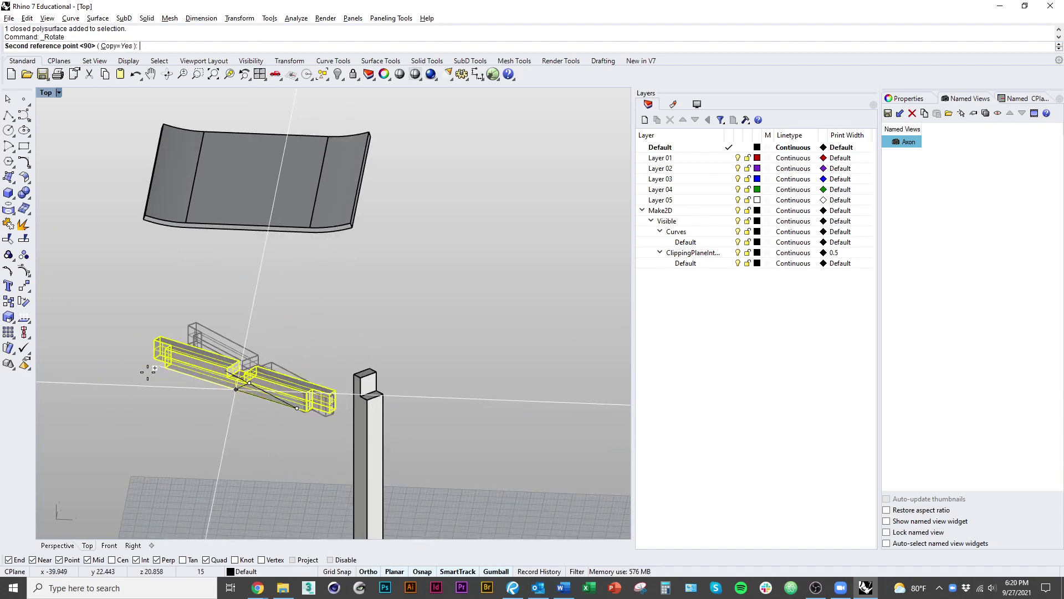
{"action": "key", "text": "Escape"}
{"action": "key", "text": "Delete"}
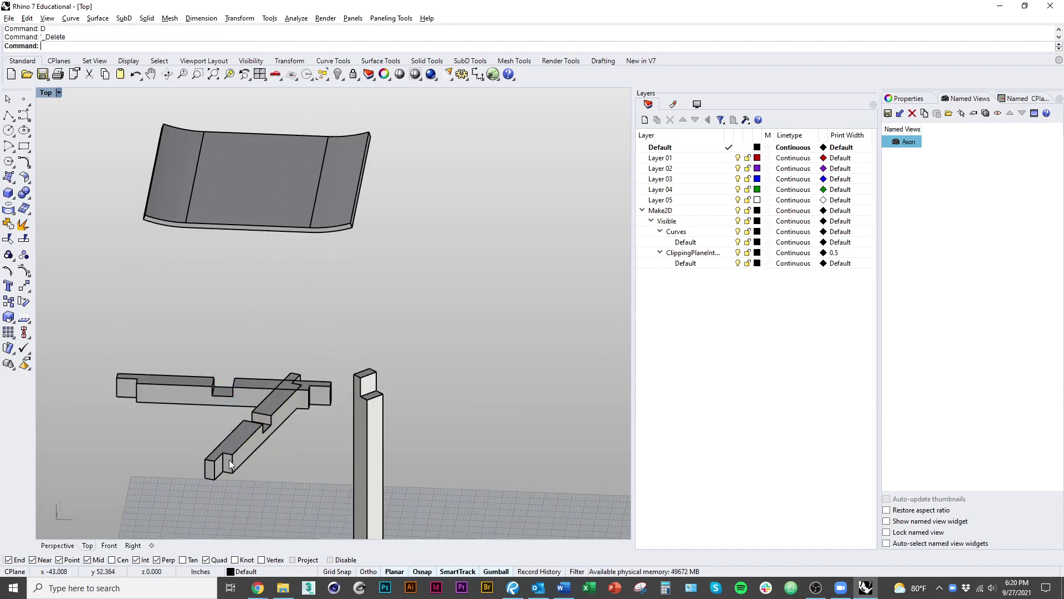
{"action": "scroll", "coordinate": [321, 458], "scroll_direction": "down", "scroll_amount": 3}
{"action": "scroll", "coordinate": [327, 460], "scroll_direction": "down", "scroll_amount": 1}
Step: Rotate the copied leg in plan about its shoulder corner to square its faces with the grid
{"action": "left_click", "coordinate": [346, 452]}
{"action": "scroll", "coordinate": [363, 464], "scroll_direction": "up", "scroll_amount": 1}
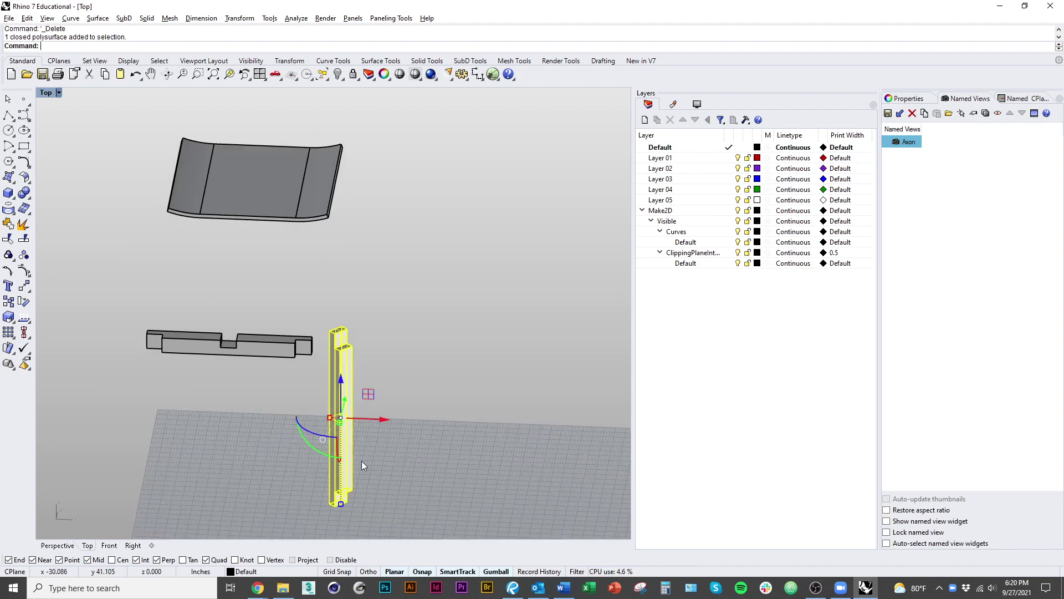
{"action": "scroll", "coordinate": [352, 358], "scroll_direction": "up", "scroll_amount": 4}
{"action": "right_click", "coordinate": [351, 355]}
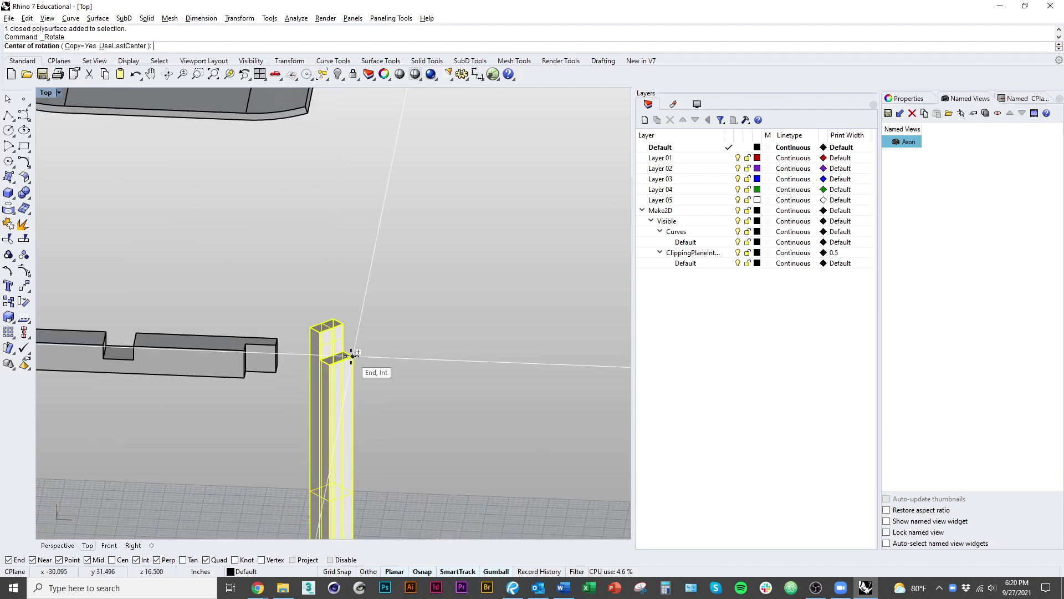
{"action": "left_click", "coordinate": [353, 356]}
{"action": "left_click", "coordinate": [331, 364]}
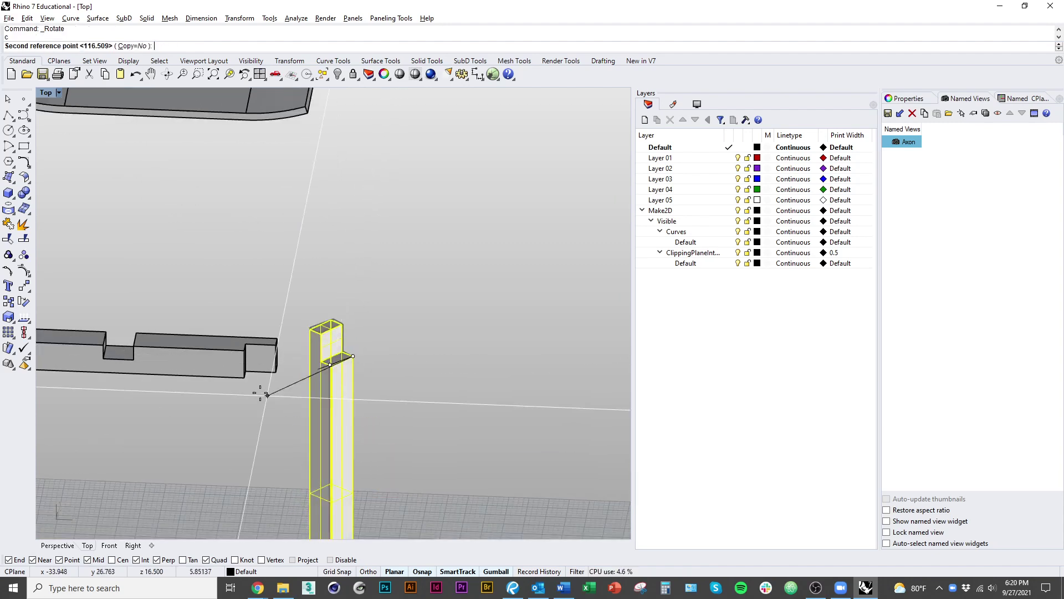
{"action": "left_click", "coordinate": [88, 274]}
Step: Rotate the copied leg in 3D about an axis through its shoulder corner to lay it horizontally, parallel to the rail
{"action": "type", "text": "rotate3d"}
{"action": "key", "text": "Return"}
{"action": "left_click", "coordinate": [353, 356]}
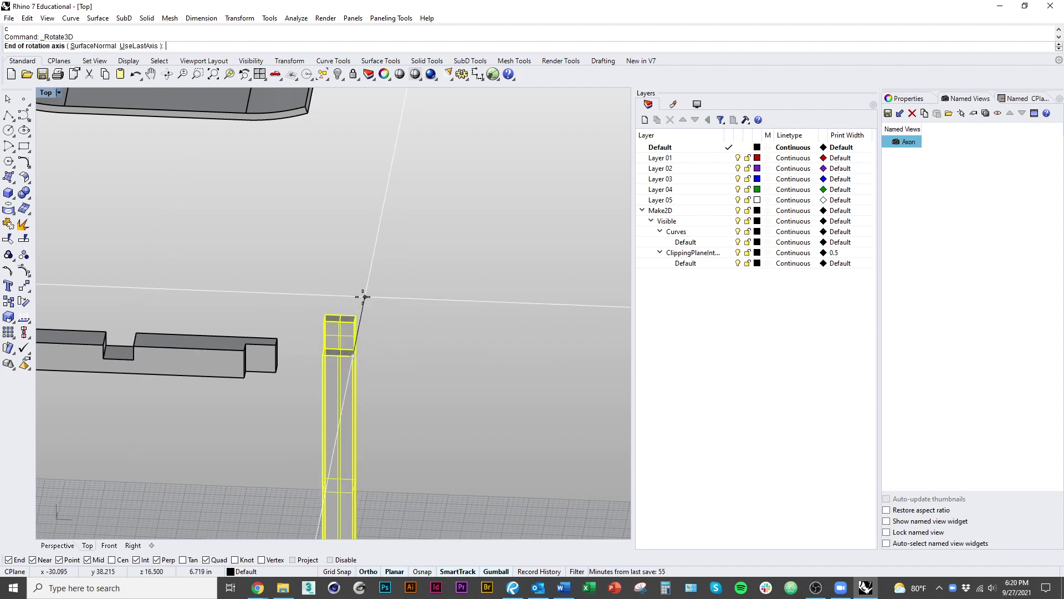
{"action": "left_click", "coordinate": [365, 297]}
{"action": "left_click", "coordinate": [353, 233]}
{"action": "left_click", "coordinate": [475, 361]}
Step: Move the horizontal leg to line up with the end of the notched rail, and lower it beneath the rail
{"action": "scroll", "coordinate": [349, 368], "scroll_direction": "down", "scroll_amount": 4}
{"action": "type", "text": "m"}
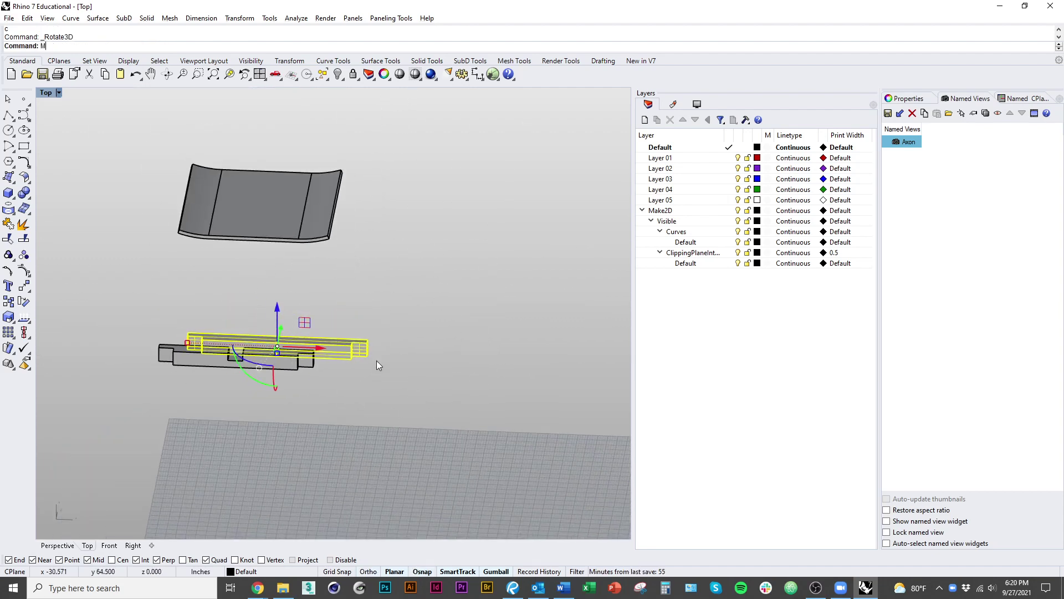
{"action": "key", "text": "Return"}
{"action": "left_click", "coordinate": [376, 328]}
{"action": "scroll", "coordinate": [321, 388], "scroll_direction": "up", "scroll_amount": 2}
{"action": "left_click", "coordinate": [309, 317]}
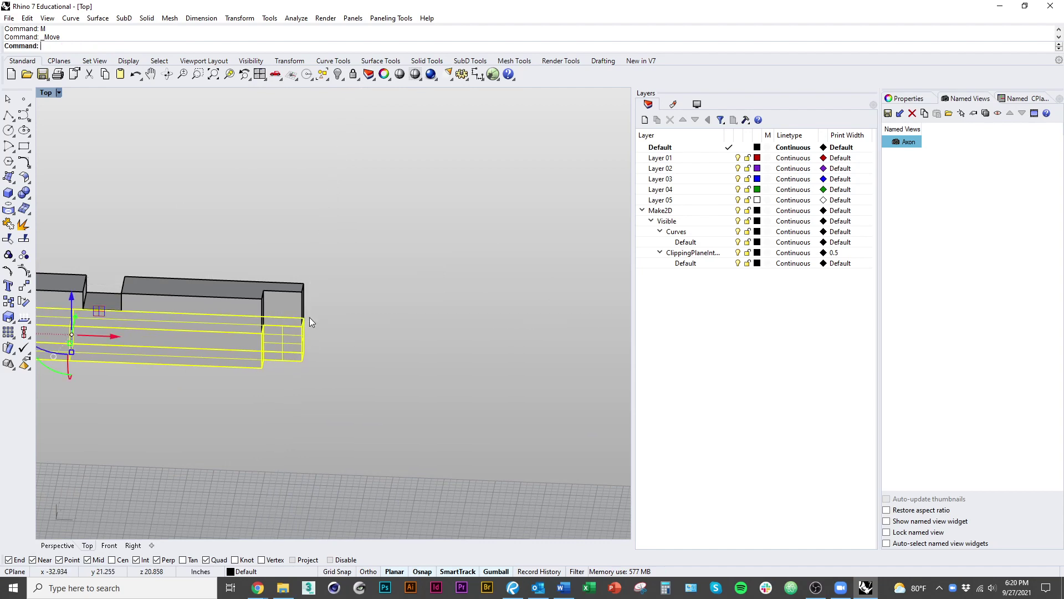
{"action": "scroll", "coordinate": [310, 317], "scroll_direction": "down", "scroll_amount": 2}
{"action": "left_click_drag", "start_coordinate": [194, 290], "coordinate": [194, 363]}
{"action": "left_click", "coordinate": [353, 368]}
{"action": "right_click_drag", "start_coordinate": [354, 368], "coordinate": [369, 438], "text": "shift"}
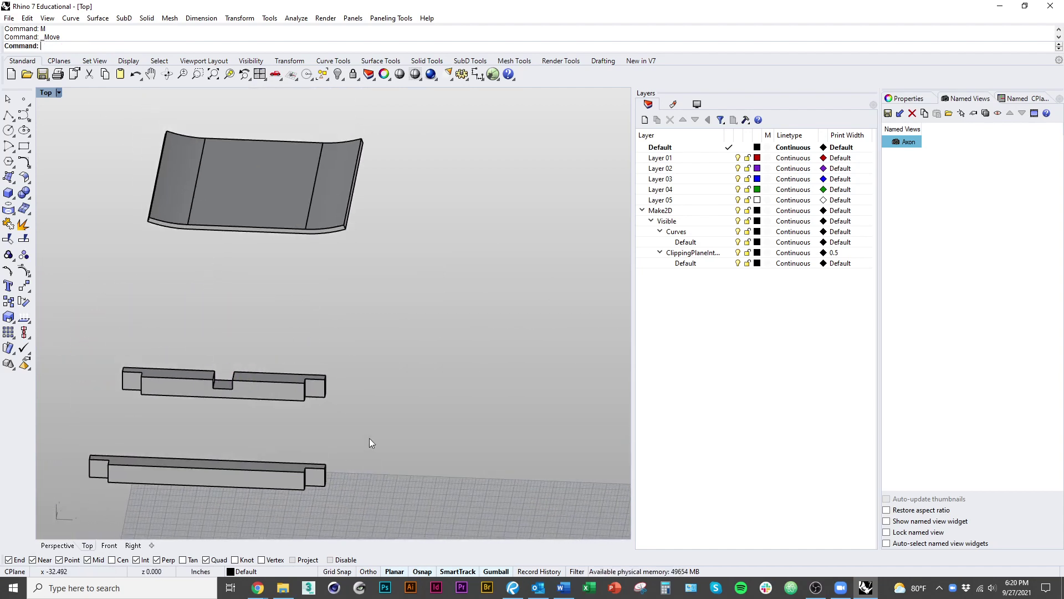
{"action": "scroll", "coordinate": [370, 438], "scroll_direction": "down", "scroll_amount": 6}
{"action": "left_click", "coordinate": [315, 312]}
{"action": "left_click_drag", "start_coordinate": [312, 278], "coordinate": [312, 306]}
{"action": "key", "text": "Escape"}
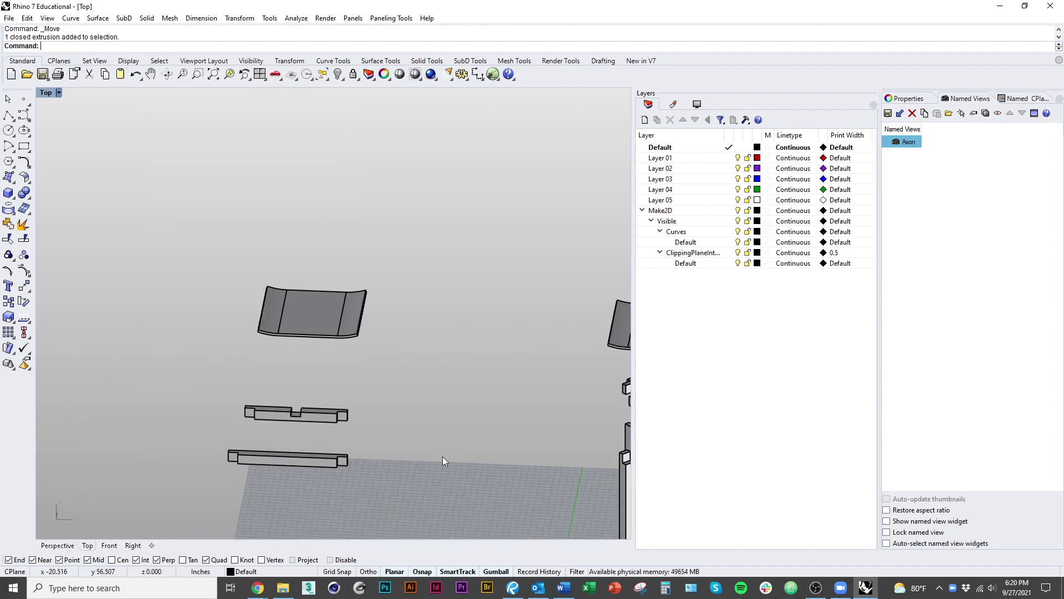
{"action": "right_click_drag", "start_coordinate": [443, 457], "coordinate": [403, 468]}
{"action": "left_click", "coordinate": [278, 310]}
{"action": "left_click_drag", "start_coordinate": [286, 271], "coordinate": [287, 308]}
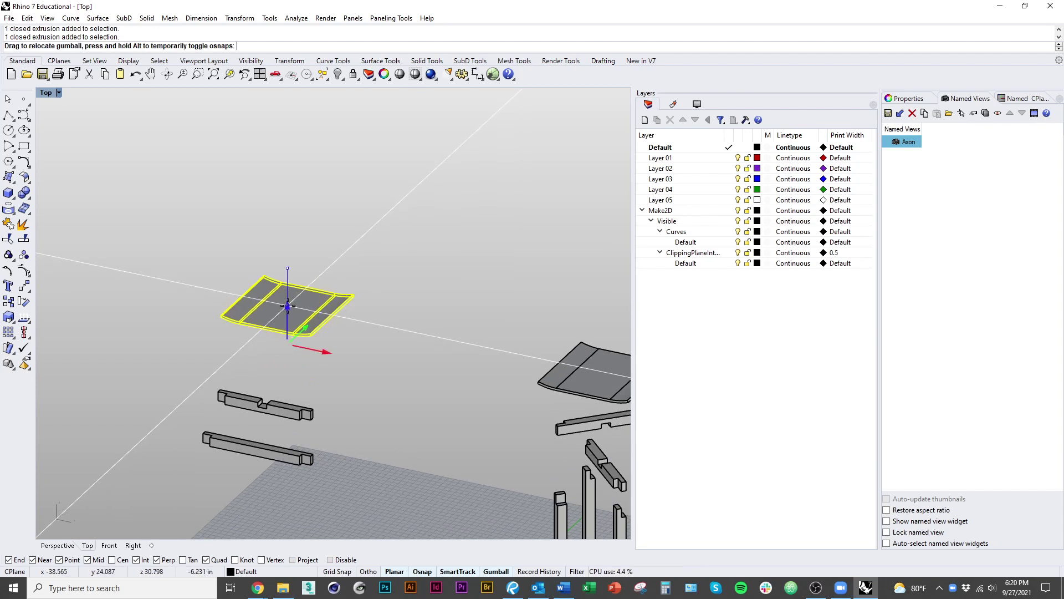
{"action": "key", "text": "ctrl+z"}
{"action": "left_click", "coordinate": [314, 334]}
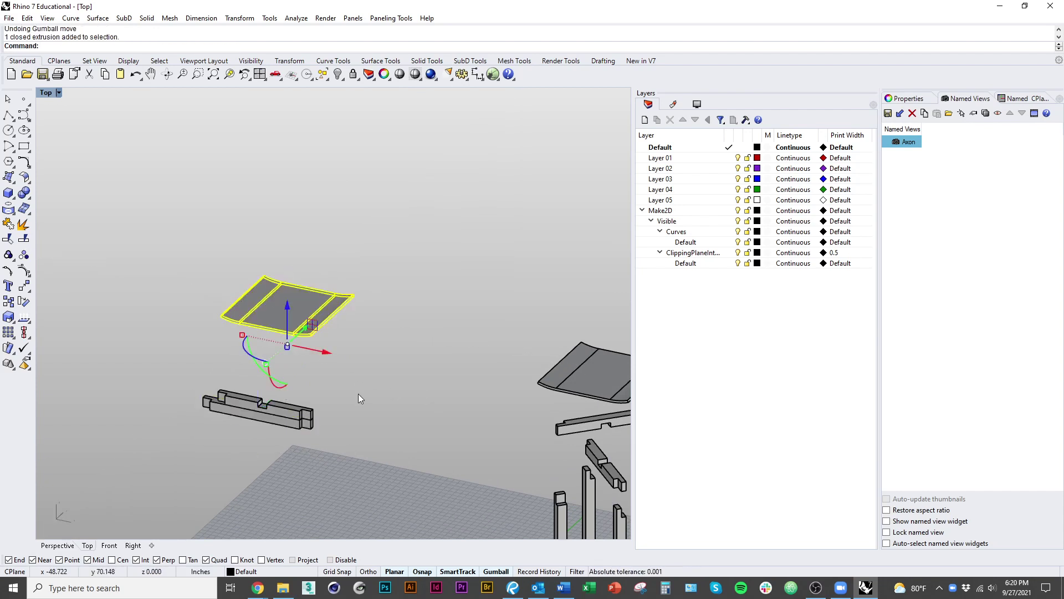
{"action": "key", "text": "ctrl+y"}
{"action": "key", "text": "Escape"}
Step: Lower the separated seat along the vertical axis until it sits just above the notched rail
{"action": "left_click", "coordinate": [284, 303]}
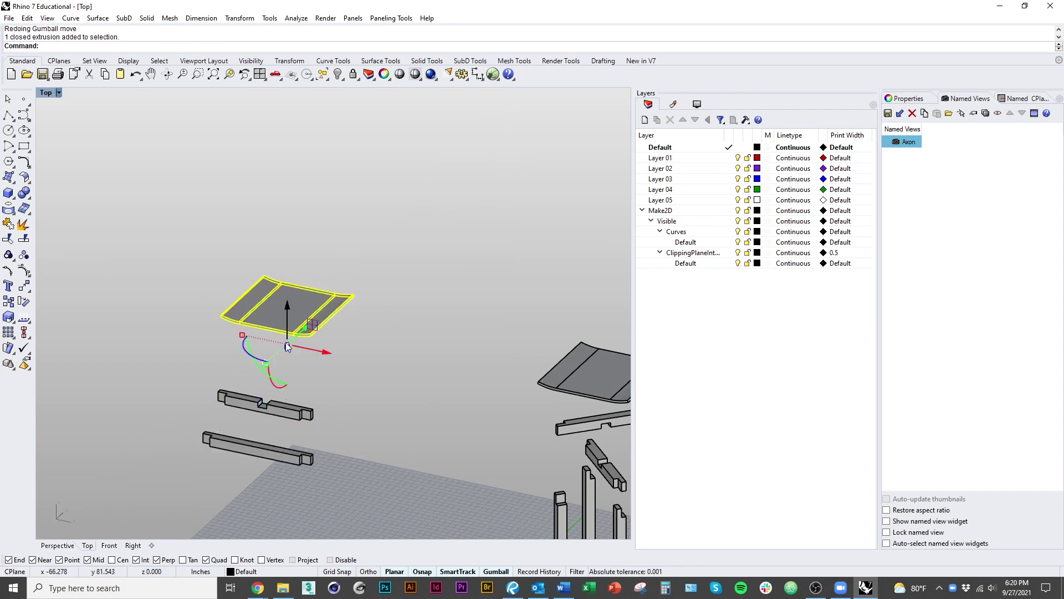
{"action": "right_click_drag", "start_coordinate": [289, 316], "coordinate": [358, 411]}
{"action": "key", "text": "Escape"}
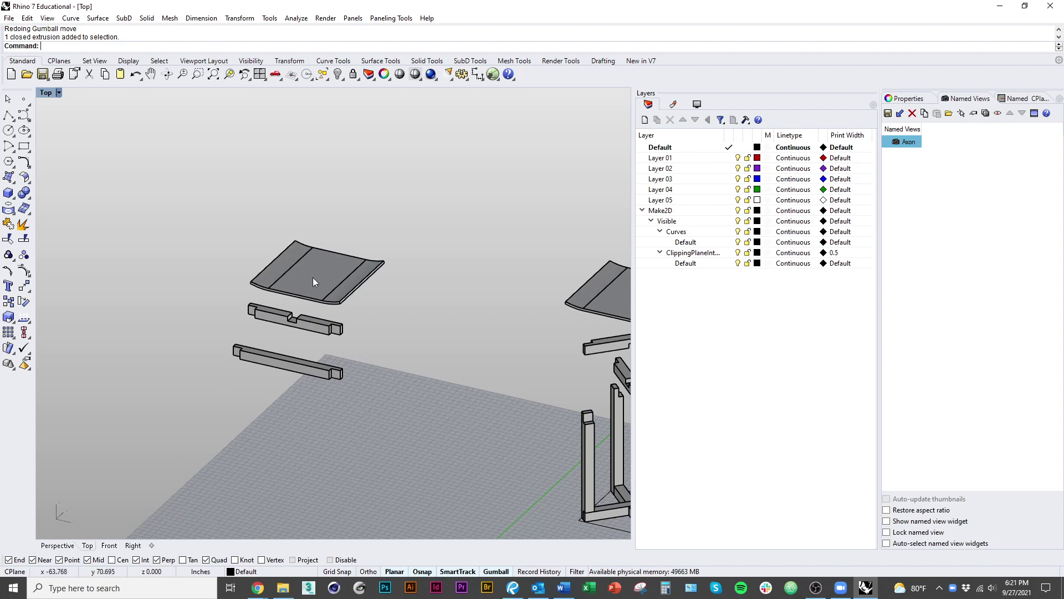
Step: Raise the seat to leave a gap above the notched rail, and shift it in the negative X direction to line up with the parts below
{"action": "right_click_drag", "start_coordinate": [313, 282], "coordinate": [359, 387]}
{"action": "left_click", "coordinate": [347, 285]}
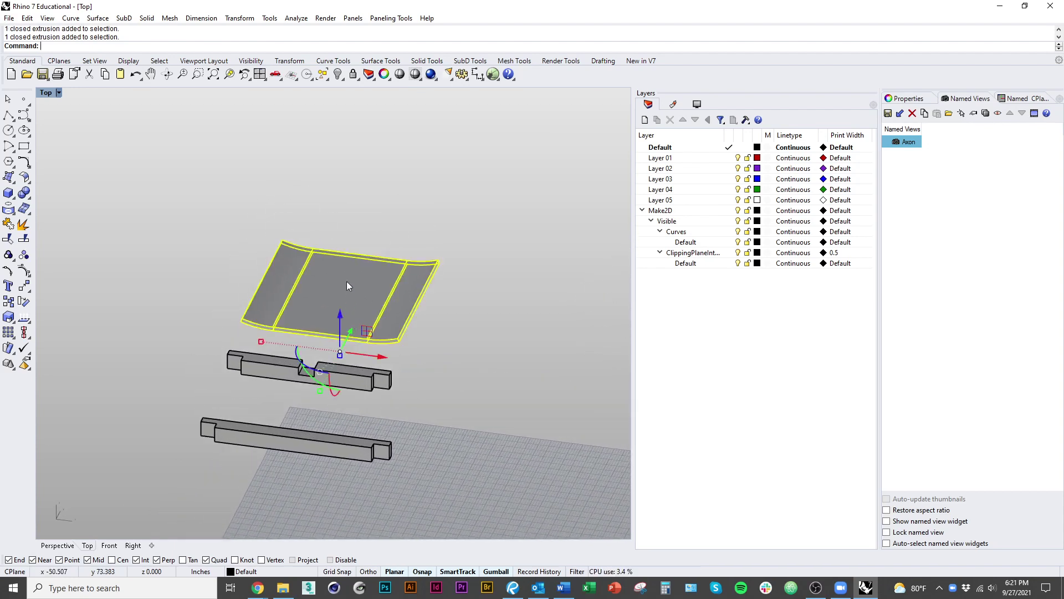
{"action": "left_click_drag", "start_coordinate": [339, 323], "coordinate": [340, 290]}
{"action": "left_click", "coordinate": [464, 385]}
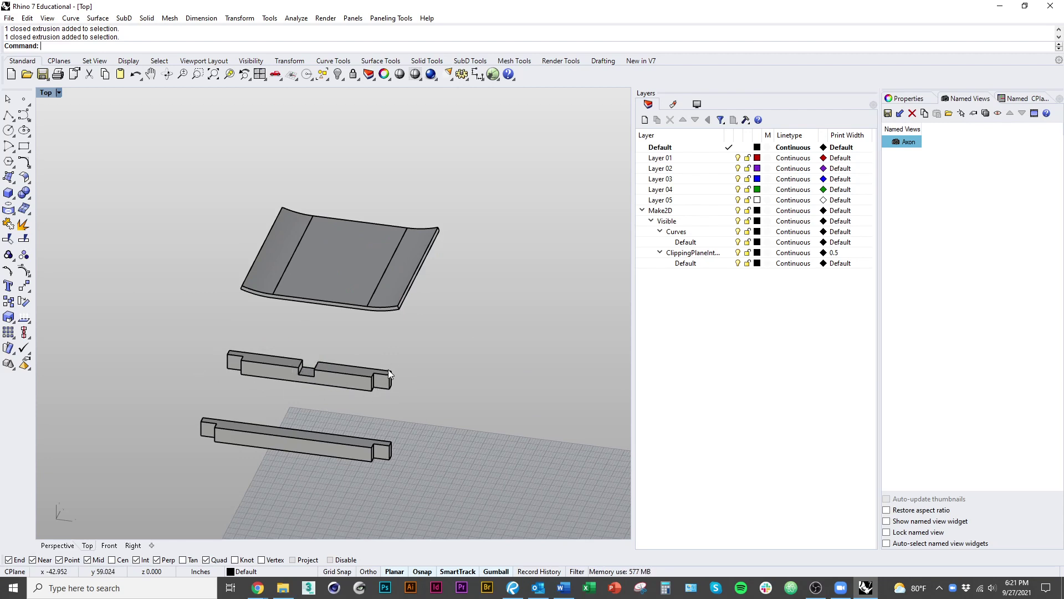
{"action": "mouse_move", "coordinate": [435, 464]}
{"action": "right_mouse_down"}
{"action": "mouse_move", "coordinate": [468, 475]}
{"action": "mouse_move", "coordinate": [438, 467]}
{"action": "right_mouse_up"}
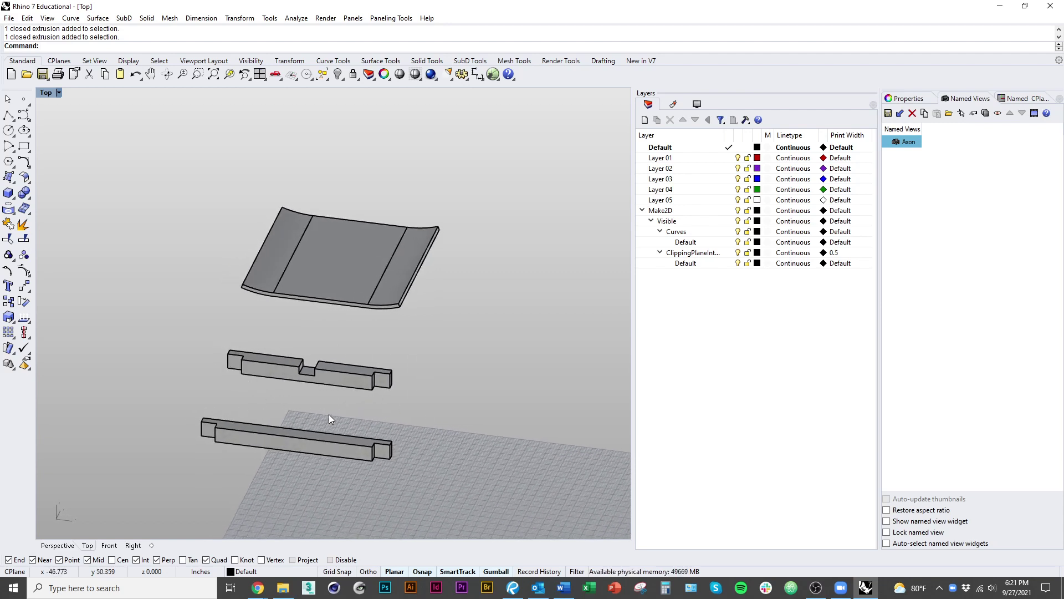
{"action": "right_click_drag", "start_coordinate": [416, 428], "coordinate": [401, 438]}
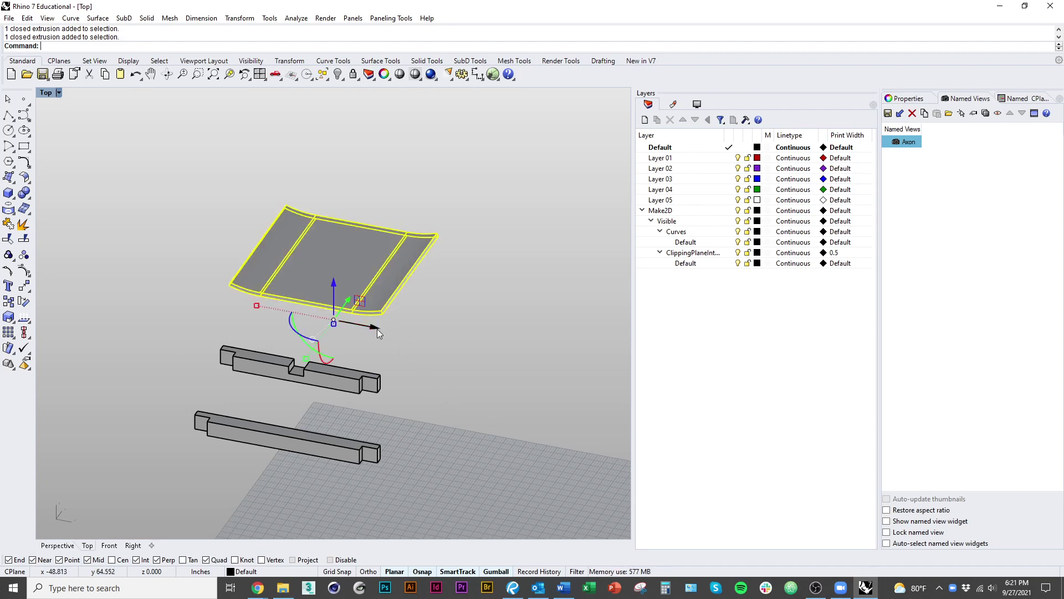
{"action": "left_click_drag", "start_coordinate": [377, 328], "coordinate": [316, 329]}
{"action": "left_click", "coordinate": [427, 455]}
Step: Create a Make2D drawing of the separated seat, notched rail and horizontal leg from the current view
{"action": "left_click_drag", "start_coordinate": [420, 506], "coordinate": [40, 116]}
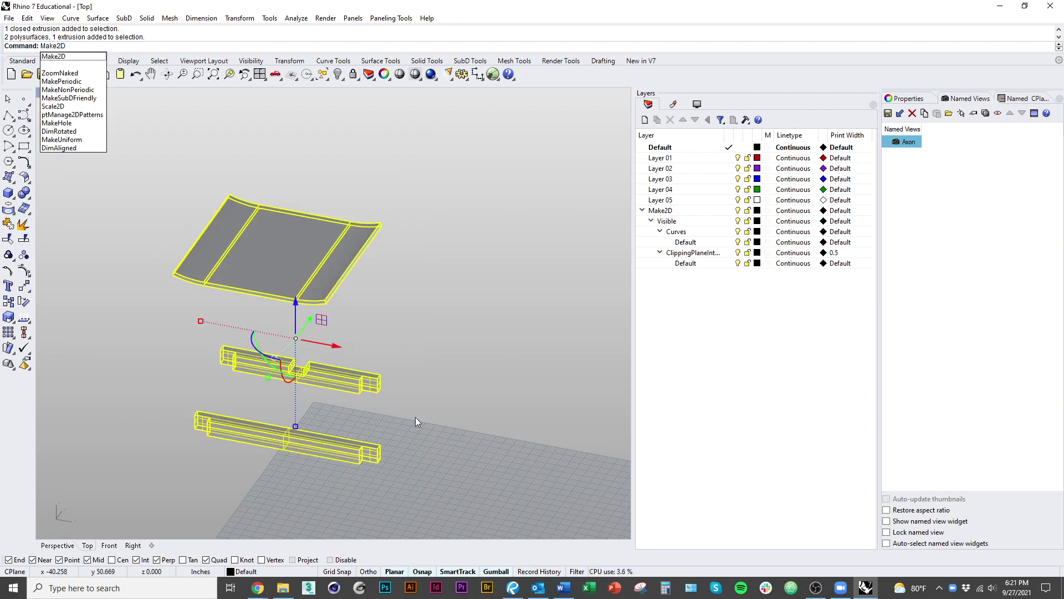
{"action": "key", "text": "Return"}
{"action": "left_click", "coordinate": [490, 416]}
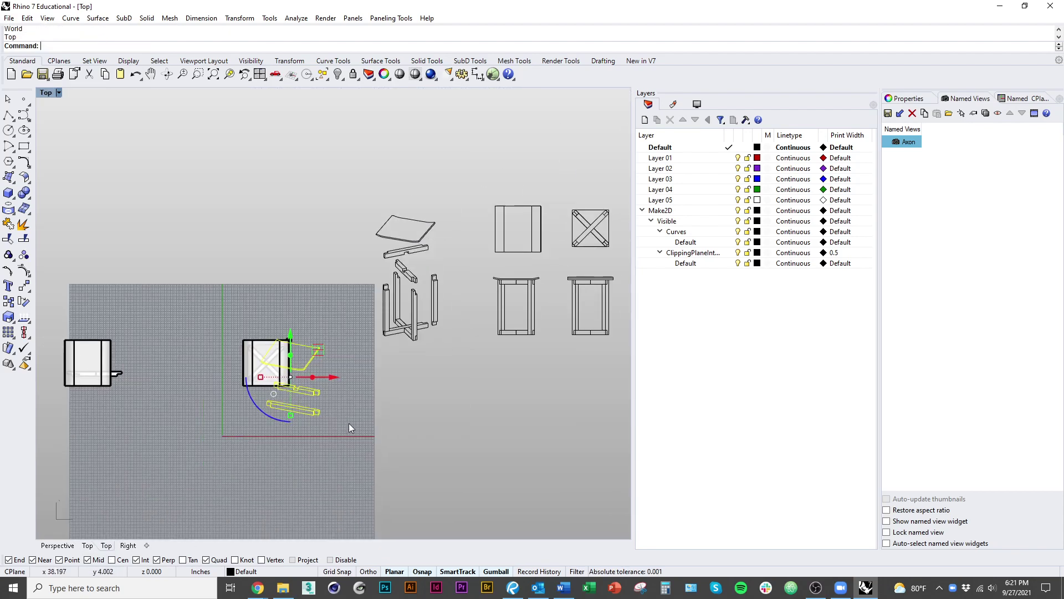
Step: Move the new drawing of the separate parts up beside the exploded axonometric drawing, clear of the model
{"action": "right_click_drag", "start_coordinate": [349, 427], "coordinate": [216, 412]}
{"action": "left_click_drag", "start_coordinate": [185, 379], "coordinate": [195, 248]}
{"action": "left_click", "coordinate": [230, 369]}
{"action": "right_click_drag", "start_coordinate": [247, 391], "coordinate": [354, 398]}
{"action": "mouse_move", "coordinate": [284, 497]}
{"action": "right_mouse_down"}
{"action": "mouse_move", "coordinate": [352, 492]}
{"action": "mouse_move", "coordinate": [271, 494]}
{"action": "right_mouse_up"}
{"action": "right_click_drag", "start_coordinate": [465, 347], "coordinate": [409, 425]}
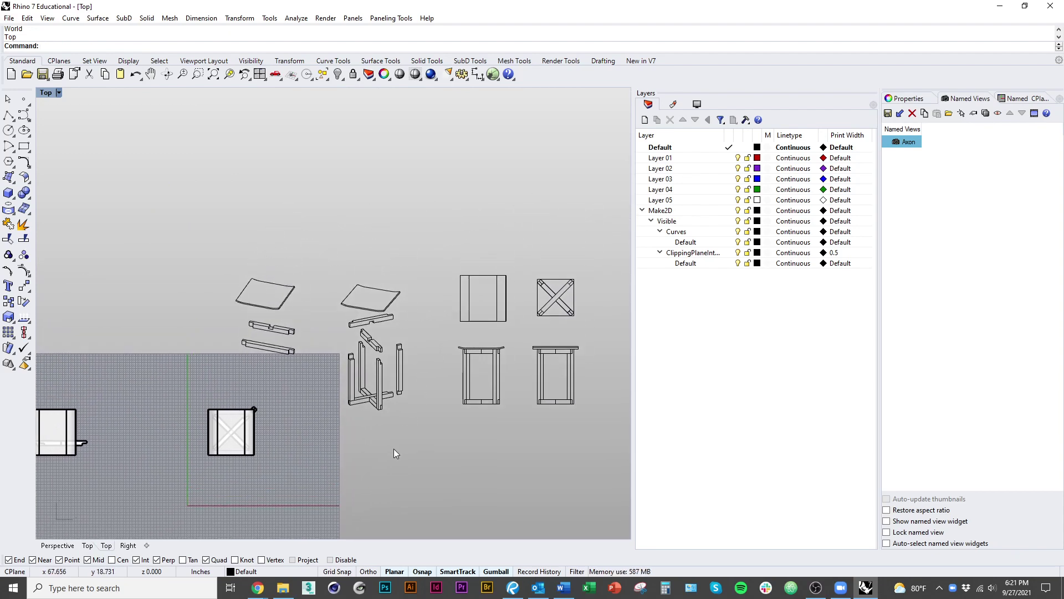
{"action": "right_click_drag", "start_coordinate": [296, 504], "coordinate": [230, 266], "text": "ctrl+shift"}
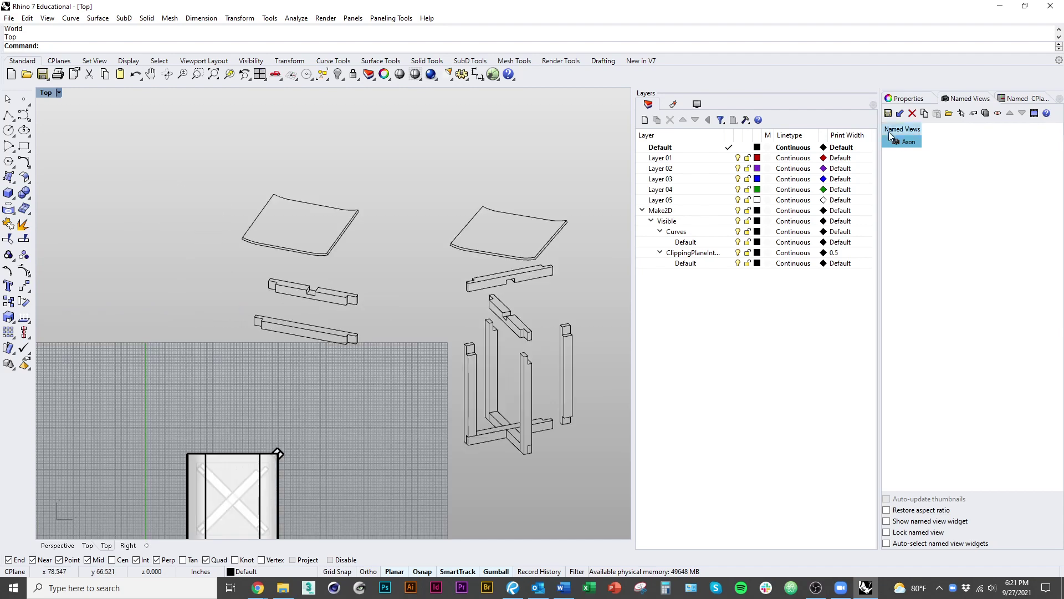
Step: Restore the Axon view and create a Make2D drawing of the exploded stool with Scene silhouette on, leaving out the closed base outline
{"action": "double_click", "coordinate": [907, 143]}
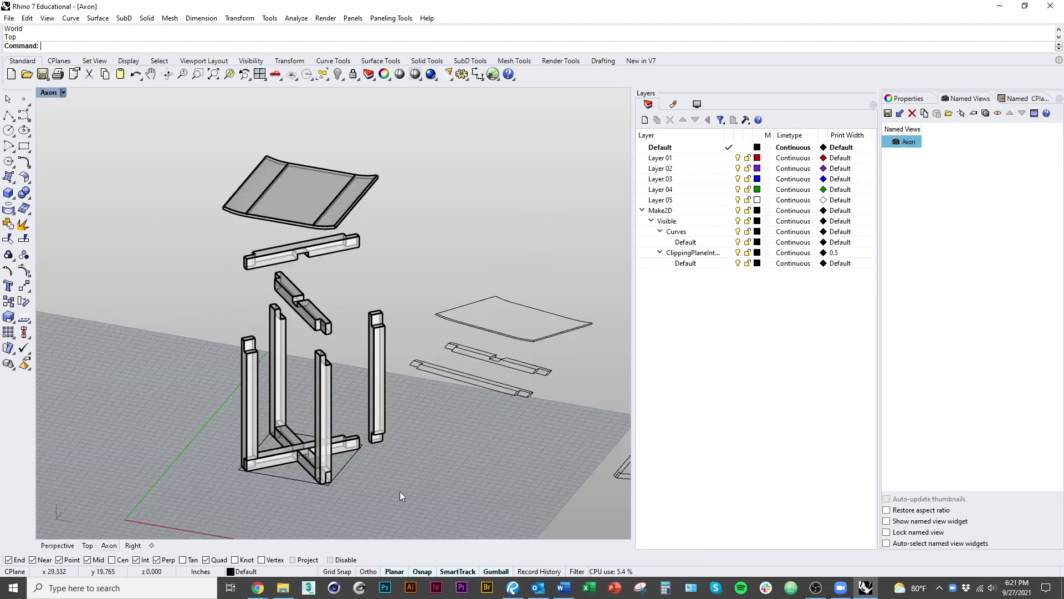
{"action": "left_click_drag", "start_coordinate": [400, 515], "coordinate": [157, 108]}
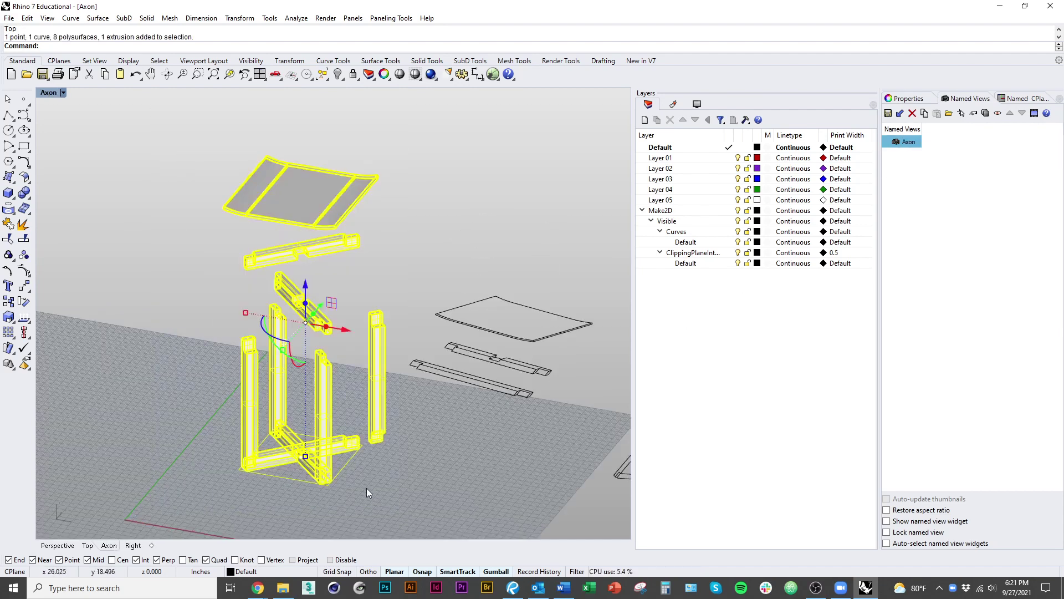
{"action": "left_click", "coordinate": [347, 461], "text": "ctrl"}
{"action": "key", "text": "Return"}
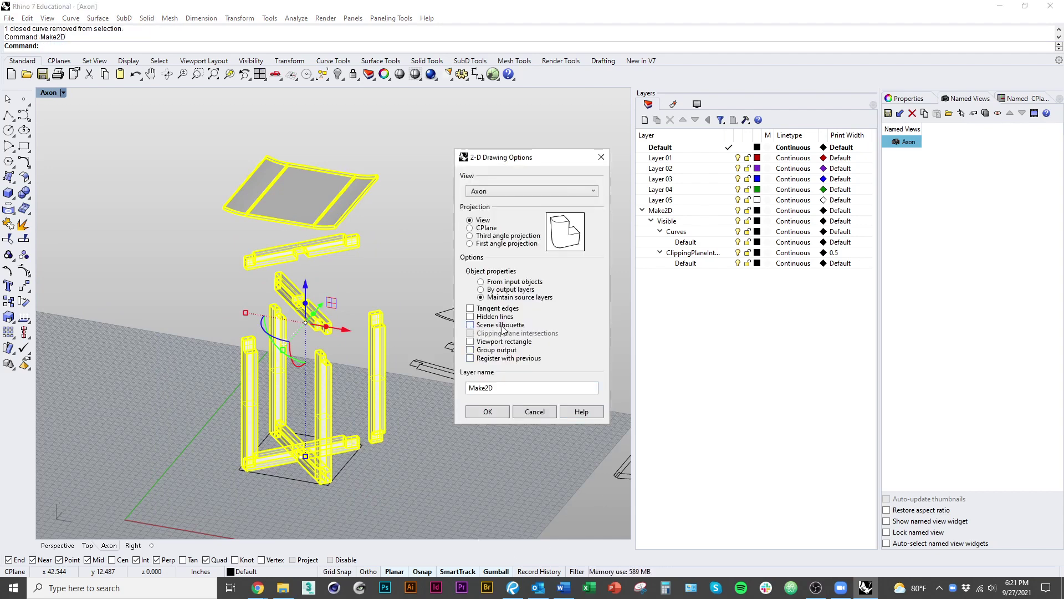
{"action": "left_click", "coordinate": [478, 327]}
{"action": "left_click", "coordinate": [487, 412]}
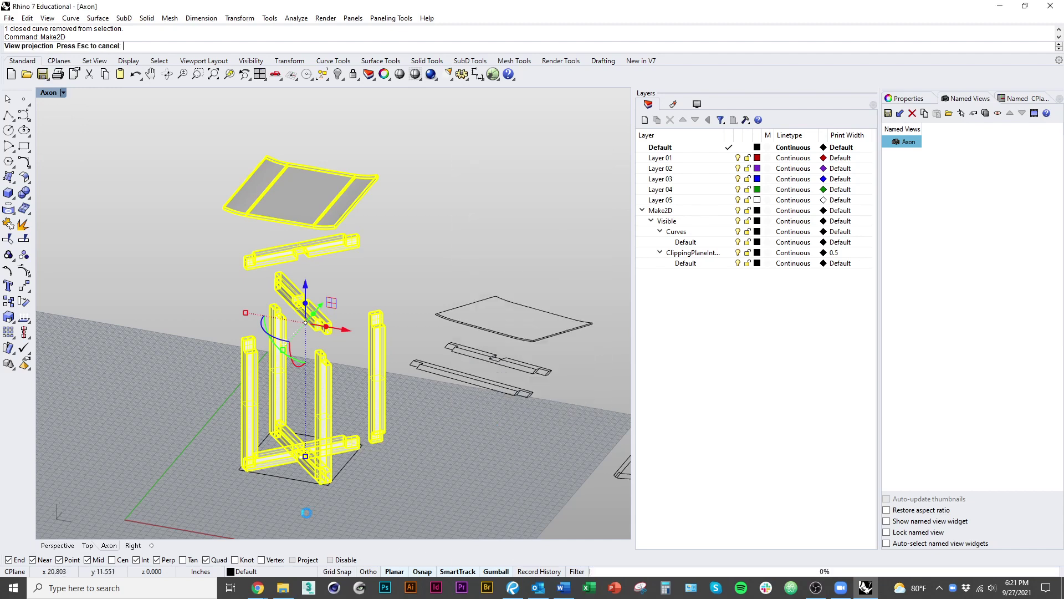
Step: In the Top view, move the new axonometric drawing above the old one, and delete the old drawing
{"action": "left_click", "coordinate": [87, 546]}
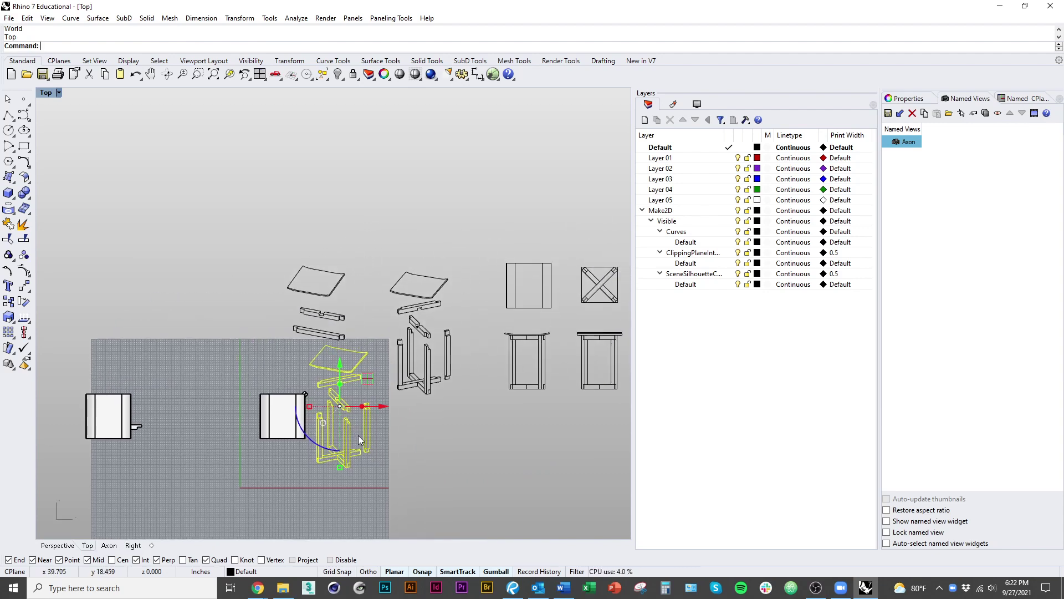
{"action": "mouse_move", "coordinate": [371, 447]}
{"action": "left_mouse_down"}
{"action": "mouse_move", "coordinate": [258, 263]}
{"action": "mouse_move", "coordinate": [456, 209]}
{"action": "left_mouse_up"}
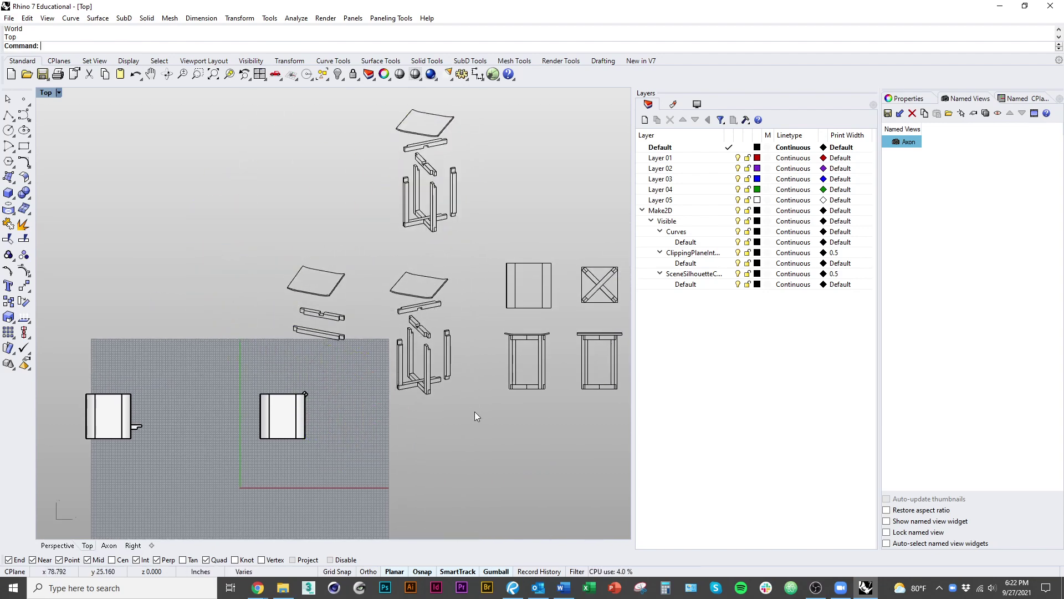
{"action": "left_click_drag", "start_coordinate": [474, 412], "coordinate": [381, 249]}
{"action": "key", "text": "Delete"}
Step: Move the new axonometric drawing straight down into the deleted drawing's place, between the separate parts and the elevations
{"action": "right_click_drag", "start_coordinate": [464, 247], "coordinate": [446, 298]}
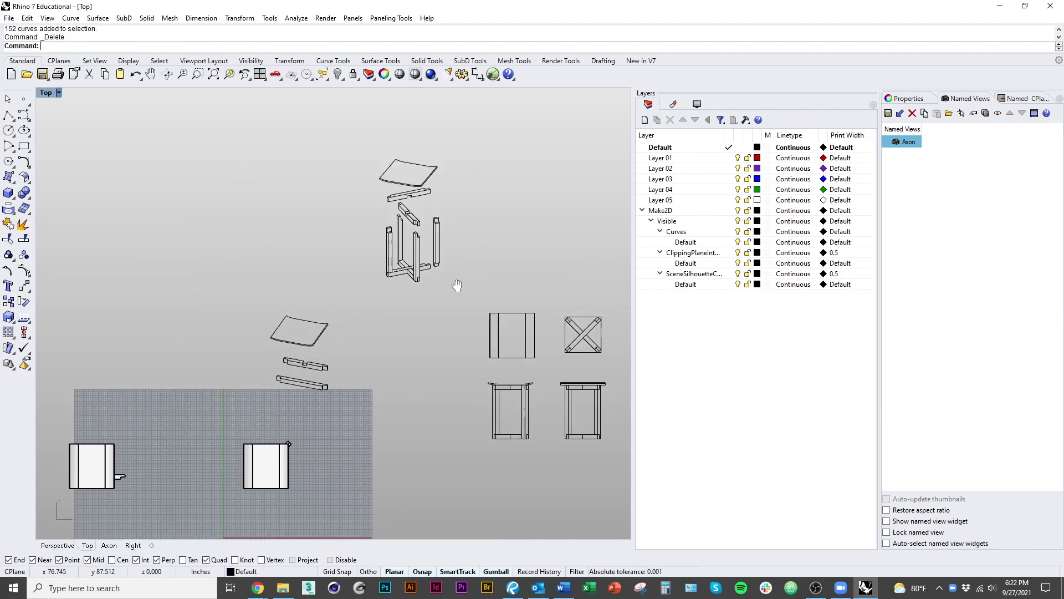
{"action": "left_click_drag", "start_coordinate": [463, 315], "coordinate": [377, 141]}
{"action": "left_click_drag", "start_coordinate": [427, 267], "coordinate": [449, 430]}
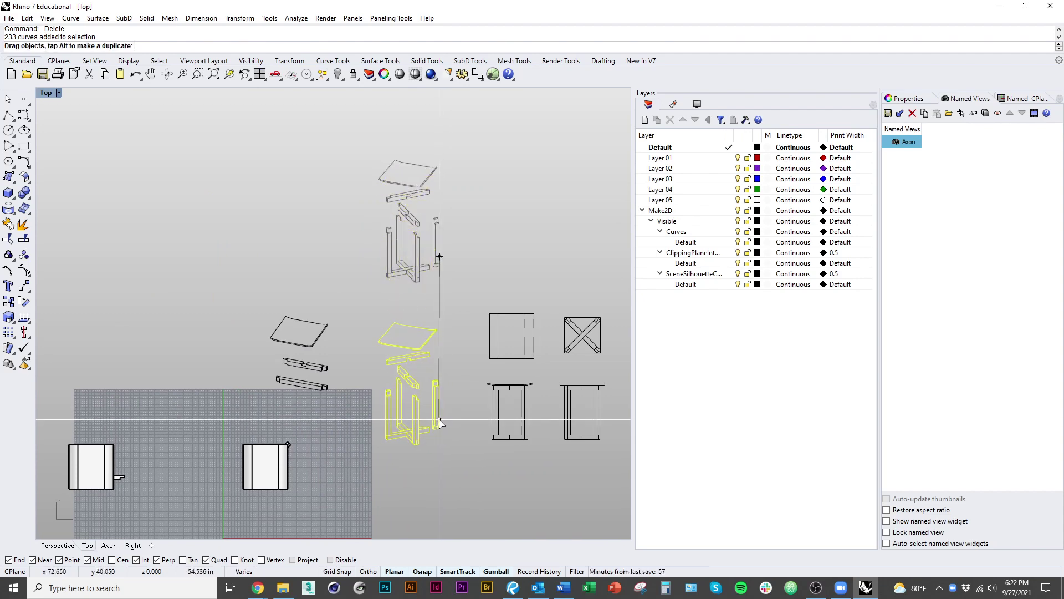
{"action": "left_click", "coordinate": [514, 504]}
{"action": "right_click_drag", "start_coordinate": [513, 504], "coordinate": [438, 448]}
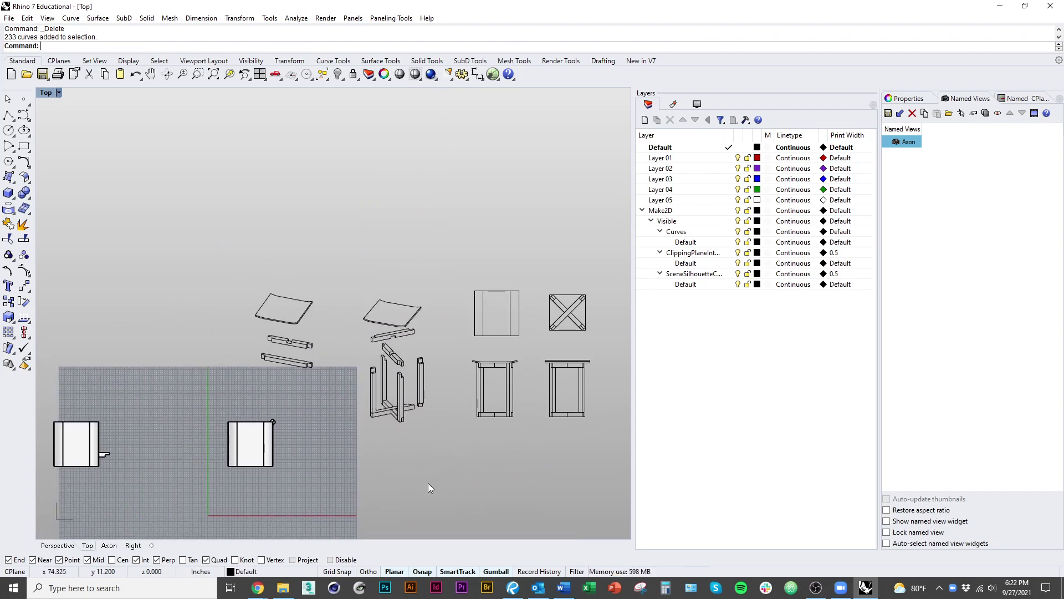
{"action": "right_click_drag", "start_coordinate": [405, 488], "coordinate": [448, 474]}
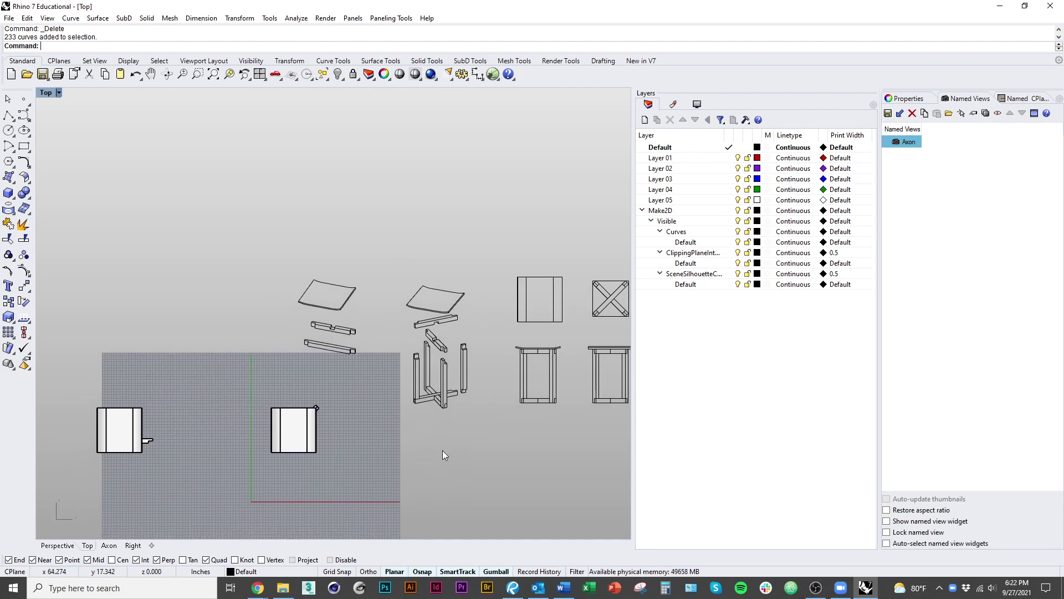
{"action": "right_click_drag", "start_coordinate": [470, 375], "coordinate": [407, 364]}
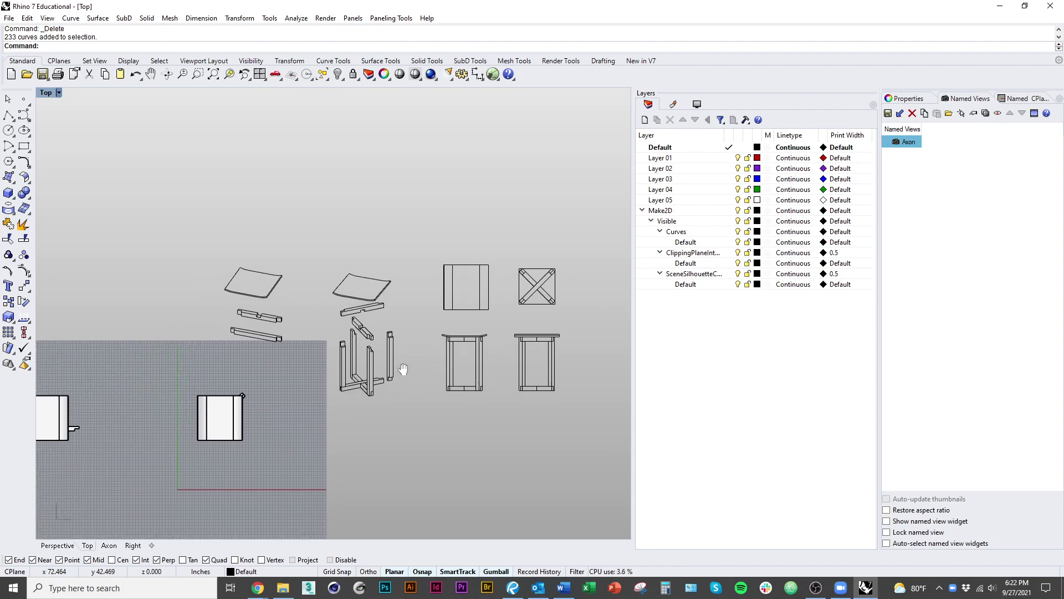
Step: Move the lower of the two raised cross rails from its end corner down onto the notches of its two legs
{"action": "right_click_drag", "start_coordinate": [334, 476], "coordinate": [217, 357], "text": "ctrl+shift"}
{"action": "scroll", "coordinate": [237, 360], "scroll_direction": "up", "scroll_amount": 3}
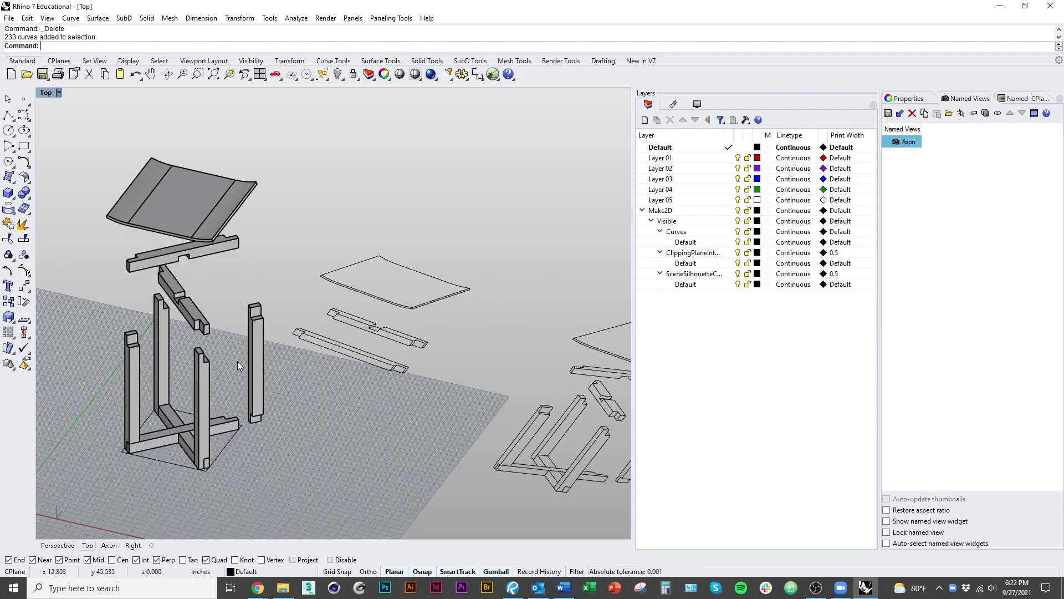
{"action": "right_click_drag", "start_coordinate": [299, 484], "coordinate": [353, 488]}
{"action": "right_click_drag", "start_coordinate": [260, 318], "coordinate": [322, 322]}
{"action": "left_click", "coordinate": [320, 318]}
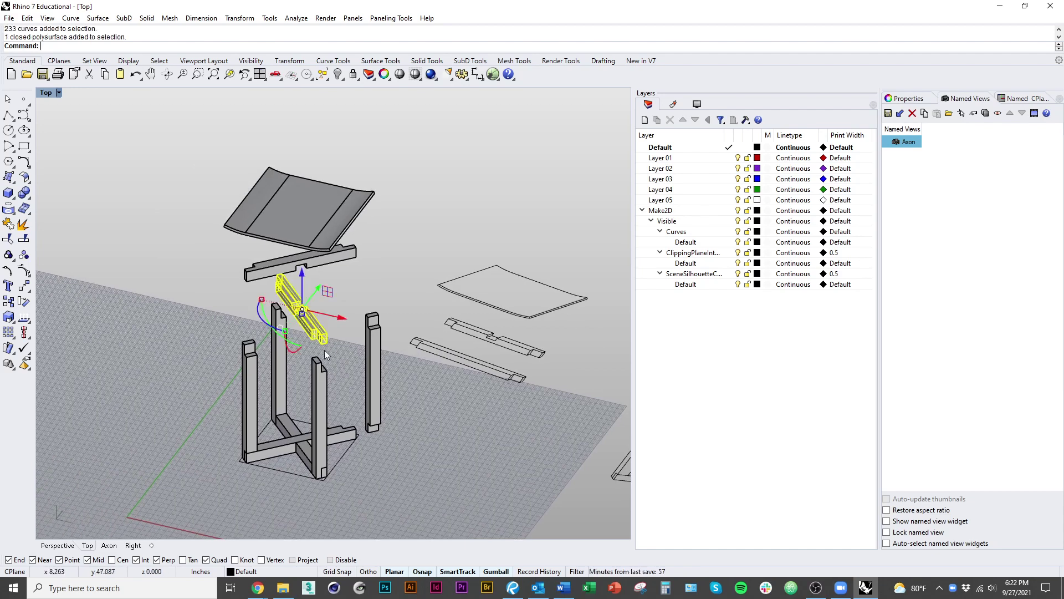
{"action": "type", "text": "M"}
{"action": "key", "text": "Return"}
{"action": "scroll", "coordinate": [326, 354], "scroll_direction": "up", "scroll_amount": 7}
{"action": "left_click", "coordinate": [321, 295]}
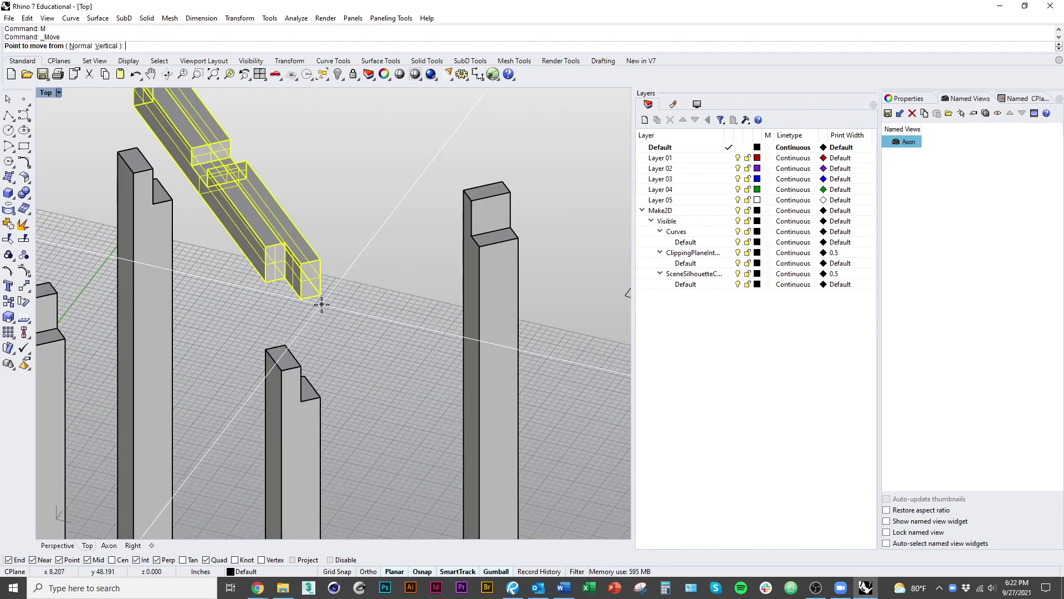
{"action": "scroll", "coordinate": [343, 411], "scroll_direction": "down", "scroll_amount": 5}
{"action": "left_click", "coordinate": [324, 383]}
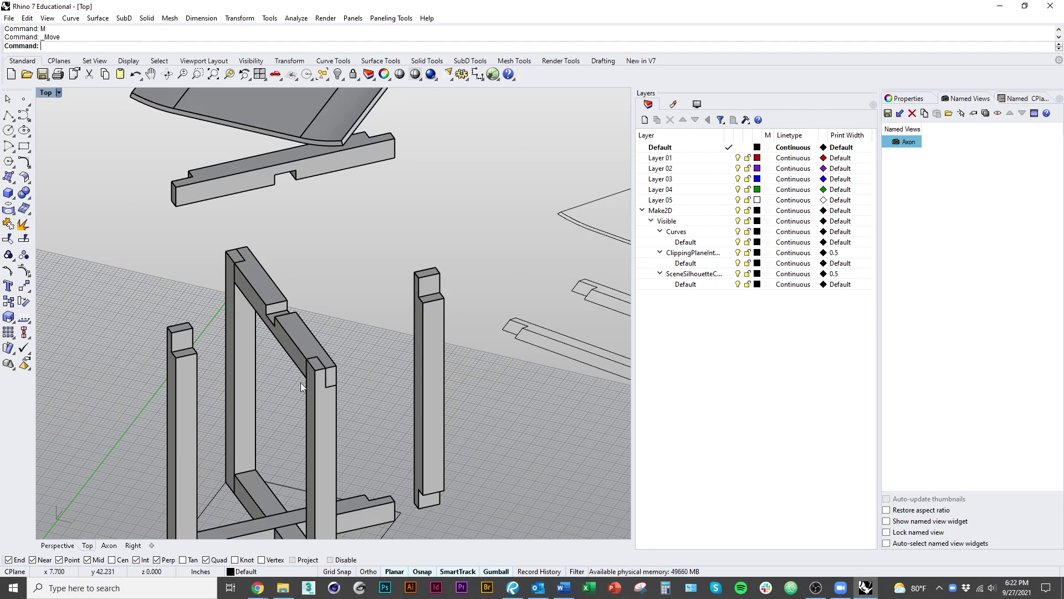
Step: Move the pulled-out leg from its bottom notch corner onto the matching corner at the end of the base cross rail
{"action": "left_click", "coordinate": [431, 421]}
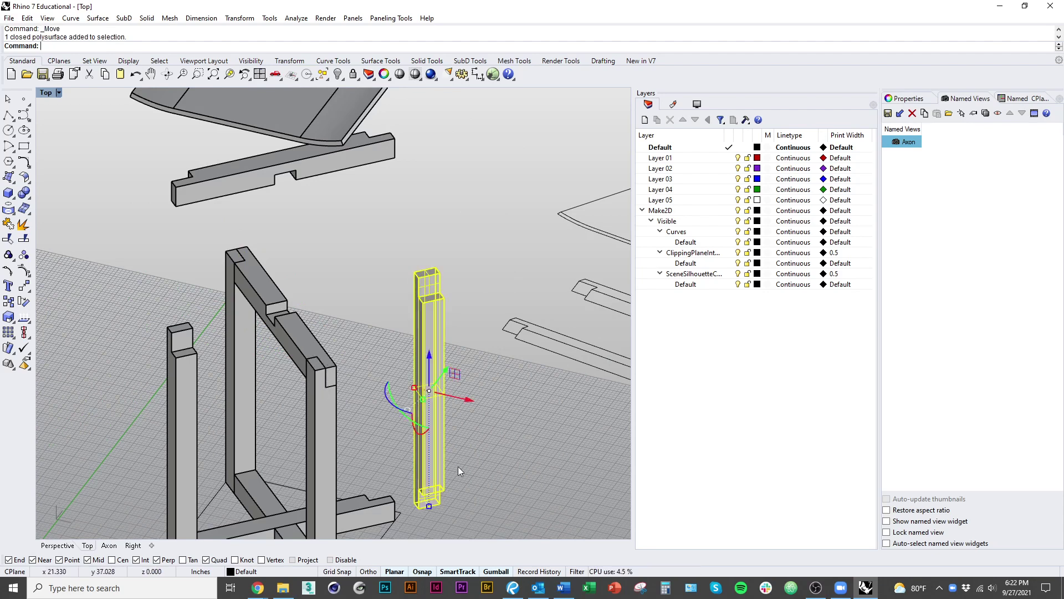
{"action": "type", "text": "M"}
{"action": "key", "text": "Return"}
{"action": "scroll", "coordinate": [445, 516], "scroll_direction": "up", "scroll_amount": 5}
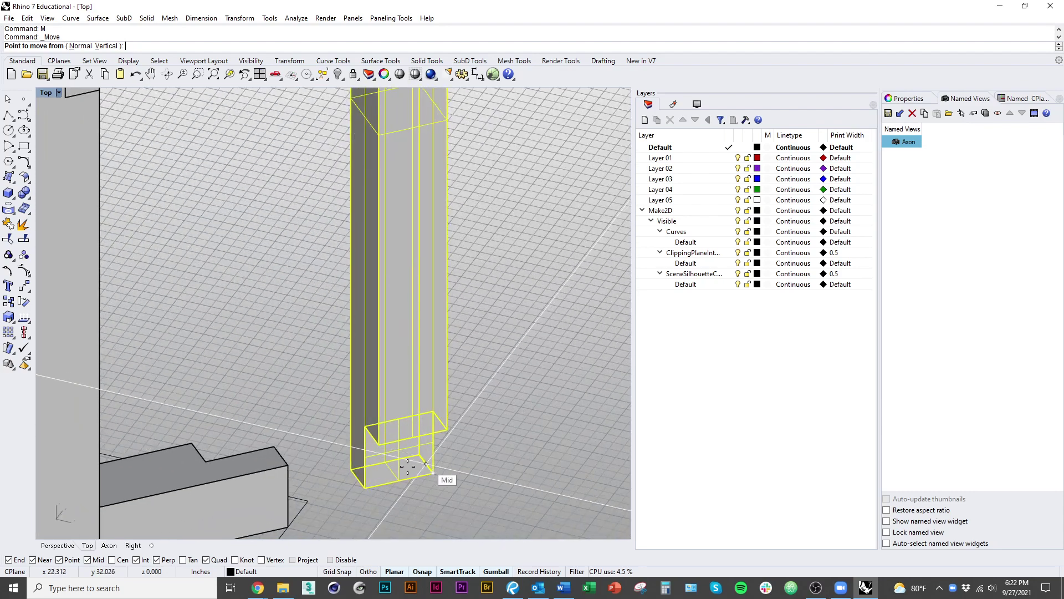
{"action": "left_click", "coordinate": [365, 427]}
{"action": "left_click", "coordinate": [206, 461]}
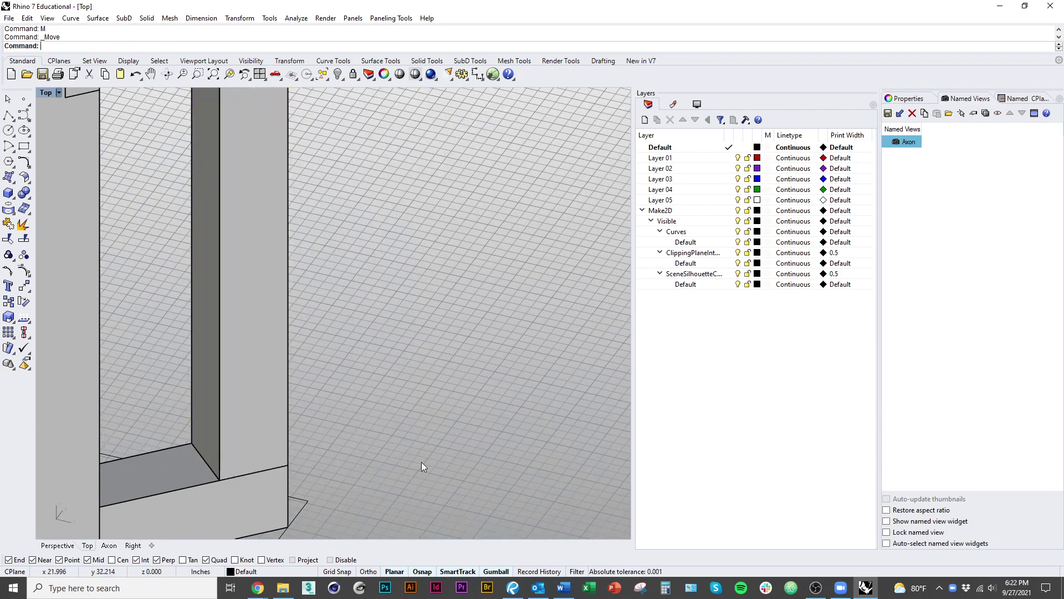
Step: Move the remaining upper cross rail from its end corner straight down onto its legs, interlocking with the other rail
{"action": "scroll", "coordinate": [422, 461], "scroll_direction": "down", "scroll_amount": 8}
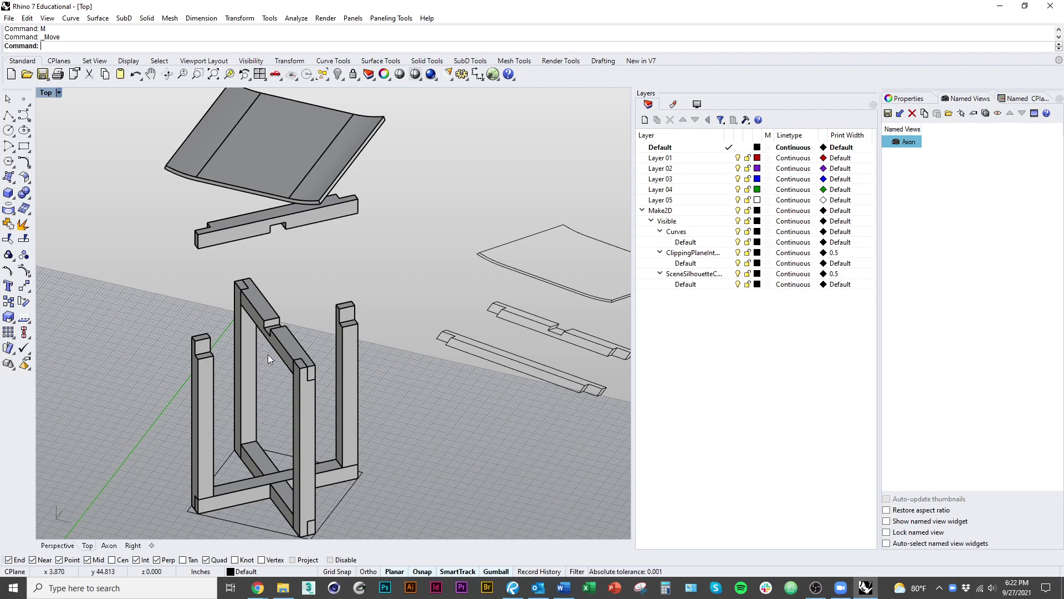
{"action": "left_click", "coordinate": [284, 233]}
{"action": "key", "text": "Return"}
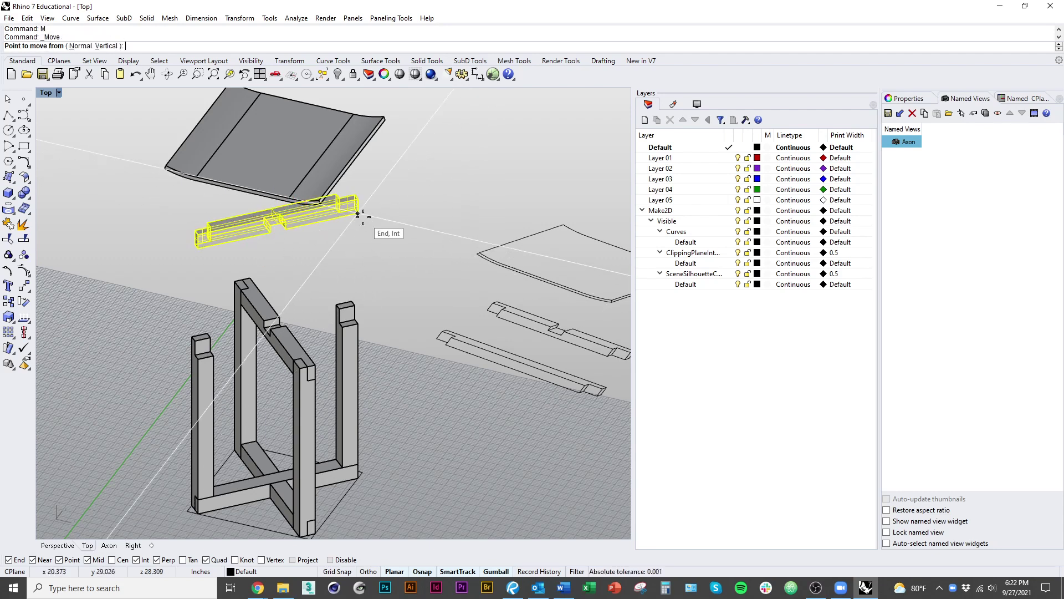
{"action": "left_click", "coordinate": [364, 216]}
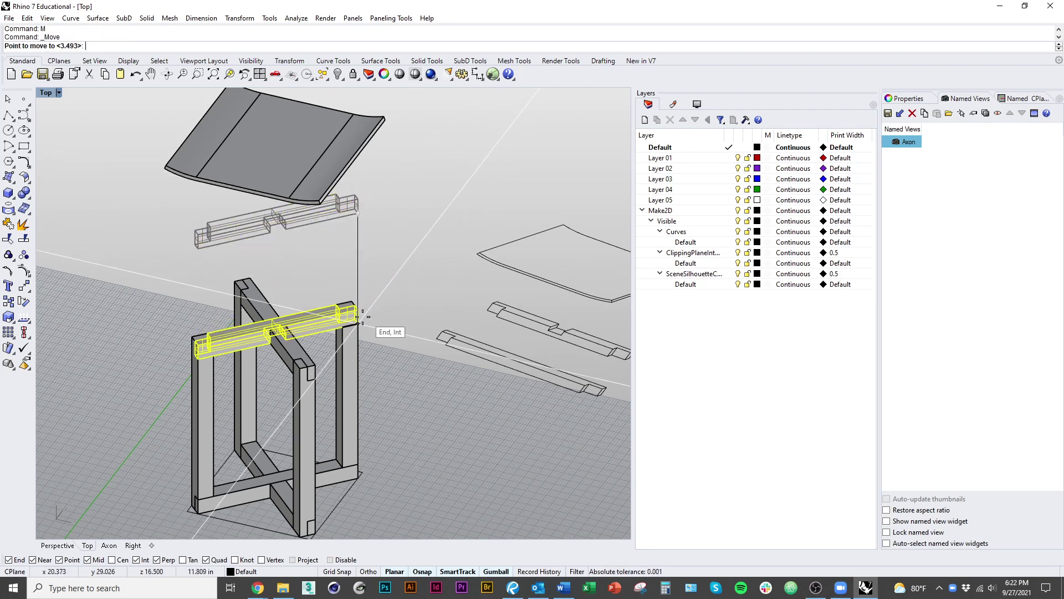
{"action": "left_click", "coordinate": [375, 347]}
{"action": "scroll", "coordinate": [280, 399], "scroll_direction": "up", "scroll_amount": 4}
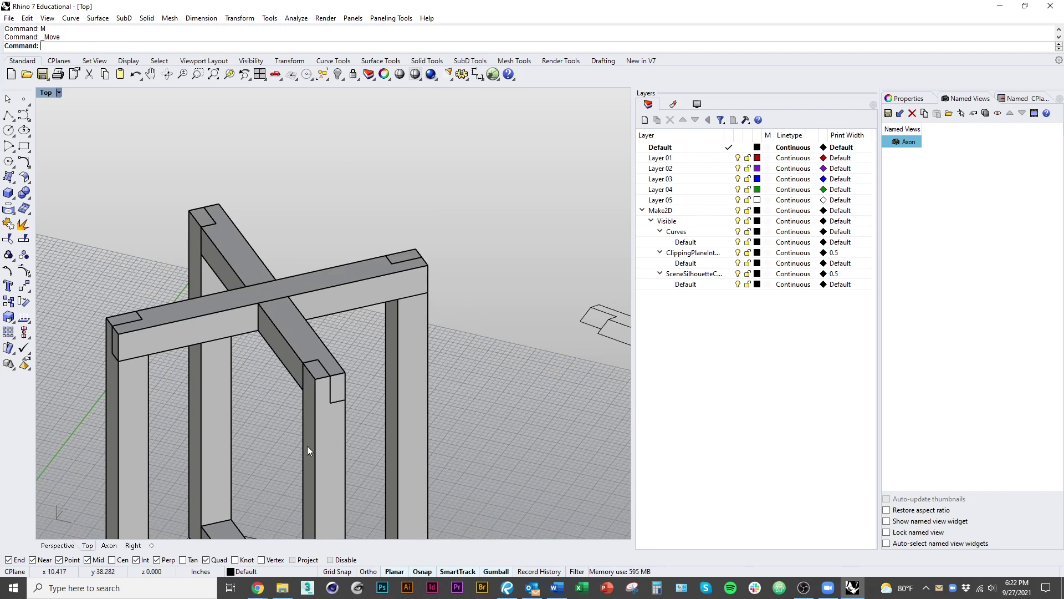
{"action": "scroll", "coordinate": [308, 450], "scroll_direction": "down", "scroll_amount": 4}
{"action": "left_click", "coordinate": [335, 207]}
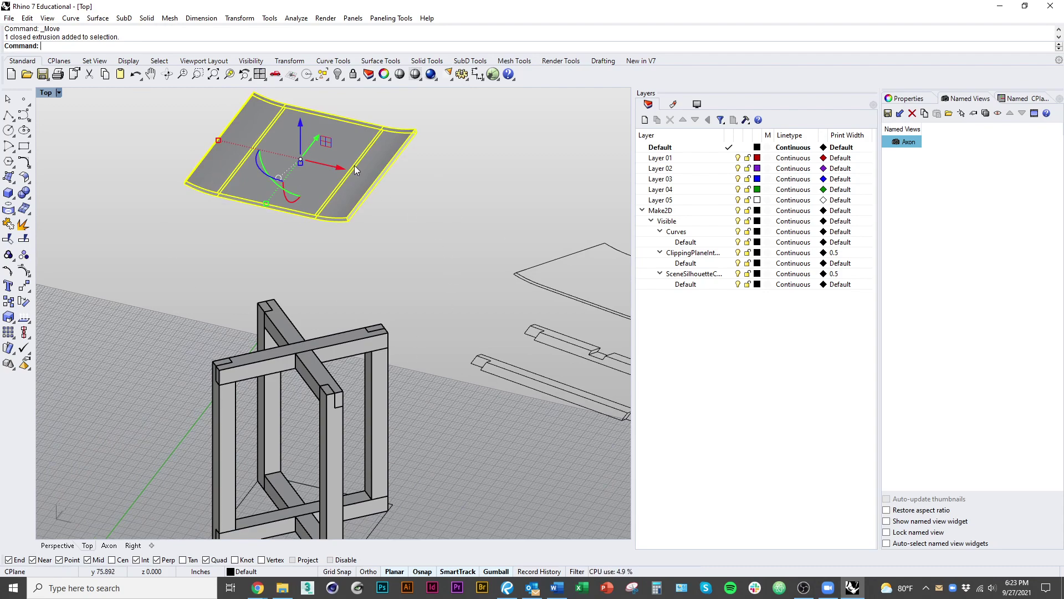
{"action": "left_click", "coordinate": [375, 320]}
{"action": "right_click_drag", "start_coordinate": [374, 321], "coordinate": [298, 260]}
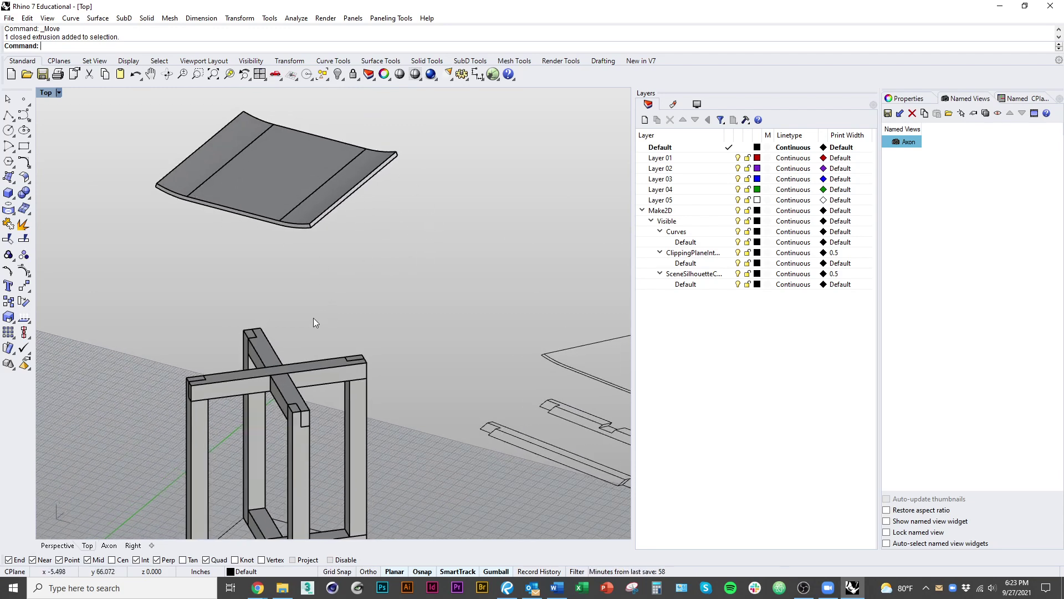
{"action": "right_click_drag", "start_coordinate": [463, 458], "coordinate": [351, 447]}
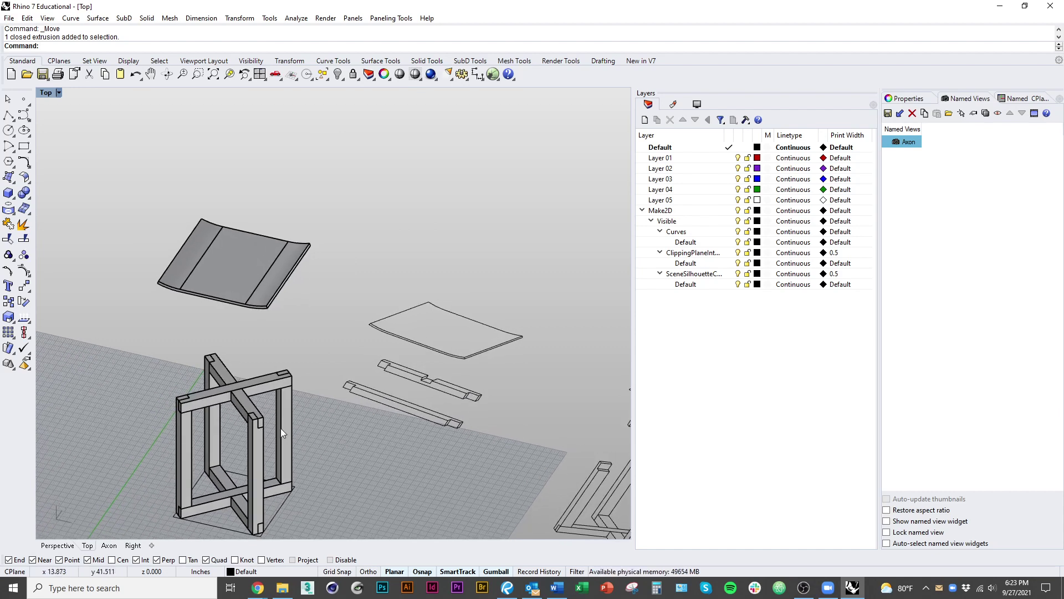
{"action": "scroll", "coordinate": [248, 434], "scroll_direction": "up", "scroll_amount": 5}
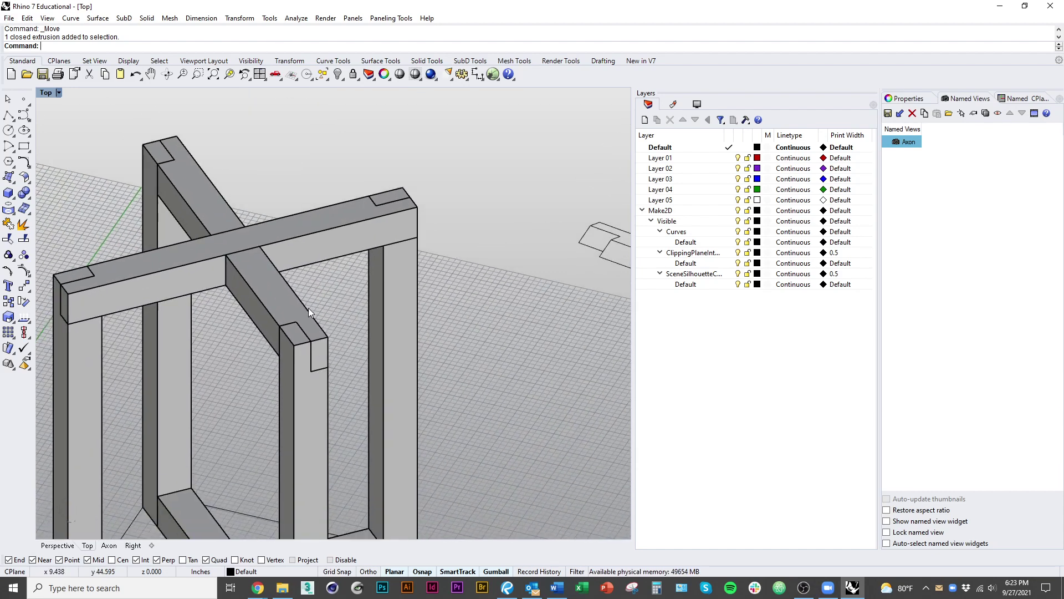
Step: Switch to the Project 2 assignment PDF in Revu and examine the wood frame dimensions and connection details
{"action": "key", "text": "alt+Tab"}
{"action": "left_click", "coordinate": [500, 266]}
{"action": "scroll", "coordinate": [513, 388], "scroll_direction": "down", "scroll_amount": 15}
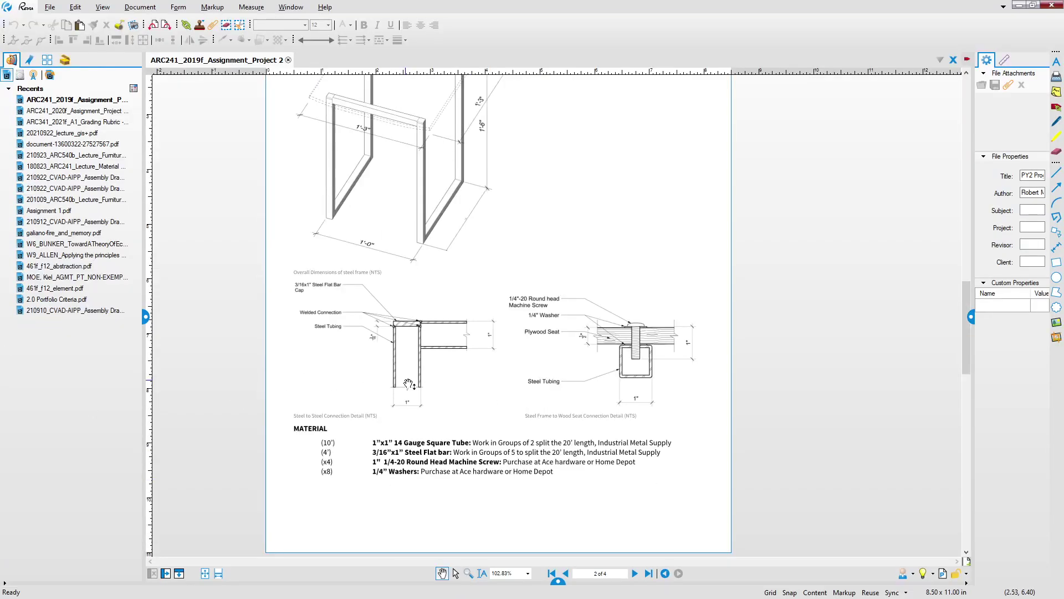
{"action": "scroll", "coordinate": [555, 335], "scroll_direction": "up", "scroll_amount": 3}
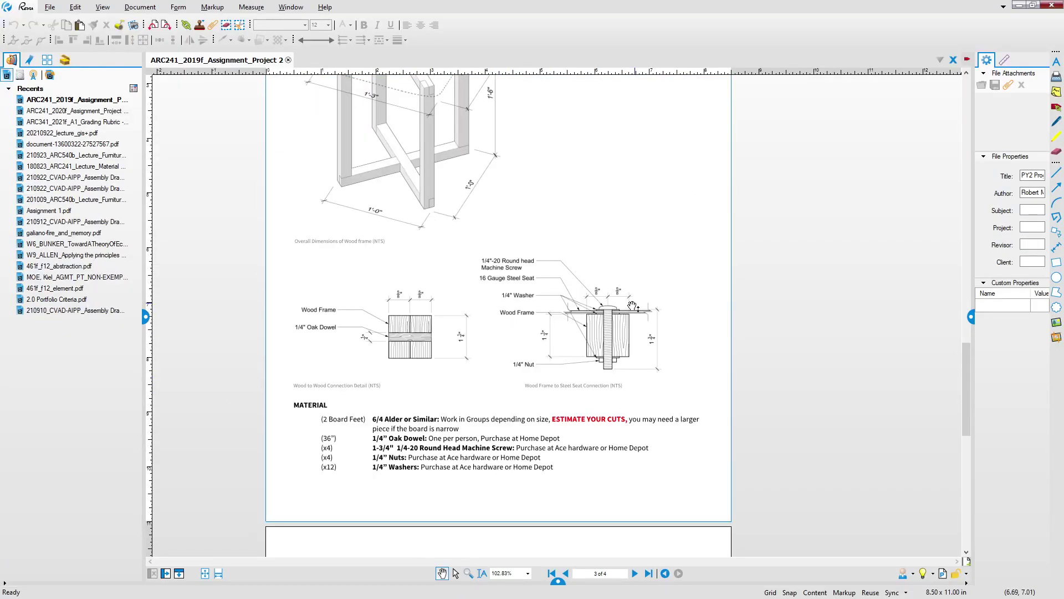
{"action": "scroll", "coordinate": [396, 343], "scroll_direction": "up", "scroll_amount": 3}
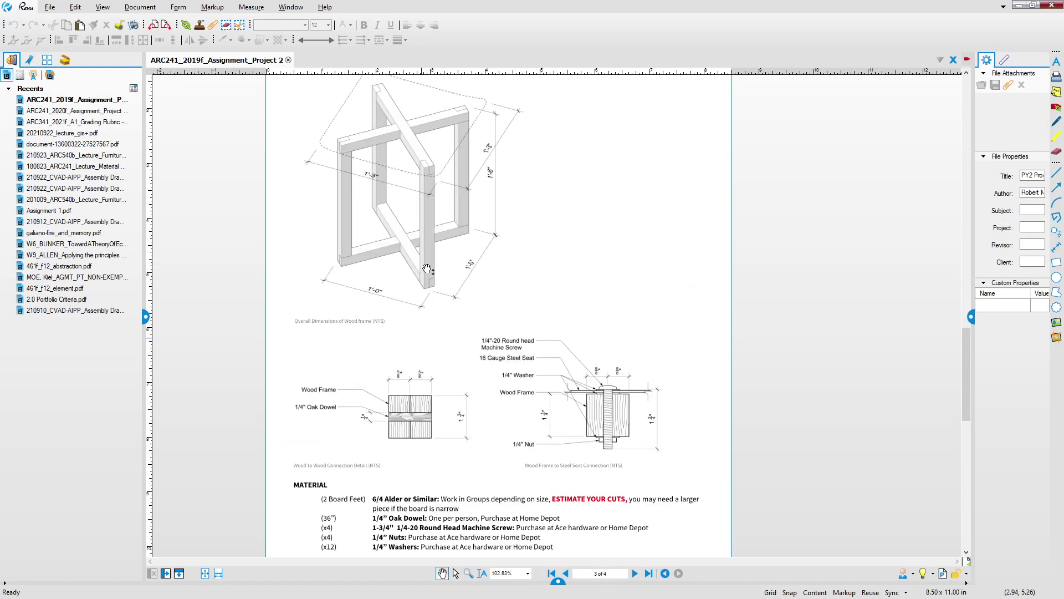
{"action": "scroll", "coordinate": [409, 172], "scroll_direction": "down", "scroll_amount": 10}
{"action": "key", "text": "Home"}
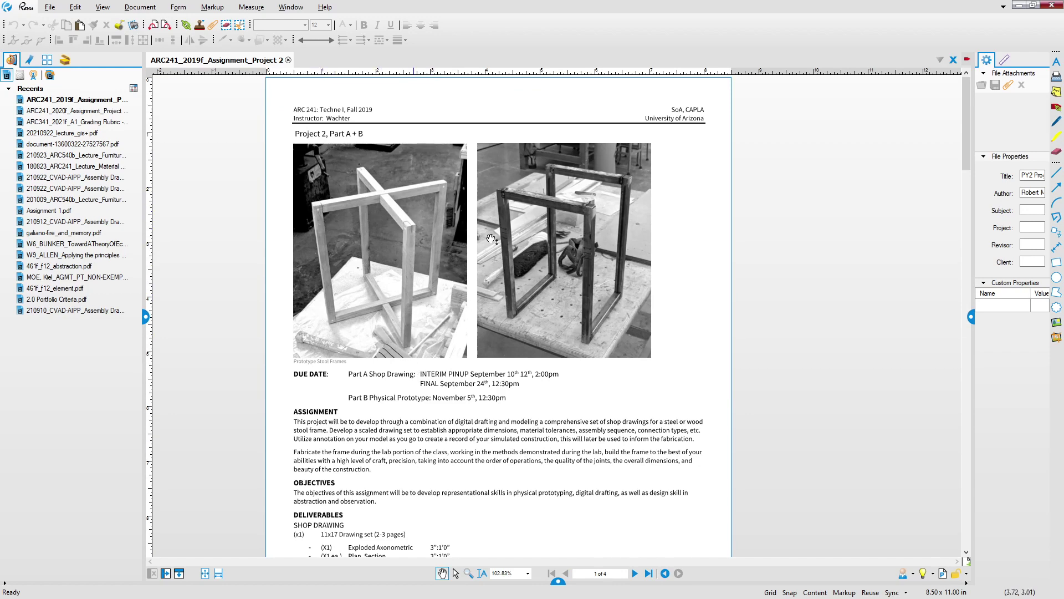
Step: Switch back to Rhino and set the viewport to the world Top plan view
{"action": "key", "text": "alt+Tab"}
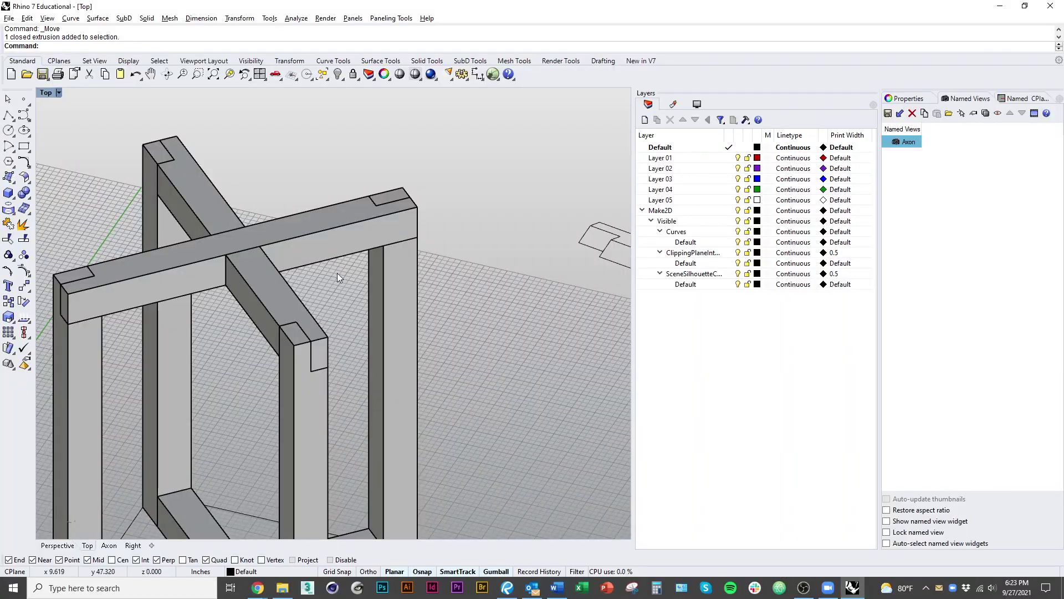
{"action": "scroll", "coordinate": [337, 275], "scroll_direction": "down", "scroll_amount": 10}
{"action": "right_click_drag", "start_coordinate": [403, 328], "coordinate": [367, 360]}
{"action": "right_click_drag", "start_coordinate": [474, 385], "coordinate": [364, 364]}
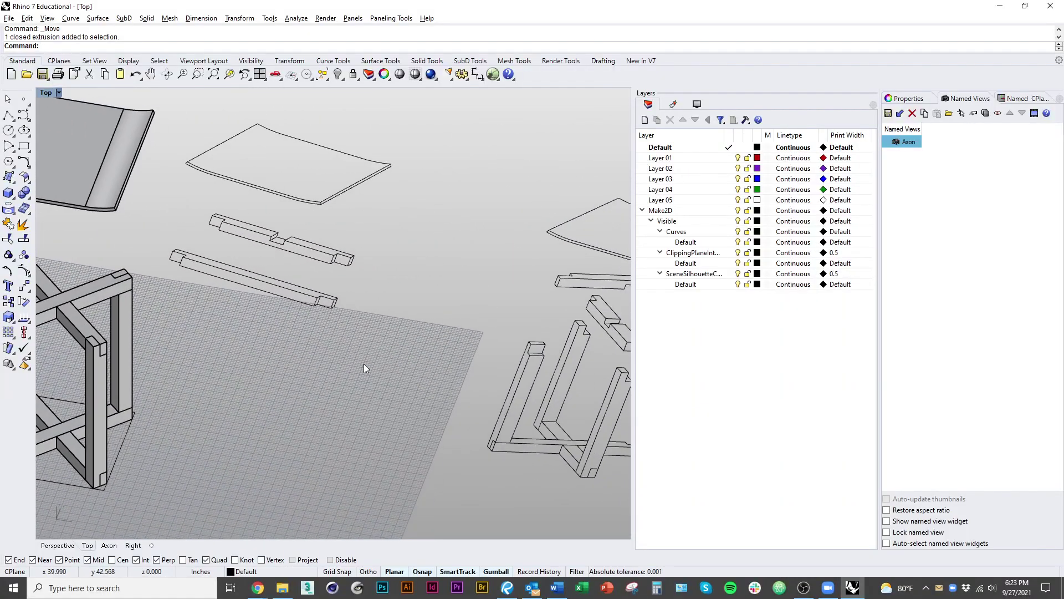
{"action": "type", "text": "Top"}
{"action": "key", "text": "Return"}
{"action": "scroll", "coordinate": [415, 336], "scroll_direction": "down", "scroll_amount": 3}
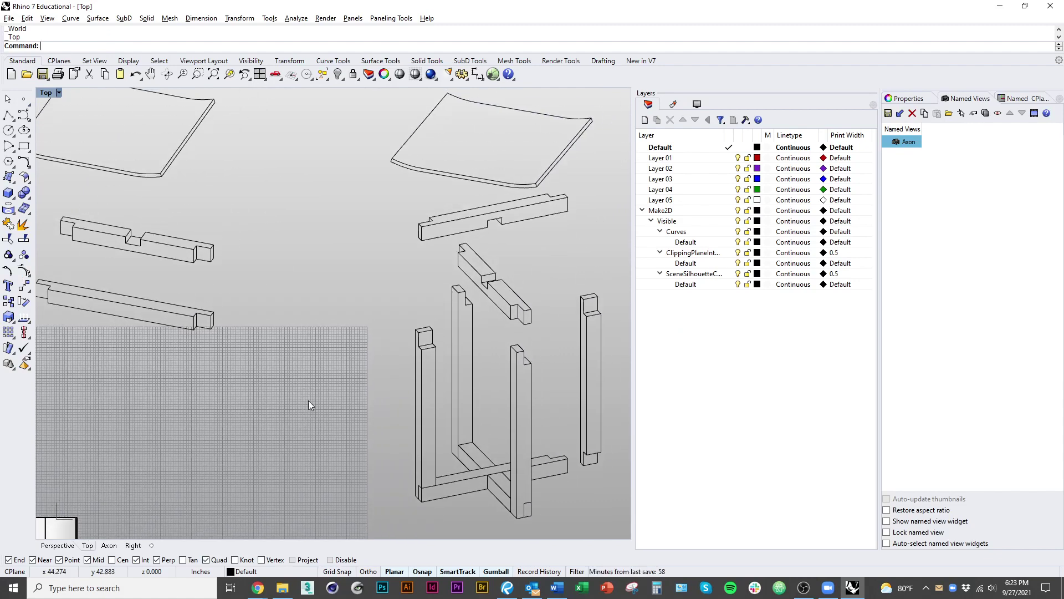
Step: Draw a 1.5 by 1.5 inch square in the empty space to the right of the existing drawings
{"action": "right_click_drag", "start_coordinate": [308, 400], "coordinate": [218, 374]}
{"action": "scroll", "coordinate": [270, 395], "scroll_direction": "down", "scroll_amount": 2}
{"action": "right_click_drag", "start_coordinate": [423, 431], "coordinate": [118, 429]}
{"action": "right_click_drag", "start_coordinate": [406, 361], "coordinate": [305, 378]}
{"action": "scroll", "coordinate": [325, 284], "scroll_direction": "up", "scroll_amount": 7}
{"action": "right_click_drag", "start_coordinate": [394, 328], "coordinate": [343, 342]}
{"action": "type", "text": "Rectangle"}
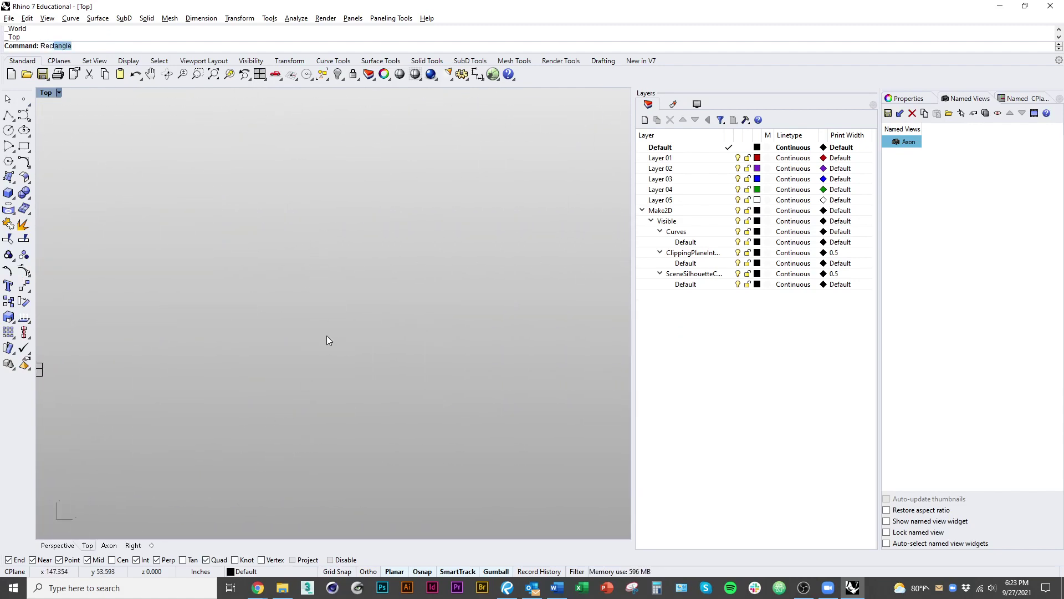
{"action": "key", "text": "Return"}
{"action": "left_click", "coordinate": [225, 268]}
{"action": "type", "text": "1.5"}
{"action": "key", "text": "Return"}
{"action": "key", "text": "Return"}
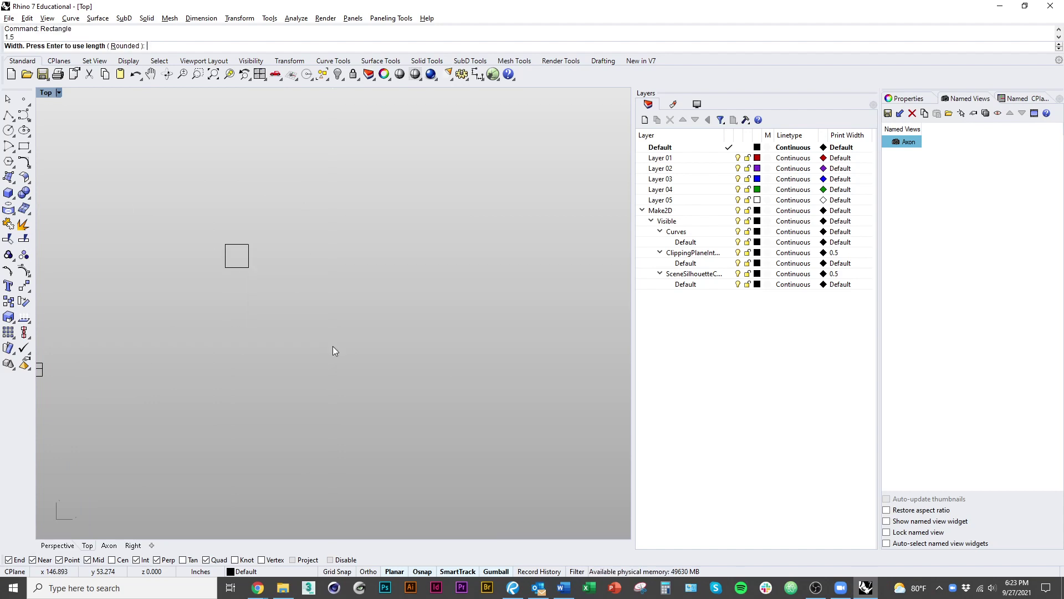
Step: Draw a vertical polyline through the square, from the midpoint of its upper edge to the midpoint of its lower edge
{"action": "right_click_drag", "start_coordinate": [302, 323], "coordinate": [345, 345]}
{"action": "scroll", "coordinate": [346, 346], "scroll_direction": "up", "scroll_amount": 5}
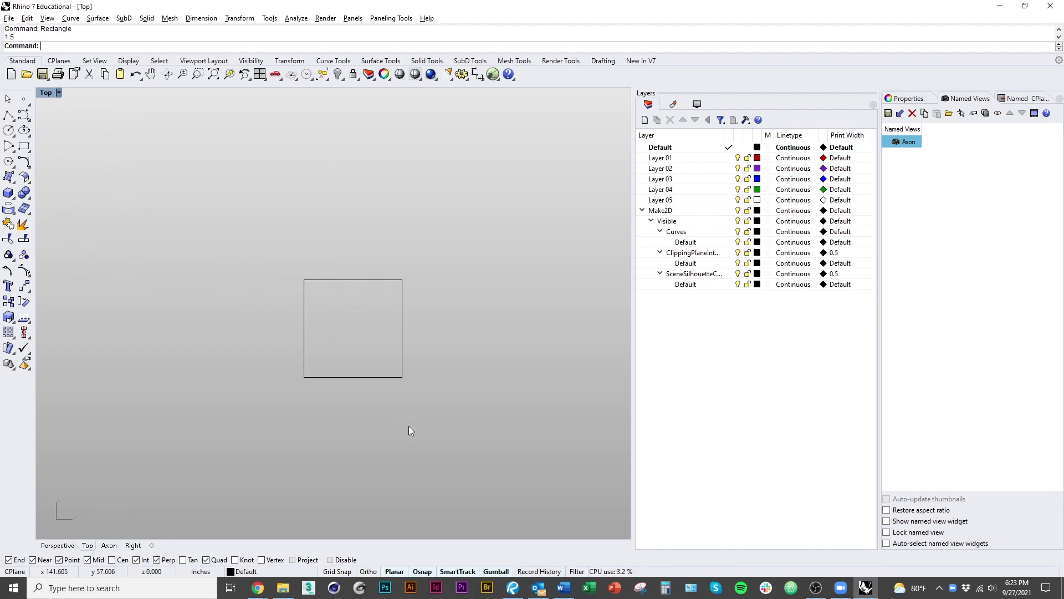
{"action": "right_click_drag", "start_coordinate": [453, 410], "coordinate": [461, 351]}
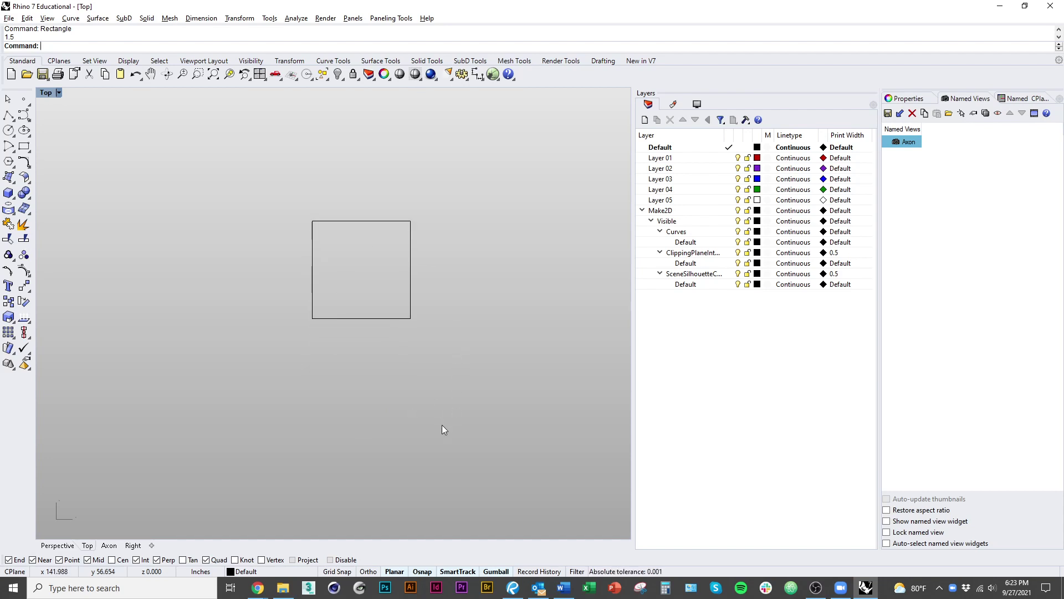
{"action": "type", "text": "pl"}
{"action": "key", "text": "Return"}
{"action": "left_click", "coordinate": [362, 221]}
{"action": "left_click", "coordinate": [362, 318]}
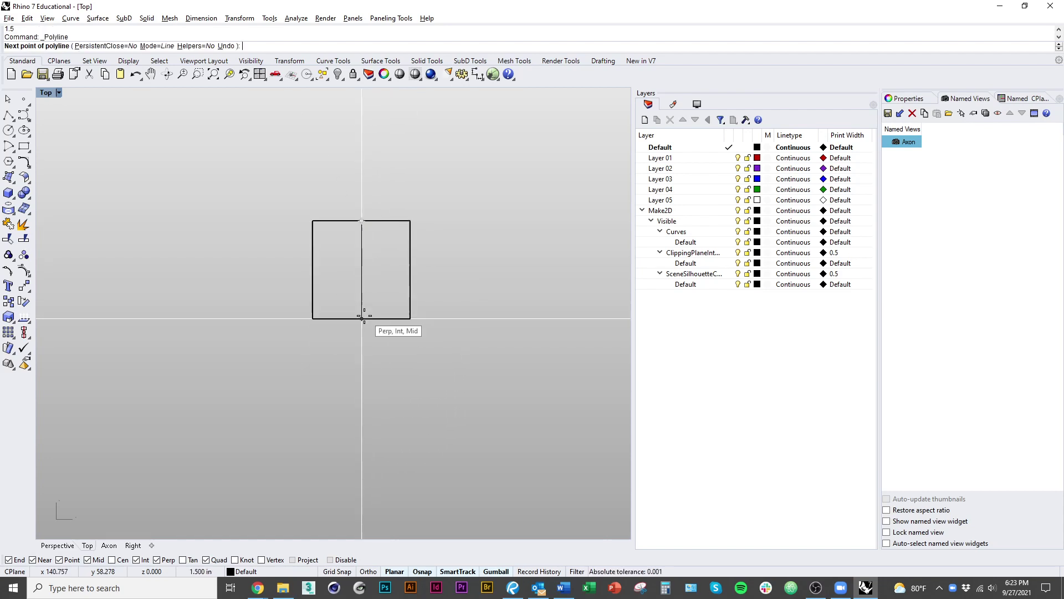
{"action": "key", "text": "Return"}
Step: Examine the lap joint where the upper cross rail meets the front leg in the 3D stool model
{"action": "scroll", "coordinate": [274, 436], "scroll_direction": "down", "scroll_amount": 3}
{"action": "right_click_drag", "start_coordinate": [274, 436], "coordinate": [440, 408], "text": "ctrl+shift"}
{"action": "right_click_drag", "start_coordinate": [440, 408], "coordinate": [360, 366], "text": "ctrl+shift"}
{"action": "scroll", "coordinate": [112, 209], "scroll_direction": "up", "scroll_amount": 10}
{"action": "scroll", "coordinate": [112, 209], "scroll_direction": "up", "scroll_amount": 2}
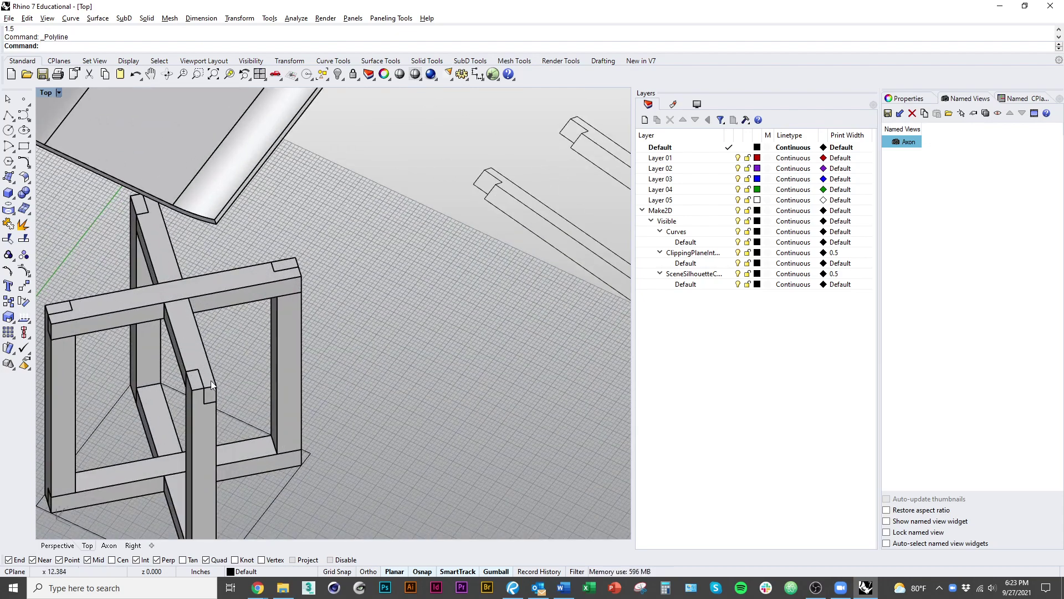
{"action": "scroll", "coordinate": [218, 390], "scroll_direction": "up", "scroll_amount": 5}
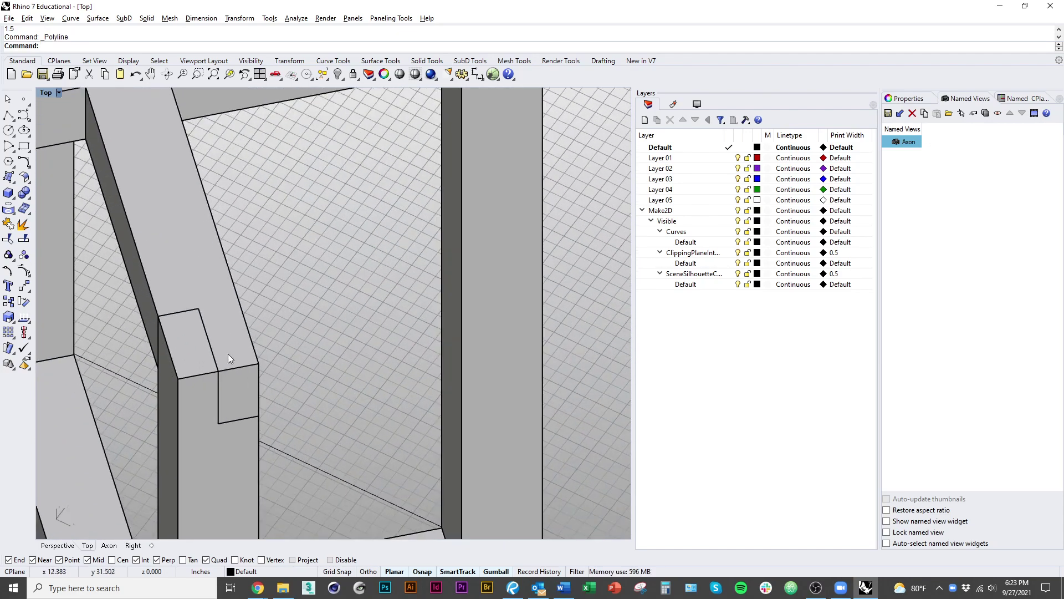
{"action": "scroll", "coordinate": [192, 191], "scroll_direction": "down", "scroll_amount": 6}
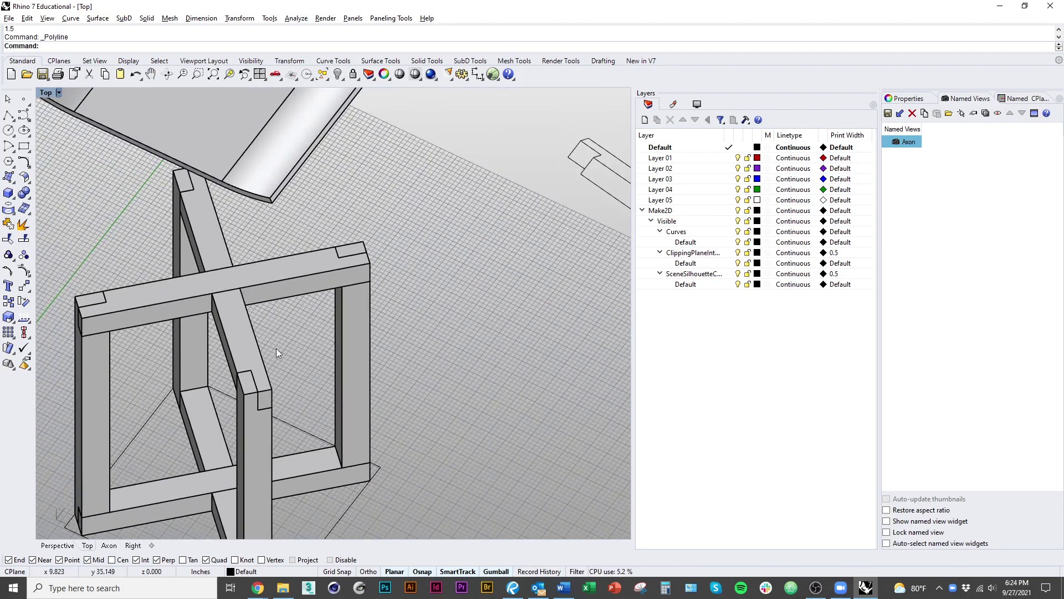
{"action": "right_click_drag", "start_coordinate": [320, 388], "coordinate": [166, 315]}
{"action": "scroll", "coordinate": [165, 314], "scroll_direction": "down", "scroll_amount": 10}
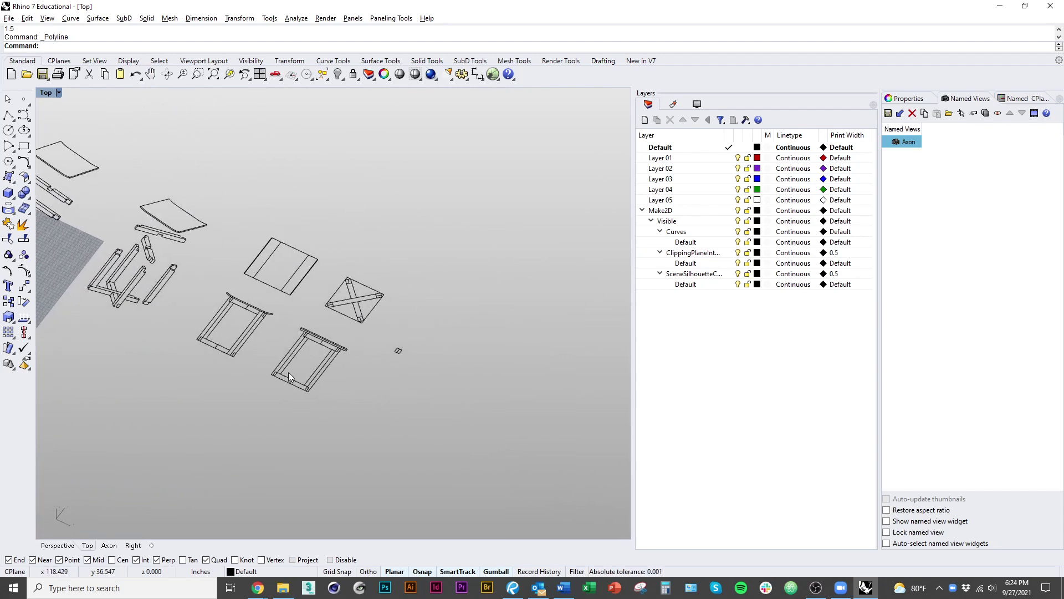
Step: Return to the Top plan view and draw two vertical leg lines downward from the square's lower corners
{"action": "type", "text": "Top"}
{"action": "key", "text": "Return"}
{"action": "scroll", "coordinate": [458, 353], "scroll_direction": "up", "scroll_amount": 10}
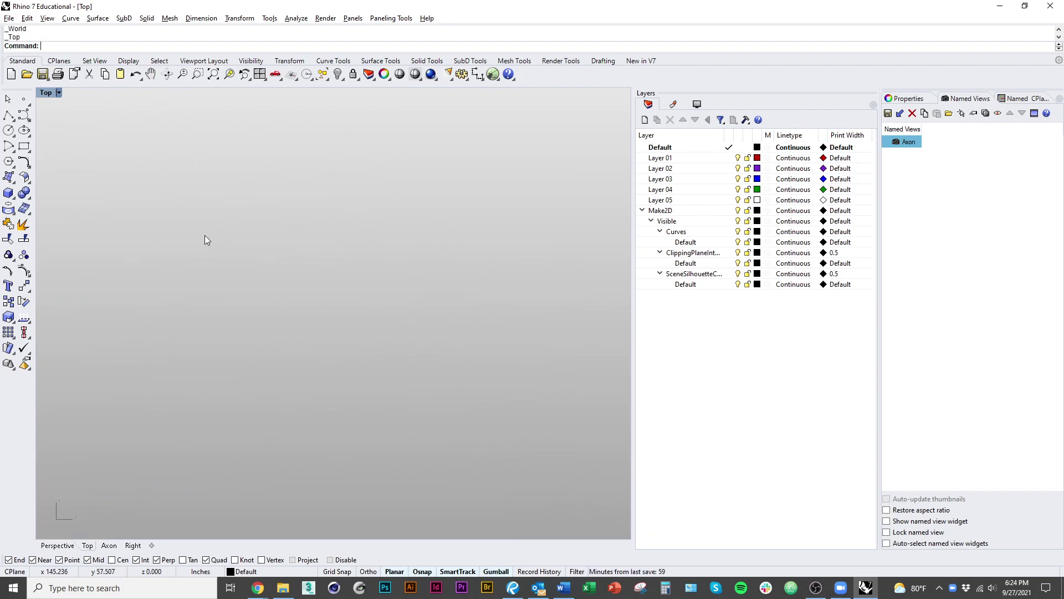
{"action": "scroll", "coordinate": [503, 302], "scroll_direction": "down", "scroll_amount": 5}
{"action": "key", "text": "Return"}
{"action": "left_click", "coordinate": [350, 274]}
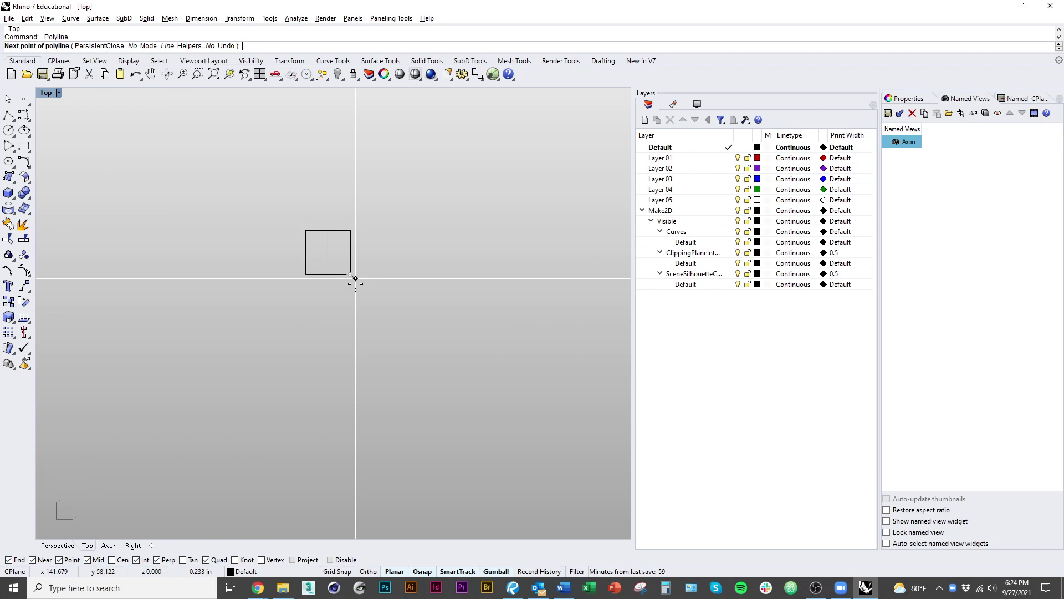
{"action": "left_click", "coordinate": [350, 438]}
{"action": "key", "text": "Return"}
{"action": "key", "text": "Return"}
{"action": "left_click", "coordinate": [306, 274]}
{"action": "left_click", "coordinate": [306, 434]}
{"action": "key", "text": "Return"}
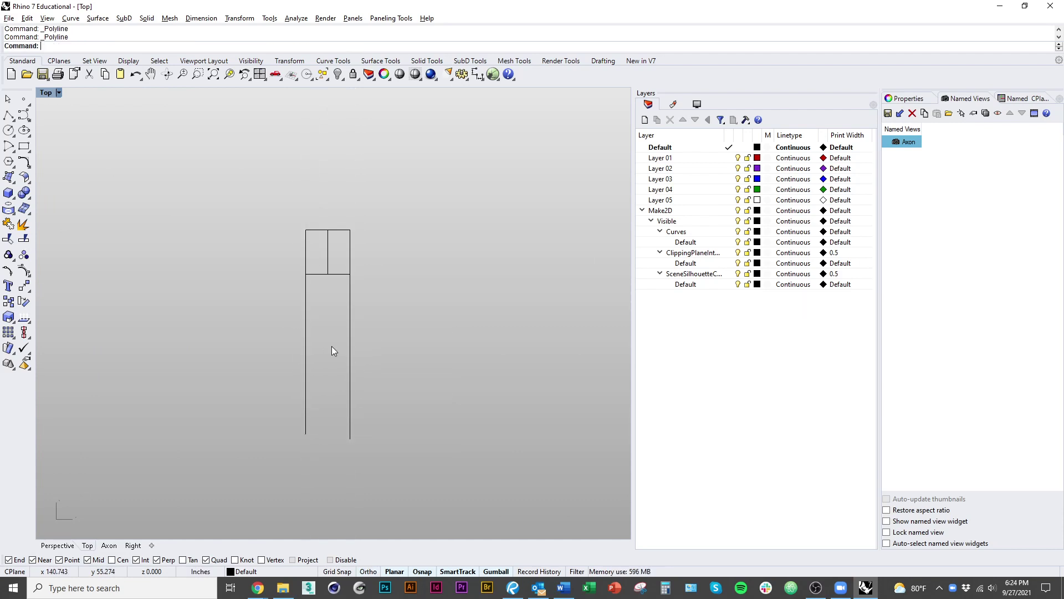
{"action": "scroll", "coordinate": [333, 350], "scroll_direction": "up", "scroll_amount": 3}
{"action": "left_click", "coordinate": [309, 302]}
{"action": "type", "text": "E"}
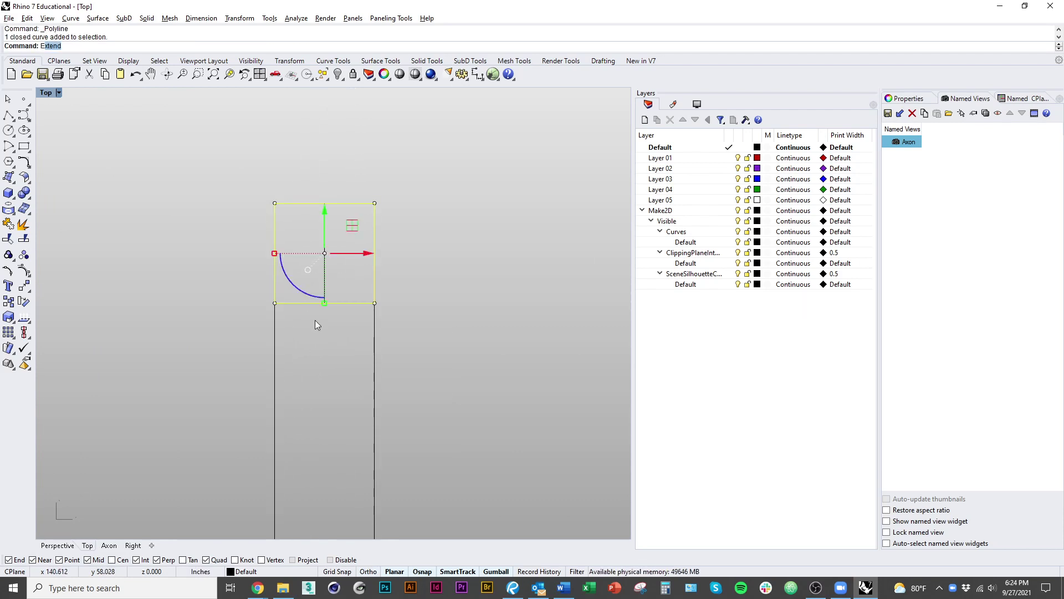
{"action": "key", "text": "Escape"}
{"action": "left_click", "coordinate": [320, 340]}
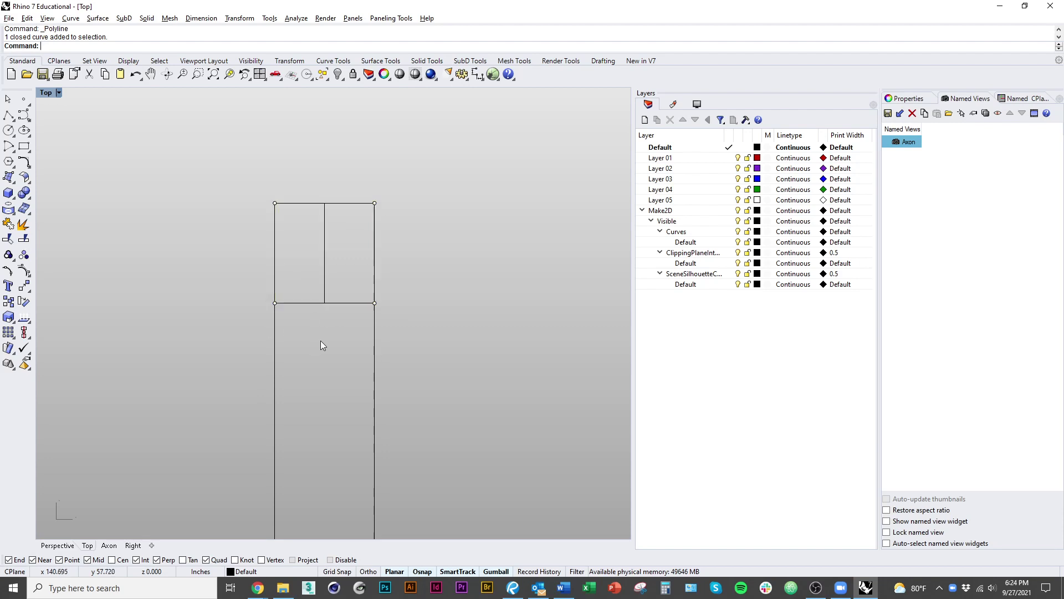
{"action": "left_click", "coordinate": [323, 281]}
{"action": "left_click", "coordinate": [293, 303]}
{"action": "type", "text": "Exp["}
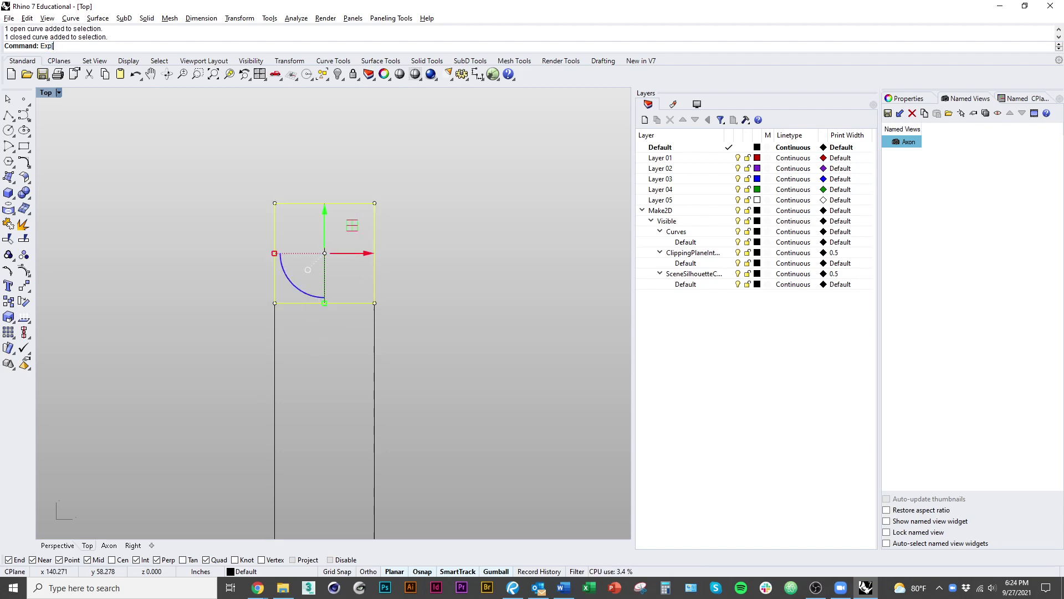
{"action": "type", "text": "lode"}
{"action": "key", "text": "Return"}
{"action": "left_click", "coordinate": [330, 349]}
{"action": "left_click", "coordinate": [325, 289]}
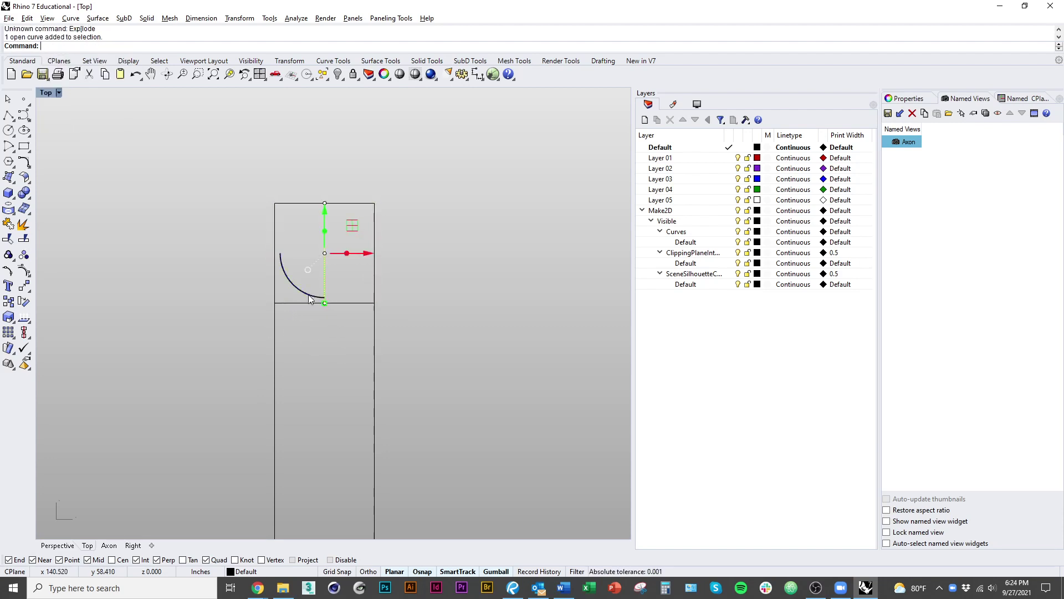
{"action": "key", "text": "ctrl+t"}
{"action": "left_click", "coordinate": [292, 307]}
{"action": "key", "text": "ctrl+z"}
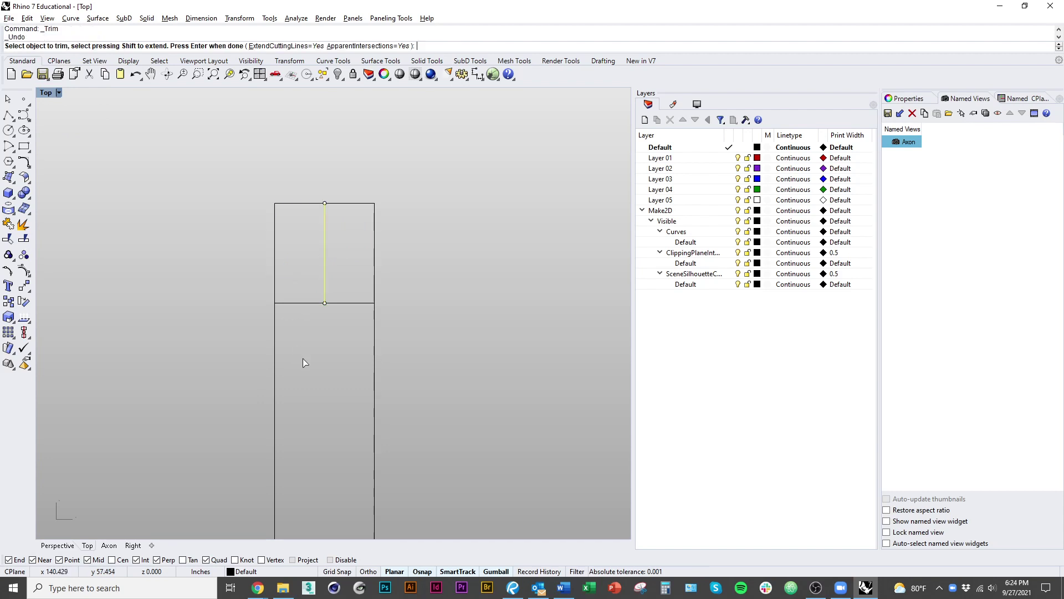
Step: Explode the square and trim away the left half of its lower edge, using the vertical centre line as the cutting object
{"action": "left_click", "coordinate": [298, 303]}
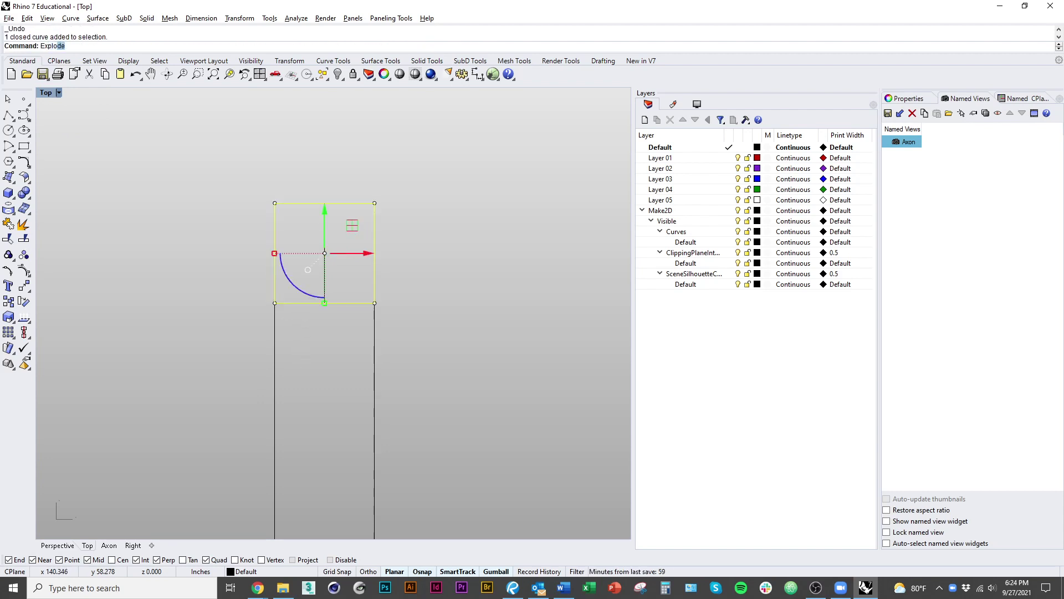
{"action": "type", "text": "Explo"}
{"action": "key", "text": "Return"}
{"action": "left_click", "coordinate": [341, 315]}
{"action": "left_click", "coordinate": [324, 300]}
{"action": "key", "text": "ctrl+t"}
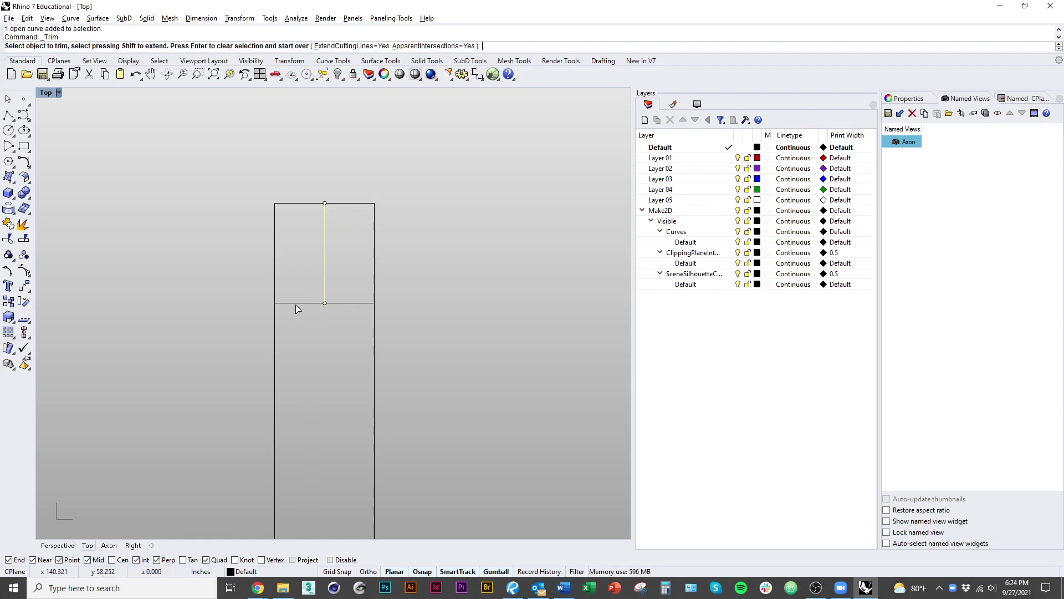
{"action": "left_click", "coordinate": [296, 303]}
{"action": "key", "text": "Return"}
{"action": "scroll", "coordinate": [335, 388], "scroll_direction": "down", "scroll_amount": 3}
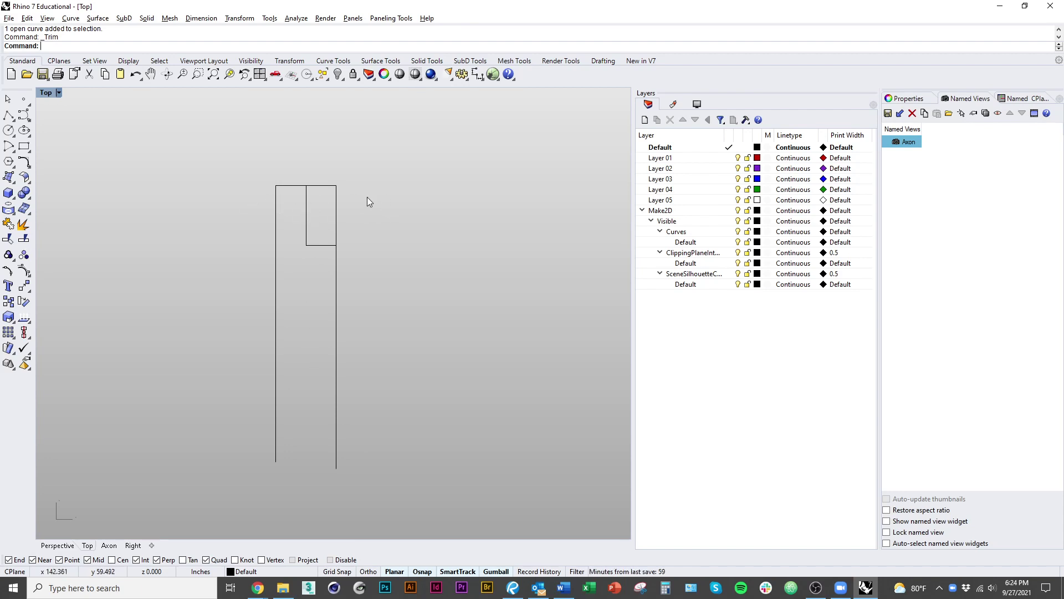
Step: Draw a horizontal line across the joint at mid-height, between the midpoints of the square's two vertical sides
{"action": "scroll", "coordinate": [360, 212], "scroll_direction": "up", "scroll_amount": 2}
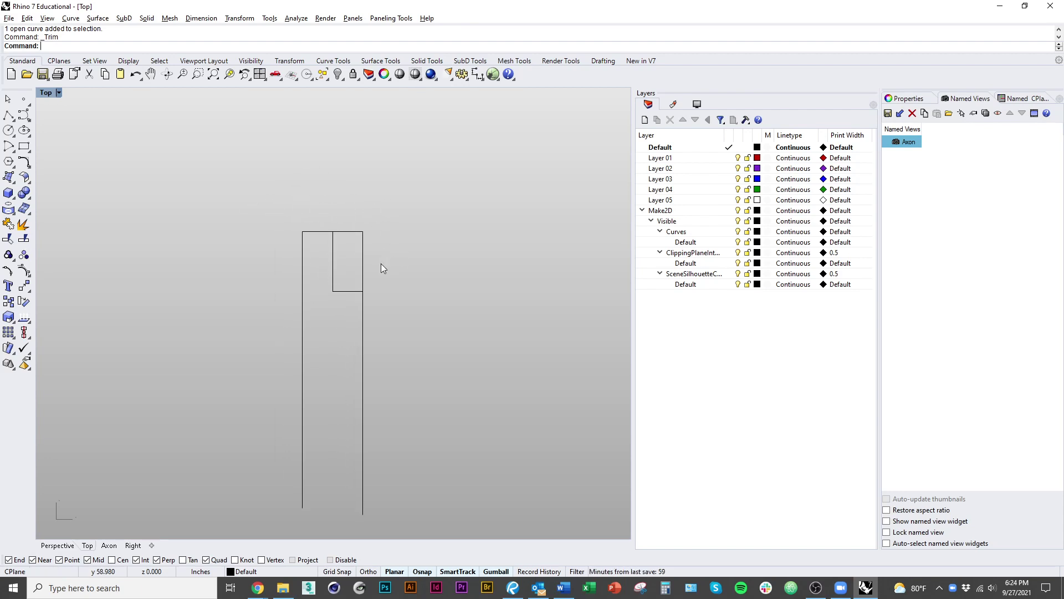
{"action": "type", "text": "pl"}
{"action": "key", "text": "Return"}
{"action": "left_click", "coordinate": [355, 284]}
{"action": "left_click", "coordinate": [246, 288]}
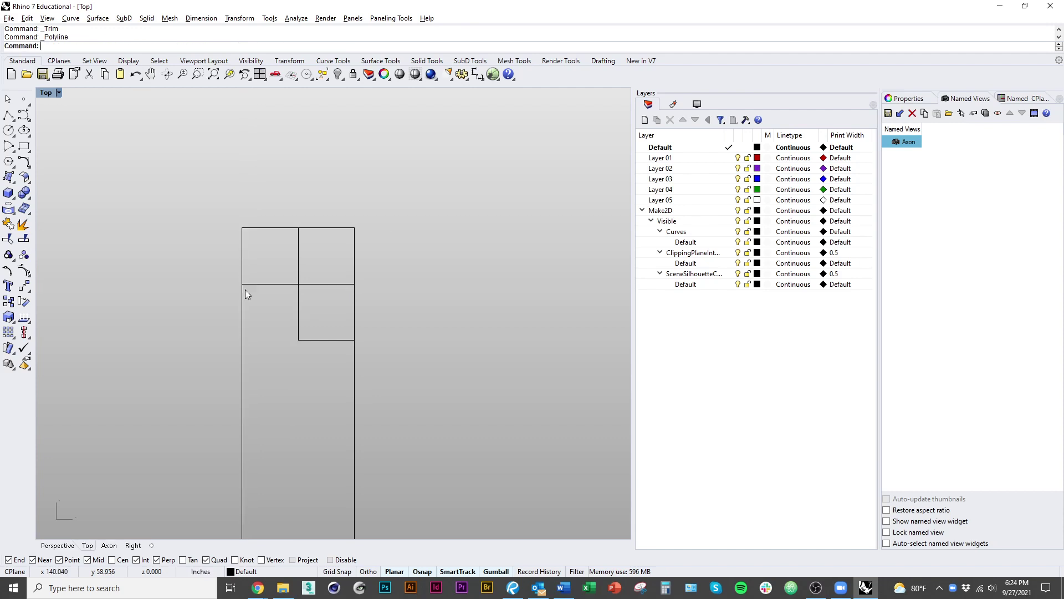
{"action": "key", "text": "Return"}
Step: Offset the mid-height horizontal line by 1/8 inch to both sides and delete the original line
{"action": "mouse_move", "coordinate": [309, 327]}
{"action": "right_mouse_down"}
{"action": "mouse_move", "coordinate": [360, 320]}
{"action": "mouse_move", "coordinate": [325, 332]}
{"action": "mouse_move", "coordinate": [306, 323]}
{"action": "right_mouse_up"}
{"action": "left_click", "coordinate": [322, 275]}
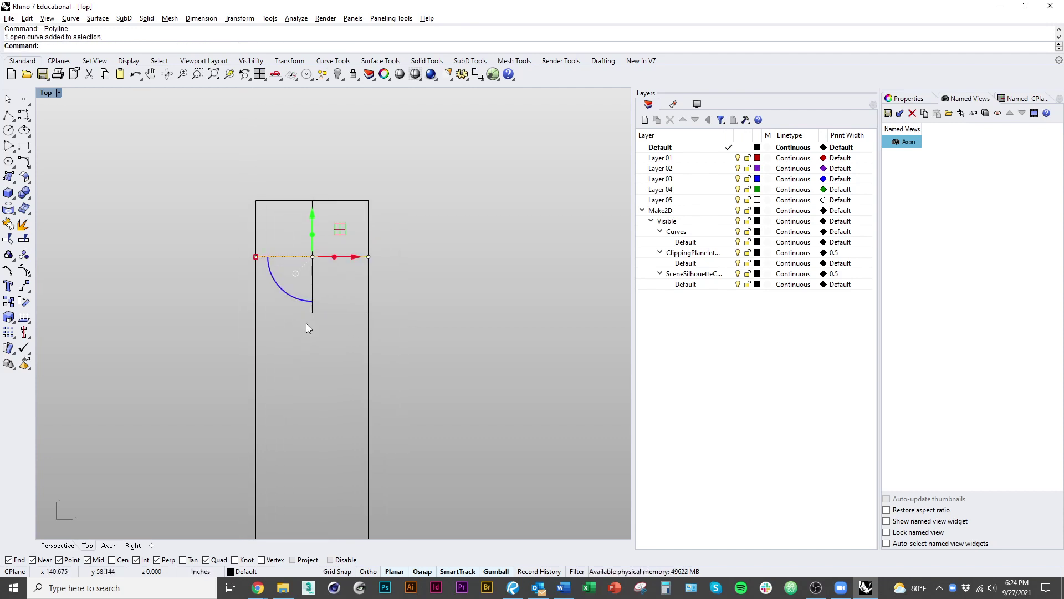
{"action": "type", "text": "offset"}
{"action": "key", "text": "Return"}
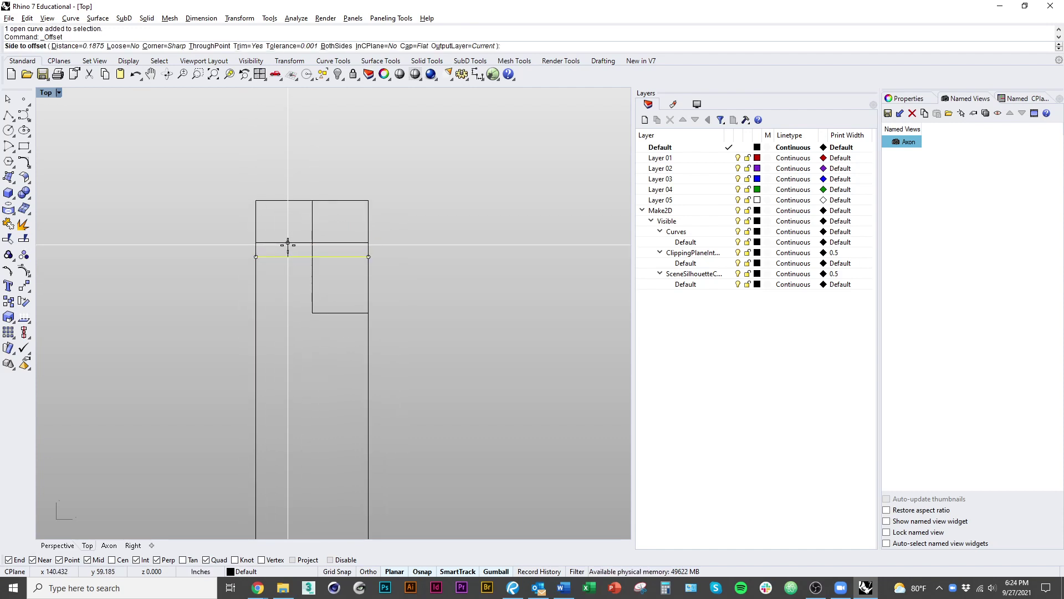
{"action": "type", "text": "1"}
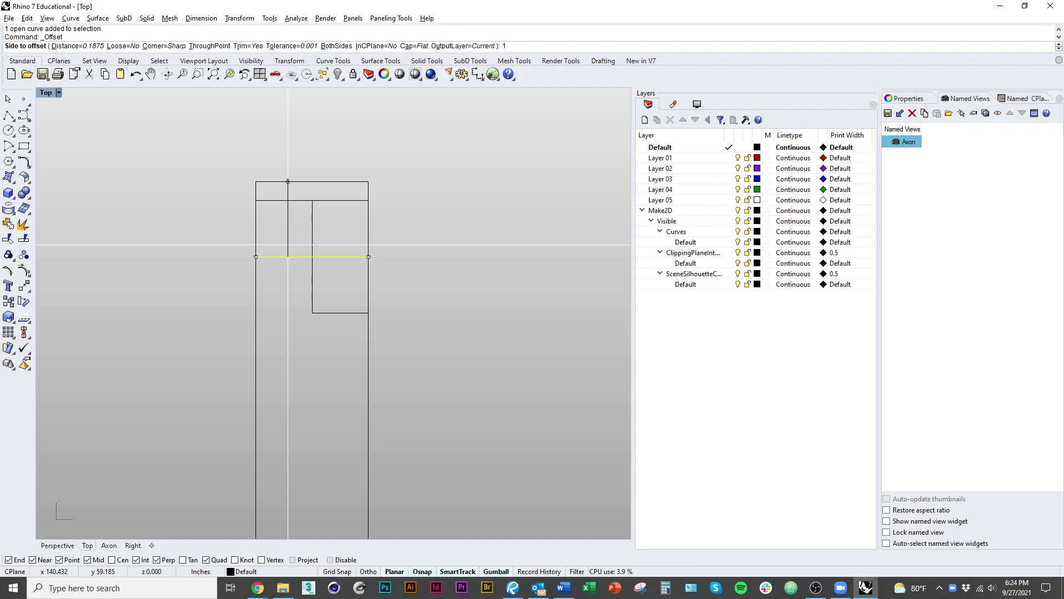
{"action": "type", "text": "/8"}
{"action": "key", "text": "Return"}
{"action": "type", "text": "b"}
{"action": "key", "text": "Return"}
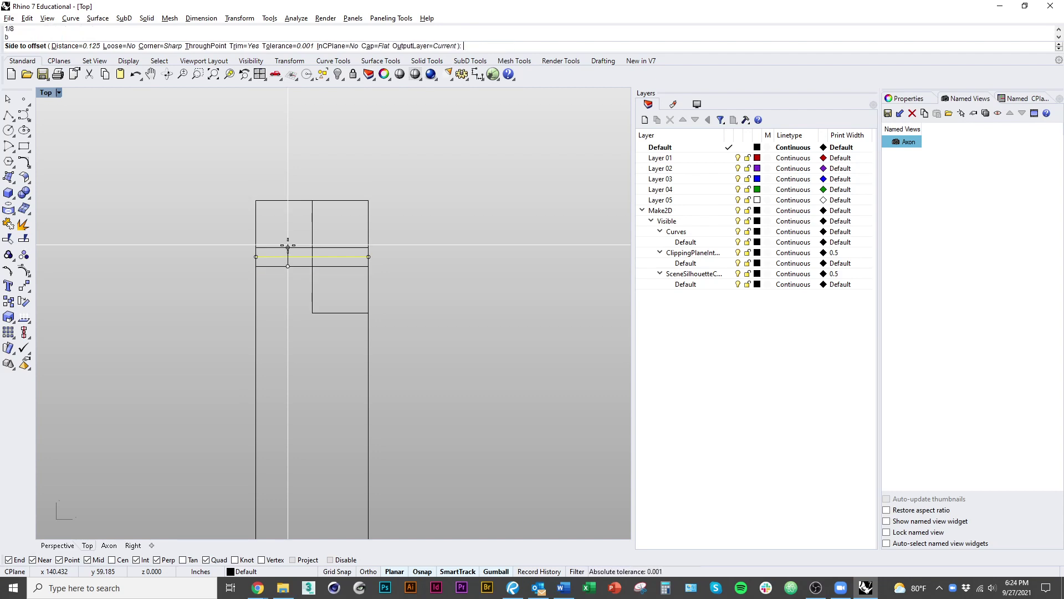
{"action": "left_click", "coordinate": [288, 246]}
{"action": "key", "text": "Delete"}
Step: Trim away the piece of the vertical centre line between the two dowel lines, using all the joint's curves as cutting objects
{"action": "scroll", "coordinate": [438, 291], "scroll_direction": "down", "scroll_amount": 2}
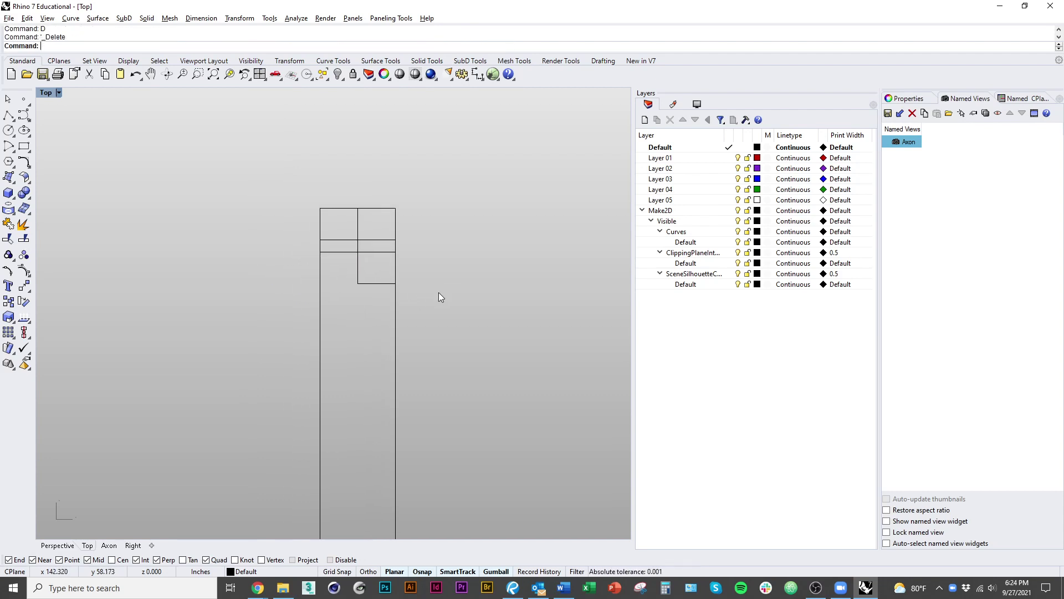
{"action": "key", "text": "ctrl+a"}
{"action": "scroll", "coordinate": [375, 223], "scroll_direction": "up", "scroll_amount": 5}
{"action": "key", "text": "ctrl+t"}
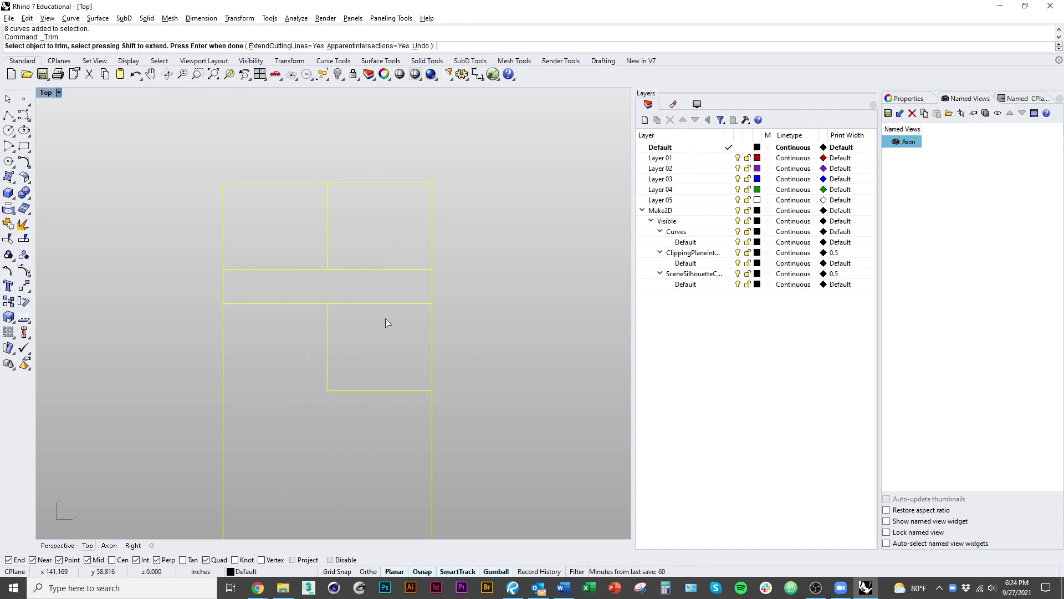
{"action": "key", "text": "Escape"}
{"action": "scroll", "coordinate": [371, 318], "scroll_direction": "down", "scroll_amount": 5}
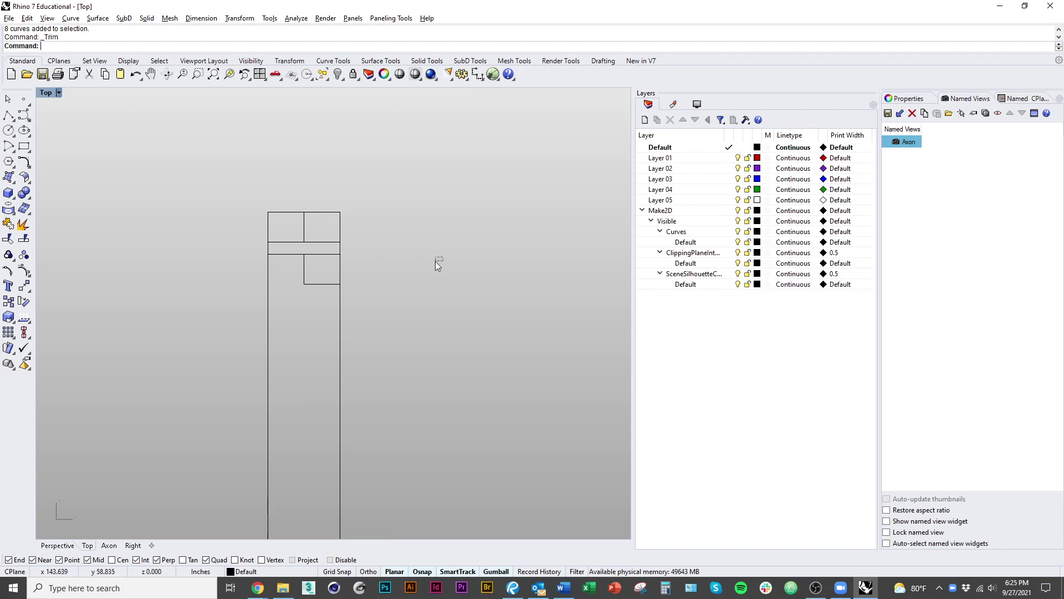
Step: Start the Rectangle command, examine the stool frame's cross rails in 3D, and return to the Top plan view
{"action": "scroll", "coordinate": [418, 341], "scroll_direction": "down", "scroll_amount": 8}
{"action": "right_click_drag", "start_coordinate": [379, 382], "coordinate": [367, 351]}
{"action": "scroll", "coordinate": [455, 347], "scroll_direction": "down", "scroll_amount": 4}
{"action": "right_click_drag", "start_coordinate": [418, 378], "coordinate": [251, 379]}
{"action": "scroll", "coordinate": [277, 321], "scroll_direction": "up", "scroll_amount": 6}
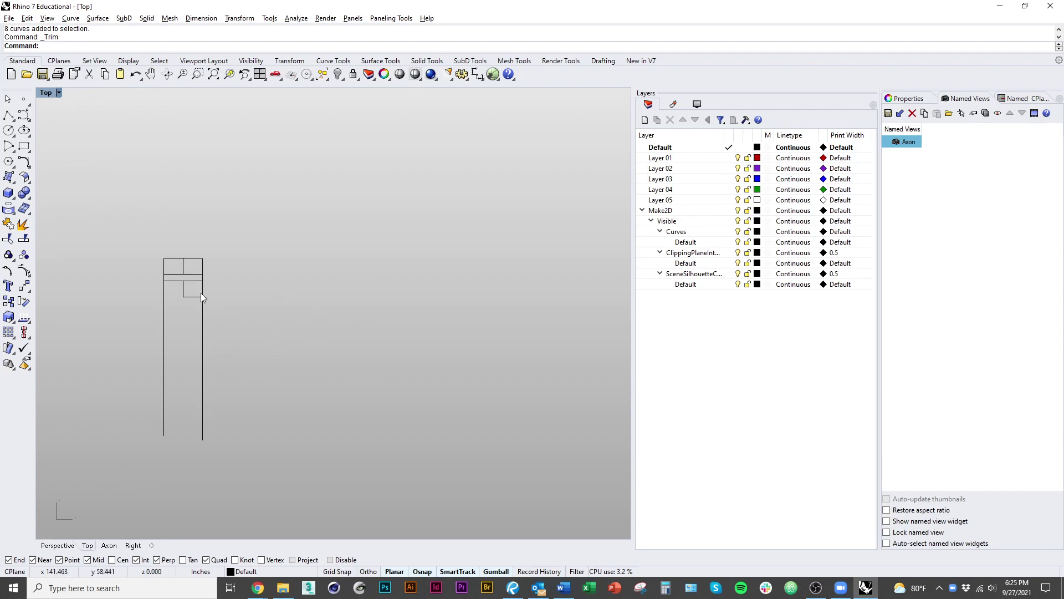
{"action": "scroll", "coordinate": [351, 310], "scroll_direction": "up", "scroll_amount": 2}
{"action": "type", "text": "Rectangle"}
{"action": "key", "text": "Return"}
{"action": "scroll", "coordinate": [366, 344], "scroll_direction": "down", "scroll_amount": 5}
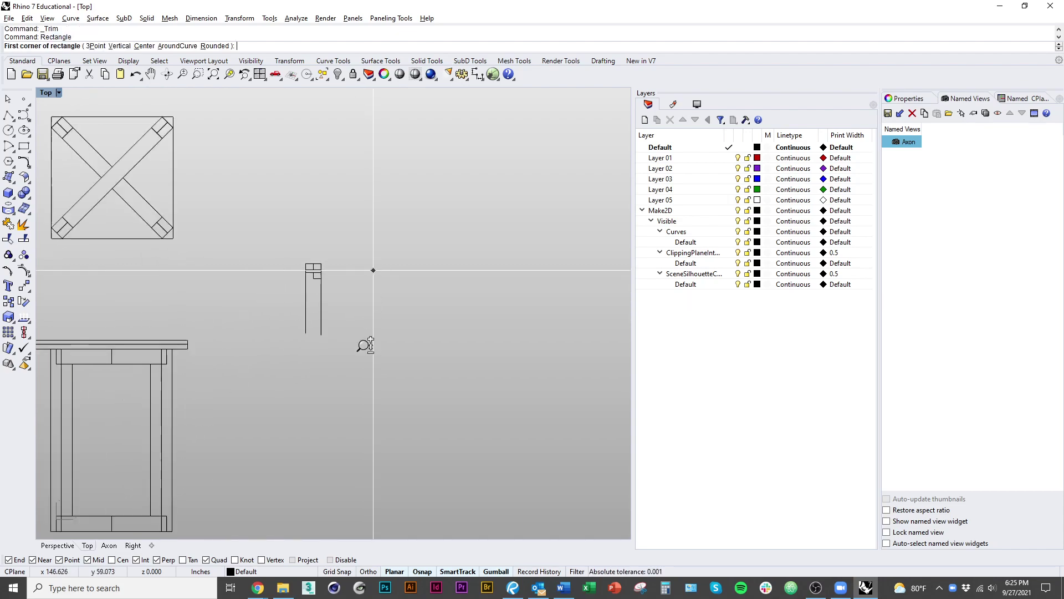
{"action": "scroll", "coordinate": [366, 345], "scroll_direction": "down", "scroll_amount": 2}
{"action": "right_click_drag", "start_coordinate": [351, 361], "coordinate": [432, 392], "text": "ctrl+shift"}
{"action": "scroll", "coordinate": [219, 227], "scroll_direction": "up", "scroll_amount": 8}
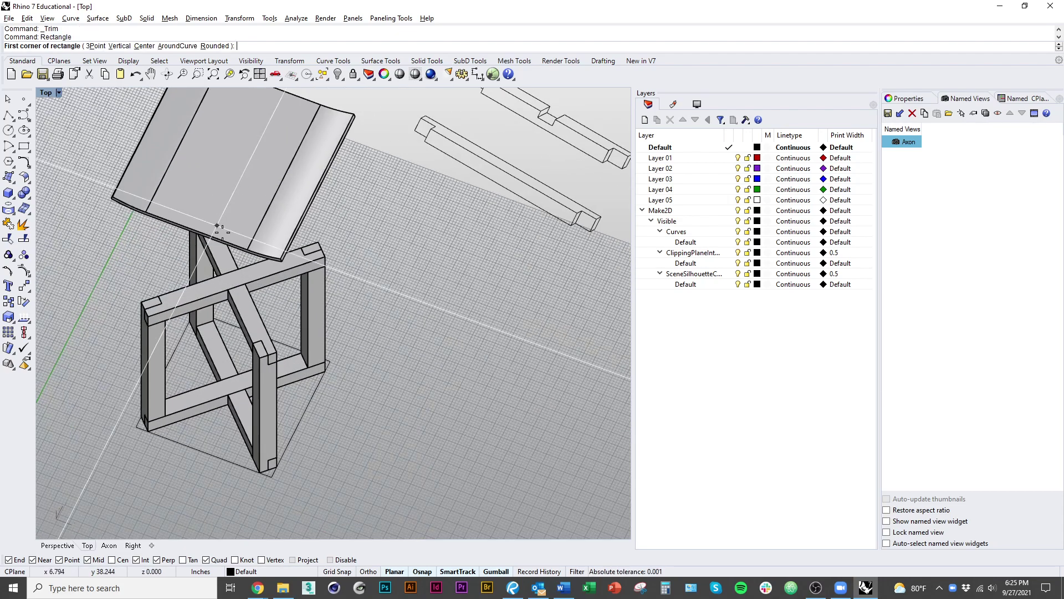
{"action": "scroll", "coordinate": [255, 264], "scroll_direction": "down", "scroll_amount": 5}
{"action": "scroll", "coordinate": [271, 266], "scroll_direction": "down", "scroll_amount": 6}
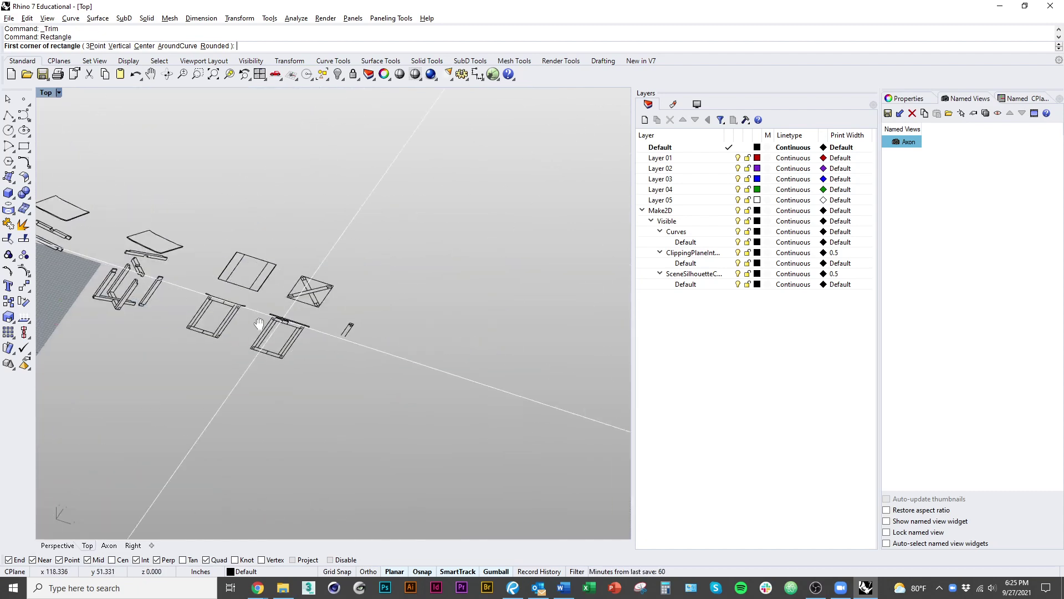
{"action": "key", "text": "ctrl+F1"}
Step: Draw a 1.5-inch square to the right of the leg joint detail
{"action": "scroll", "coordinate": [420, 384], "scroll_direction": "up", "scroll_amount": 8}
{"action": "right_click_drag", "start_coordinate": [304, 287], "coordinate": [459, 344]}
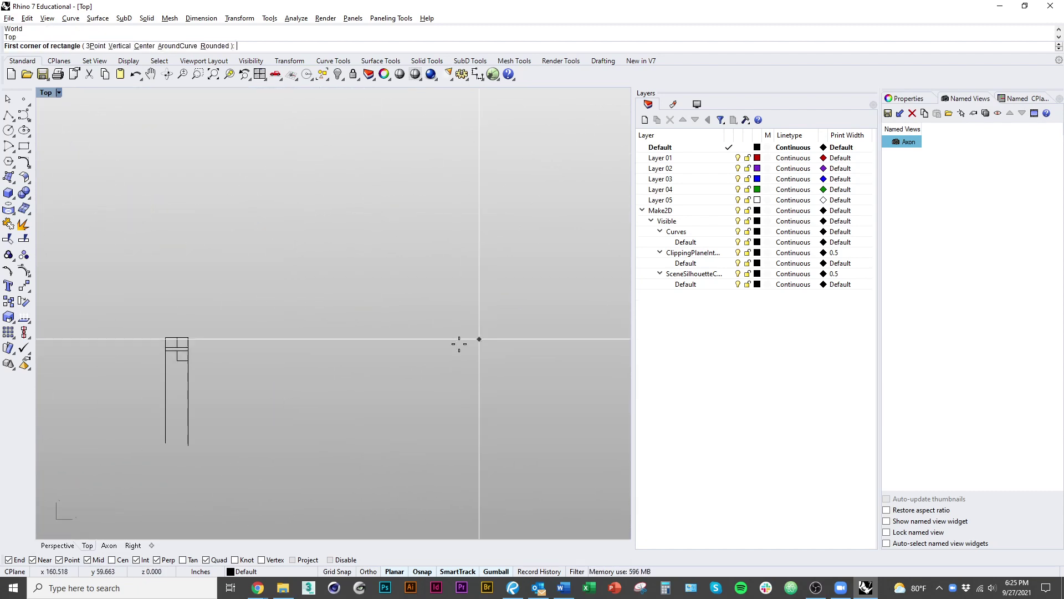
{"action": "left_click", "coordinate": [295, 337]}
{"action": "type", "text": "5"}
{"action": "key", "text": "Return"}
{"action": "key", "text": "Return"}
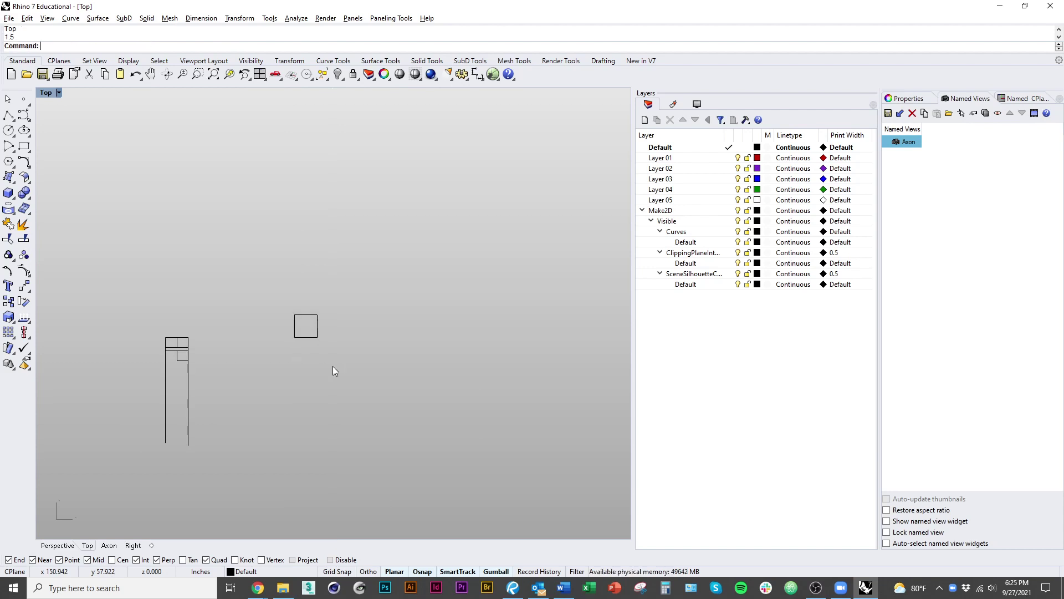
Step: Draw two parallel horizontal rail lines about 5.13 inches long, extending leftward from the new square's two left corners
{"action": "scroll", "coordinate": [317, 337], "scroll_direction": "up", "scroll_amount": 8}
{"action": "left_click_drag", "start_coordinate": [319, 334], "coordinate": [338, 411]}
{"action": "right_click_drag", "start_coordinate": [341, 466], "coordinate": [370, 397]}
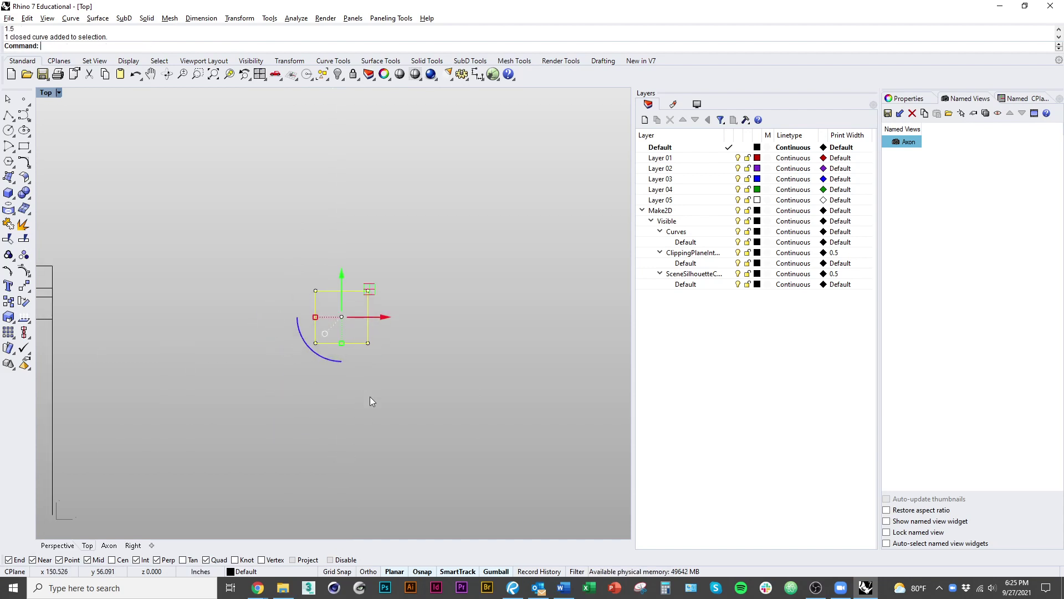
{"action": "scroll", "coordinate": [369, 395], "scroll_direction": "up", "scroll_amount": 5}
{"action": "key", "text": "Escape"}
{"action": "type", "text": "pl"}
{"action": "key", "text": "Return"}
{"action": "left_click", "coordinate": [280, 228]}
{"action": "scroll", "coordinate": [254, 257], "scroll_direction": "down", "scroll_amount": 3}
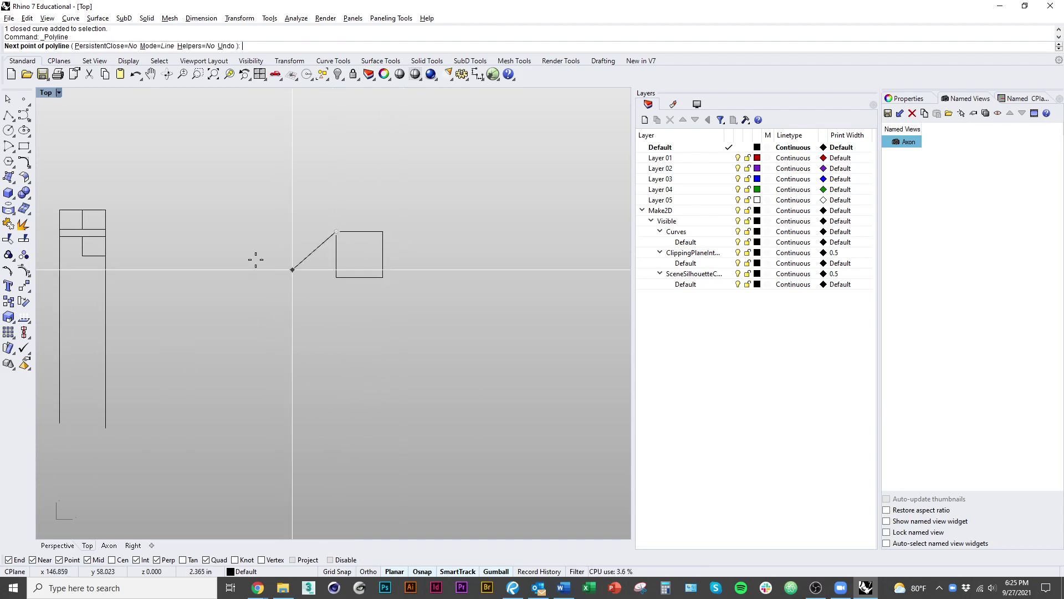
{"action": "left_click", "coordinate": [179, 231]}
{"action": "key", "text": "Return"}
{"action": "key", "text": "Return"}
{"action": "left_click", "coordinate": [336, 278]}
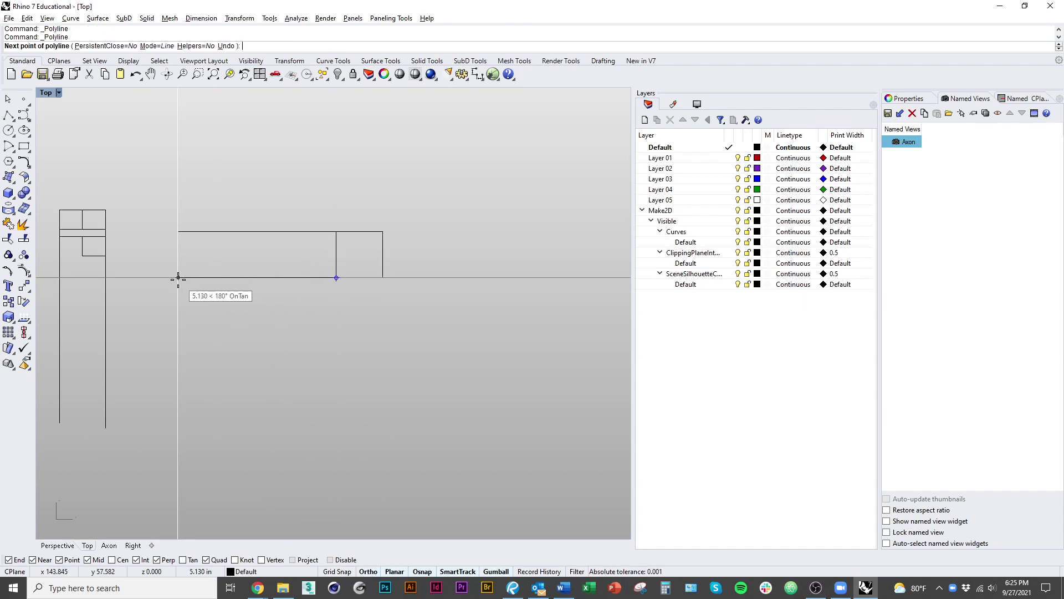
{"action": "left_click", "coordinate": [178, 277]}
{"action": "key", "text": "Return"}
Step: Mirror the two rail lines across the square's vertical centre axis to extend the rail on the other side
{"action": "left_click_drag", "start_coordinate": [333, 398], "coordinate": [281, 218]}
{"action": "type", "text": "mi"}
{"action": "key", "text": "Return"}
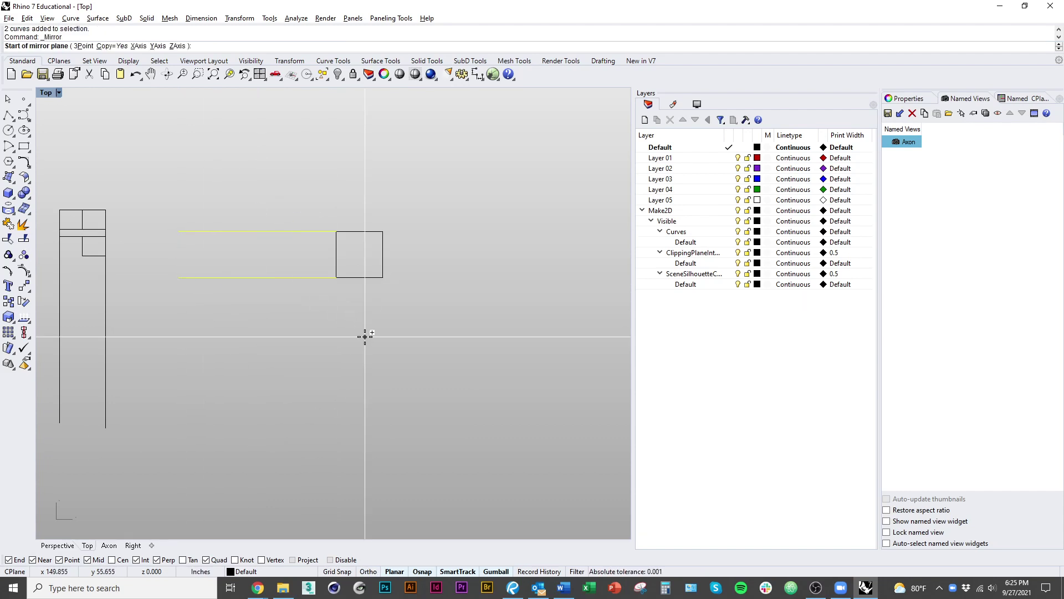
{"action": "left_click", "coordinate": [359, 278]}
{"action": "left_click", "coordinate": [359, 347], "text": "shift"}
{"action": "left_click", "coordinate": [370, 356]}
Step: Draw a horizontal line across the square at mid-height, between the midpoints of its two vertical sides
{"action": "right_click_drag", "start_coordinate": [415, 320], "coordinate": [415, 387]}
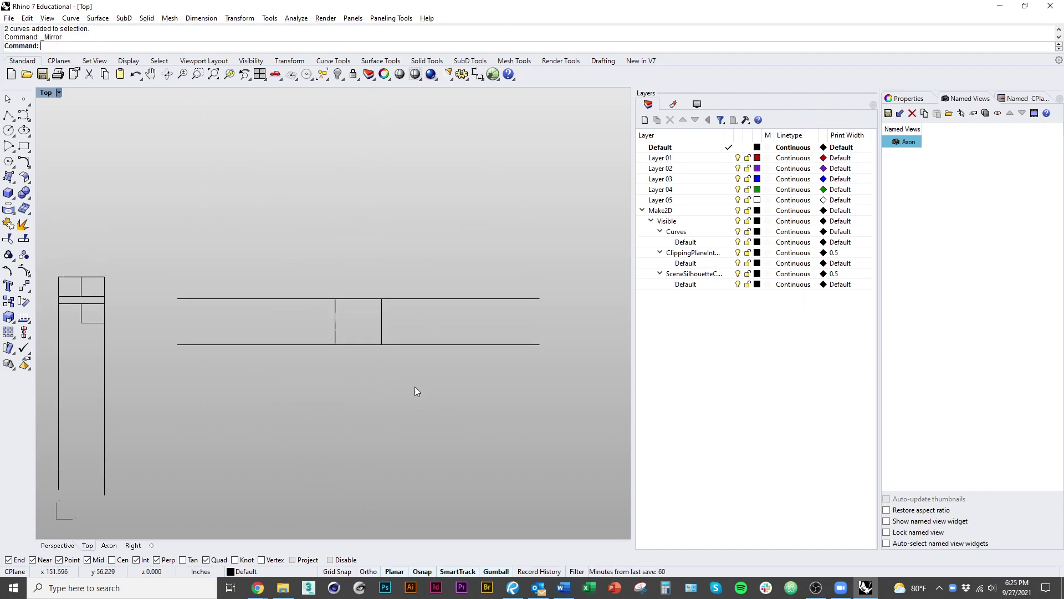
{"action": "scroll", "coordinate": [384, 331], "scroll_direction": "up", "scroll_amount": 6}
{"action": "type", "text": "pl"}
{"action": "key", "text": "Return"}
{"action": "left_click", "coordinate": [381, 311]}
{"action": "left_click", "coordinate": [292, 311]}
{"action": "key", "text": "Return"}
Step: Trim away the lower halves of the square's vertical sides, using all the rail curves as cutting objects
{"action": "scroll", "coordinate": [355, 341], "scroll_direction": "down", "scroll_amount": 3}
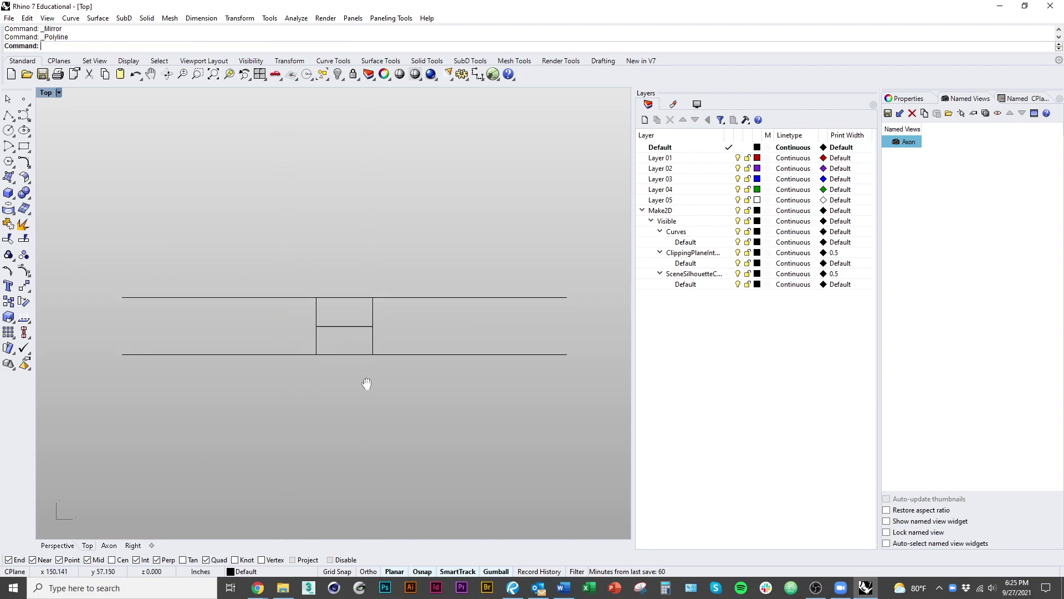
{"action": "key", "text": "ctrl+a"}
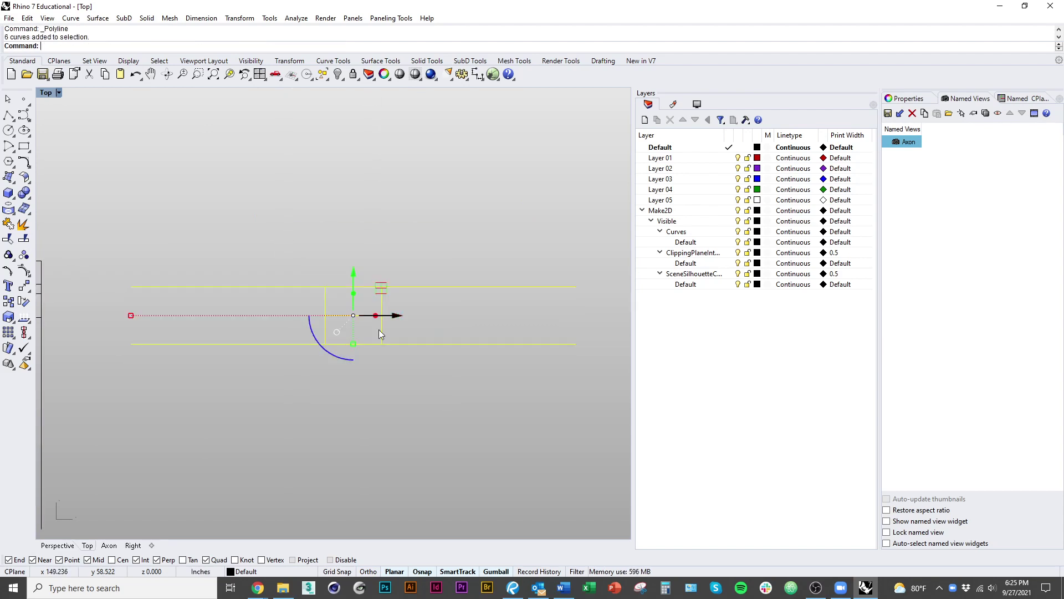
{"action": "type", "text": "tr"}
{"action": "key", "text": "Return"}
{"action": "left_click", "coordinate": [381, 330]}
{"action": "left_click", "coordinate": [325, 335]}
{"action": "key", "text": "Return"}
{"action": "left_click", "coordinate": [338, 344]}
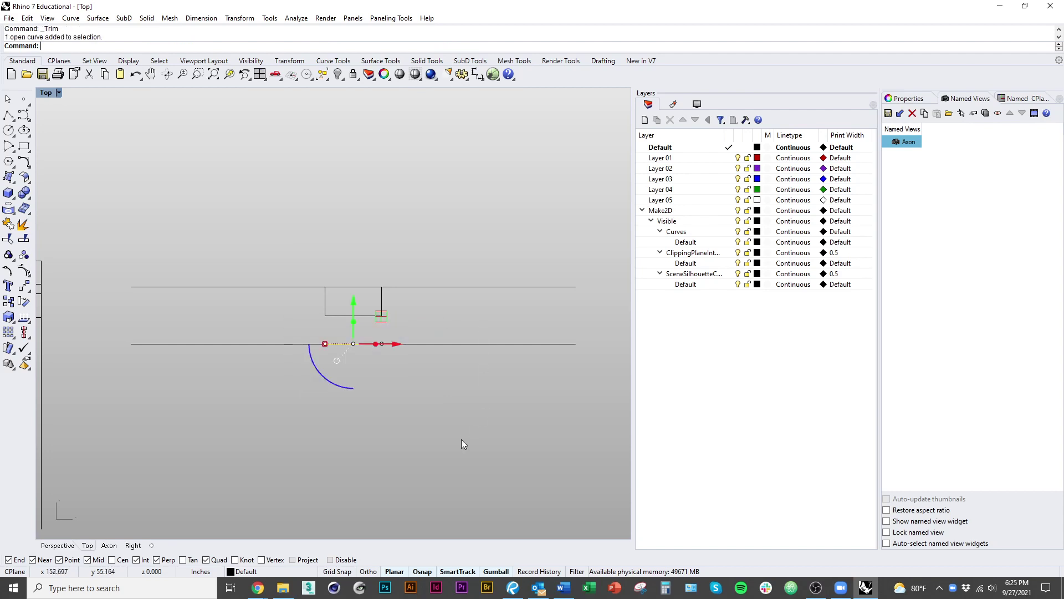
{"action": "key", "text": "Delete"}
{"action": "scroll", "coordinate": [355, 372], "scroll_direction": "up", "scroll_amount": 2}
{"action": "key", "text": "ctrl+z"}
Step: Join the collinear segments along the rail's lower edge into one curve
{"action": "left_click_drag", "start_coordinate": [526, 434], "coordinate": [208, 344]}
{"action": "key", "text": "ctrl+j"}
{"action": "left_click", "coordinate": [390, 442]}
Step: Draw a vertical line between the rail's upper and lower edges, to the left of the lap notch
{"action": "scroll", "coordinate": [369, 426], "scroll_direction": "down", "scroll_amount": 2}
{"action": "right_click_drag", "start_coordinate": [450, 458], "coordinate": [348, 412]}
{"action": "scroll", "coordinate": [372, 312], "scroll_direction": "down", "scroll_amount": 6}
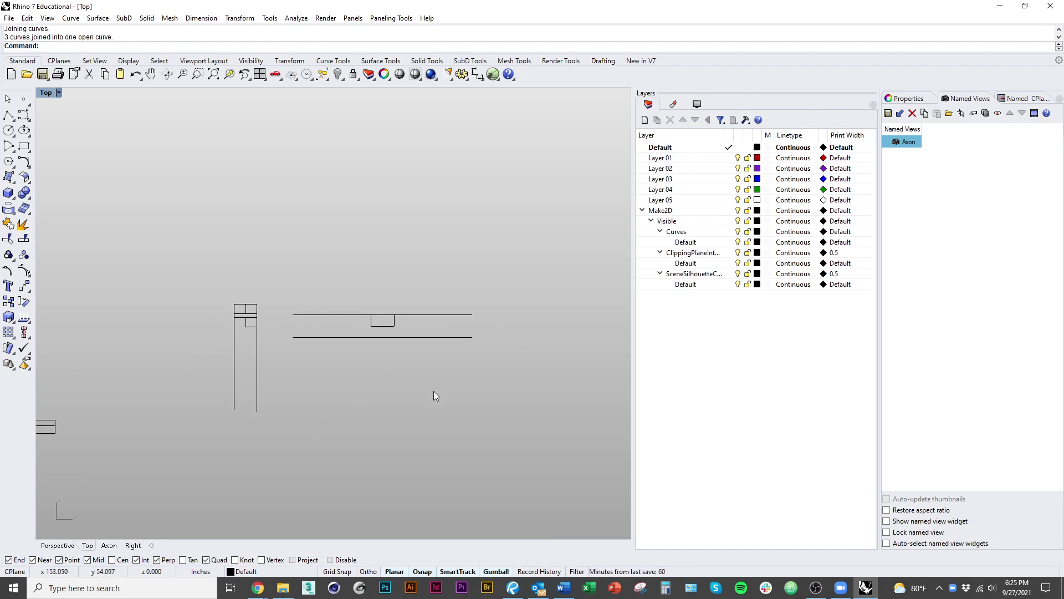
{"action": "scroll", "coordinate": [415, 321], "scroll_direction": "up", "scroll_amount": 4}
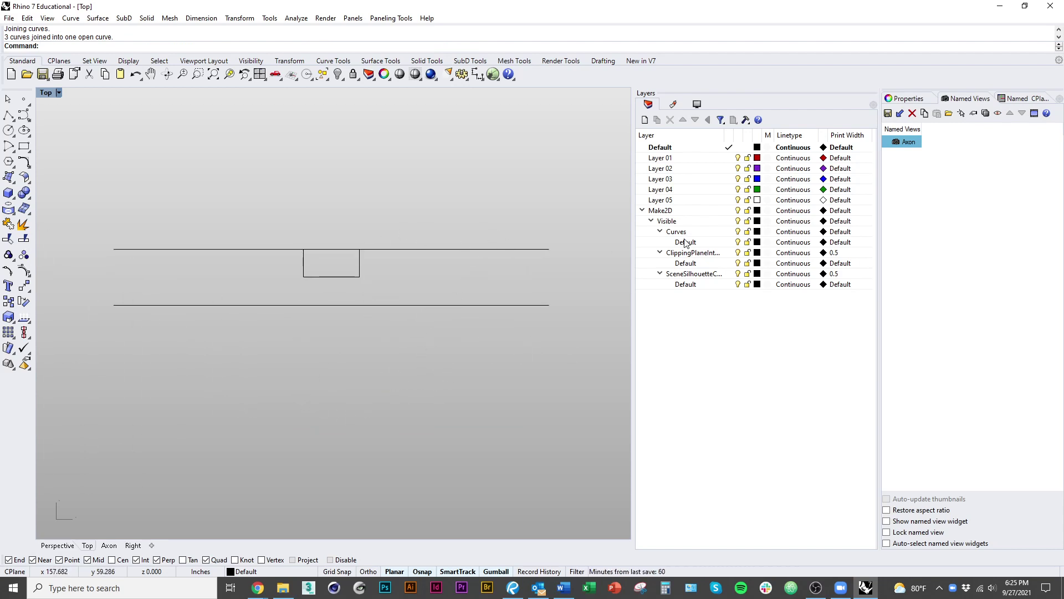
{"action": "right_click_drag", "start_coordinate": [422, 301], "coordinate": [504, 347]}
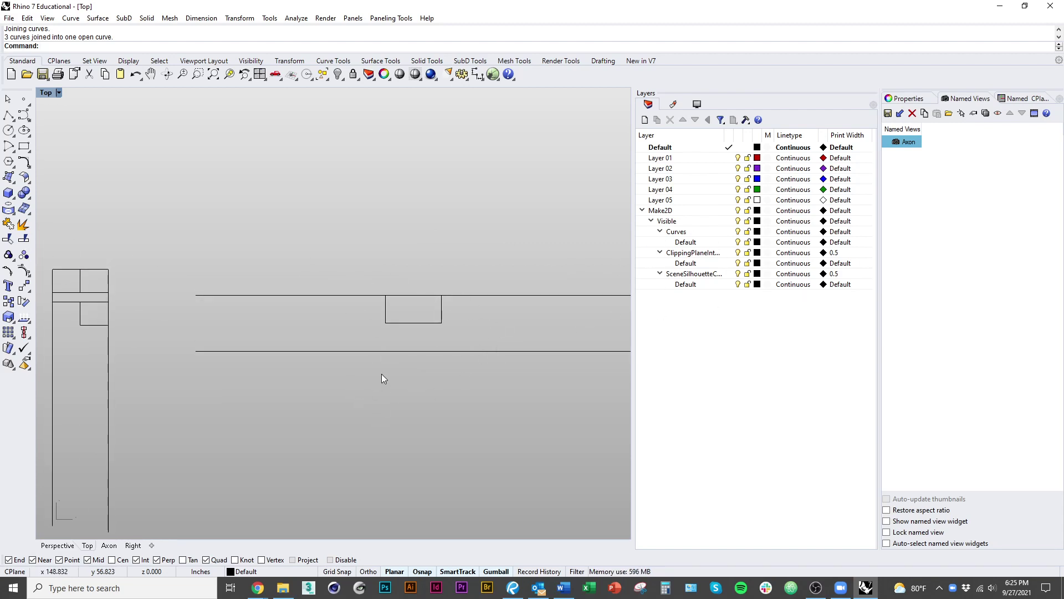
{"action": "scroll", "coordinate": [316, 314], "scroll_direction": "up", "scroll_amount": 1}
{"action": "type", "text": "pl"}
{"action": "key", "text": "Return"}
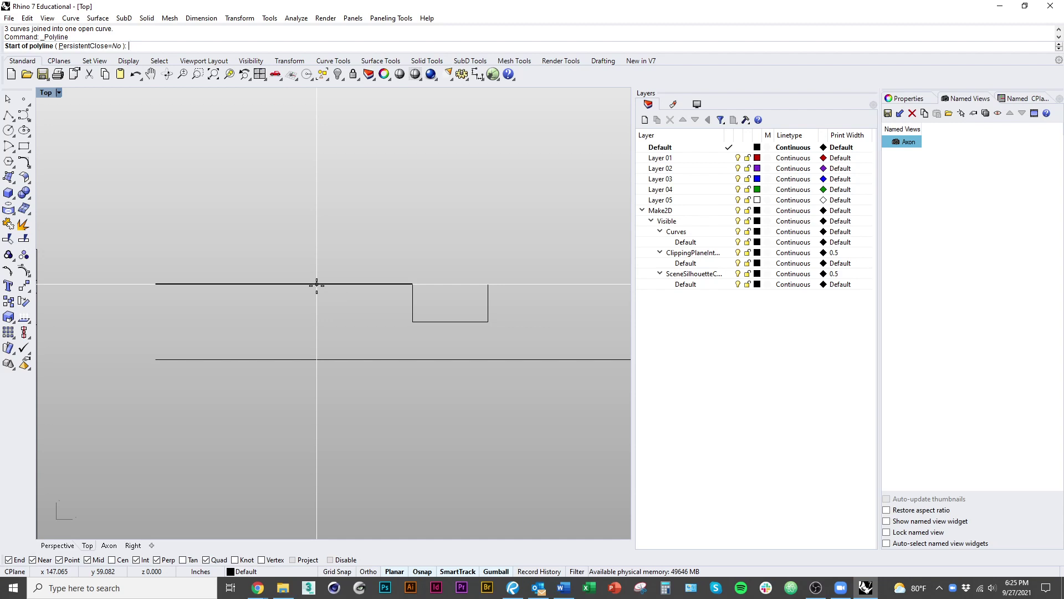
{"action": "left_click", "coordinate": [317, 285]}
{"action": "left_click", "coordinate": [317, 360]}
{"action": "key", "text": "Return"}
{"action": "scroll", "coordinate": [327, 318], "scroll_direction": "up", "scroll_amount": 4}
{"action": "key", "text": "Return"}
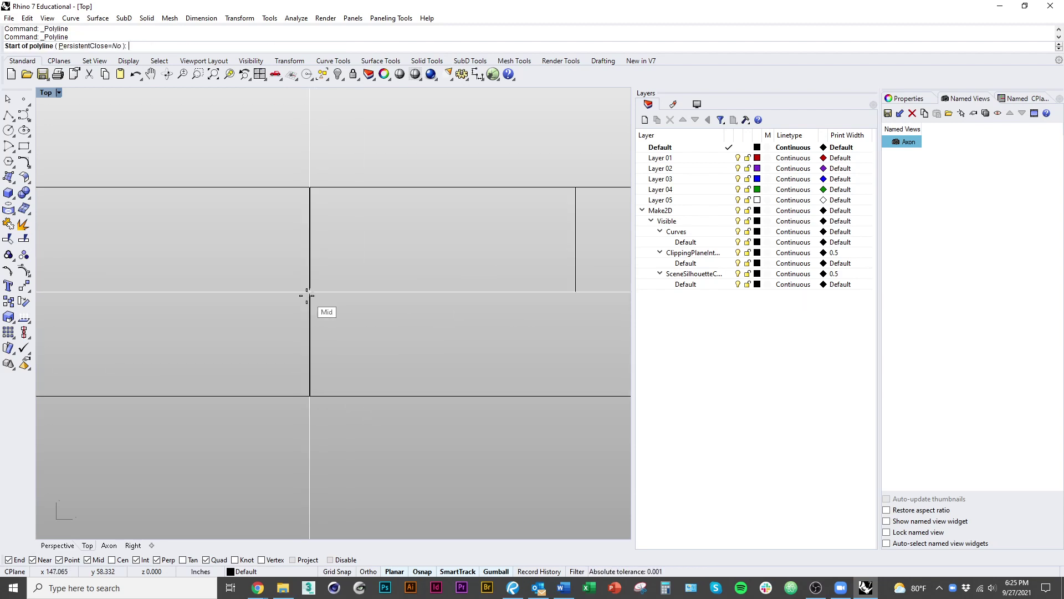
{"action": "scroll", "coordinate": [294, 295], "scroll_direction": "down", "scroll_amount": 3}
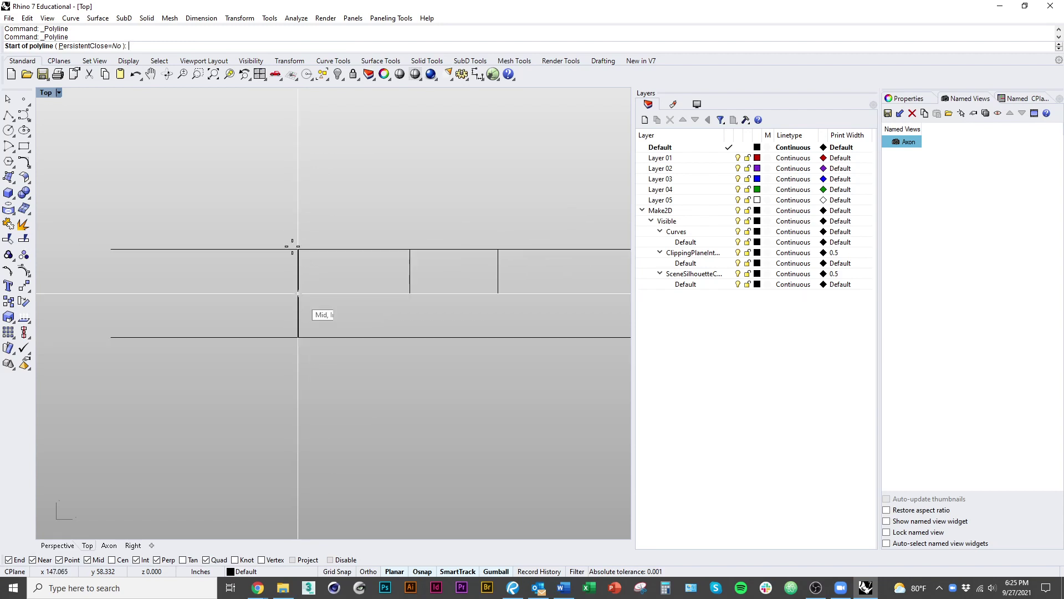
{"action": "scroll", "coordinate": [299, 288], "scroll_direction": "up", "scroll_amount": 3}
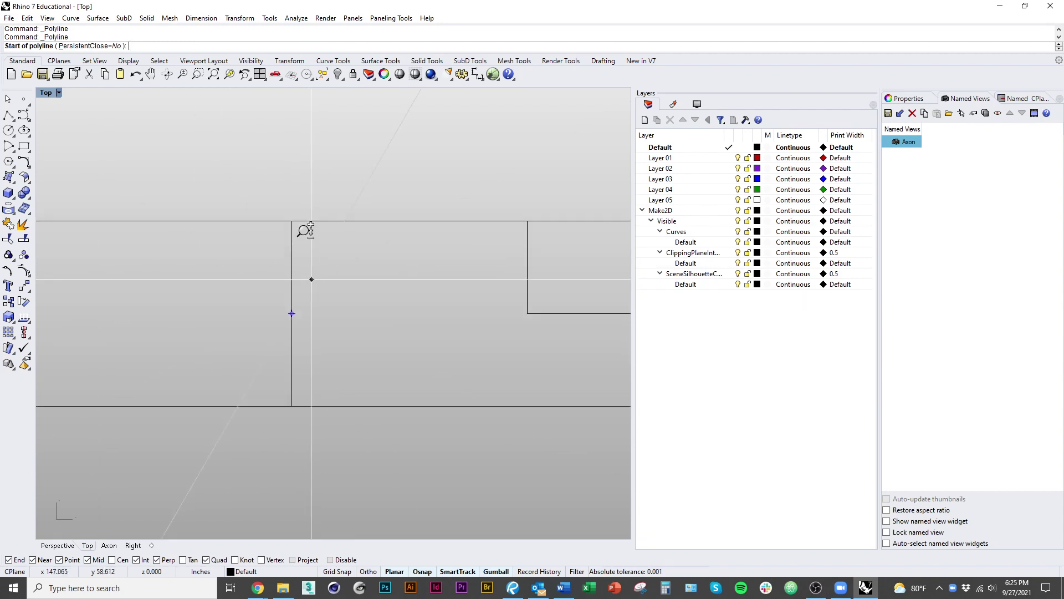
{"action": "key", "text": "Escape"}
Step: Draw a short horizontal line centred on the vertical line's midpoint, using the Line command's BothSides option
{"action": "type", "text": "Line"}
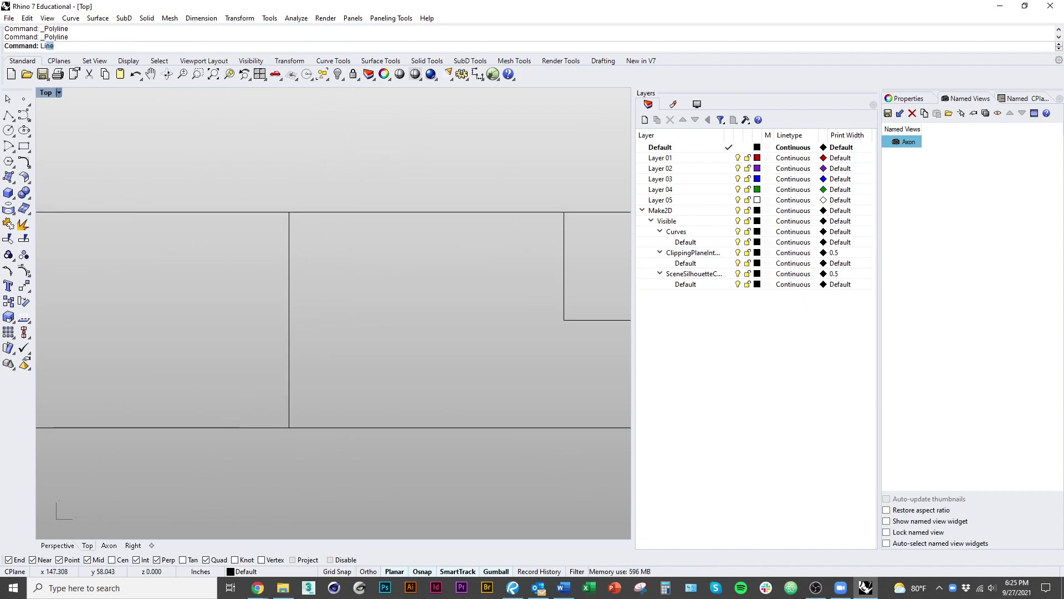
{"action": "key", "text": "Return"}
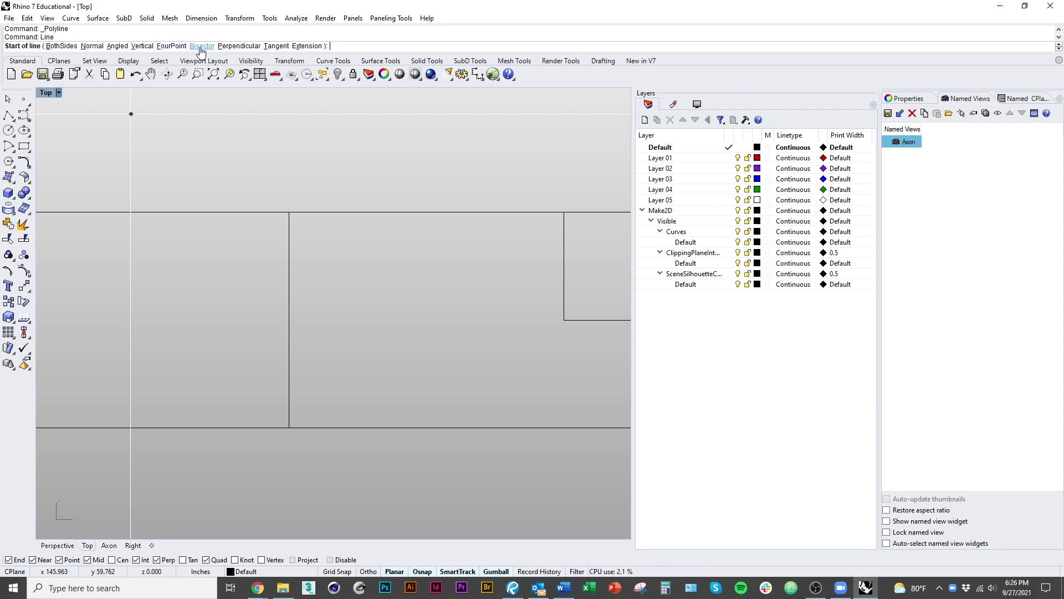
{"action": "left_click", "coordinate": [202, 46]}
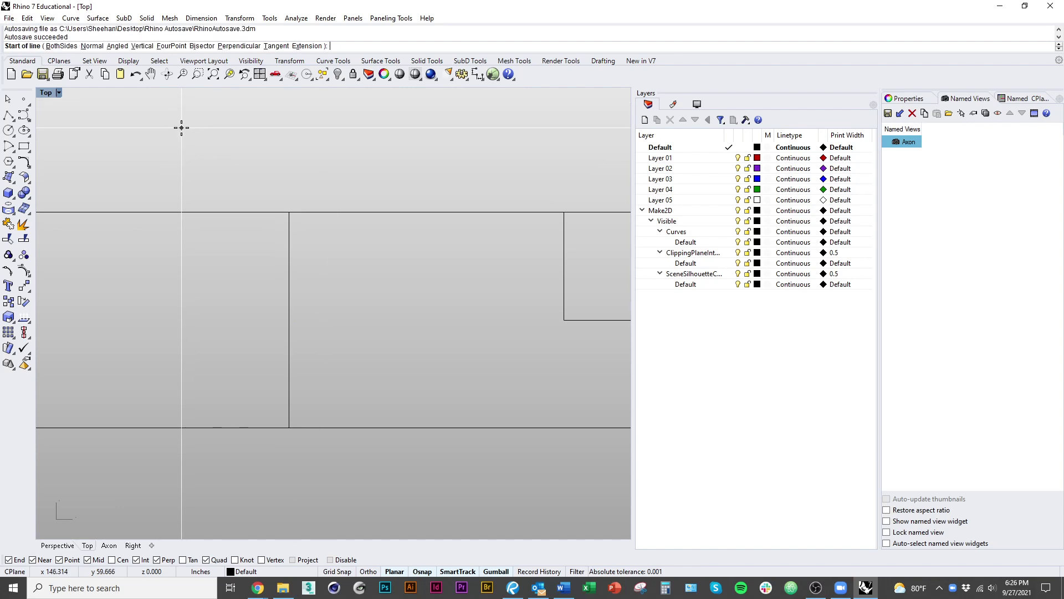
{"action": "left_click", "coordinate": [61, 46]}
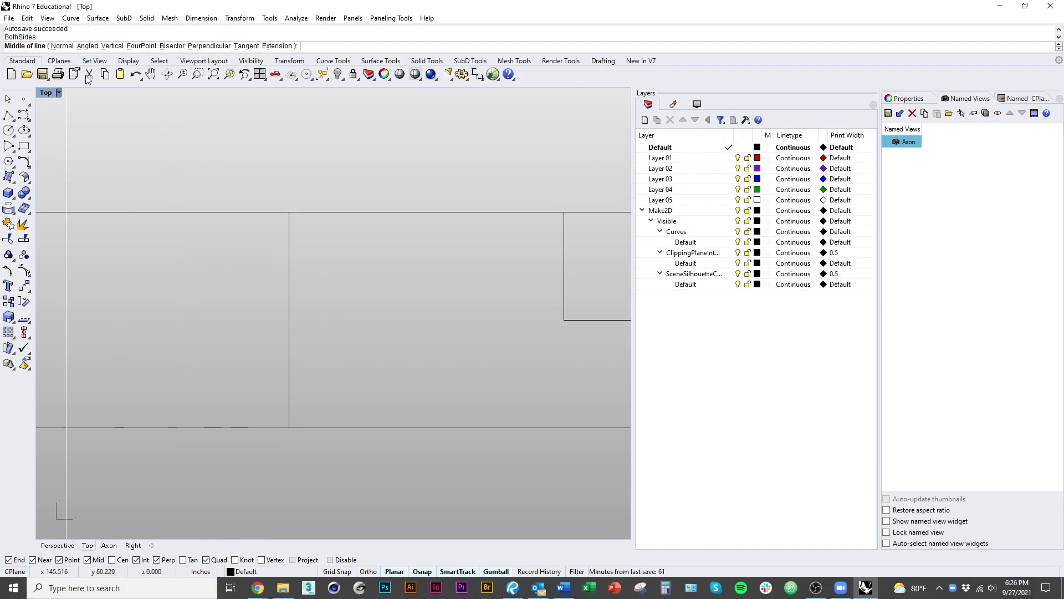
{"action": "left_click", "coordinate": [289, 320]}
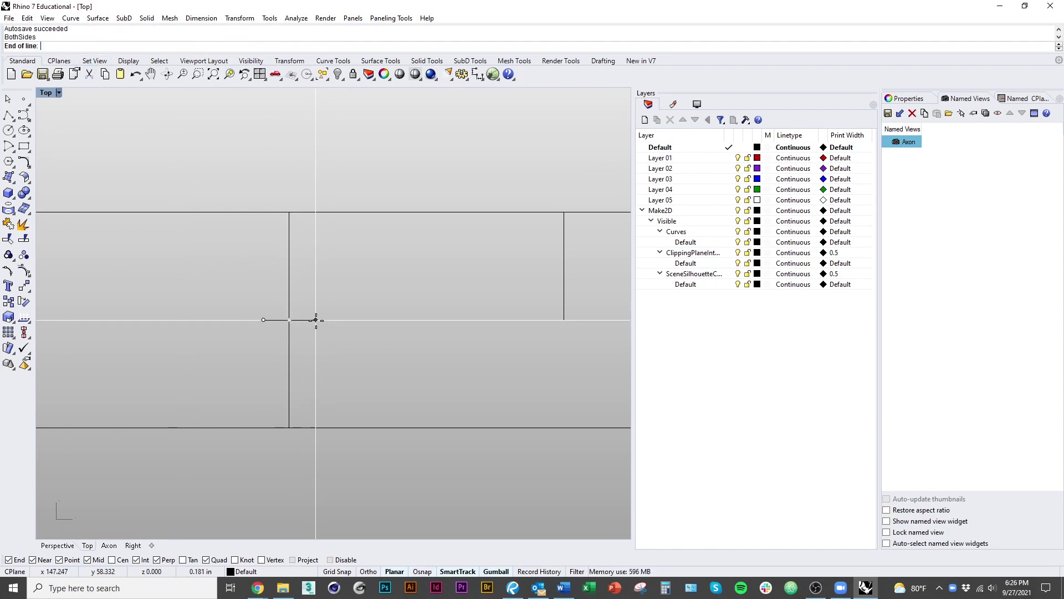
{"action": "left_click", "coordinate": [319, 320]}
Step: Draw a sloped line from the short horizontal line's right end up to the vertical line, forming part of a break mark
{"action": "type", "text": "pl"}
{"action": "key", "text": "Return"}
{"action": "scroll", "coordinate": [324, 335], "scroll_direction": "up", "scroll_amount": 2}
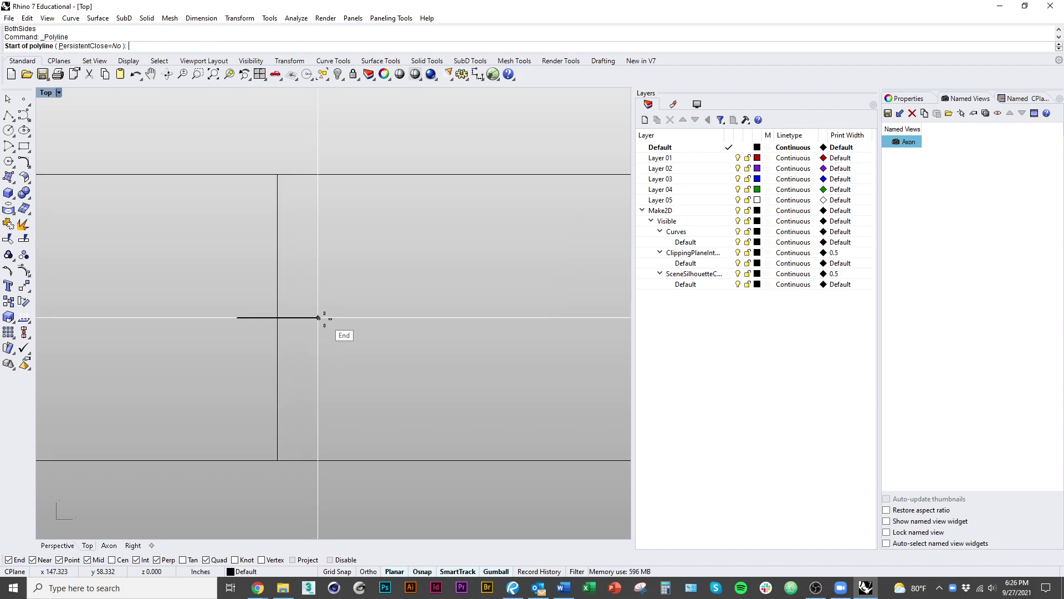
{"action": "left_click", "coordinate": [320, 319]}
{"action": "left_click", "coordinate": [277, 294]}
{"action": "key", "text": "Return"}
{"action": "right_click_drag", "start_coordinate": [323, 347], "coordinate": [361, 333]}
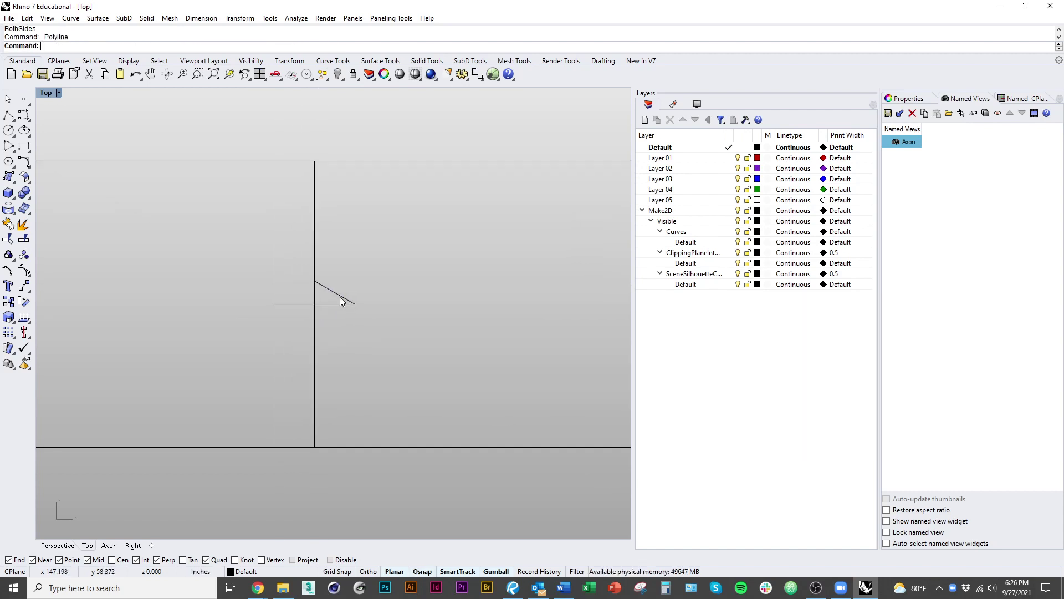
Step: Rotate a copy of the sloped line half a turn about the vertical line's midpoint to complete the zigzag
{"action": "left_click", "coordinate": [340, 297]}
{"action": "type", "text": "ro"}
{"action": "key", "text": "Return"}
{"action": "left_click", "coordinate": [314, 304]}
{"action": "type", "text": "c"}
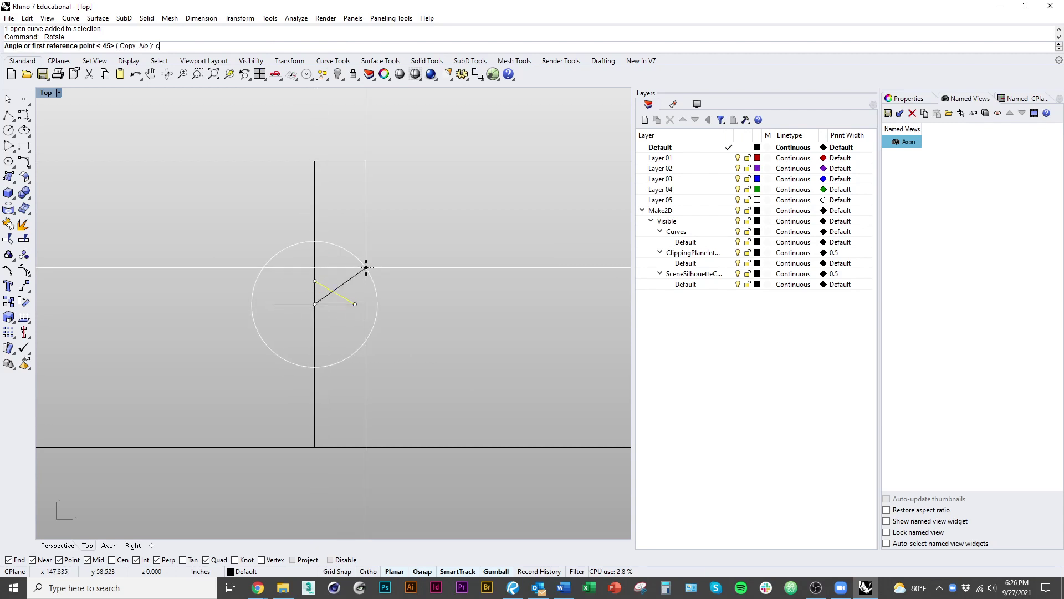
{"action": "key", "text": "Return"}
{"action": "left_click", "coordinate": [315, 206], "text": "shift"}
{"action": "left_click", "coordinate": [318, 403], "text": "shift"}
{"action": "left_click", "coordinate": [406, 387]}
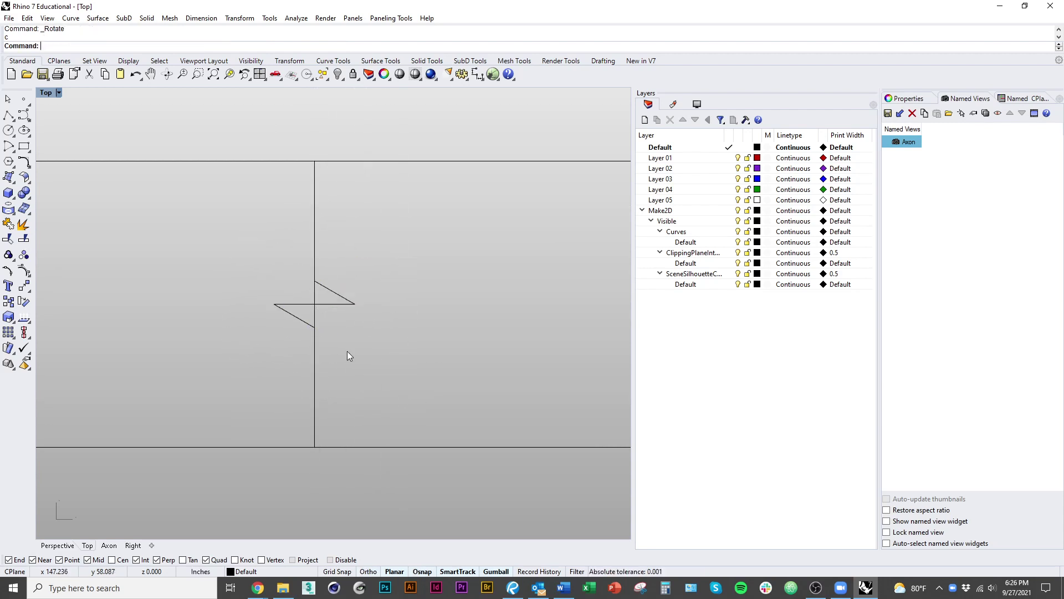
Step: Trim the vertical line inside the zigzag and join the remaining pieces into one break line curve
{"action": "scroll", "coordinate": [337, 358], "scroll_direction": "down", "scroll_amount": 3}
{"action": "left_click_drag", "start_coordinate": [401, 370], "coordinate": [265, 296]}
{"action": "scroll", "coordinate": [311, 298], "scroll_direction": "up", "scroll_amount": 3}
{"action": "type", "text": "tr"}
{"action": "key", "text": "Return"}
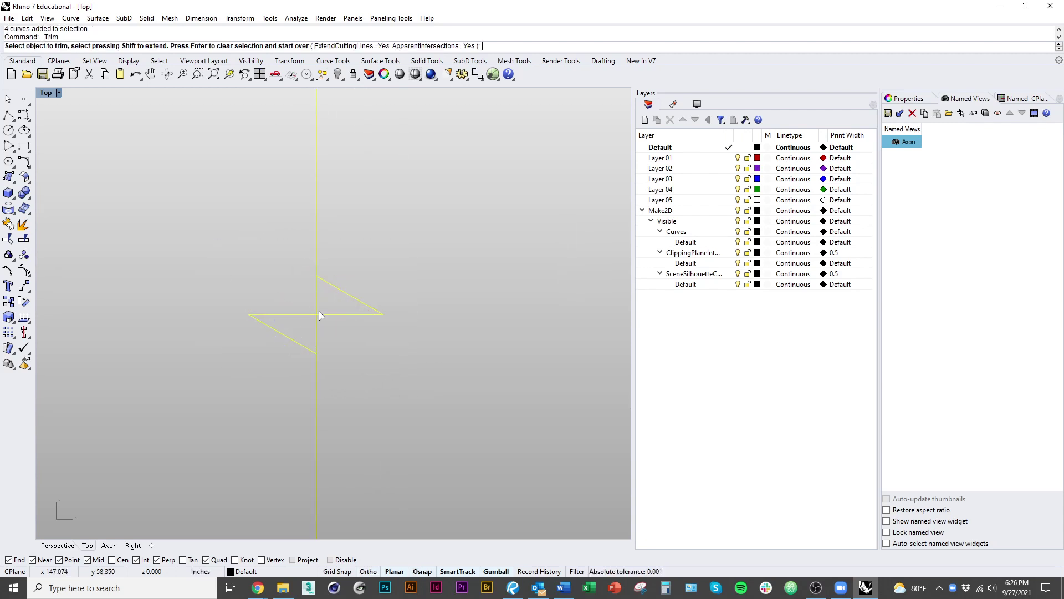
{"action": "left_click", "coordinate": [319, 311]}
{"action": "key", "text": "Return"}
{"action": "key", "text": "ctrl+j"}
{"action": "scroll", "coordinate": [356, 332], "scroll_direction": "down", "scroll_amount": 12}
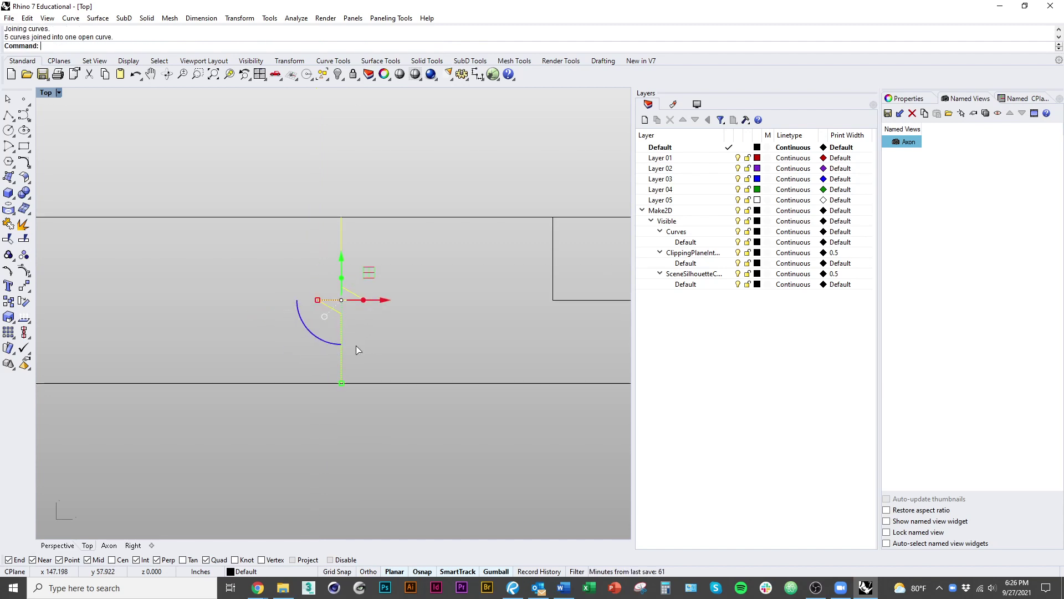
Step: Try to stretch the break line by moving its upper control point above the rail, and undo the change
{"action": "right_click_drag", "start_coordinate": [377, 347], "coordinate": [351, 344]}
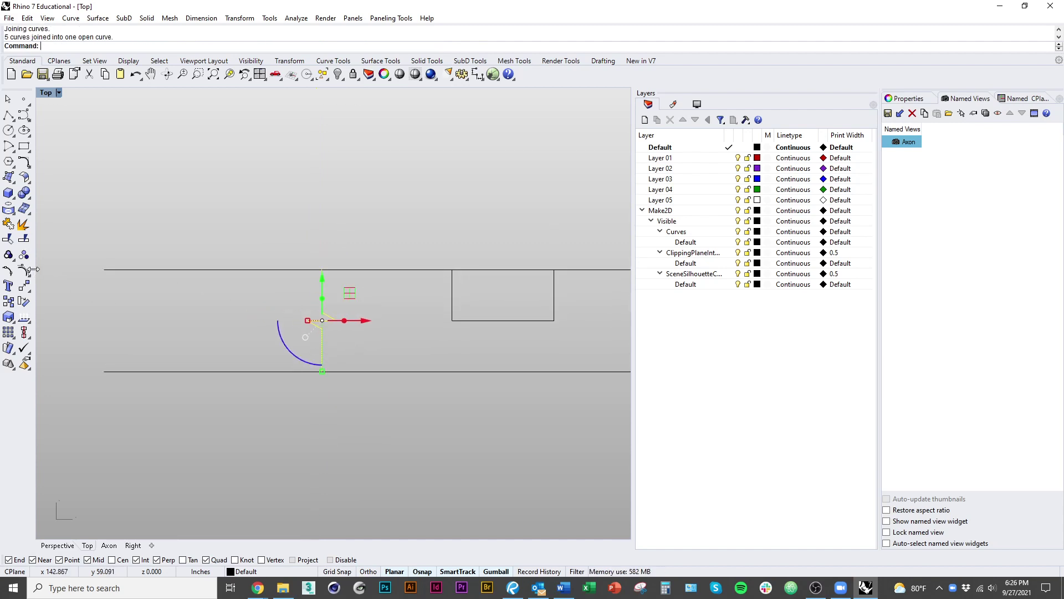
{"action": "key", "text": "F10"}
{"action": "left_click_drag", "start_coordinate": [337, 284], "coordinate": [322, 207]}
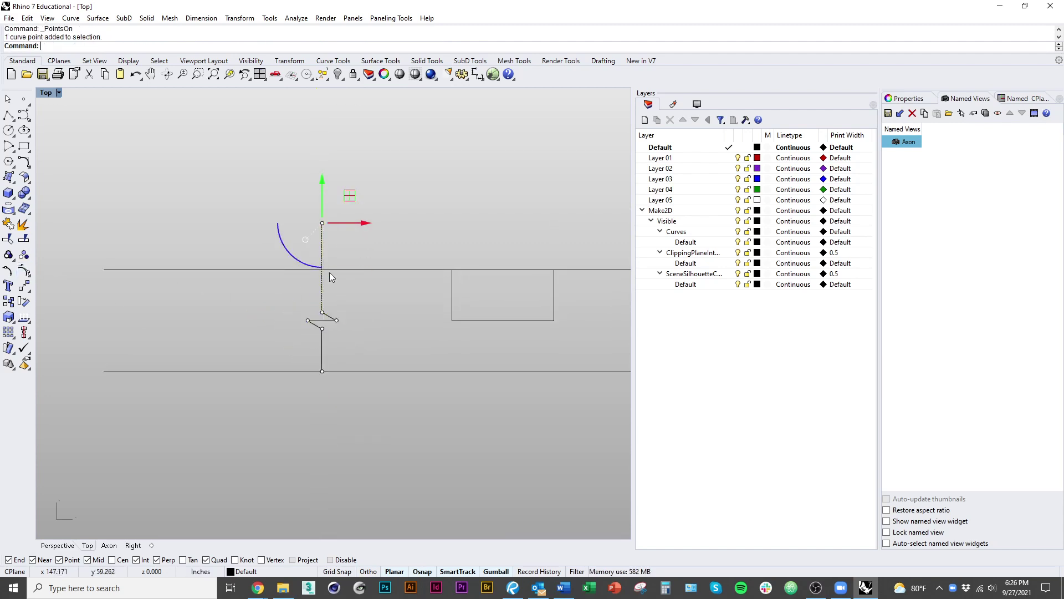
{"action": "key", "text": "ctrl+z"}
{"action": "key", "text": "ctrl+z"}
Step: Scale the break line's two end points outward from its centre so it extends past both rail edges
{"action": "scroll", "coordinate": [333, 341], "scroll_direction": "up", "scroll_amount": 5}
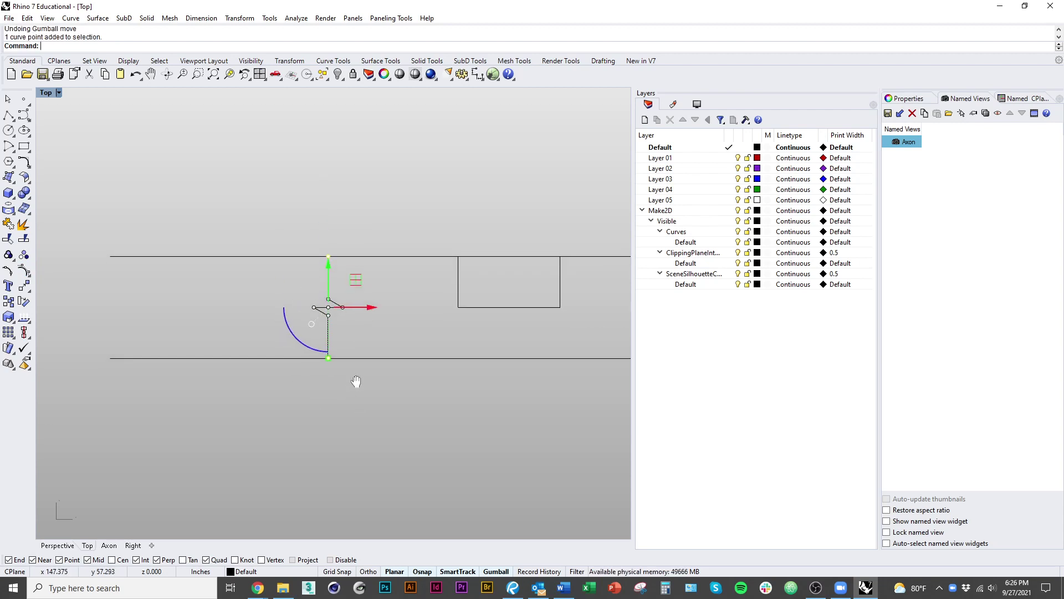
{"action": "type", "text": "sc"}
{"action": "key", "text": "Return"}
{"action": "left_click", "coordinate": [306, 289]}
{"action": "scroll", "coordinate": [288, 292], "scroll_direction": "down", "scroll_amount": 5}
{"action": "left_click", "coordinate": [357, 310]}
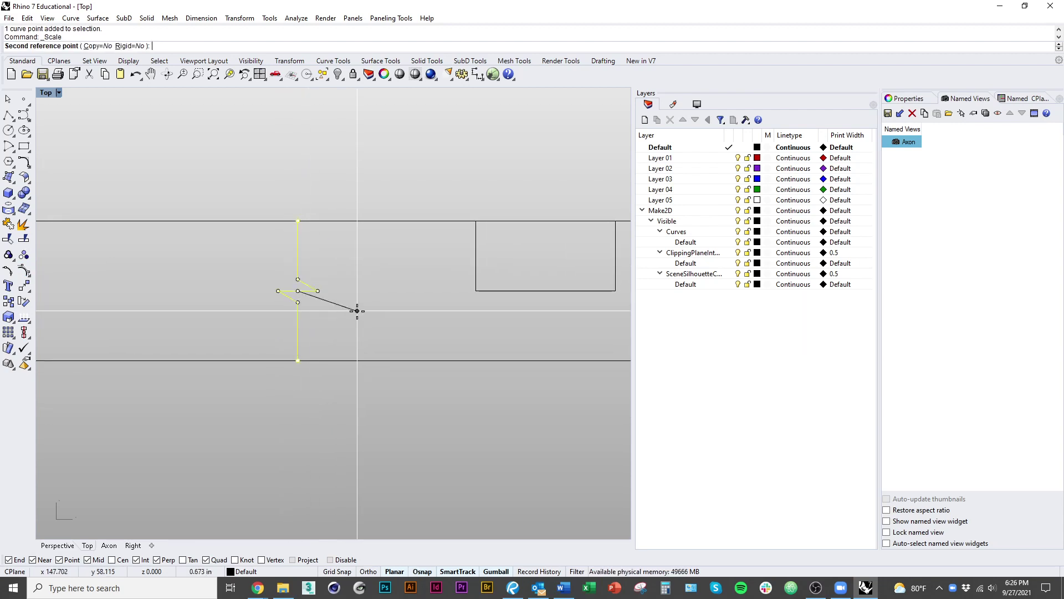
{"action": "left_click", "coordinate": [393, 329], "text": "alt"}
{"action": "scroll", "coordinate": [334, 295], "scroll_direction": "down", "scroll_amount": 5}
{"action": "key", "text": "Escape"}
{"action": "key", "text": "Escape"}
{"action": "mouse_move", "coordinate": [335, 323]}
{"action": "right_mouse_down"}
{"action": "mouse_move", "coordinate": [312, 341]}
{"action": "mouse_move", "coordinate": [267, 316]}
{"action": "mouse_move", "coordinate": [252, 340]}
{"action": "right_mouse_up"}
{"action": "scroll", "coordinate": [350, 307], "scroll_direction": "down", "scroll_amount": 4}
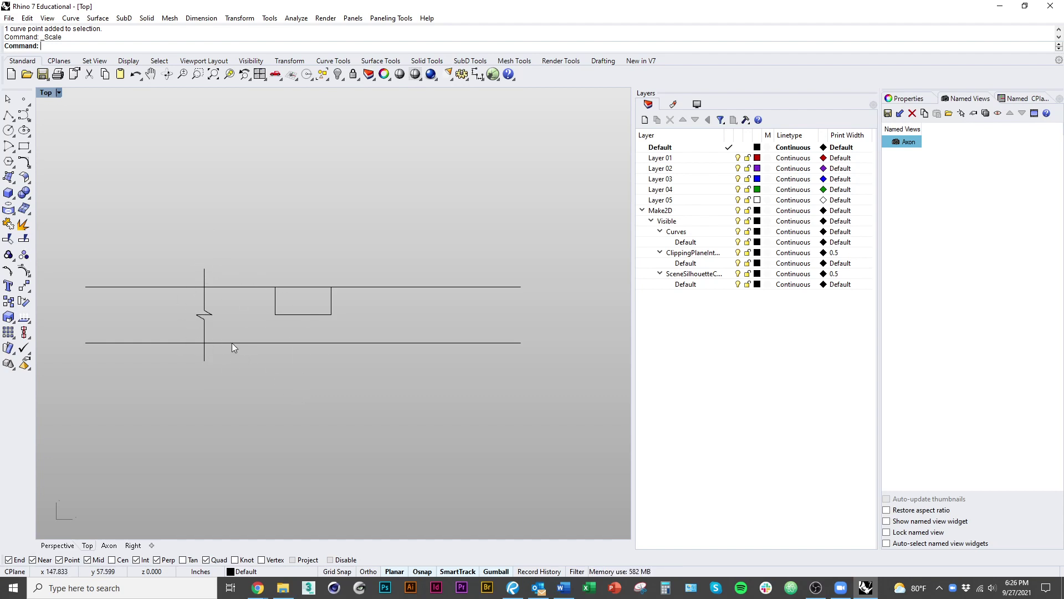
Step: Move the break line horizontally closer to the rail's lap notch
{"action": "scroll", "coordinate": [213, 338], "scroll_direction": "up", "scroll_amount": 3}
{"action": "left_click", "coordinate": [210, 307]}
{"action": "left_click_drag", "start_coordinate": [235, 306], "coordinate": [259, 306]}
{"action": "right_click_drag", "start_coordinate": [280, 325], "coordinate": [301, 332]}
Step: Mirror a copy of the break line to the other side of the rail, about the notch's vertical centre line
{"action": "left_click_drag", "start_coordinate": [307, 338], "coordinate": [223, 301]}
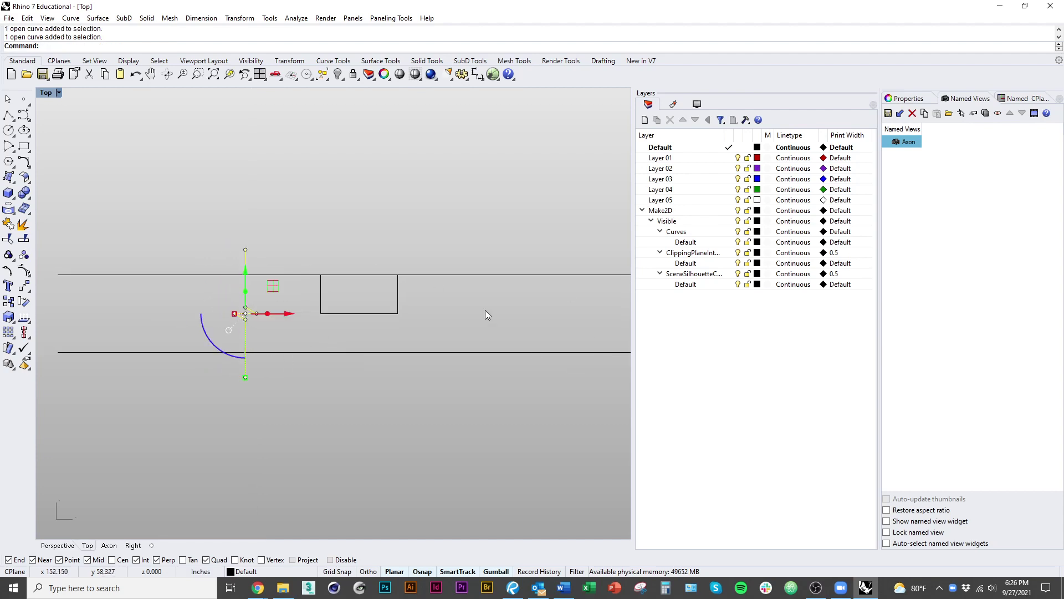
{"action": "key", "text": "space"}
{"action": "left_click", "coordinate": [359, 313]}
{"action": "left_click", "coordinate": [361, 423], "text": "shift"}
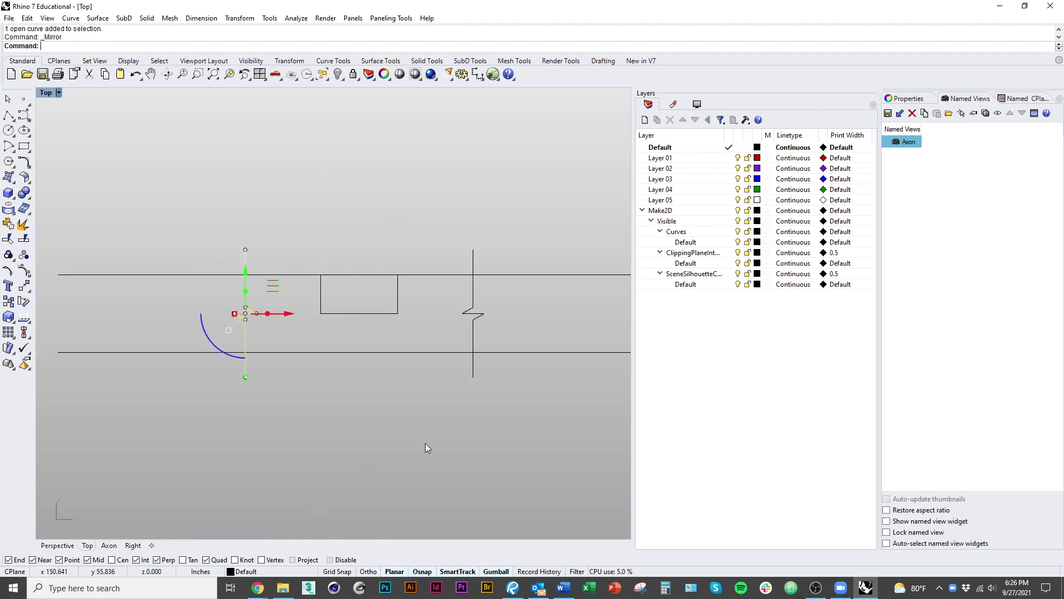
{"action": "left_click", "coordinate": [533, 407]}
Step: Mirror the rail's right-hand break line in place about its own vertical axis, with Copy set to No
{"action": "left_click_drag", "start_coordinate": [460, 298], "coordinate": [461, 299]}
{"action": "scroll", "coordinate": [488, 327], "scroll_direction": "up", "scroll_amount": 3}
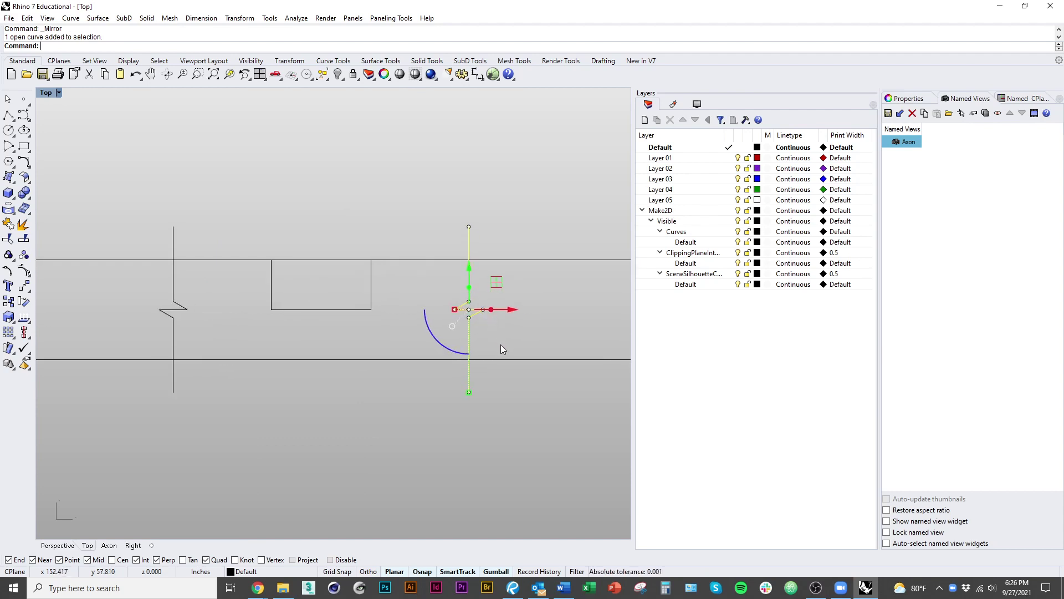
{"action": "key", "text": "space"}
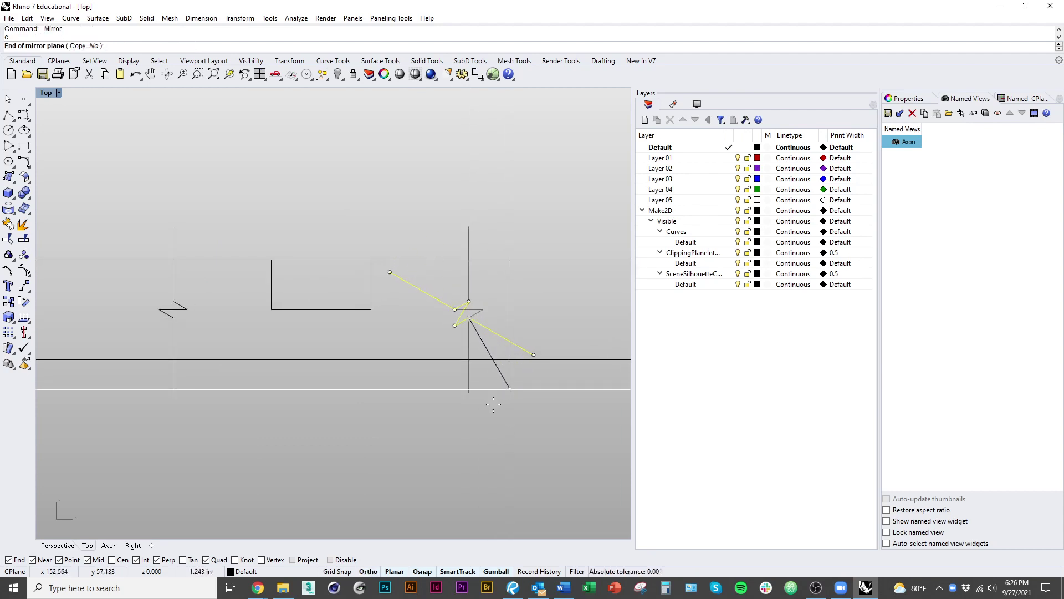
{"action": "key", "text": "Escape"}
{"action": "key", "text": "Escape"}
{"action": "scroll", "coordinate": [432, 399], "scroll_direction": "down", "scroll_amount": 3}
Step: Trim the rail's upper and lower edges outside the two break lines
{"action": "left_click", "coordinate": [419, 367]}
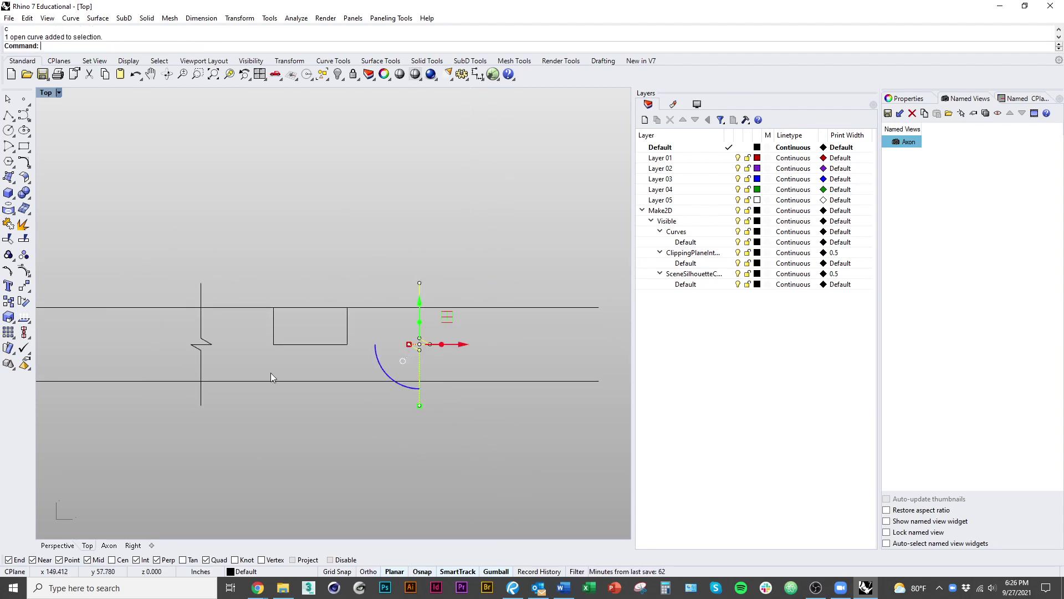
{"action": "left_click", "coordinate": [197, 363]}
{"action": "key", "text": "ctrl+t"}
{"action": "left_click_drag", "start_coordinate": [160, 405], "coordinate": [120, 271]}
{"action": "left_click_drag", "start_coordinate": [525, 450], "coordinate": [435, 270]}
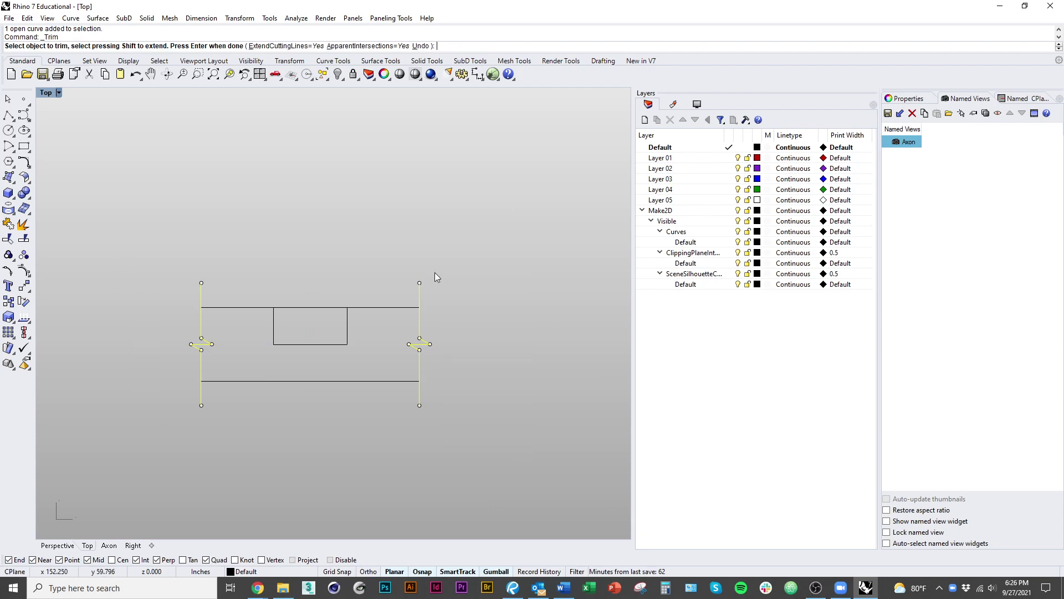
{"action": "key", "text": "Escape"}
Step: Copy the rail's left break line next to the vertical leg detail and turn the copy horizontal
{"action": "scroll", "coordinate": [481, 324], "scroll_direction": "down", "scroll_amount": 5}
{"action": "right_click_drag", "start_coordinate": [423, 381], "coordinate": [444, 363]}
{"action": "scroll", "coordinate": [393, 311], "scroll_direction": "up", "scroll_amount": 4}
{"action": "left_click_drag", "start_coordinate": [391, 309], "coordinate": [195, 403]}
{"action": "scroll", "coordinate": [241, 436], "scroll_direction": "up", "scroll_amount": 8}
{"action": "scroll", "coordinate": [288, 406], "scroll_direction": "down", "scroll_amount": 7}
Step: Move the horizontal break line from its midpoint onto the leg's centre line, a short distance below the lap notch
{"action": "type", "text": "m"}
{"action": "key", "text": "Return"}
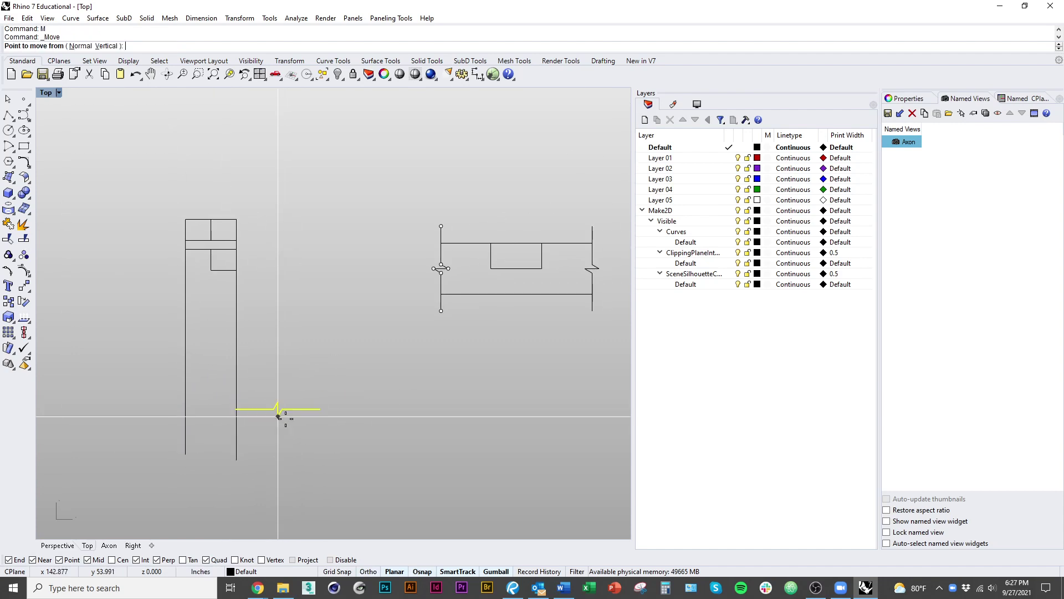
{"action": "scroll", "coordinate": [278, 416], "scroll_direction": "up", "scroll_amount": 4}
{"action": "left_click", "coordinate": [274, 404]}
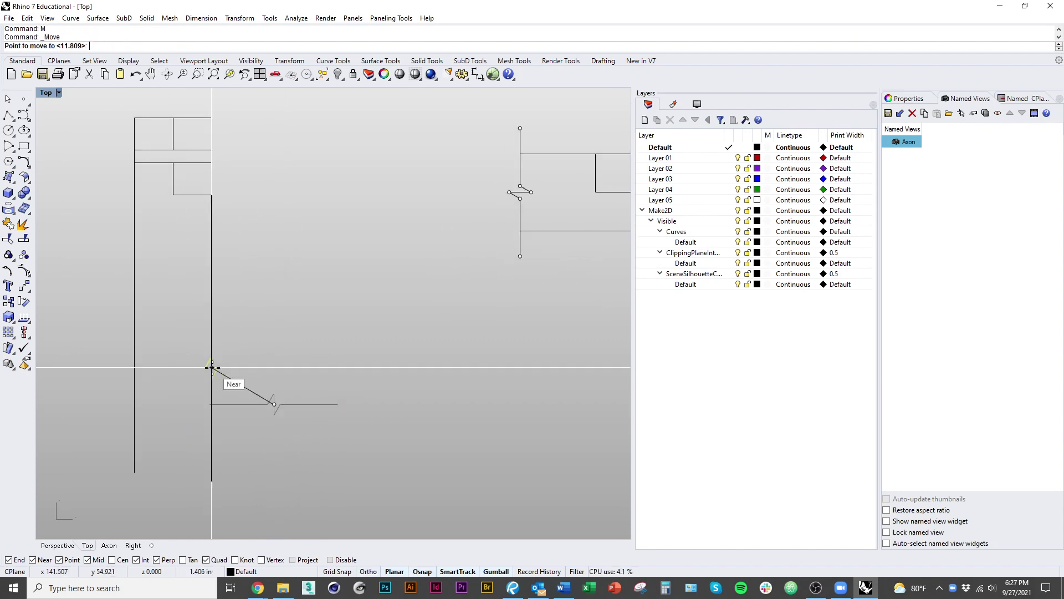
{"action": "left_click", "coordinate": [174, 194]}
{"action": "left_click_drag", "start_coordinate": [175, 151], "coordinate": [174, 208]}
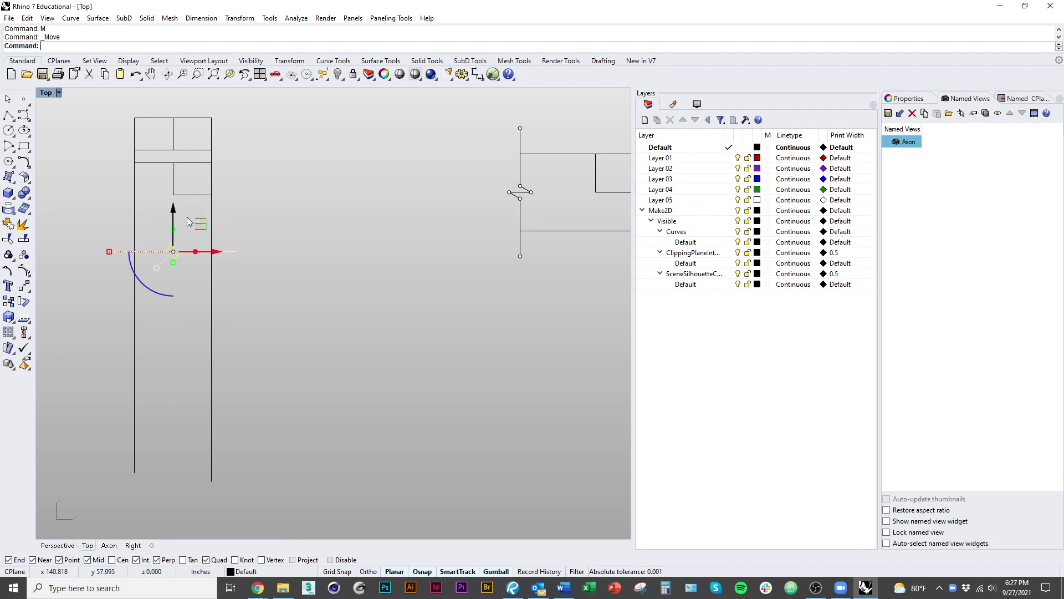
Step: Trim the leg's two side lines below the horizontal break line
{"action": "key", "text": "ctrl+t"}
{"action": "left_click_drag", "start_coordinate": [327, 405], "coordinate": [91, 350]}
{"action": "key", "text": "Escape"}
{"action": "scroll", "coordinate": [254, 371], "scroll_direction": "down", "scroll_amount": 4}
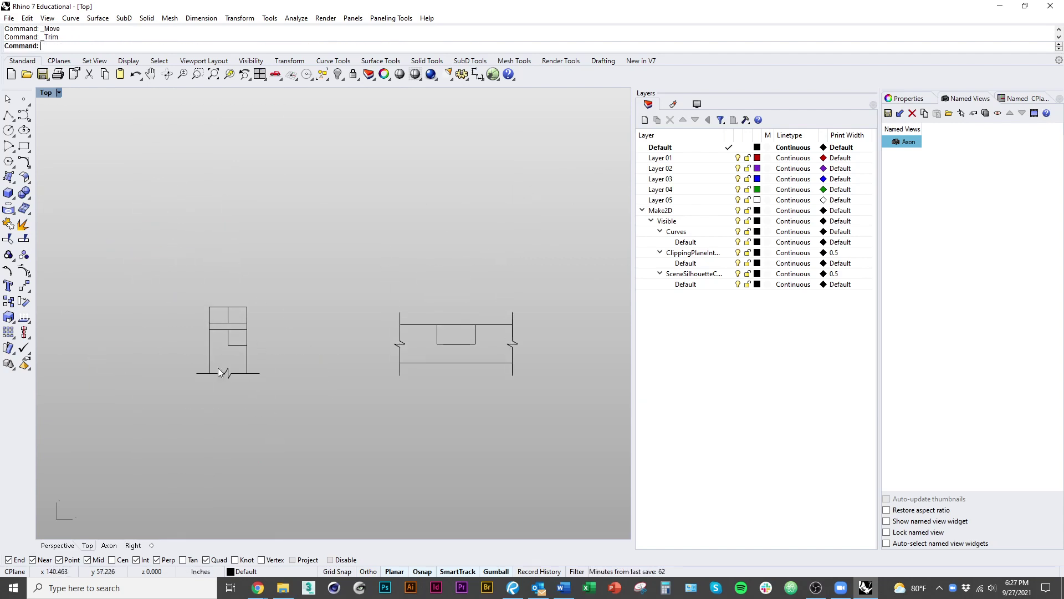
{"action": "scroll", "coordinate": [238, 372], "scroll_direction": "up", "scroll_amount": 4}
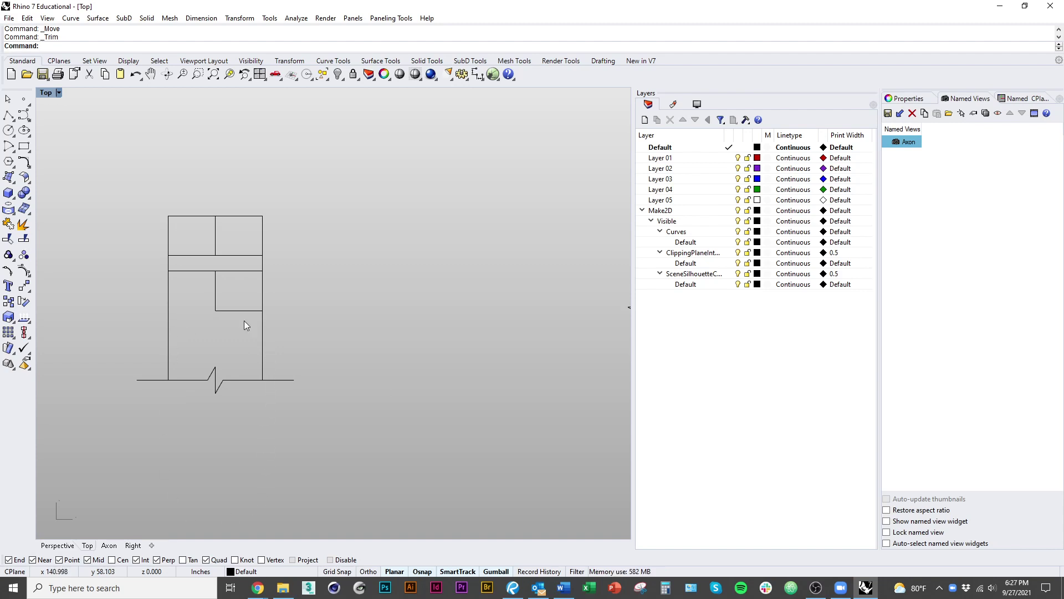
Step: Examine the stool's frame joints and seat in the shaded Perspective view, and return to the Top view
{"action": "scroll", "coordinate": [294, 439], "scroll_direction": "down", "scroll_amount": 5}
{"action": "mouse_move", "coordinate": [264, 444]}
{"action": "right_mouse_down"}
{"action": "mouse_move", "coordinate": [416, 447]}
{"action": "mouse_move", "coordinate": [411, 359]}
{"action": "mouse_move", "coordinate": [444, 373]}
{"action": "mouse_move", "coordinate": [326, 396]}
{"action": "mouse_move", "coordinate": [421, 392]}
{"action": "right_mouse_up"}
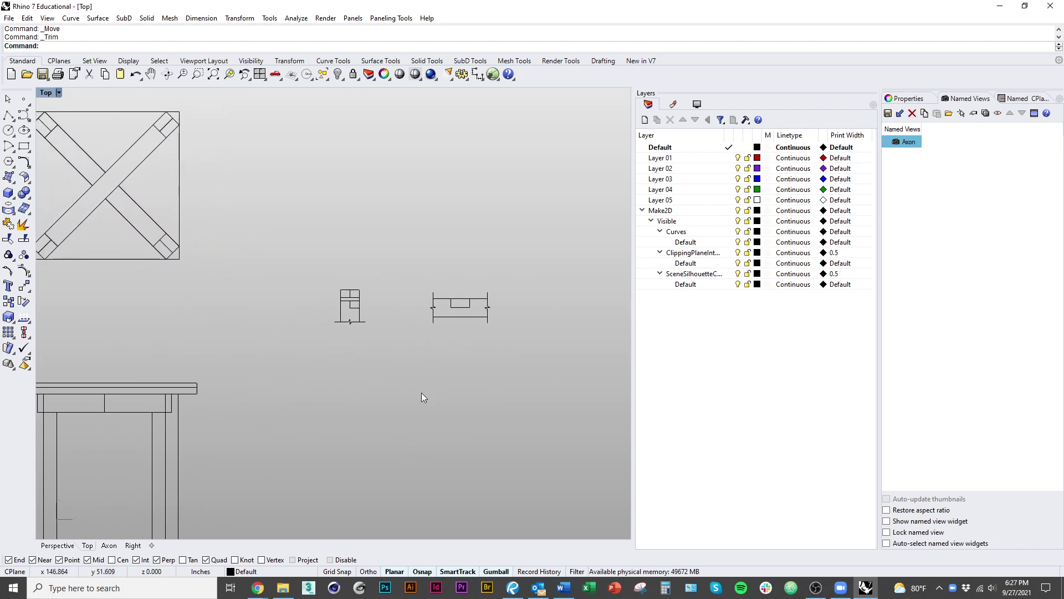
{"action": "mouse_move", "coordinate": [500, 385]}
{"action": "right_mouse_down"}
{"action": "mouse_move", "coordinate": [416, 398]}
{"action": "mouse_move", "coordinate": [517, 396]}
{"action": "right_mouse_up"}
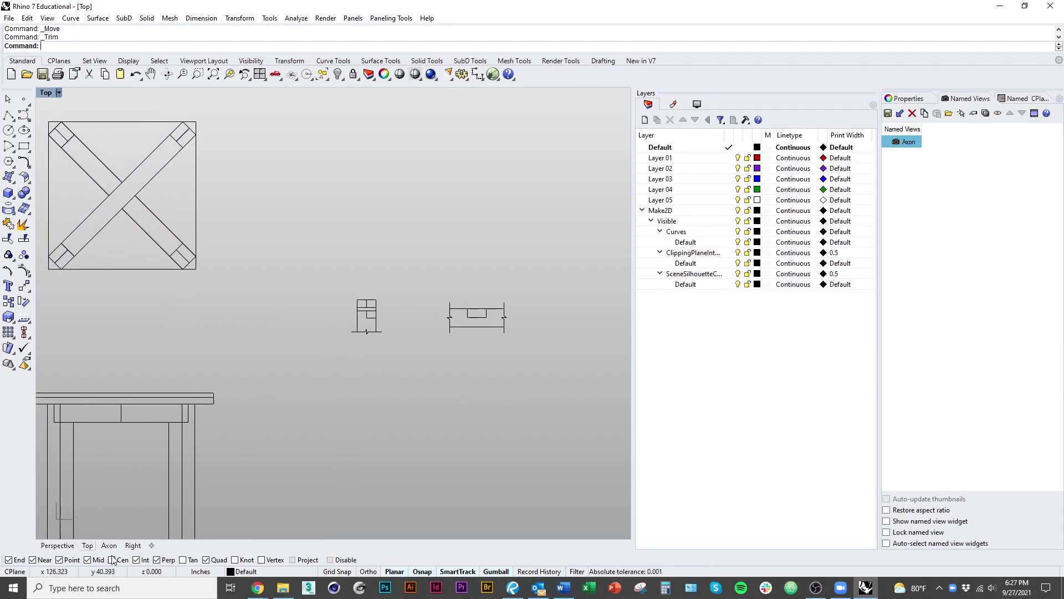
{"action": "left_click", "coordinate": [58, 546]}
{"action": "scroll", "coordinate": [355, 377], "scroll_direction": "down", "scroll_amount": 5}
{"action": "right_click_drag", "start_coordinate": [377, 359], "coordinate": [374, 408]}
{"action": "key", "text": "ctrl+alt+s"}
{"action": "scroll", "coordinate": [368, 332], "scroll_direction": "up", "scroll_amount": 10}
{"action": "mouse_move", "coordinate": [368, 331]}
{"action": "right_mouse_down"}
{"action": "mouse_move", "coordinate": [356, 341]}
{"action": "mouse_move", "coordinate": [432, 407]}
{"action": "right_mouse_up"}
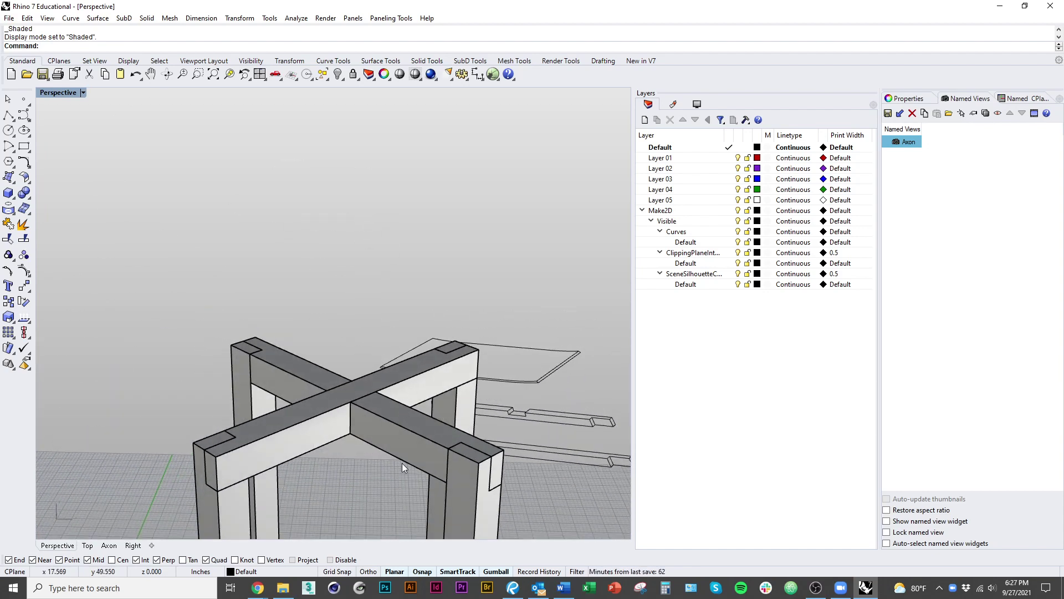
{"action": "scroll", "coordinate": [400, 431], "scroll_direction": "down", "scroll_amount": 4}
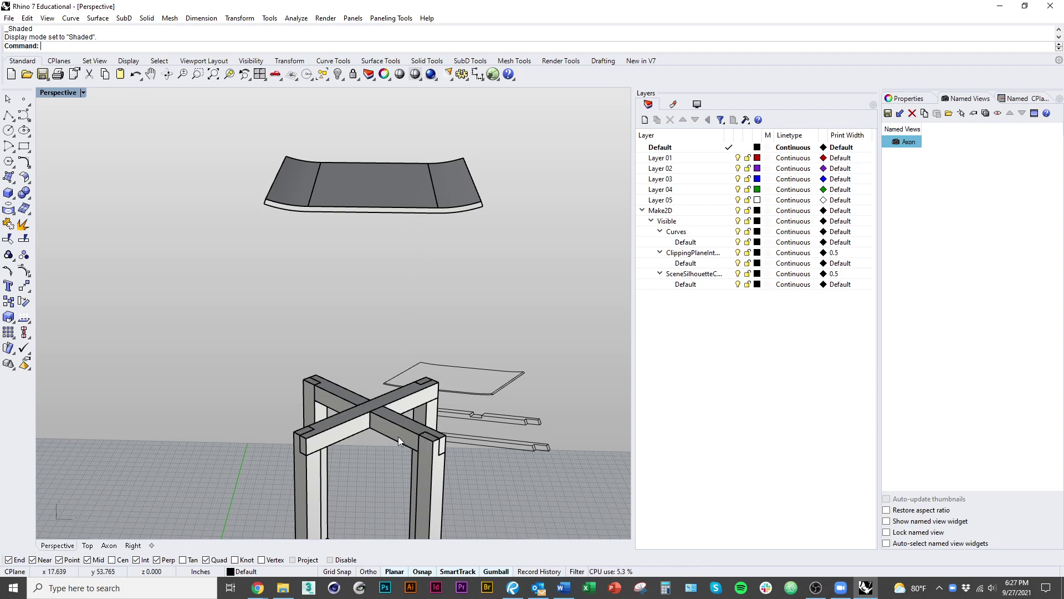
{"action": "right_click_drag", "start_coordinate": [398, 438], "coordinate": [386, 482]}
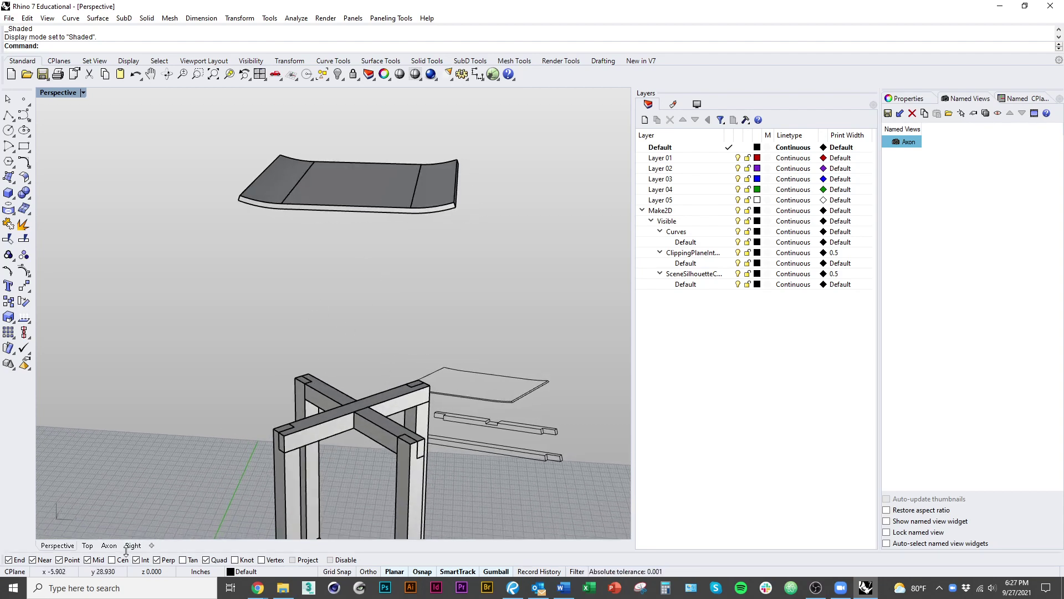
{"action": "left_click", "coordinate": [87, 546]}
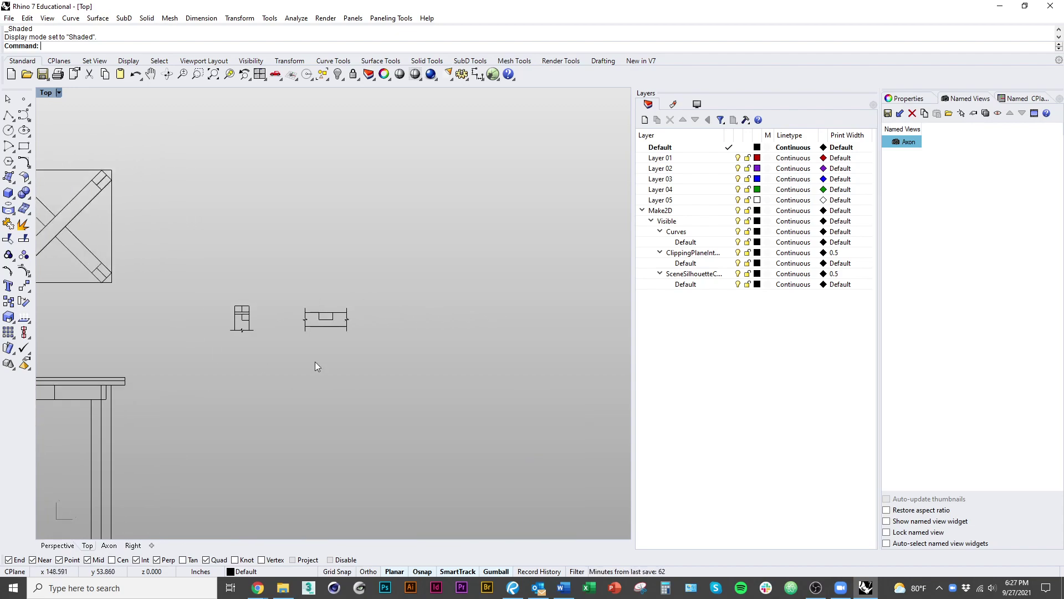
Step: Switch to the assignment PDF in Revu, review the wood frame to steel seat connection detail, and return to Rhino
{"action": "key", "text": "alt+Tab"}
{"action": "left_click", "coordinate": [411, 265]}
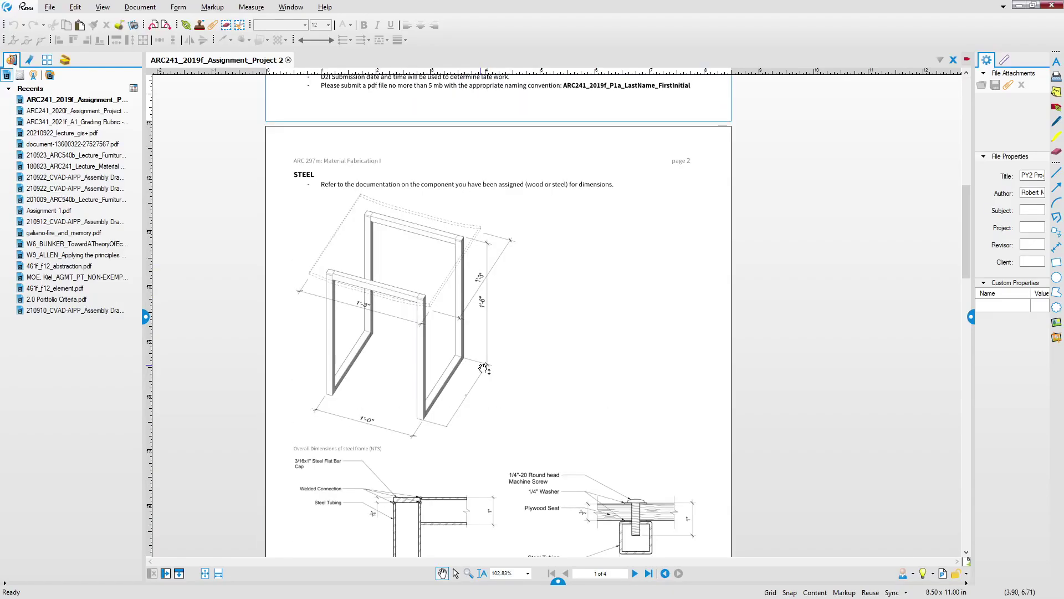
{"action": "scroll", "coordinate": [484, 369], "scroll_direction": "down", "scroll_amount": 15}
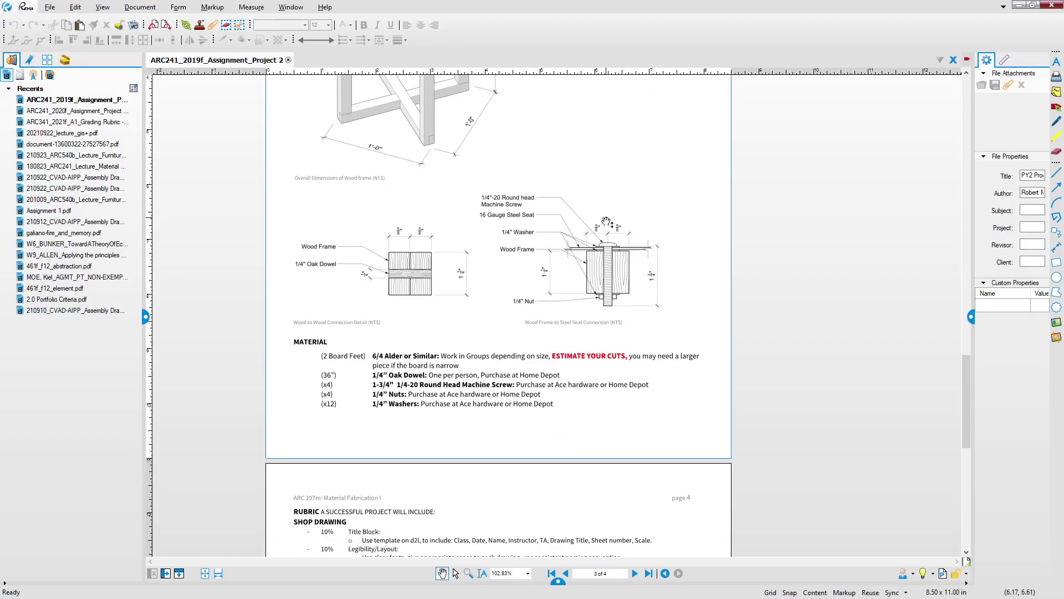
{"action": "key", "text": "alt+Tab"}
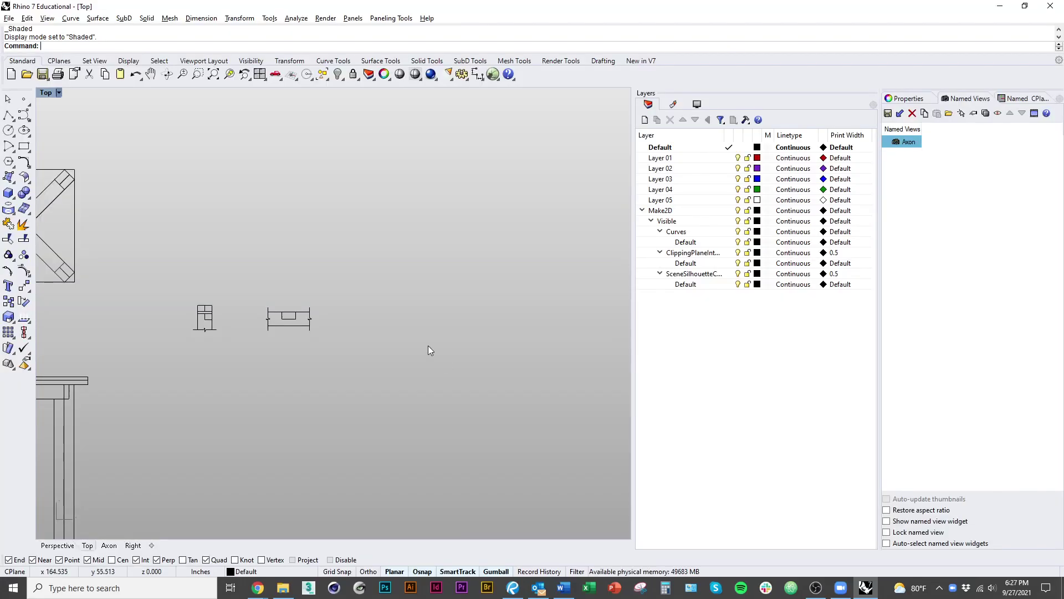
Step: Draw a 1.5 by 1.5 inch square to the right of the rail detail
{"action": "scroll", "coordinate": [309, 388], "scroll_direction": "down", "scroll_amount": 5}
{"action": "scroll", "coordinate": [348, 334], "scroll_direction": "up", "scroll_amount": 14}
{"action": "right_click_drag", "start_coordinate": [250, 348], "coordinate": [369, 337]}
{"action": "scroll", "coordinate": [368, 336], "scroll_direction": "up", "scroll_amount": 1}
{"action": "scroll", "coordinate": [371, 334], "scroll_direction": "up", "scroll_amount": 5}
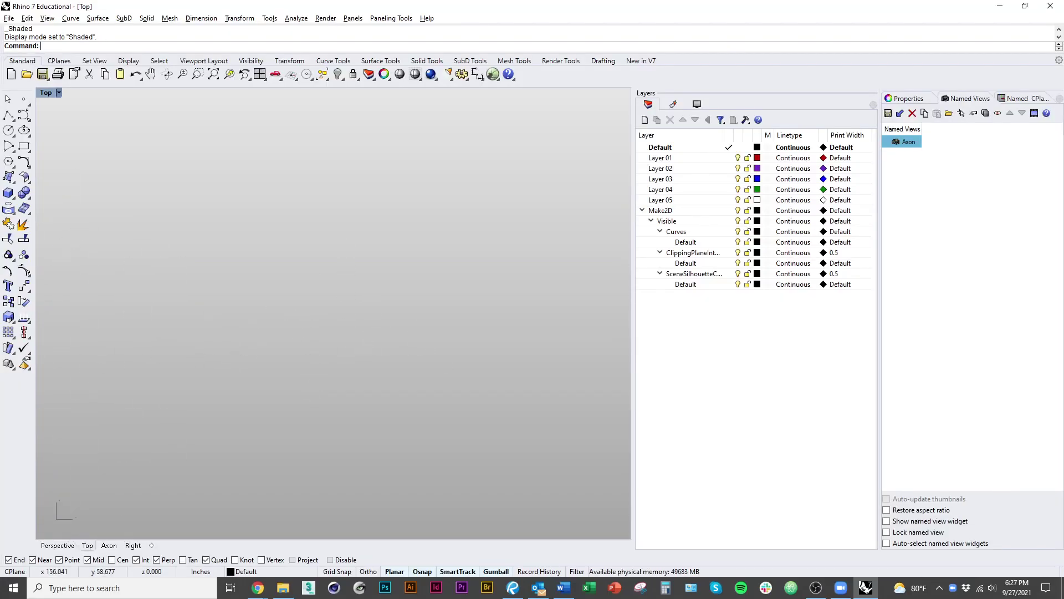
{"action": "key", "text": "Return"}
{"action": "scroll", "coordinate": [378, 337], "scroll_direction": "down", "scroll_amount": 3}
{"action": "scroll", "coordinate": [439, 406], "scroll_direction": "down", "scroll_amount": 3}
{"action": "right_click_drag", "start_coordinate": [440, 406], "coordinate": [330, 373]}
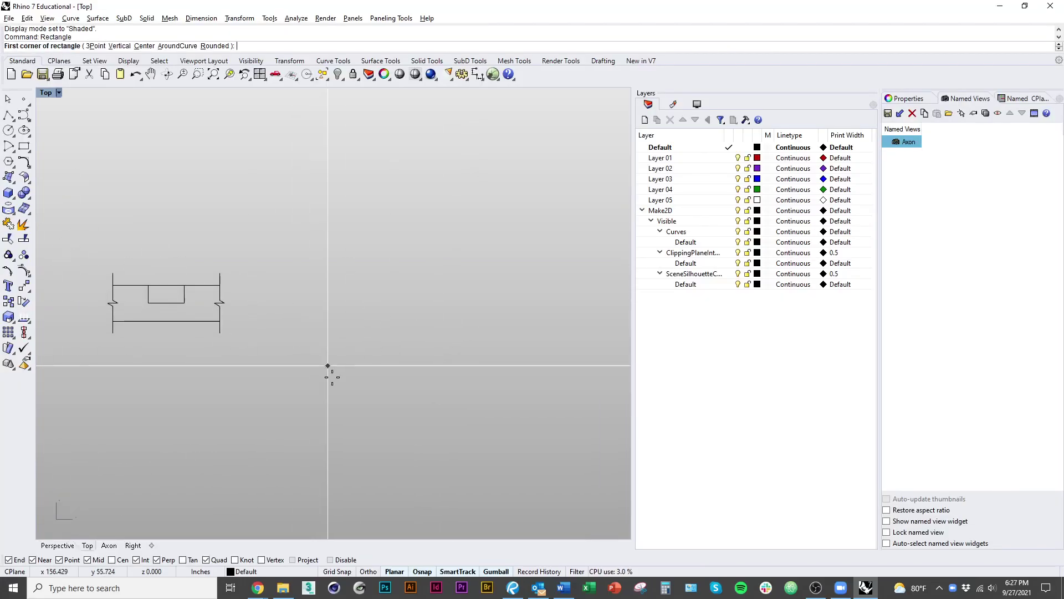
{"action": "scroll", "coordinate": [331, 373], "scroll_direction": "down", "scroll_amount": 2}
{"action": "left_click", "coordinate": [340, 307]}
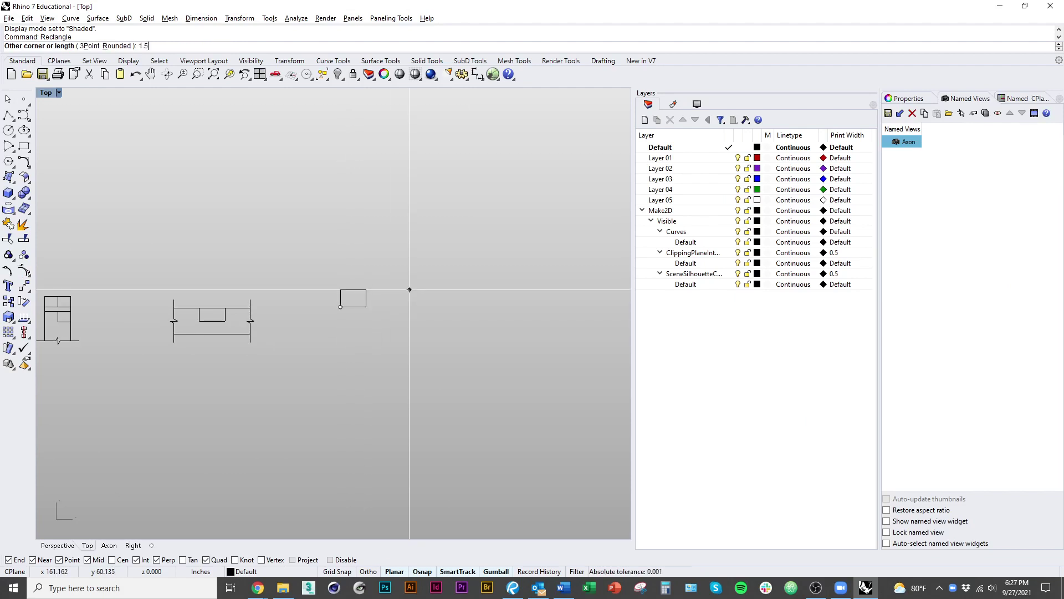
{"action": "key", "text": "Return"}
{"action": "key", "text": "Return"}
{"action": "right_click_drag", "start_coordinate": [409, 290], "coordinate": [457, 293]}
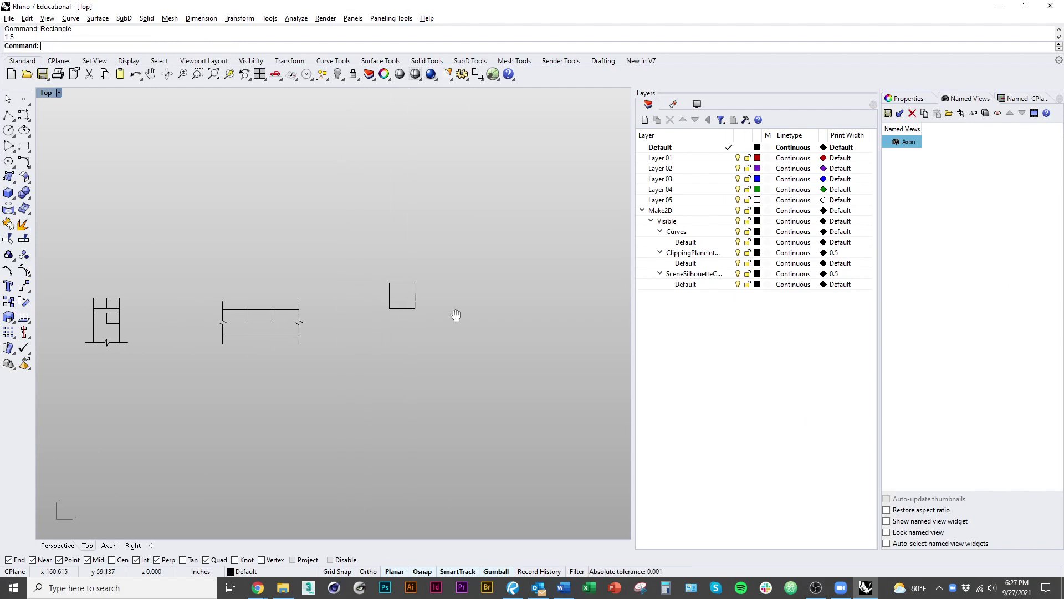
Step: Move the square down so it sits roughly level with the rail detail
{"action": "scroll", "coordinate": [453, 315], "scroll_direction": "down", "scroll_amount": 4}
{"action": "left_click", "coordinate": [373, 300]}
{"action": "scroll", "coordinate": [382, 308], "scroll_direction": "down", "scroll_amount": 3}
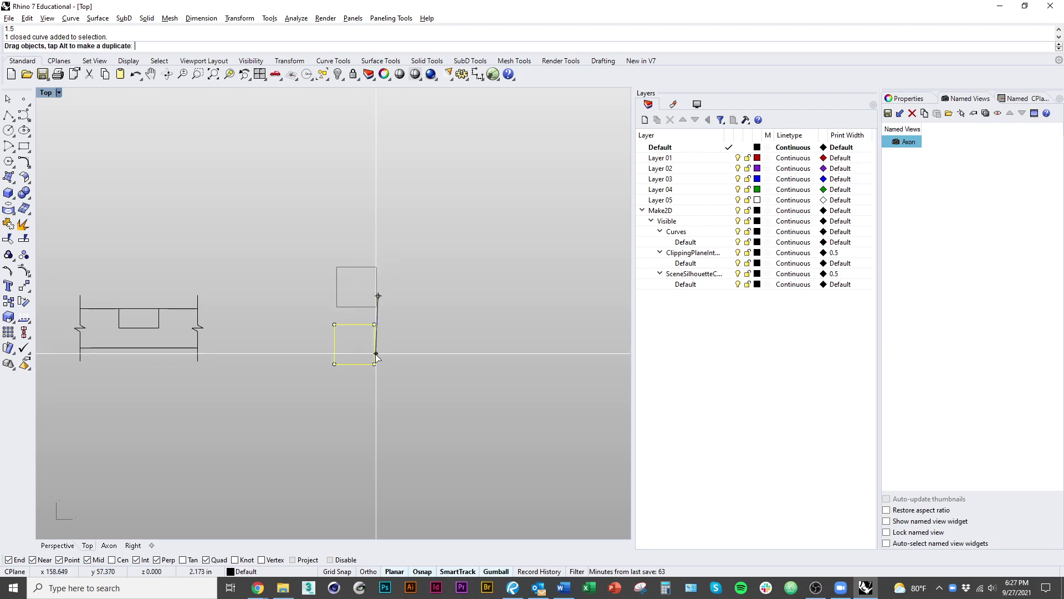
{"action": "left_click", "coordinate": [419, 381]}
{"action": "scroll", "coordinate": [395, 318], "scroll_direction": "up", "scroll_amount": 5}
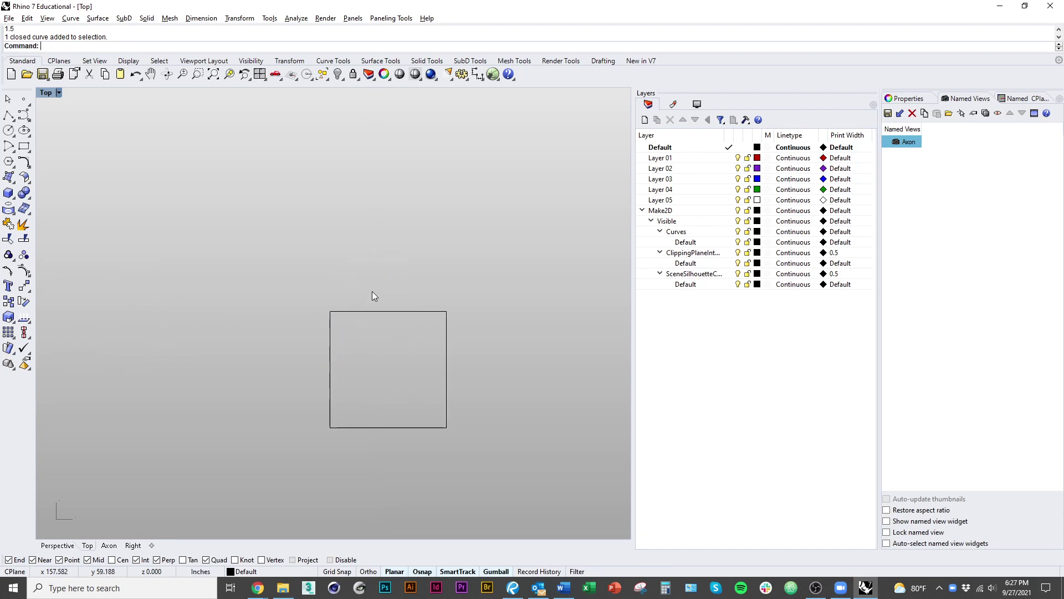
Step: Draw a horizontal line about 6 inches long along the square's upper edge, extending past both sides, with Ortho on
{"action": "scroll", "coordinate": [372, 294], "scroll_direction": "down", "scroll_amount": 3}
{"action": "scroll", "coordinate": [397, 311], "scroll_direction": "down", "scroll_amount": 4}
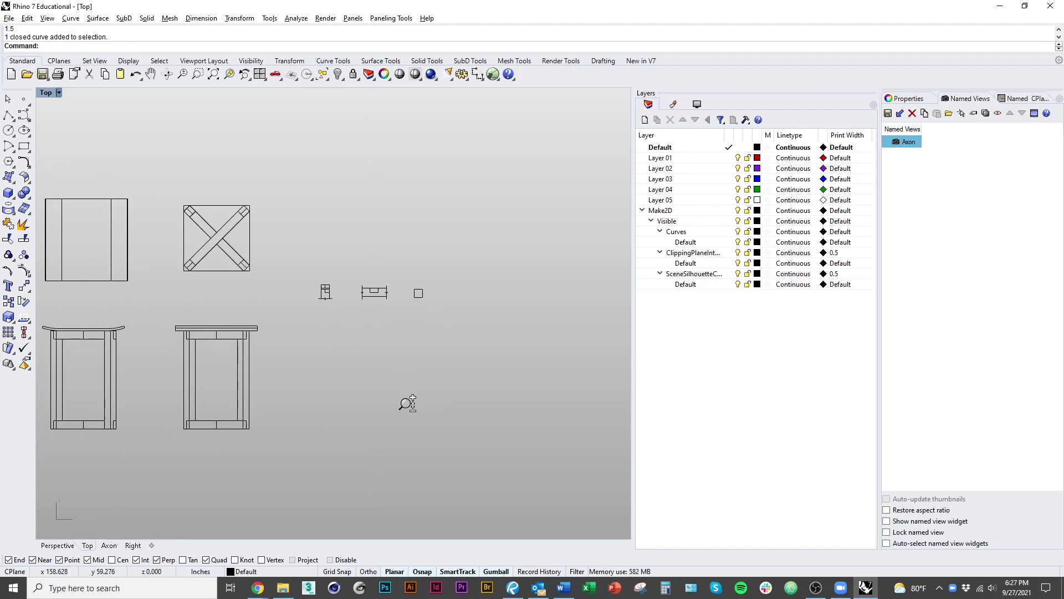
{"action": "scroll", "coordinate": [419, 324], "scroll_direction": "up", "scroll_amount": 5}
{"action": "key", "text": "Return"}
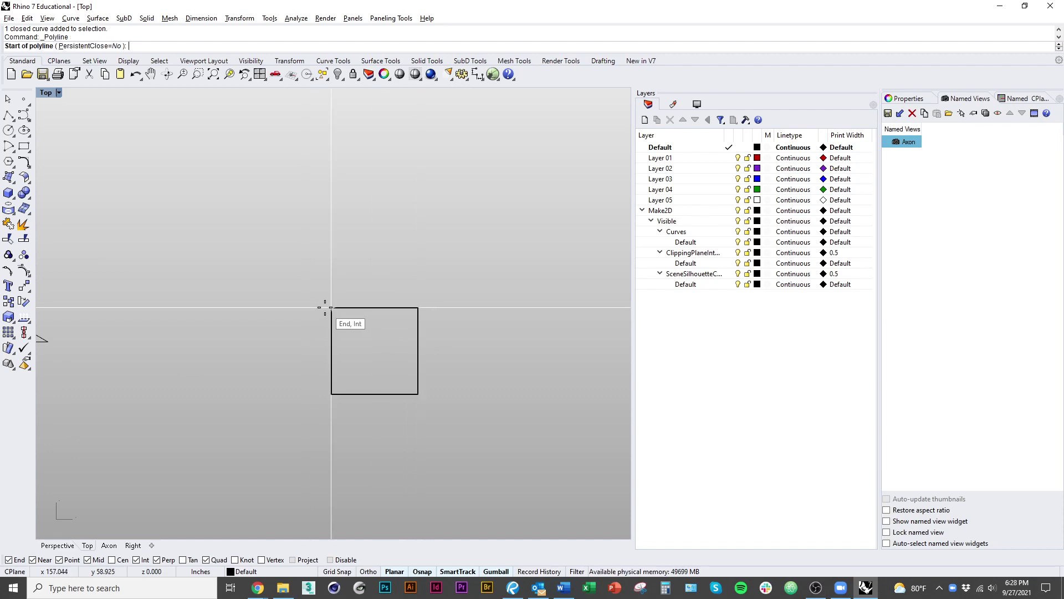
{"action": "left_click", "coordinate": [215, 308]}
{"action": "scroll", "coordinate": [507, 325], "scroll_direction": "down", "scroll_amount": 3}
{"action": "key", "text": "F8"}
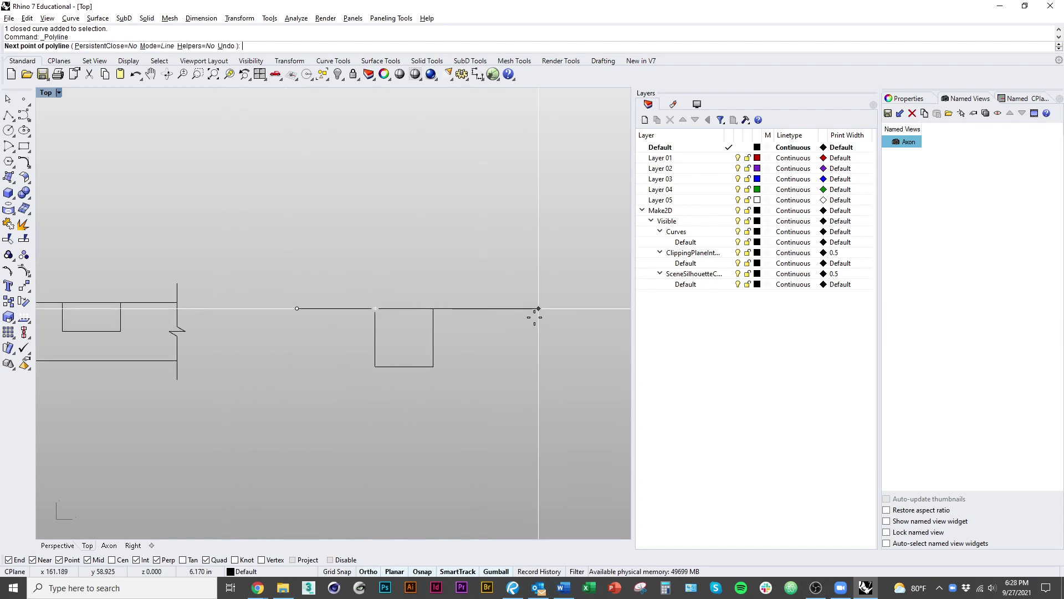
{"action": "left_click", "coordinate": [528, 308]}
{"action": "key", "text": "Return"}
{"action": "scroll", "coordinate": [530, 327], "scroll_direction": "down", "scroll_amount": 3}
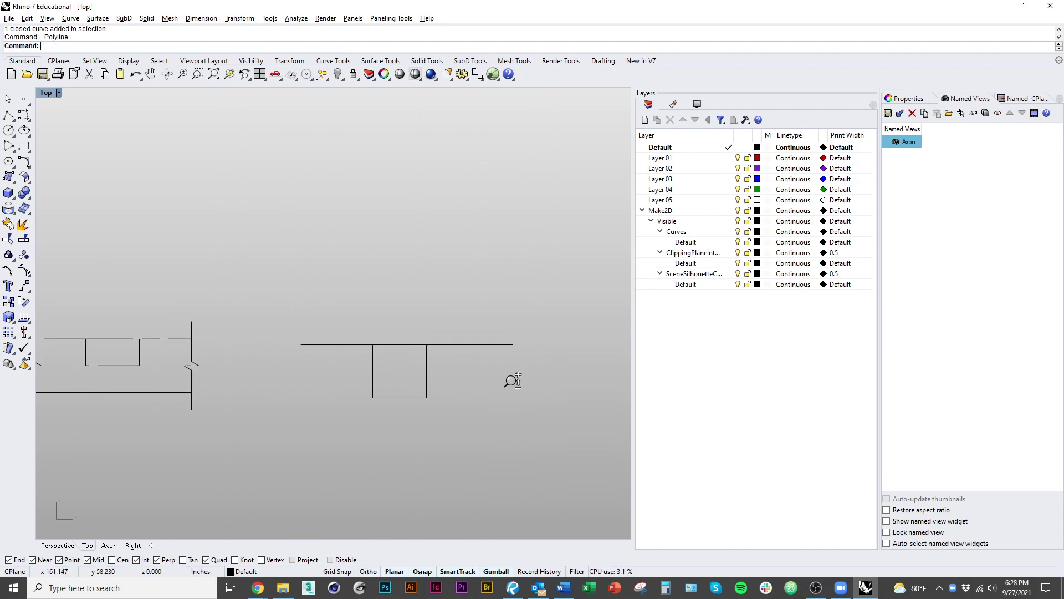
Step: Copy the break line at the rail detail's right end to the left end of the new horizontal line
{"action": "left_click", "coordinate": [264, 351]}
{"action": "scroll", "coordinate": [276, 352], "scroll_direction": "up", "scroll_amount": 5}
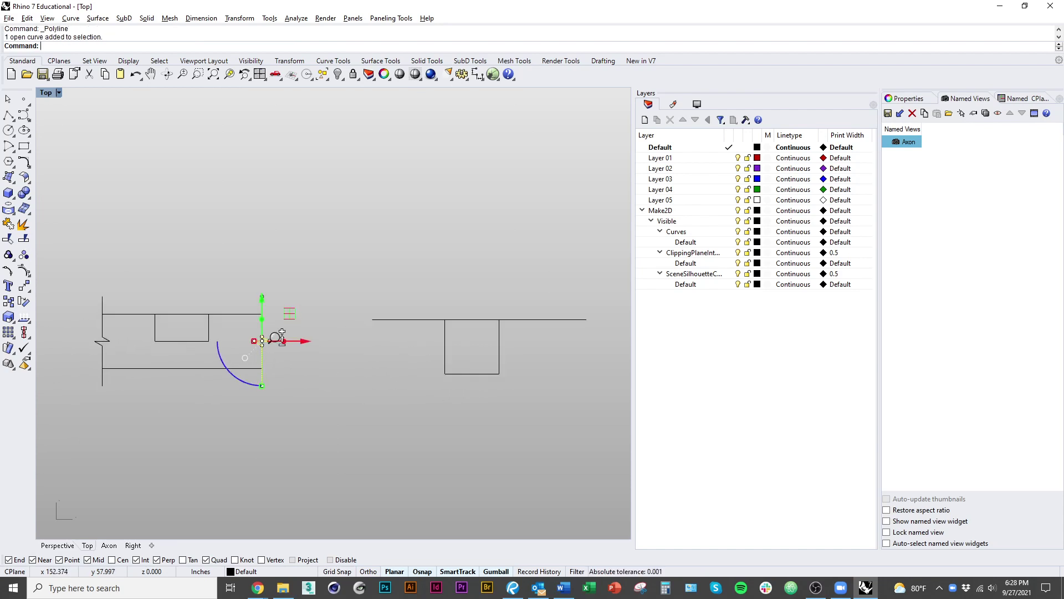
{"action": "type", "text": "co"}
{"action": "key", "text": "Return"}
{"action": "left_click", "coordinate": [245, 328]}
{"action": "left_click", "coordinate": [475, 284]}
{"action": "right_click_drag", "start_coordinate": [527, 342], "coordinate": [256, 387]}
{"action": "scroll", "coordinate": [323, 360], "scroll_direction": "down", "scroll_amount": 5}
{"action": "key", "text": "Return"}
Step: Offset the horizontal line upward by 3/8 inch with flat caps to form the closed seat strip above the square
{"action": "left_click", "coordinate": [223, 361]}
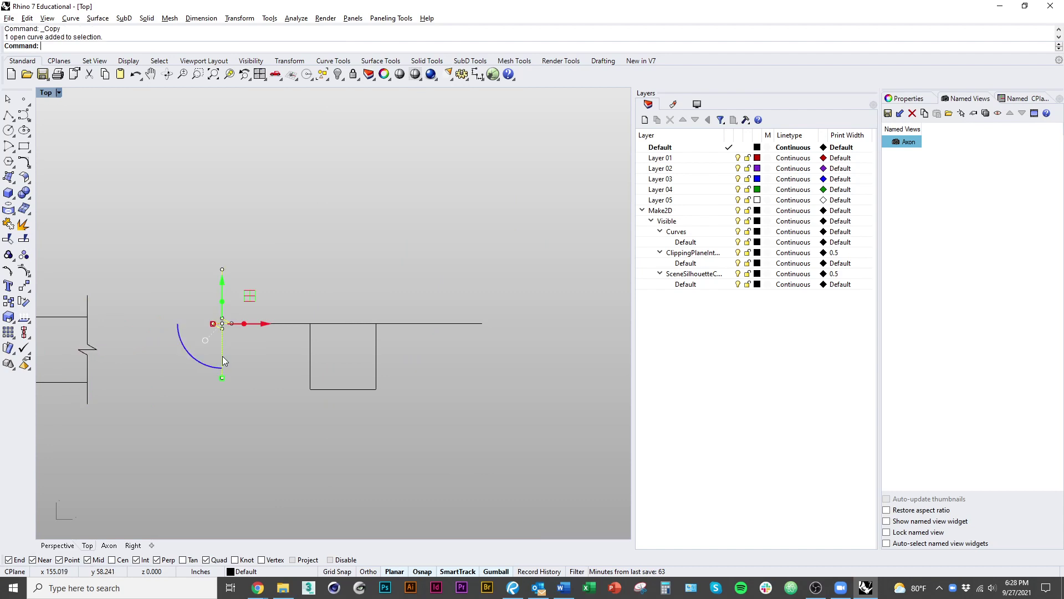
{"action": "scroll", "coordinate": [228, 310], "scroll_direction": "up", "scroll_amount": 3}
{"action": "scroll", "coordinate": [388, 369], "scroll_direction": "down", "scroll_amount": 2}
{"action": "left_click", "coordinate": [410, 334]}
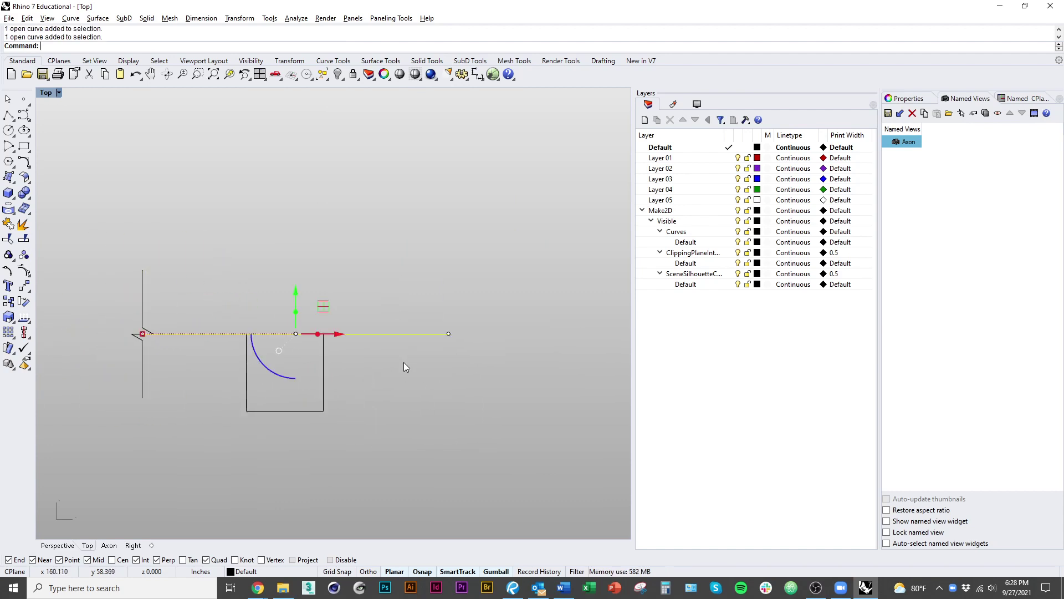
{"action": "type", "text": "offset"}
{"action": "key", "text": "Return"}
{"action": "type", "text": "3/8"}
{"action": "key", "text": "Return"}
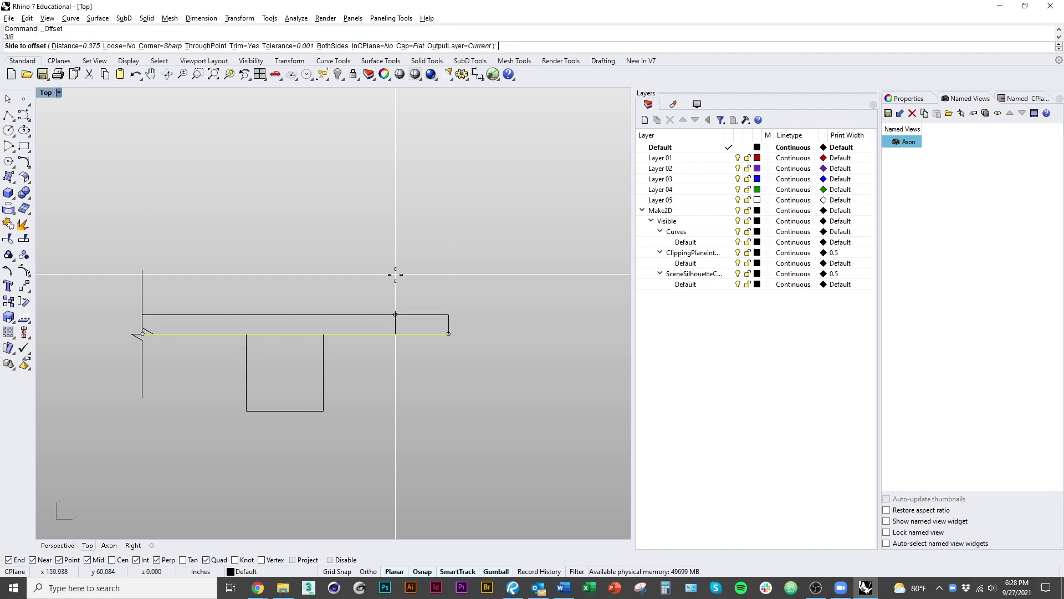
{"action": "left_click", "coordinate": [396, 273]}
{"action": "right_click_drag", "start_coordinate": [150, 393], "coordinate": [209, 397]}
{"action": "key", "text": "Escape"}
Step: Move the copied break line slightly inward from the seat strip's left end and centre it on the strip's thickness
{"action": "left_click", "coordinate": [205, 382]}
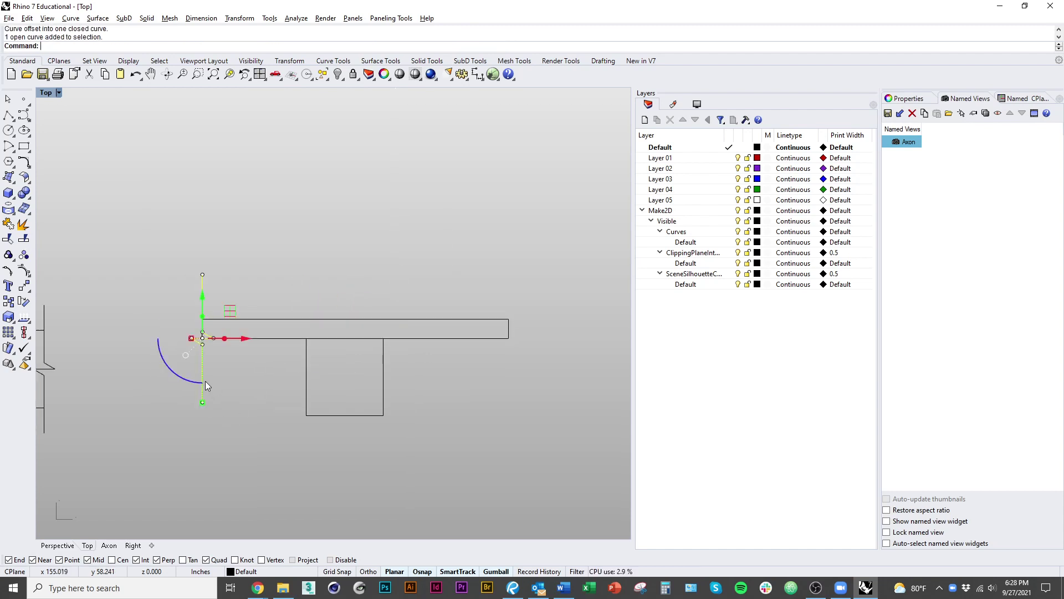
{"action": "type", "text": "m"}
{"action": "key", "text": "Return"}
{"action": "scroll", "coordinate": [203, 360], "scroll_direction": "up", "scroll_amount": 5}
{"action": "scroll", "coordinate": [203, 294], "scroll_direction": "down", "scroll_amount": 4}
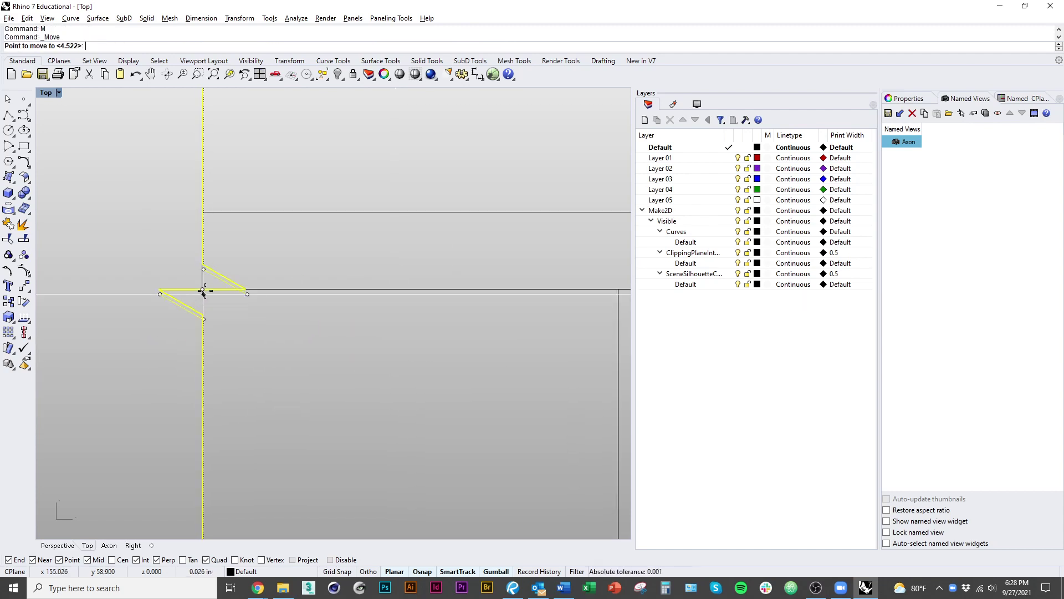
{"action": "key", "text": "Escape"}
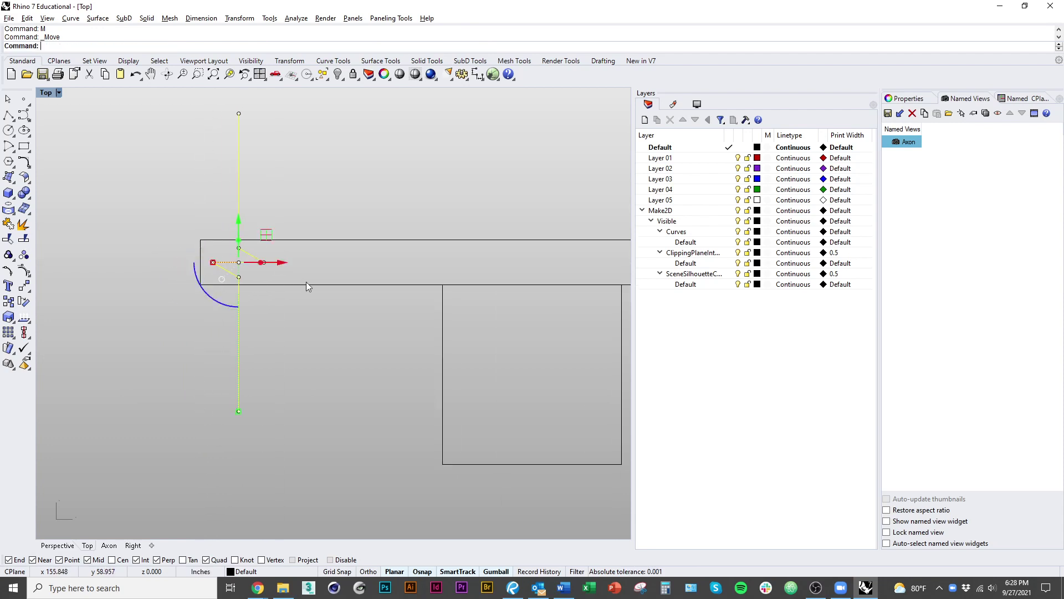
Step: Try to mirror the left break line about the square's vertical centreline without keeping the original
{"action": "scroll", "coordinate": [242, 356], "scroll_direction": "down", "scroll_amount": 4}
{"action": "type", "text": "mirror"}
{"action": "key", "text": "Return"}
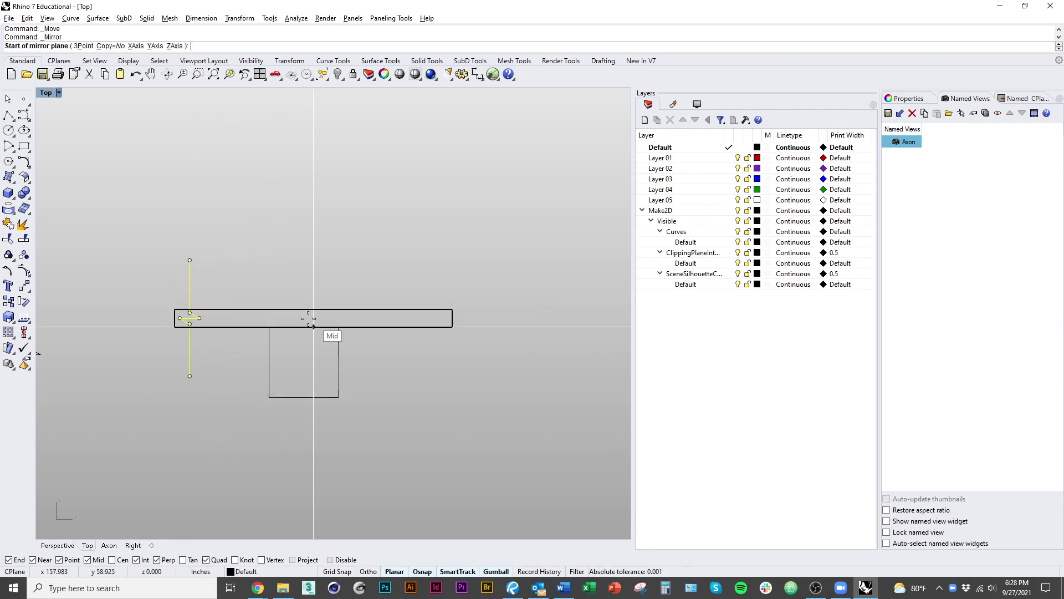
{"action": "left_click", "coordinate": [303, 375]}
{"action": "left_click", "coordinate": [309, 432]}
{"action": "key", "text": "ctrl+z"}
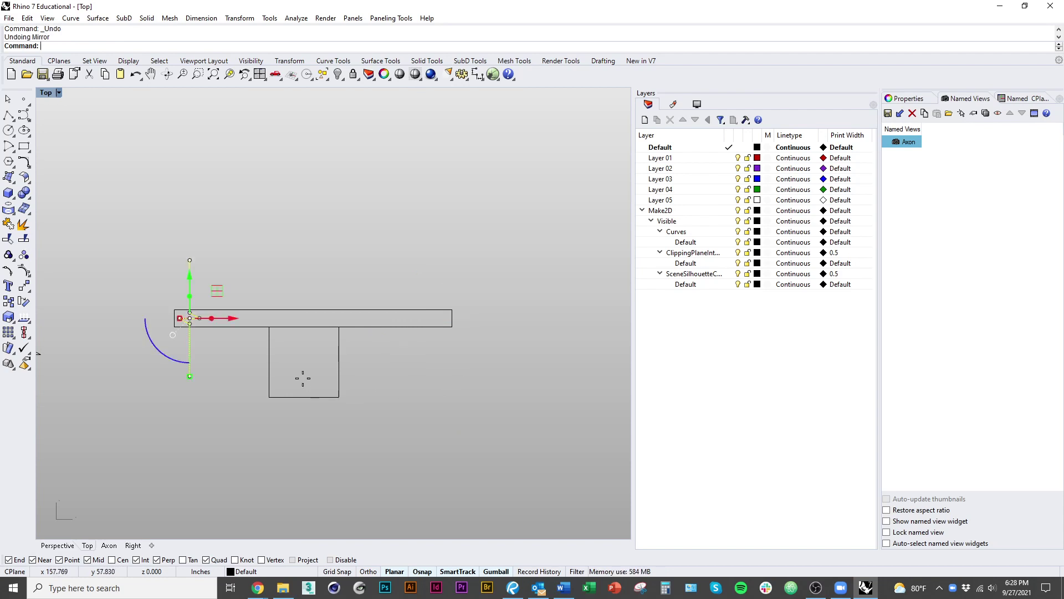
Step: Mirror the left break line about the square's vertical centreline, keeping a copy on each side
{"action": "key", "text": "Return"}
{"action": "left_click", "coordinate": [304, 397]}
{"action": "type", "text": "c"}
{"action": "key", "text": "Return"}
{"action": "left_click", "coordinate": [300, 466]}
Step: Flip the right break line about its own vertical axis without making a copy
{"action": "left_click", "coordinate": [419, 357]}
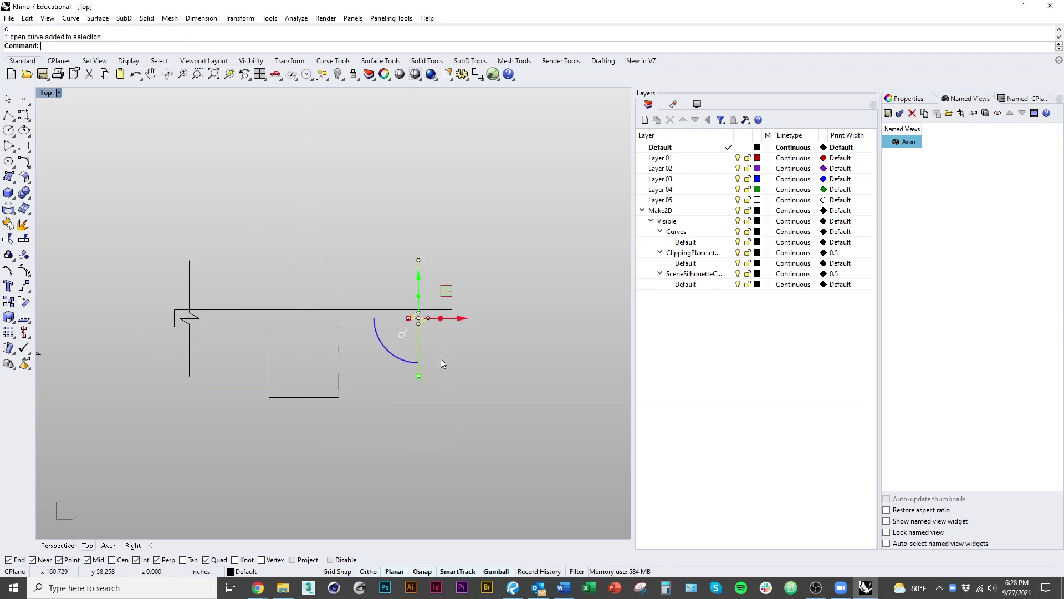
{"action": "key", "text": "Return"}
{"action": "left_click", "coordinate": [418, 376]}
{"action": "left_click", "coordinate": [417, 443]}
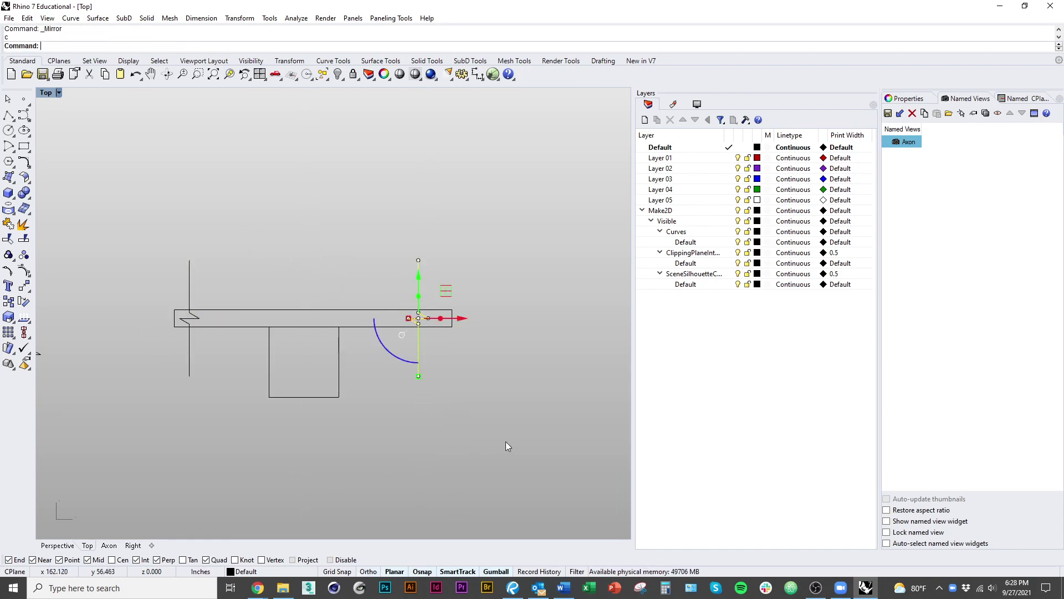
{"action": "key", "text": "Escape"}
Step: Trim both ends of the seat strip that extend beyond the two break lines
{"action": "left_click", "coordinate": [419, 367]}
{"action": "left_click", "coordinate": [189, 369], "text": "shift"}
{"action": "key", "text": "ctrl+t"}
{"action": "left_click", "coordinate": [177, 326]}
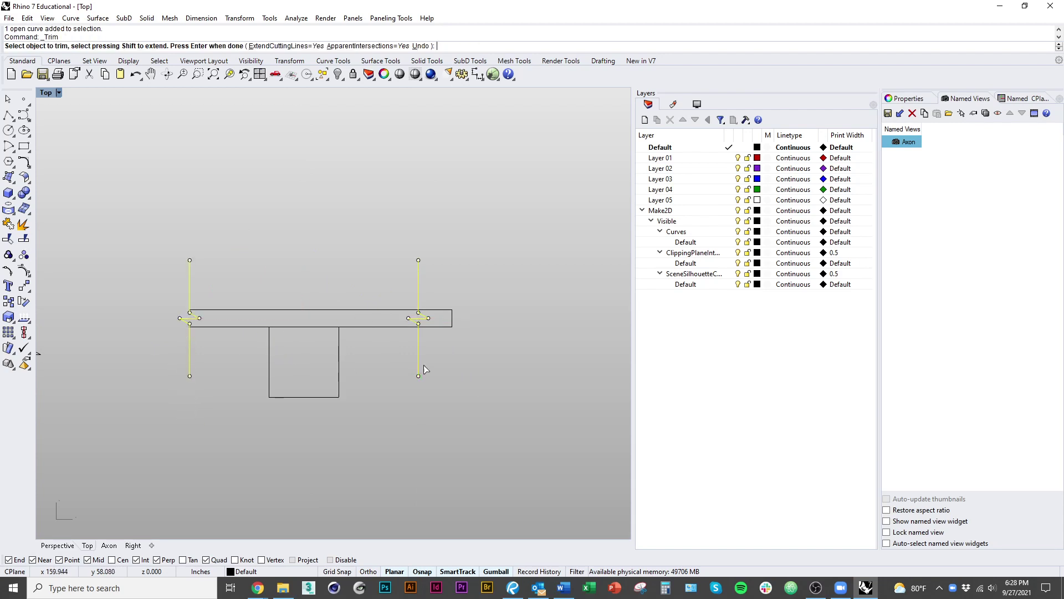
{"action": "key", "text": "Return"}
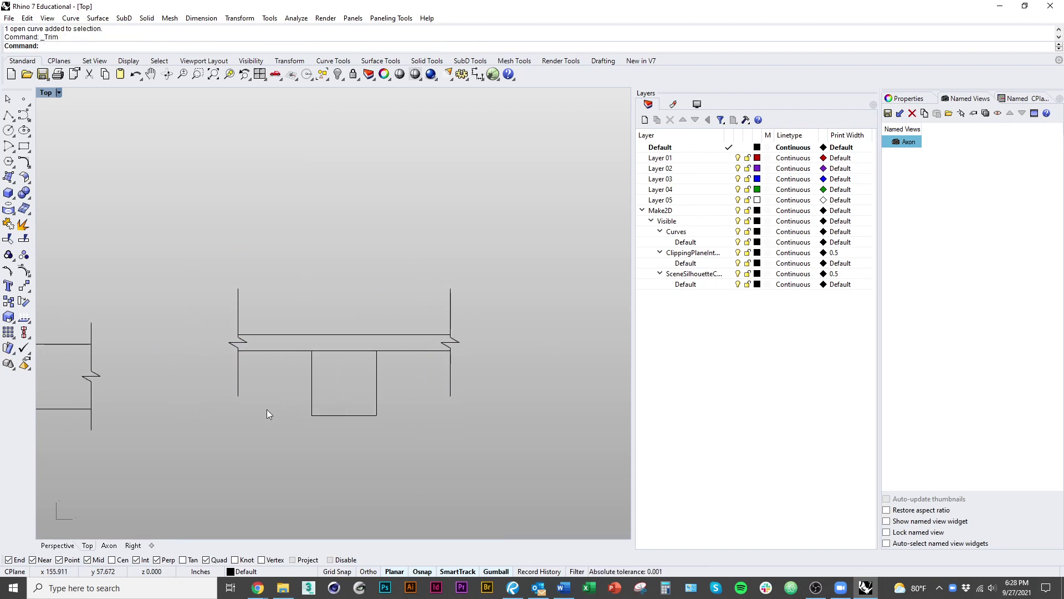
Step: Draw a vertical centreline from the midpoint of the square's lower edge up to the top of the seat strip
{"action": "scroll", "coordinate": [368, 378], "scroll_direction": "up", "scroll_amount": 3}
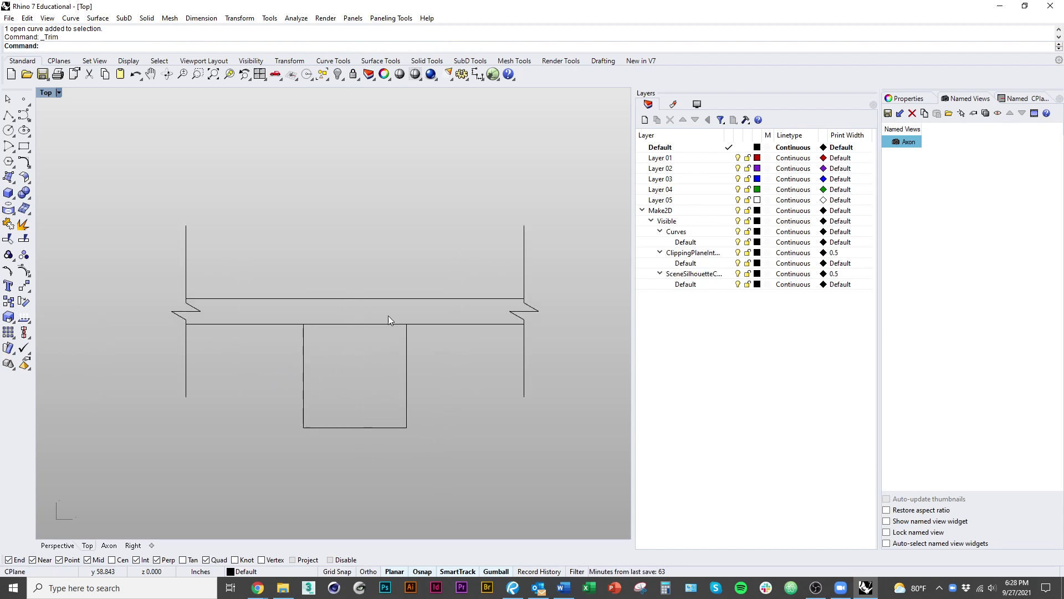
{"action": "scroll", "coordinate": [388, 316], "scroll_direction": "down", "scroll_amount": 8}
{"action": "right_click_drag", "start_coordinate": [391, 356], "coordinate": [394, 387]}
{"action": "scroll", "coordinate": [395, 383], "scroll_direction": "up", "scroll_amount": 8}
{"action": "type", "text": "pl"}
{"action": "key", "text": "Return"}
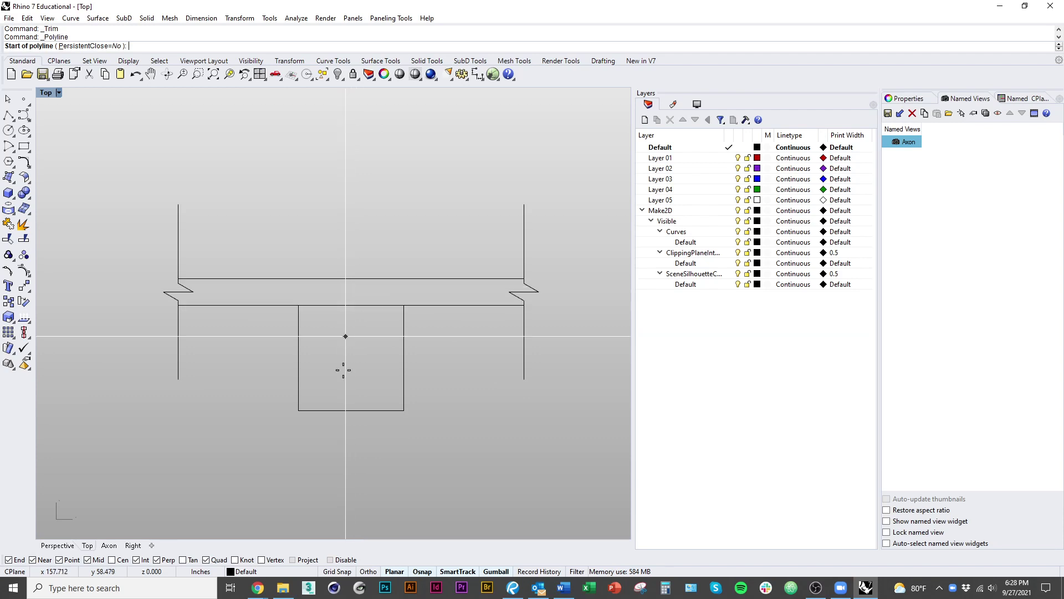
{"action": "left_click", "coordinate": [351, 411]}
{"action": "left_click", "coordinate": [351, 278]}
{"action": "key", "text": "Return"}
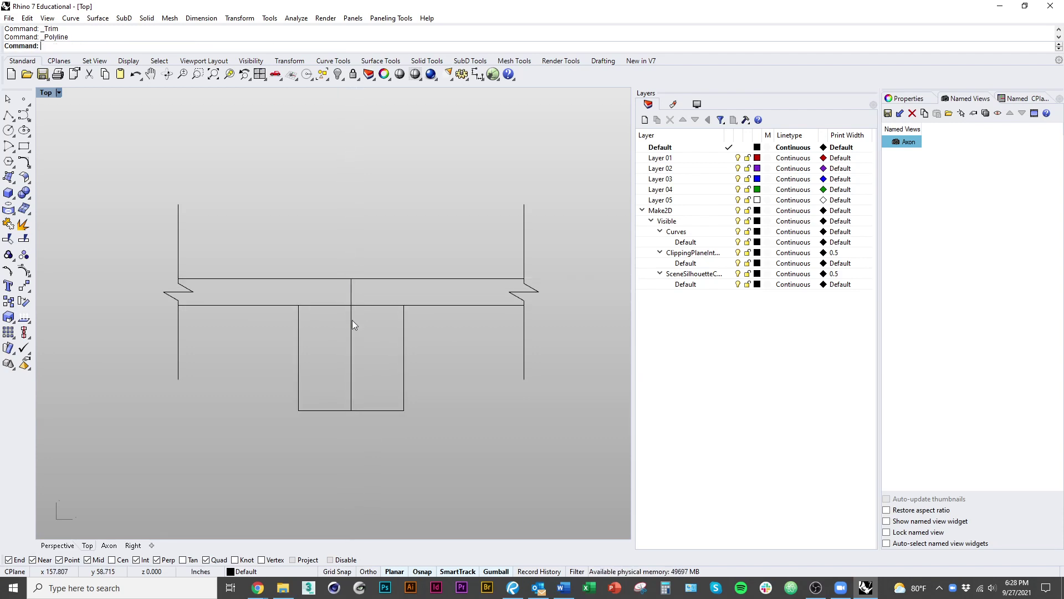
Step: Lengthen the vertical centreline to 2 inches with Scale1D, keeping its upper end fixed
{"action": "scroll", "coordinate": [354, 324], "scroll_direction": "down", "scroll_amount": 2}
{"action": "left_click", "coordinate": [350, 317]}
{"action": "scroll", "coordinate": [347, 316], "scroll_direction": "up", "scroll_amount": 2}
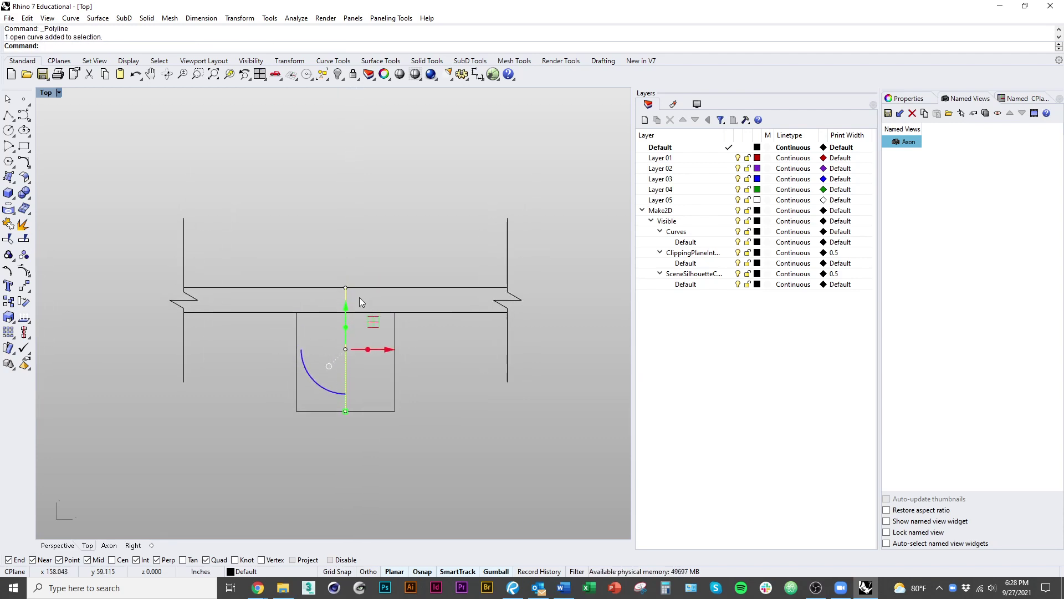
{"action": "type", "text": "scale1d"}
{"action": "key", "text": "Return"}
{"action": "left_click", "coordinate": [346, 287]}
{"action": "left_click", "coordinate": [344, 410]}
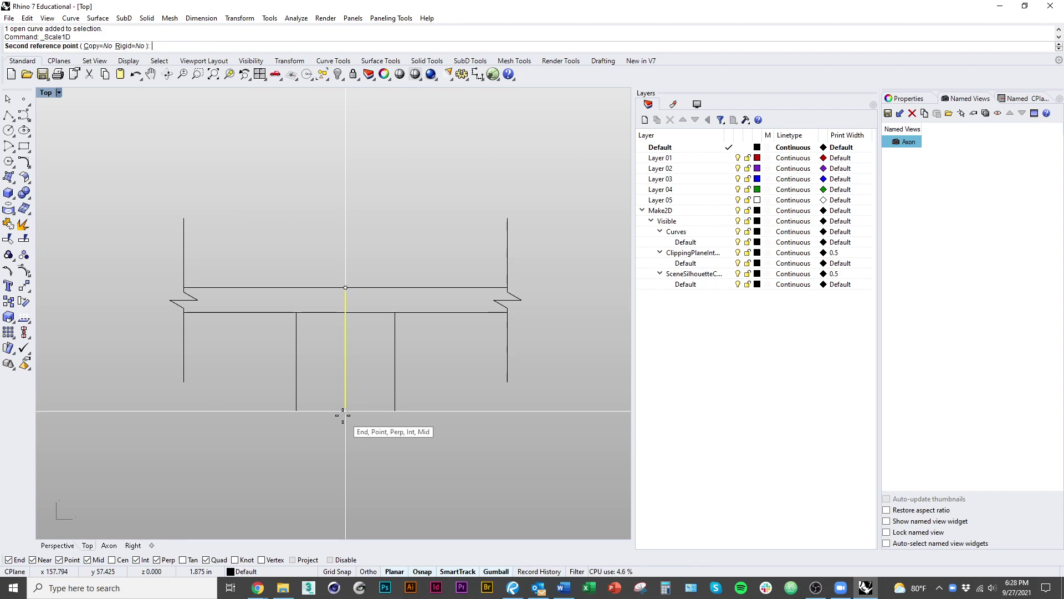
{"action": "type", "text": "2"}
{"action": "key", "text": "Return"}
{"action": "key", "text": "Escape"}
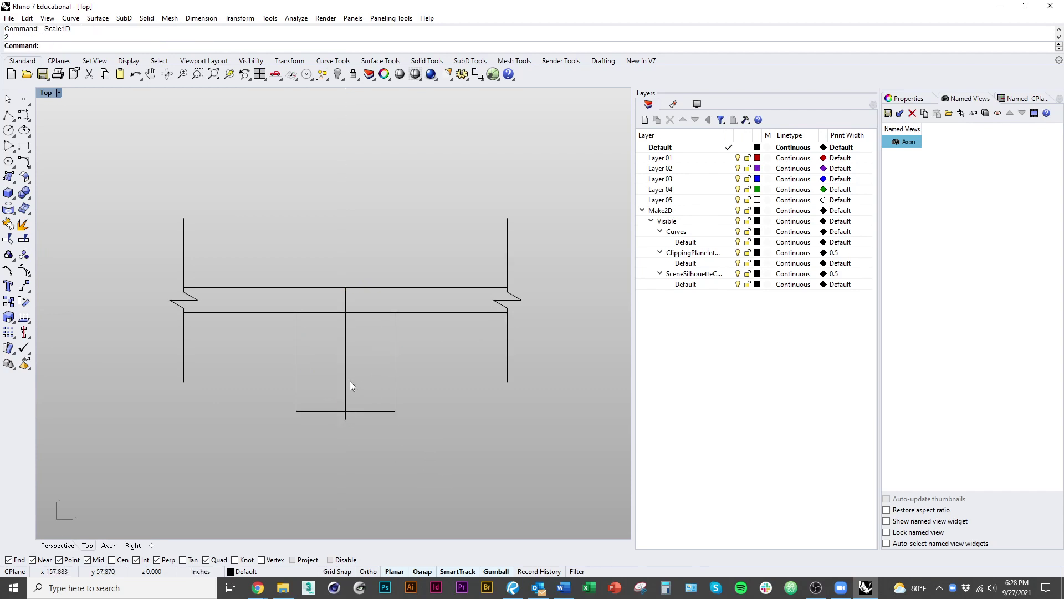
Step: Lengthen the vertical centreline to 2.5 inches with Scale1D from its upper end, so it extends below the square
{"action": "left_click", "coordinate": [349, 385]}
{"action": "key", "text": "Return"}
{"action": "left_click", "coordinate": [345, 287]}
{"action": "left_click", "coordinate": [344, 419]}
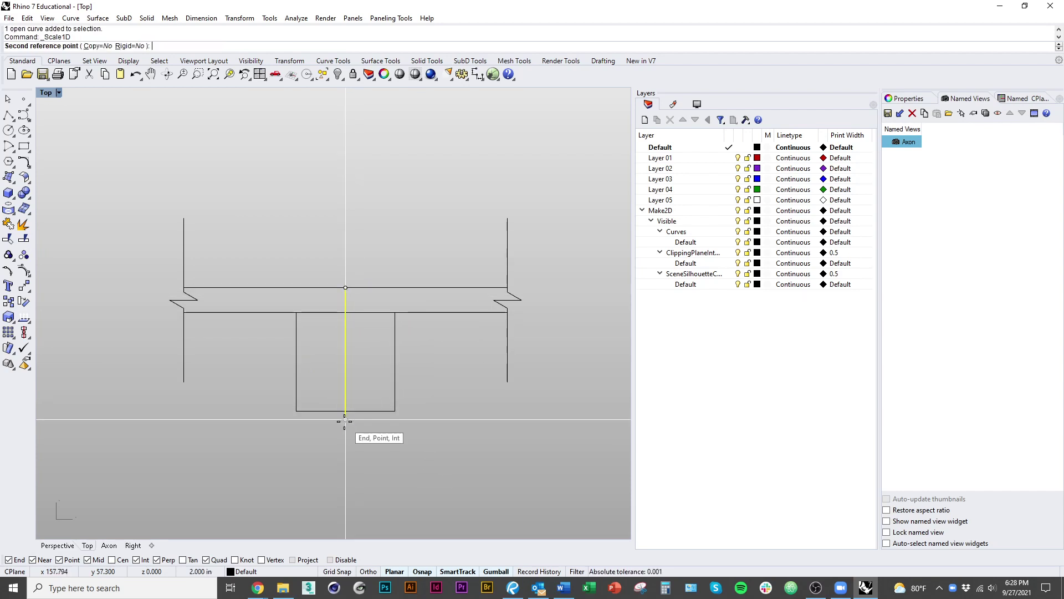
{"action": "type", "text": "2.5"}
{"action": "key", "text": "Return"}
{"action": "key", "text": "Escape"}
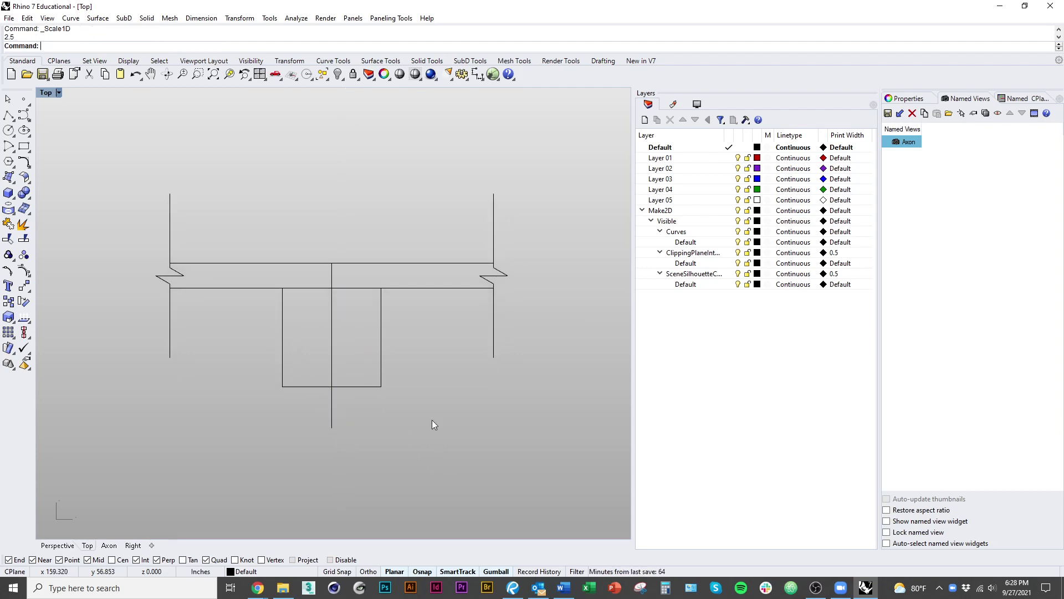
{"action": "scroll", "coordinate": [433, 422], "scroll_direction": "up", "scroll_amount": 3}
{"action": "left_click", "coordinate": [331, 357]}
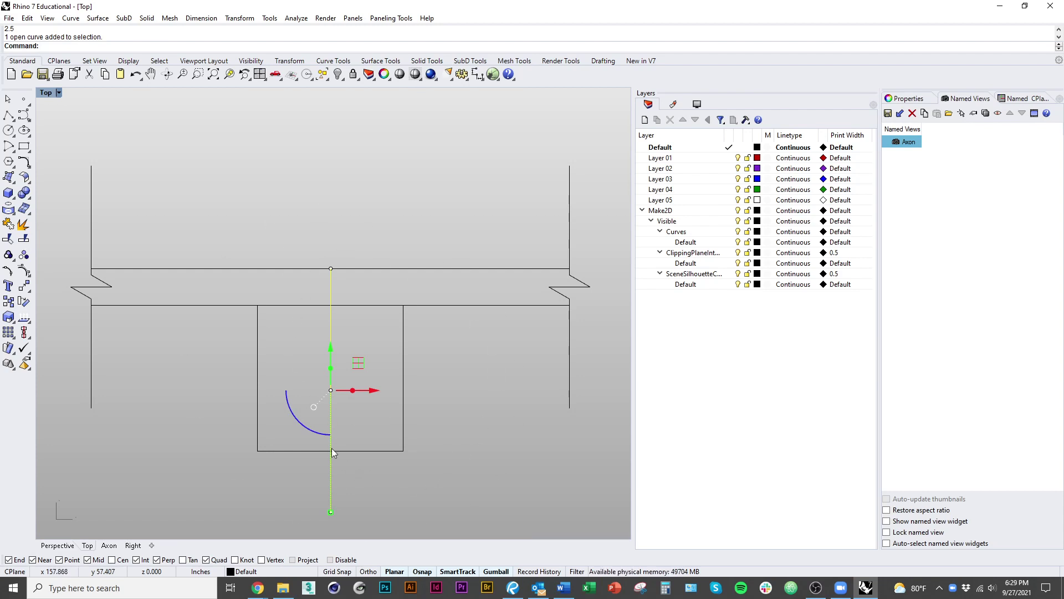
{"action": "left_click", "coordinate": [464, 412]}
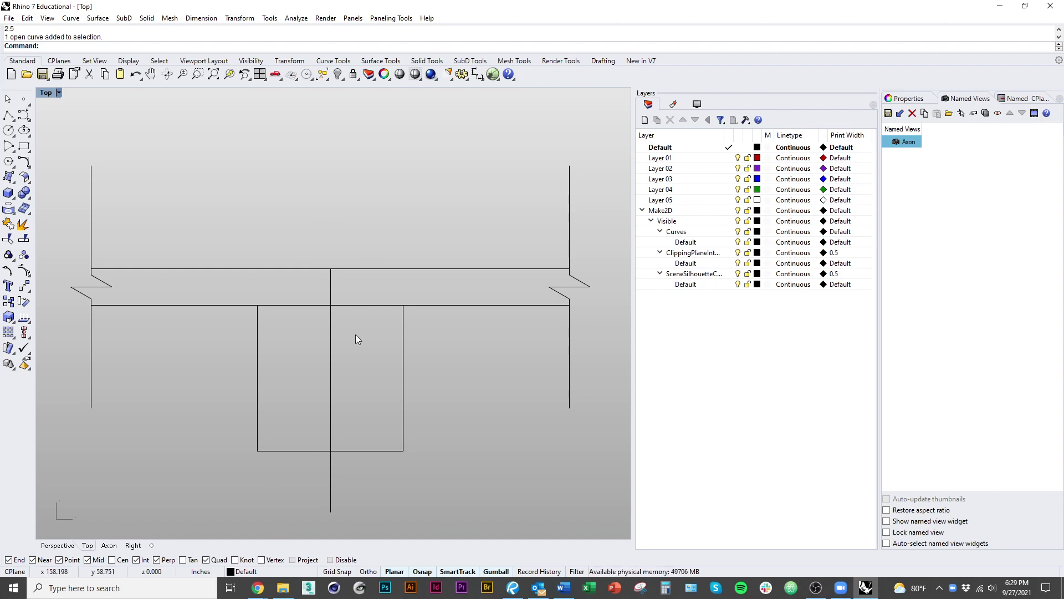
{"action": "mouse_move", "coordinate": [414, 428]}
{"action": "right_mouse_down"}
{"action": "mouse_move", "coordinate": [388, 430]}
{"action": "mouse_move", "coordinate": [422, 430]}
{"action": "right_mouse_up"}
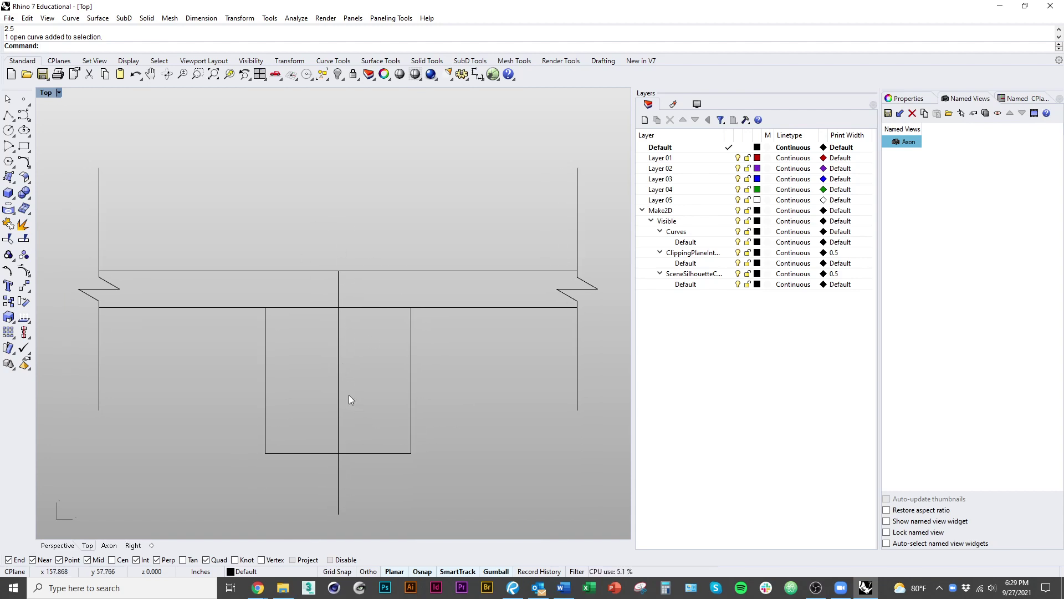
{"action": "mouse_move", "coordinate": [344, 460]}
{"action": "right_mouse_down"}
{"action": "mouse_move", "coordinate": [347, 429]}
{"action": "mouse_move", "coordinate": [388, 489]}
{"action": "mouse_move", "coordinate": [338, 462]}
{"action": "right_mouse_up"}
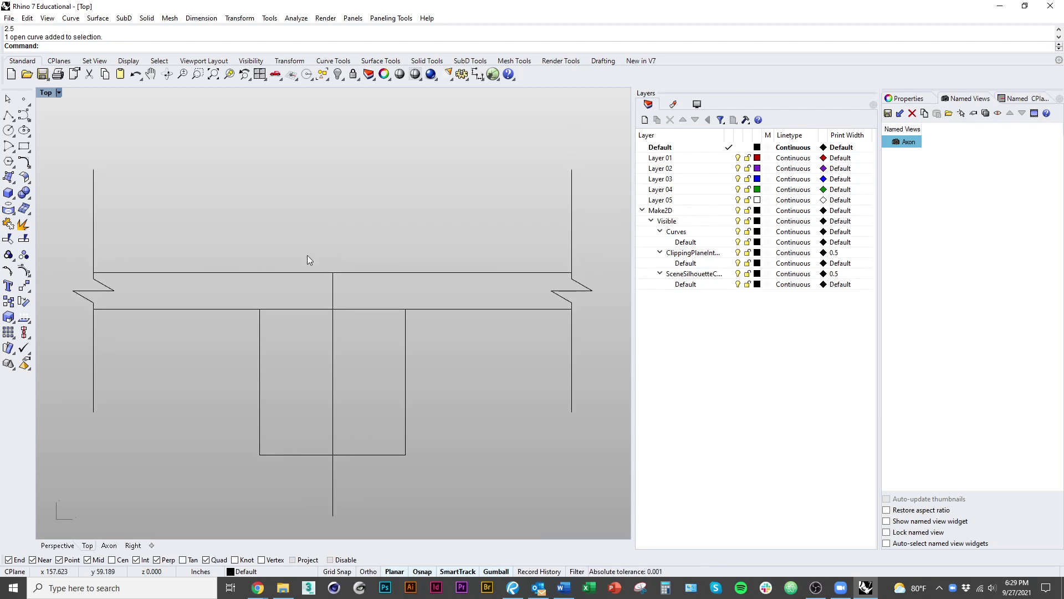
{"action": "right_click_drag", "start_coordinate": [418, 491], "coordinate": [406, 464]}
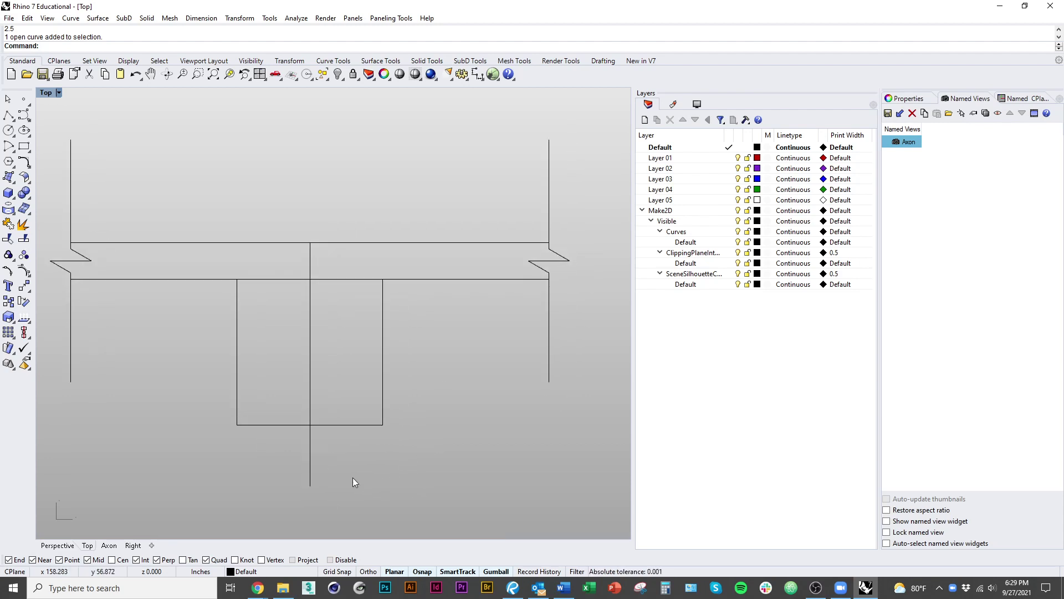
{"action": "key", "text": "alt+Tab"}
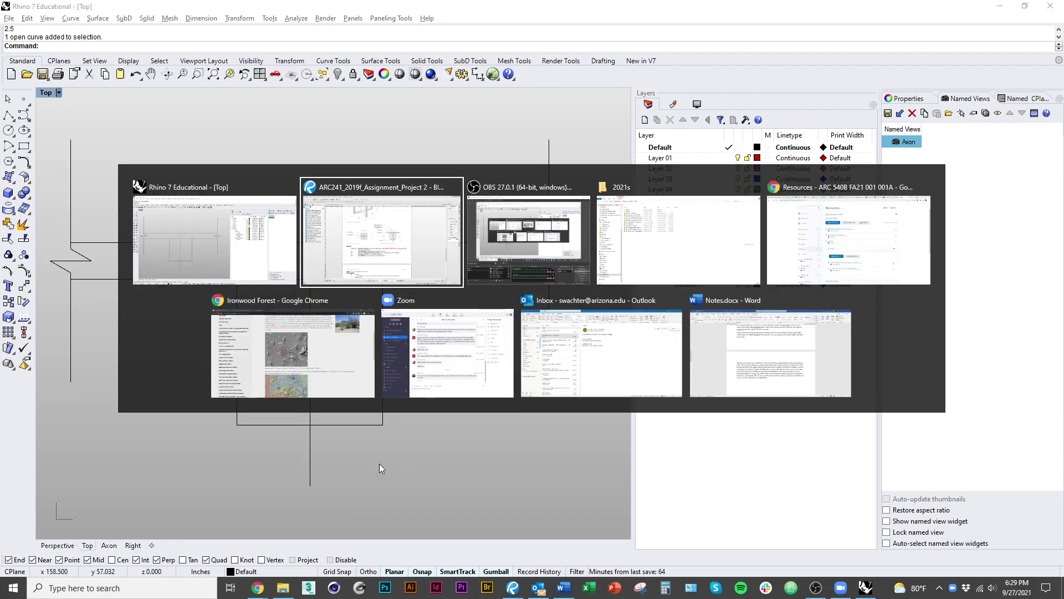
{"action": "key", "text": "Escape"}
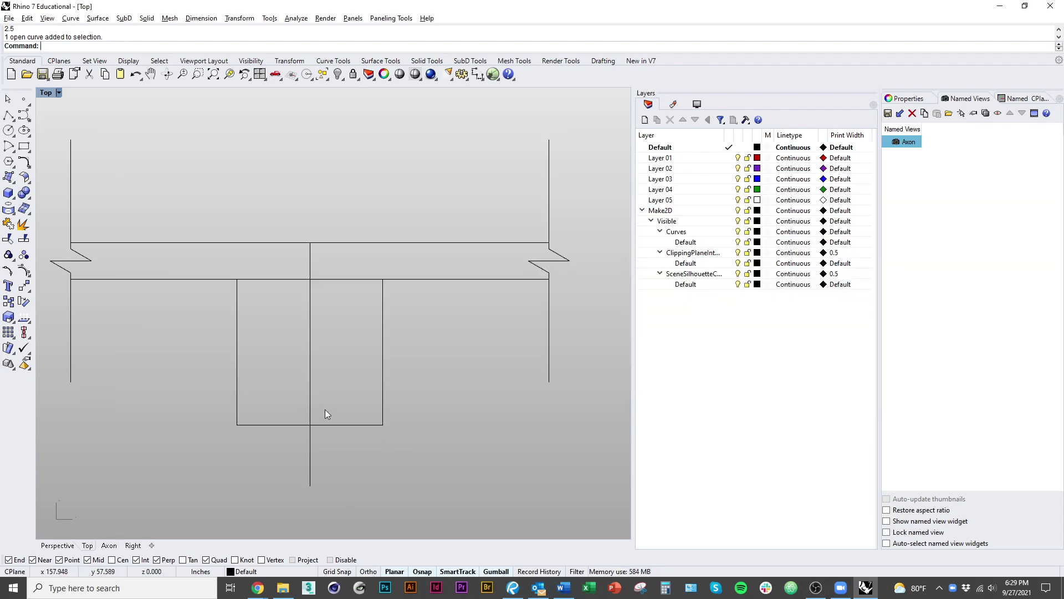
Step: Offset the vertical centreline 1/8 inch to both sides with flat caps to outline the fastener shaft
{"action": "left_click", "coordinate": [311, 413]}
{"action": "right_click", "coordinate": [394, 467]}
{"action": "right_click_drag", "start_coordinate": [448, 458], "coordinate": [473, 467]}
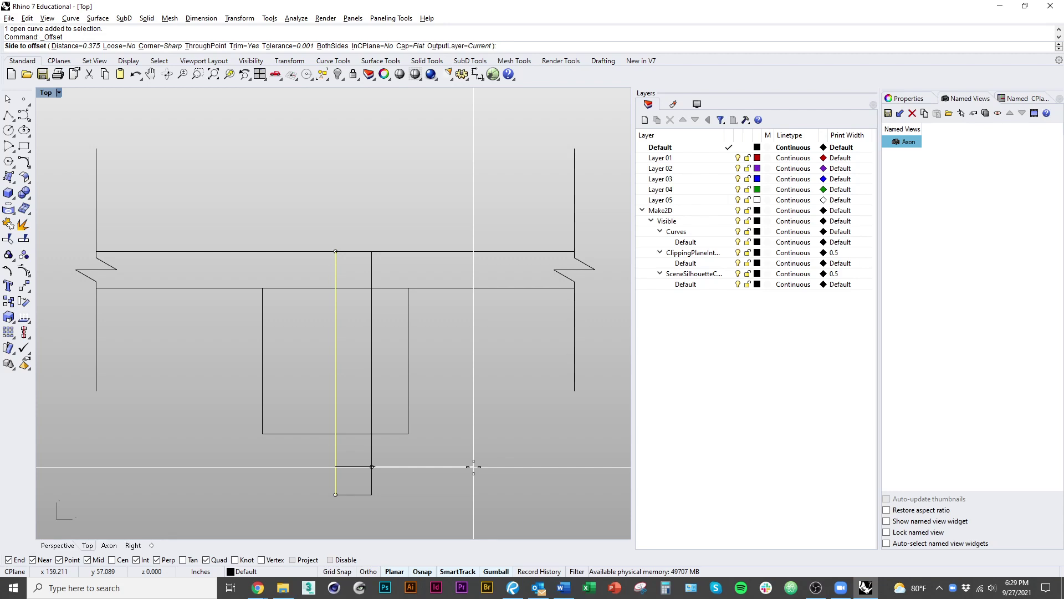
{"action": "type", "text": "b"}
{"action": "key", "text": "Return"}
{"action": "type", "text": "1/8"}
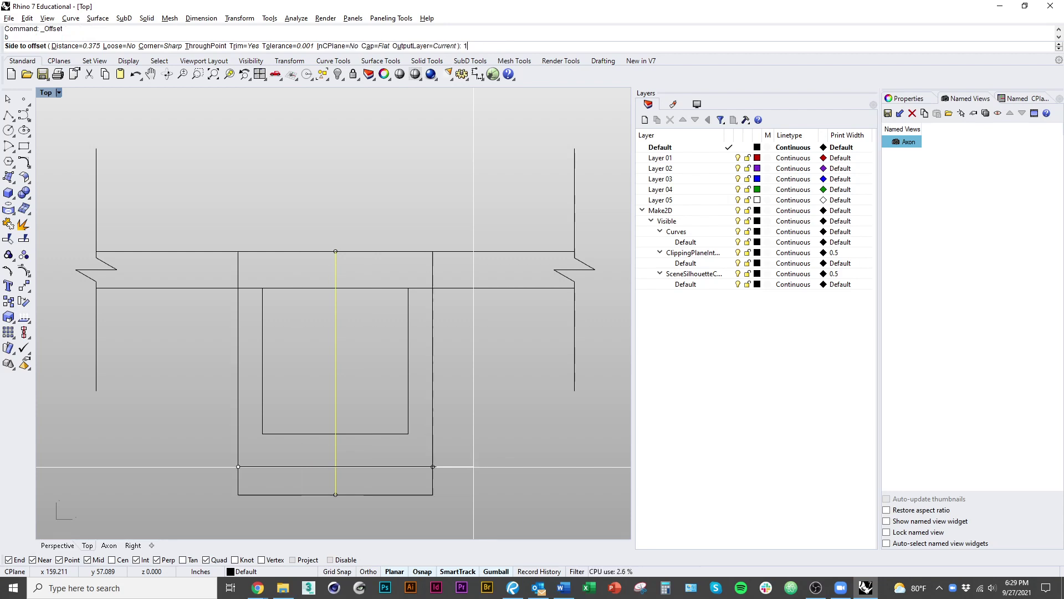
{"action": "key", "text": "Return"}
{"action": "scroll", "coordinate": [474, 466], "scroll_direction": "down", "scroll_amount": 2}
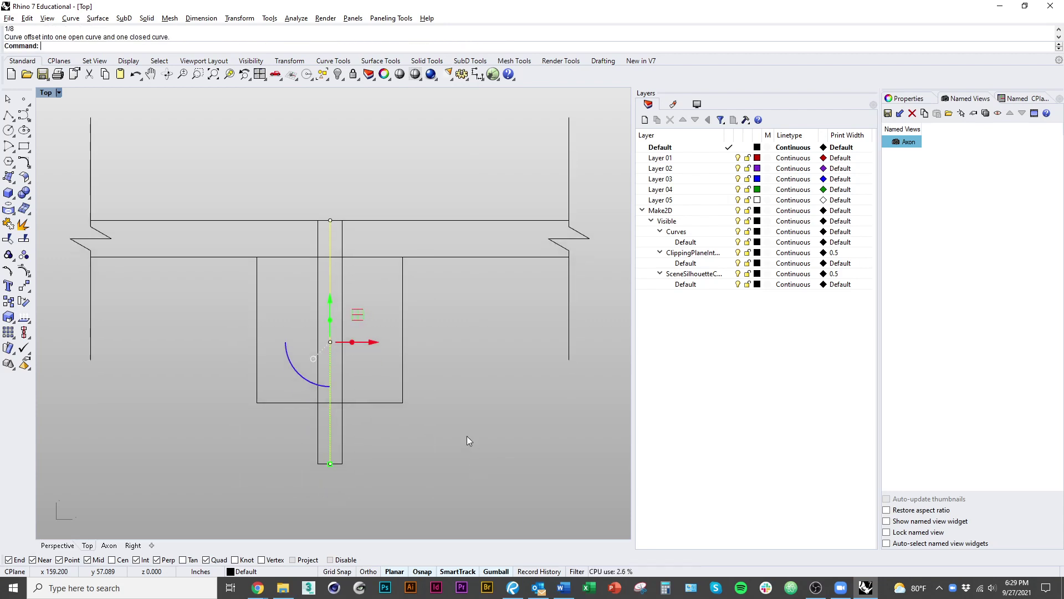
Step: Delete the vertical centreline inside the fastener shaft outline
{"action": "key", "text": "Delete"}
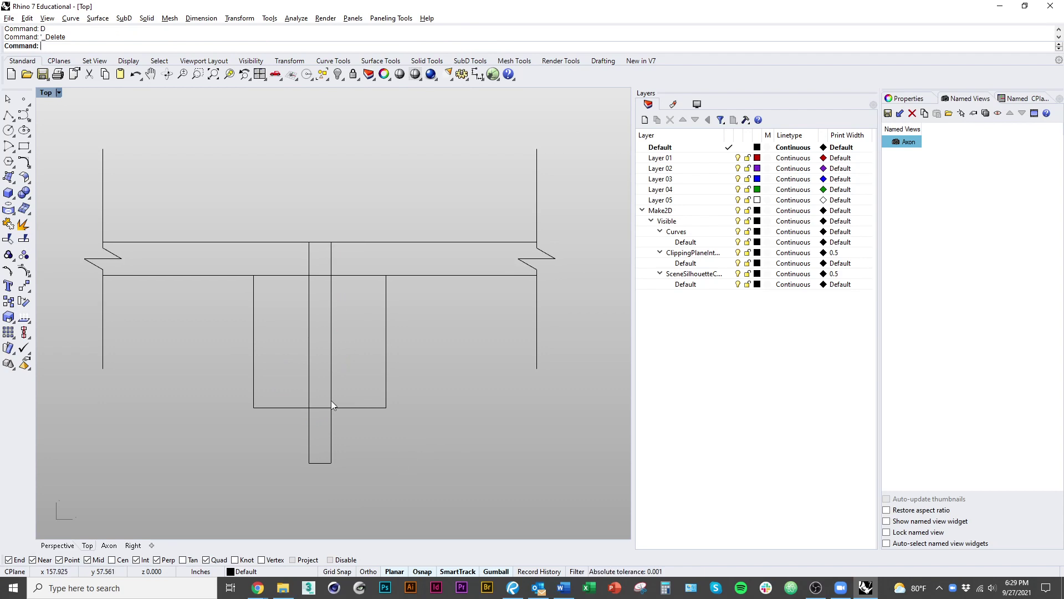
{"action": "mouse_move", "coordinate": [348, 404]}
{"action": "right_mouse_down"}
{"action": "mouse_move", "coordinate": [351, 442]}
{"action": "mouse_move", "coordinate": [388, 453]}
{"action": "mouse_move", "coordinate": [389, 424]}
{"action": "right_mouse_up"}
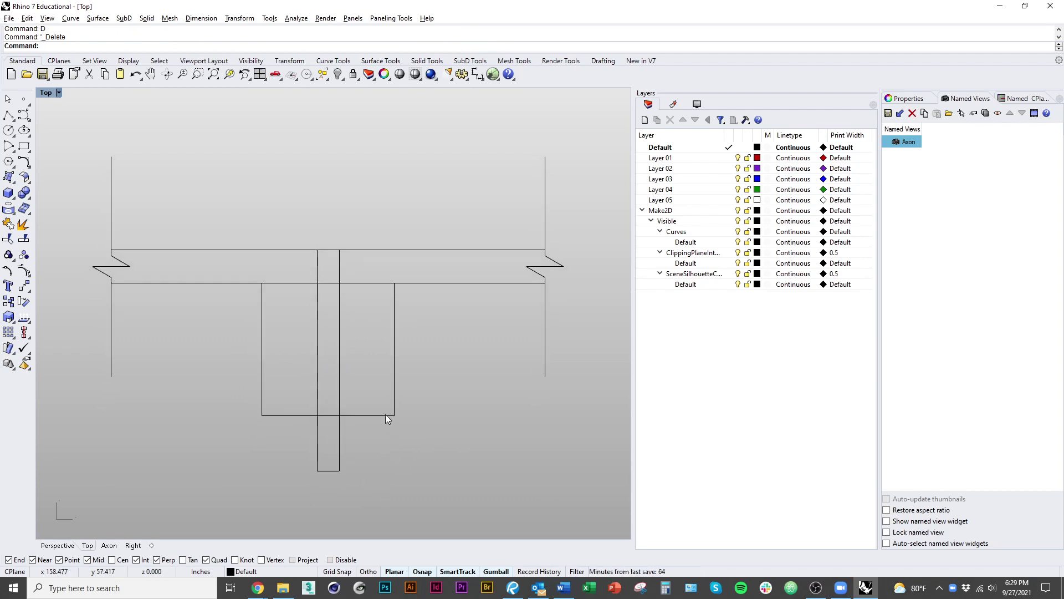
{"action": "scroll", "coordinate": [326, 254], "scroll_direction": "up", "scroll_amount": 2}
{"action": "type", "text": "pl"}
{"action": "key", "text": "Return"}
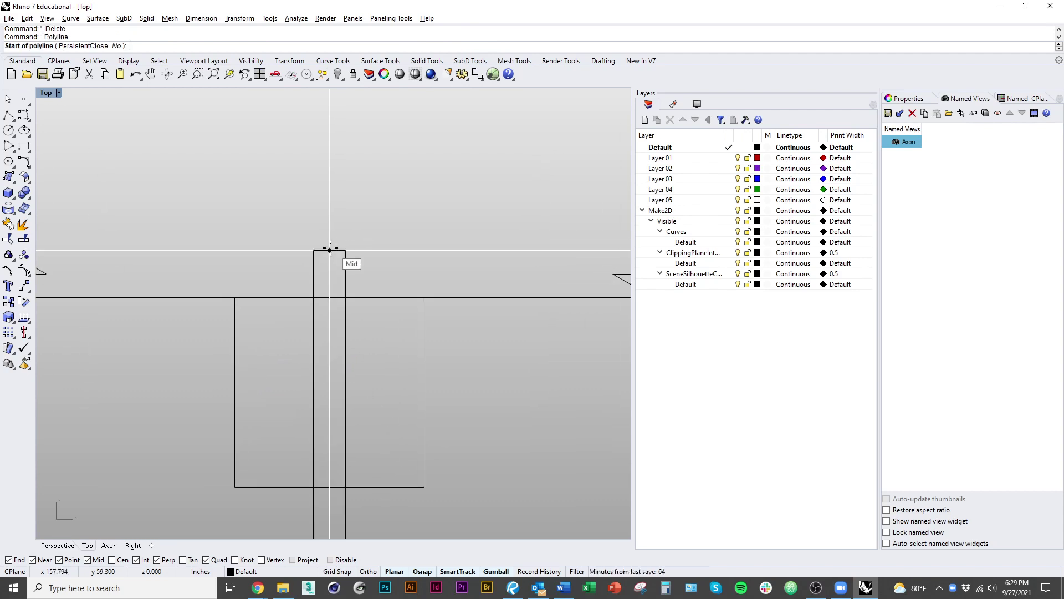
{"action": "key", "text": "Escape"}
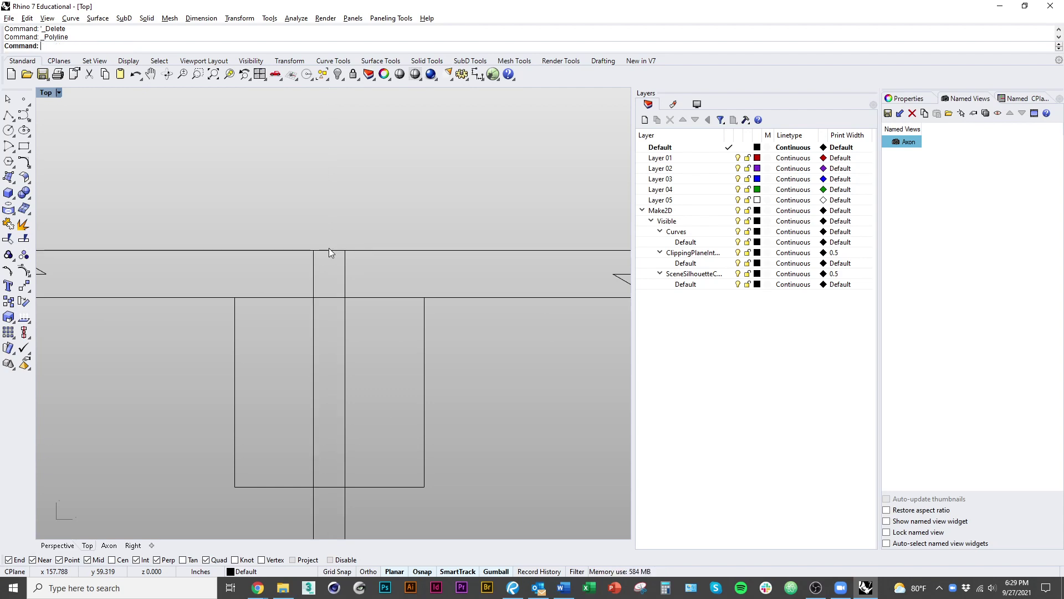
{"action": "type", "text": "line"}
{"action": "key", "text": "Return"}
{"action": "type", "text": "b"}
{"action": "key", "text": "Return"}
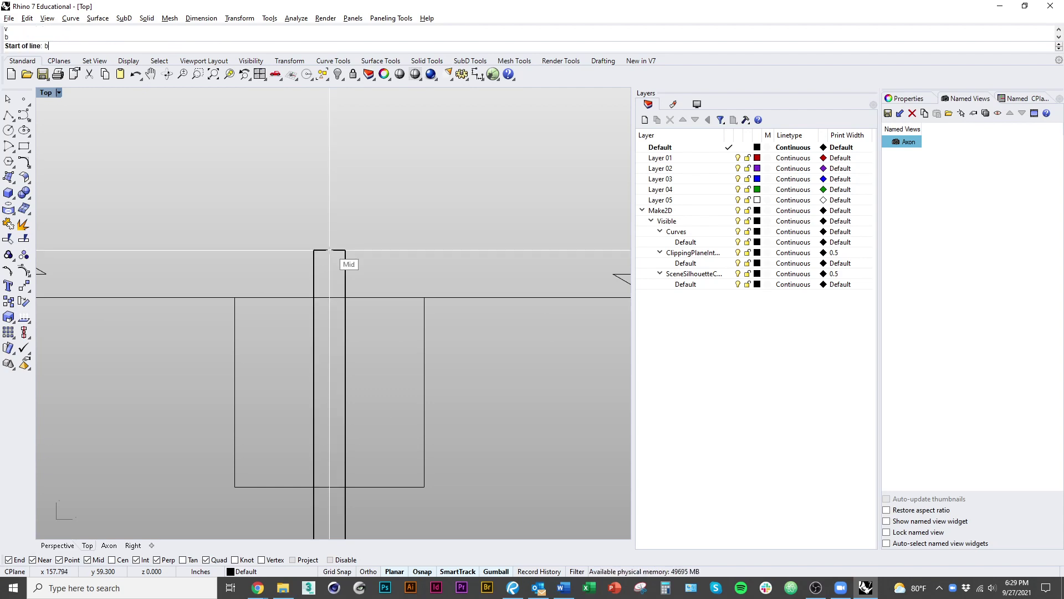
{"action": "left_click", "coordinate": [329, 251]}
{"action": "key", "text": "Escape"}
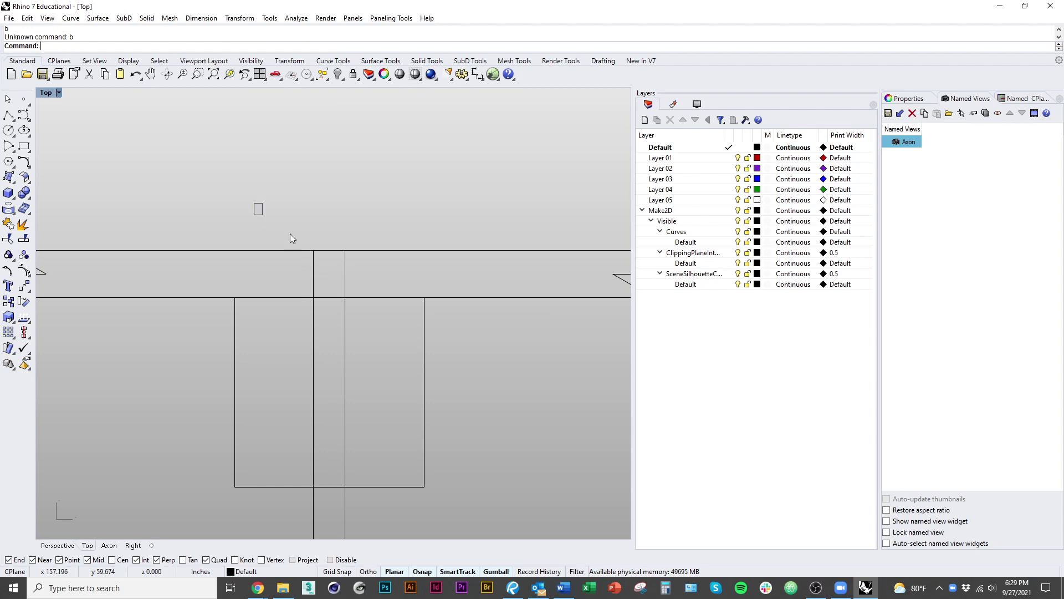
Step: Try copying the line across the top of the fastener shaft upward, and delete the stray curves above the seat
{"action": "left_click", "coordinate": [292, 251]}
{"action": "scroll", "coordinate": [358, 279], "scroll_direction": "up", "scroll_amount": 6}
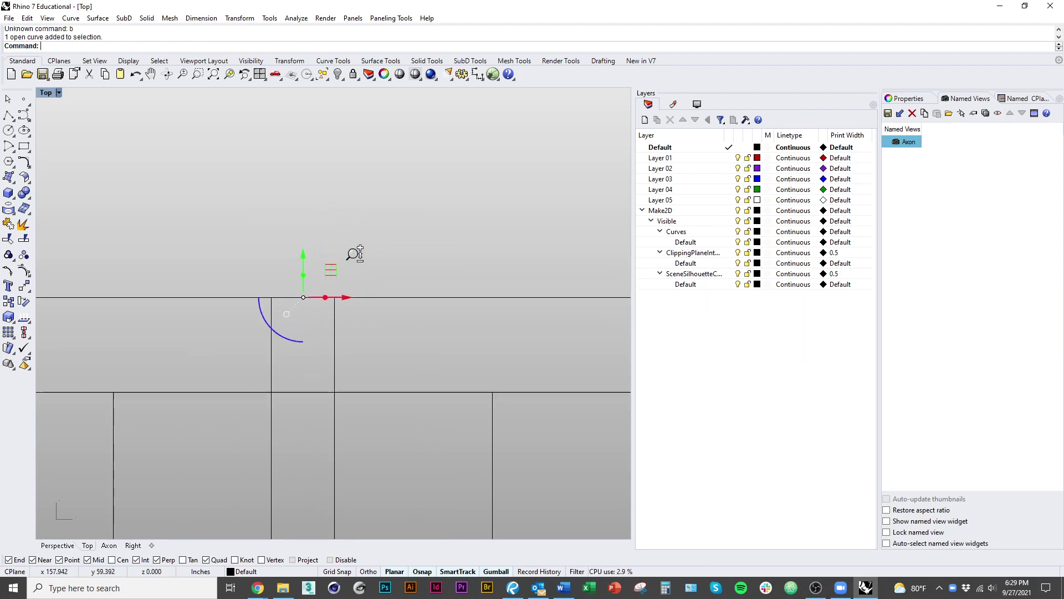
{"action": "right_click_drag", "start_coordinate": [354, 254], "coordinate": [355, 250], "text": "ctrl"}
{"action": "type", "text": "co"}
{"action": "key", "text": "Return"}
{"action": "left_click", "coordinate": [366, 298]}
{"action": "left_click", "coordinate": [367, 276]}
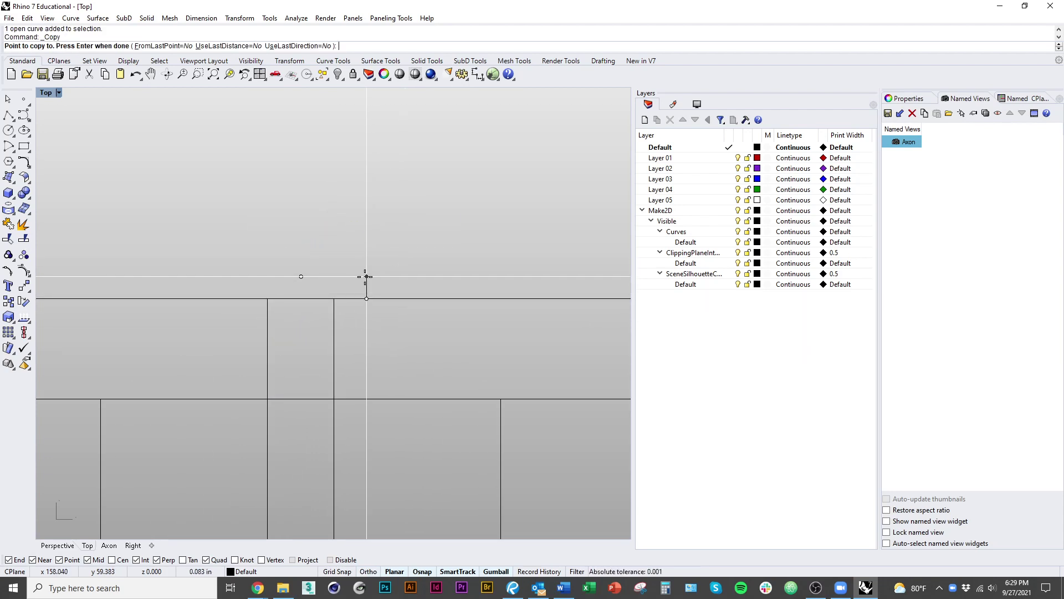
{"action": "key", "text": "Escape"}
{"action": "key", "text": "Escape"}
{"action": "left_click_drag", "start_coordinate": [232, 241], "coordinate": [410, 357]}
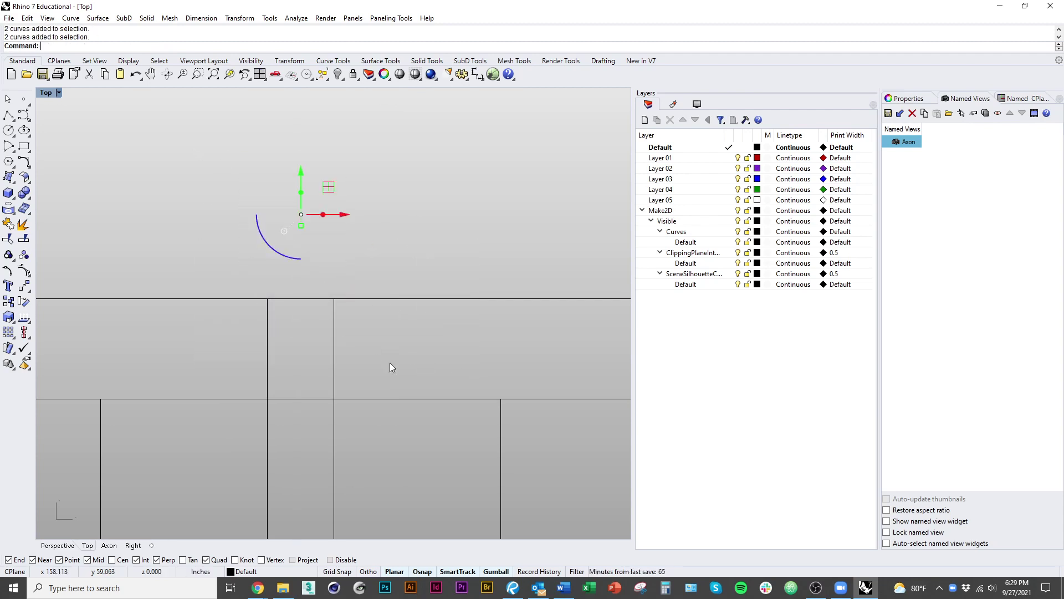
{"action": "key", "text": "Delete"}
Step: Draw a horizontal line about 0.57 in long centred on the shaft's top edge and raise it about 0.16 in above the seat strip
{"action": "type", "text": "line"}
{"action": "key", "text": "Return"}
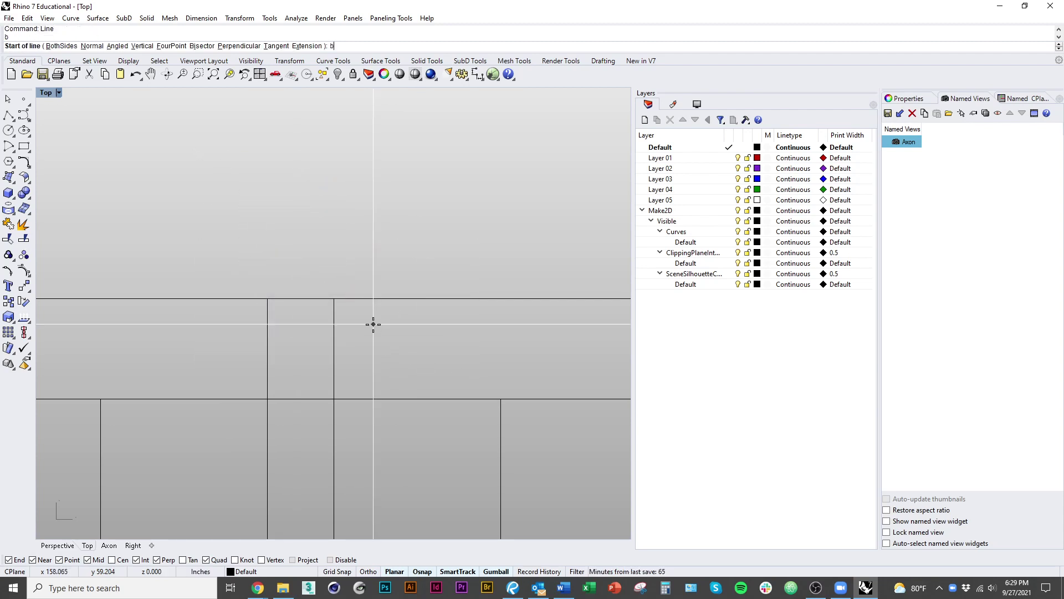
{"action": "type", "text": "b"}
{"action": "key", "text": "Return"}
{"action": "left_click", "coordinate": [301, 299]}
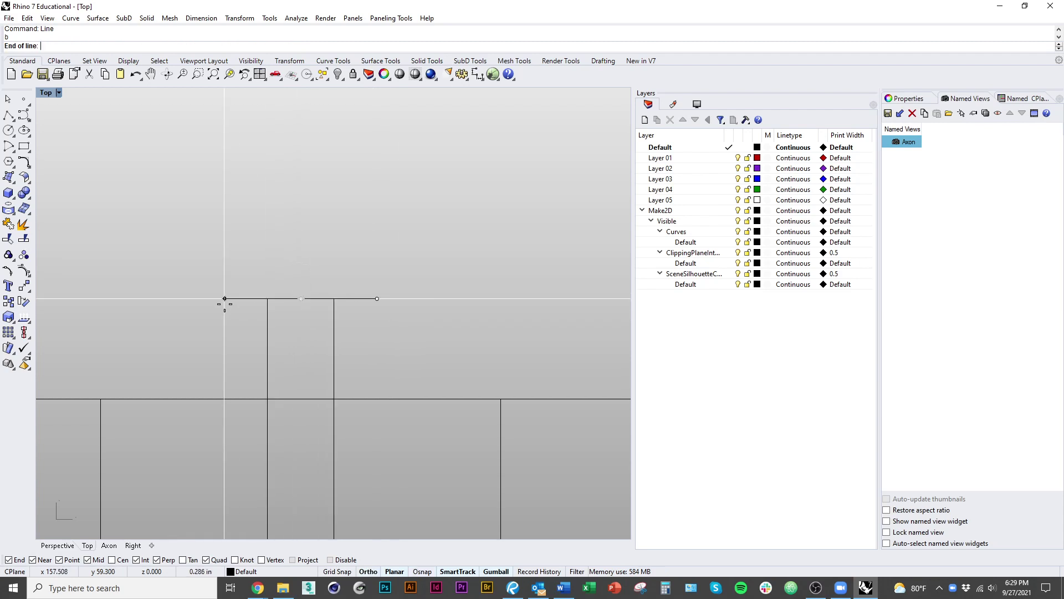
{"action": "left_click", "coordinate": [225, 299]}
{"action": "left_click_drag", "start_coordinate": [211, 359], "coordinate": [434, 244]}
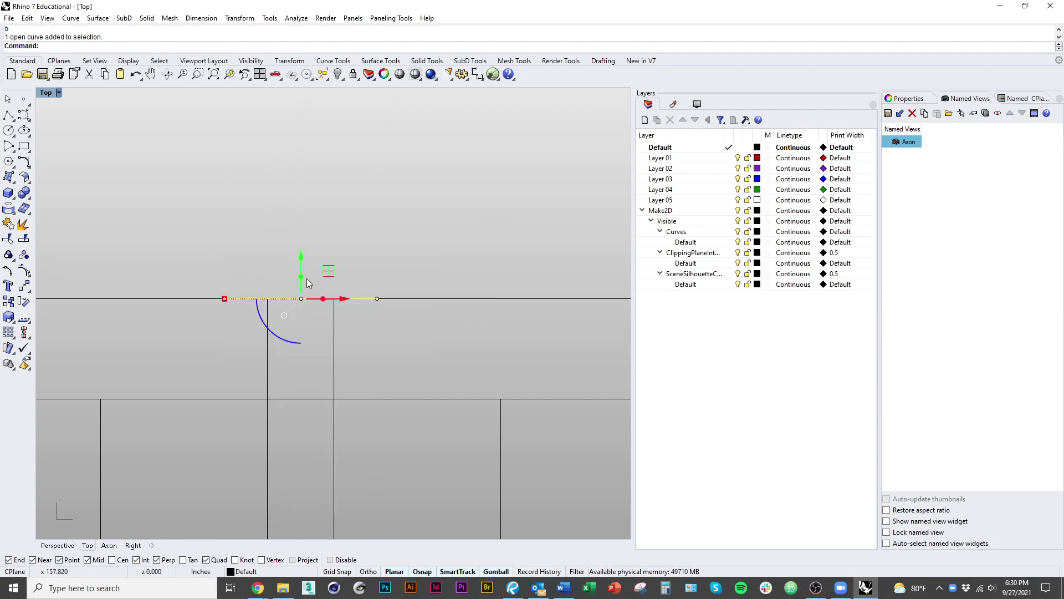
{"action": "left_click_drag", "start_coordinate": [302, 267], "coordinate": [331, 221]}
Step: Draw vertical lines from both ends of the raised line down to the seat strip to outline a raised fastener head
{"action": "scroll", "coordinate": [376, 254], "scroll_direction": "up", "scroll_amount": 3}
{"action": "type", "text": "pl"}
{"action": "key", "text": "Return"}
{"action": "left_click", "coordinate": [379, 257]}
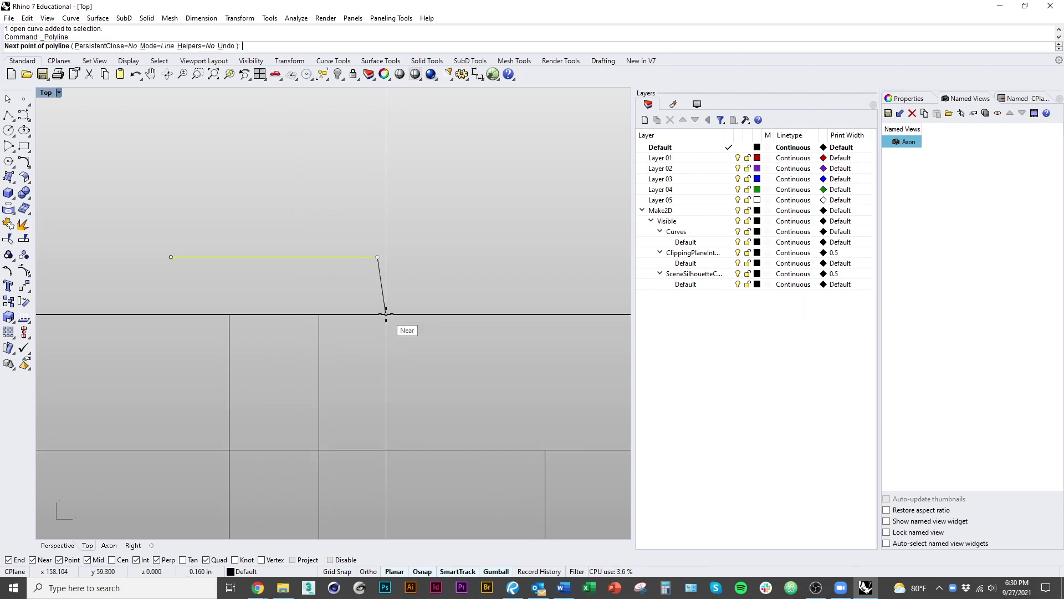
{"action": "left_click", "coordinate": [377, 314]}
{"action": "key", "text": "Return"}
{"action": "key", "text": "Return"}
{"action": "left_click", "coordinate": [171, 257]}
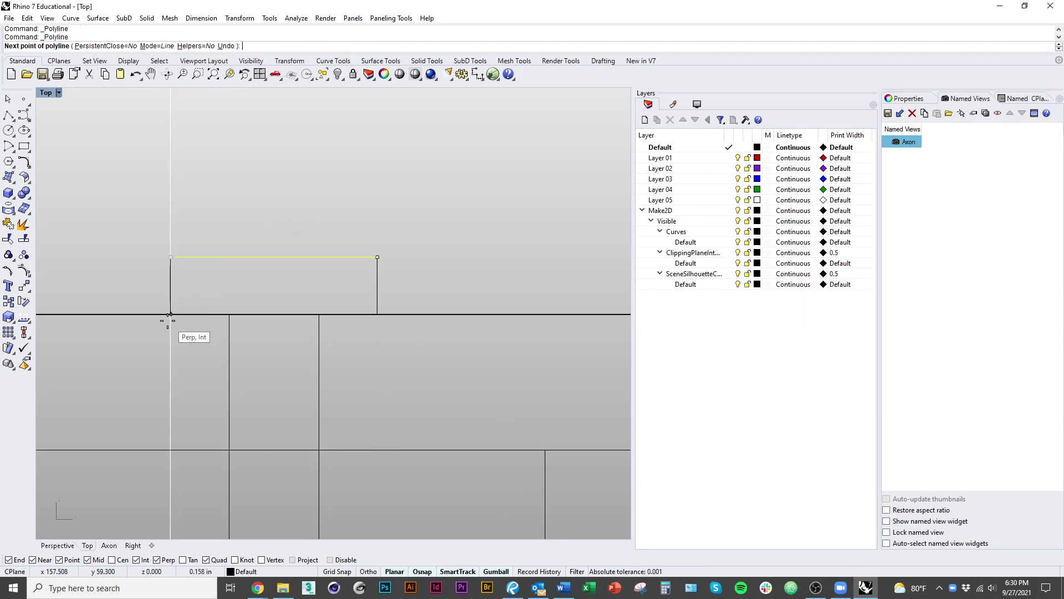
{"action": "key", "text": "Escape"}
Step: Delete the raised fastener head outline above the seat strip
{"action": "left_click_drag", "start_coordinate": [418, 291], "coordinate": [356, 251]}
{"action": "type", "text": "d"}
{"action": "key", "text": "Return"}
{"action": "key", "text": "Escape"}
{"action": "scroll", "coordinate": [338, 233], "scroll_direction": "down", "scroll_amount": 3}
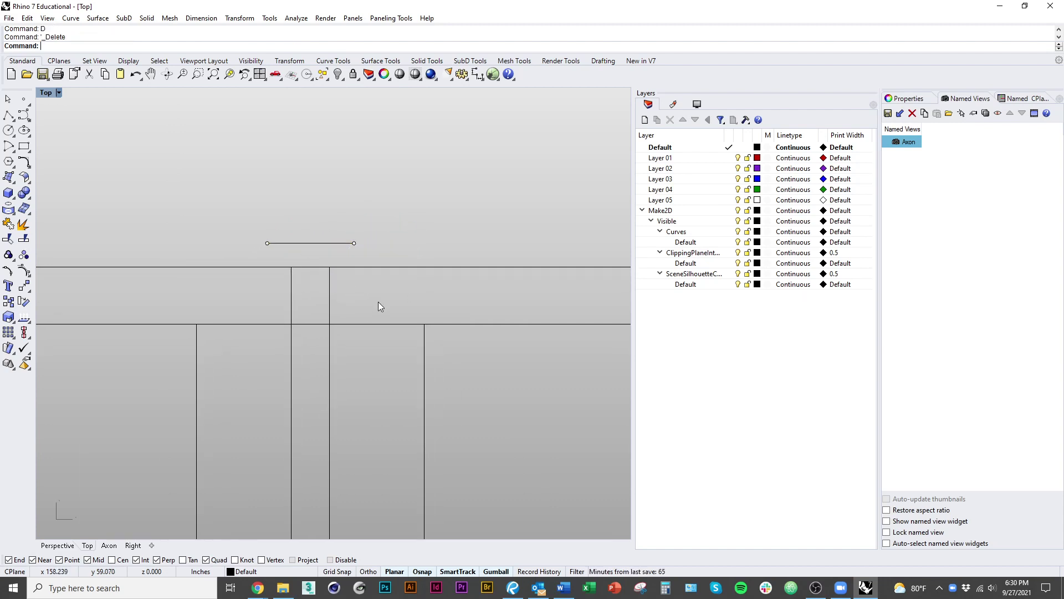
Step: Move the fastener shaft outline about 0.16 in straight down from the top of the seat strip
{"action": "right_click_drag", "start_coordinate": [330, 306], "coordinate": [334, 234]}
{"action": "left_click_drag", "start_coordinate": [356, 356], "coordinate": [294, 335]}
{"action": "right_click_drag", "start_coordinate": [305, 340], "coordinate": [286, 287]}
{"action": "scroll", "coordinate": [286, 287], "scroll_direction": "down", "scroll_amount": 3}
{"action": "type", "text": "m"}
{"action": "key", "text": "Return"}
{"action": "left_click", "coordinate": [304, 198]}
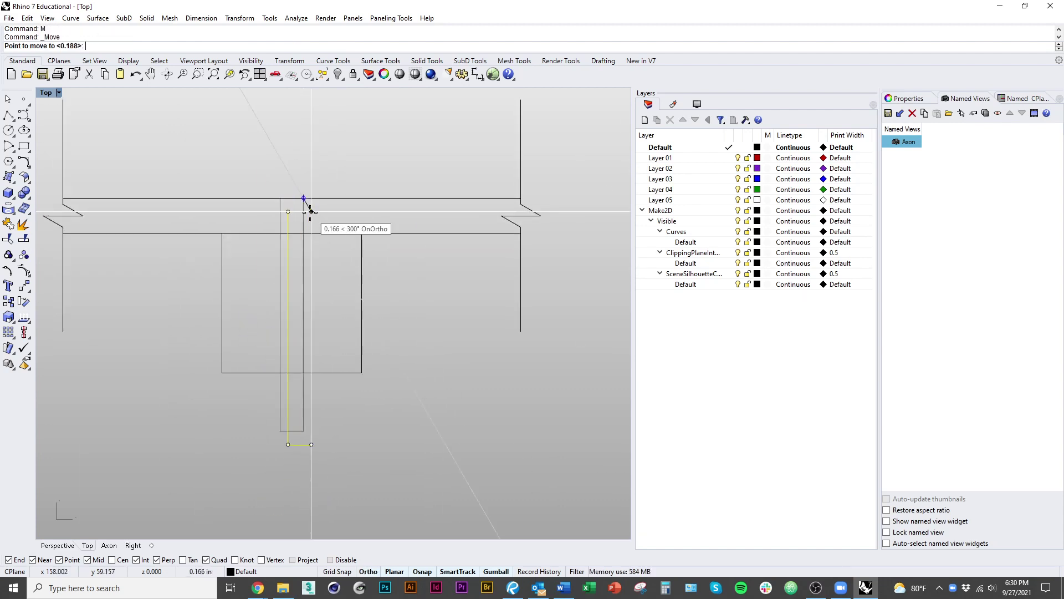
{"action": "left_click", "coordinate": [305, 212]}
Step: Draw a slanted line from the shaft's upper right corner outward to the seat strip's top edge for the countersunk head
{"action": "scroll", "coordinate": [328, 213], "scroll_direction": "up", "scroll_amount": 8}
{"action": "right_click_drag", "start_coordinate": [328, 213], "coordinate": [370, 287]}
{"action": "type", "text": "pl"}
{"action": "key", "text": "Return"}
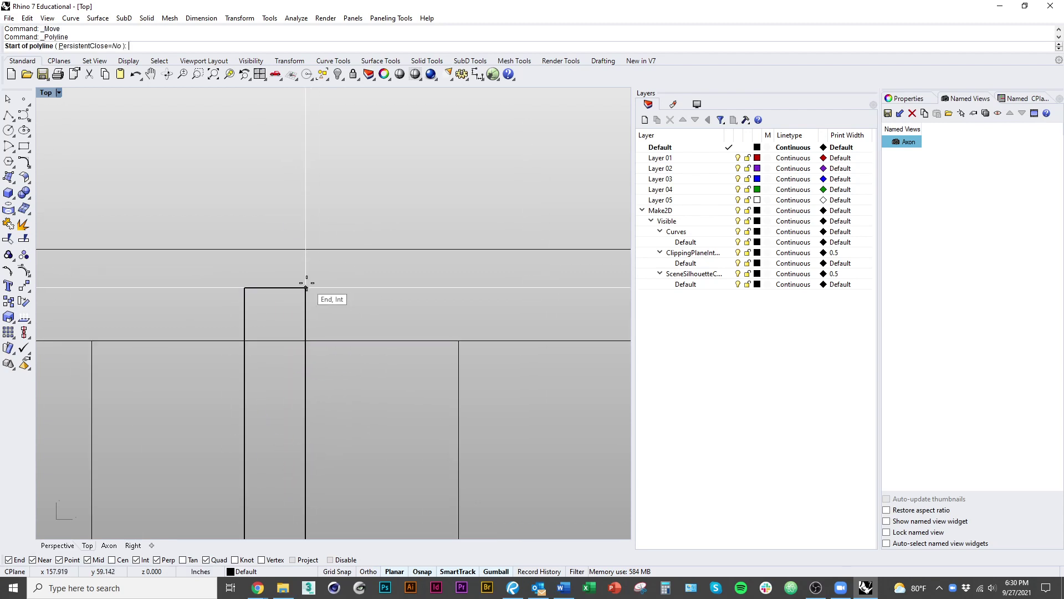
{"action": "left_click", "coordinate": [306, 288]}
{"action": "left_click", "coordinate": [355, 250]}
{"action": "key", "text": "Return"}
{"action": "scroll", "coordinate": [347, 281], "scroll_direction": "down", "scroll_amount": 2}
Step: Try to mirror the slanted head line about the shaft's vertical axis, and undo the mirroring
{"action": "left_click", "coordinate": [336, 278]}
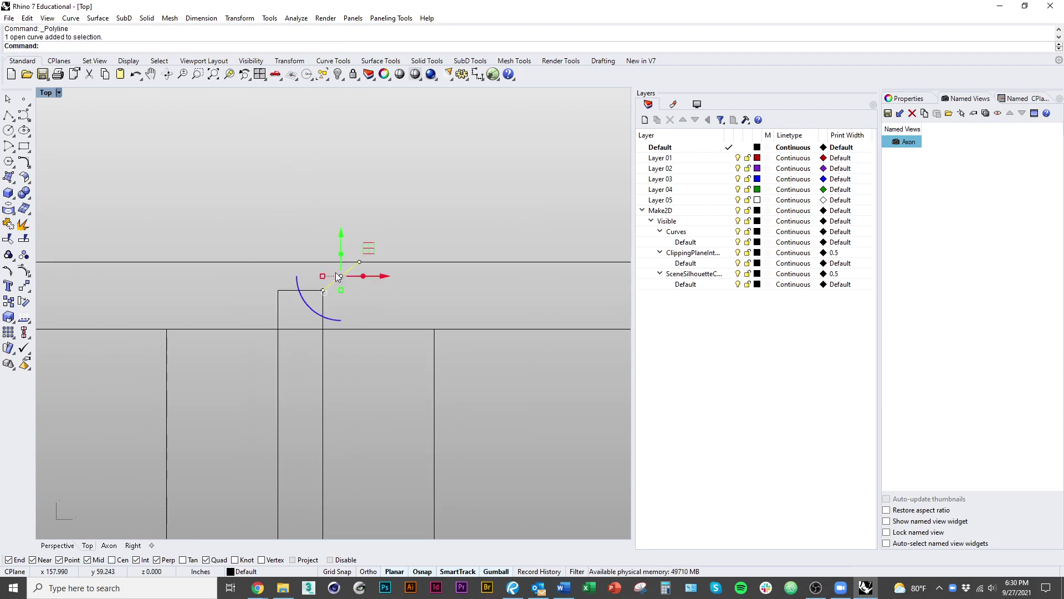
{"action": "type", "text": "mirror"}
{"action": "key", "text": "Return"}
{"action": "left_click", "coordinate": [301, 290]}
{"action": "left_click", "coordinate": [300, 236]}
{"action": "right_click_drag", "start_coordinate": [346, 254], "coordinate": [329, 291]}
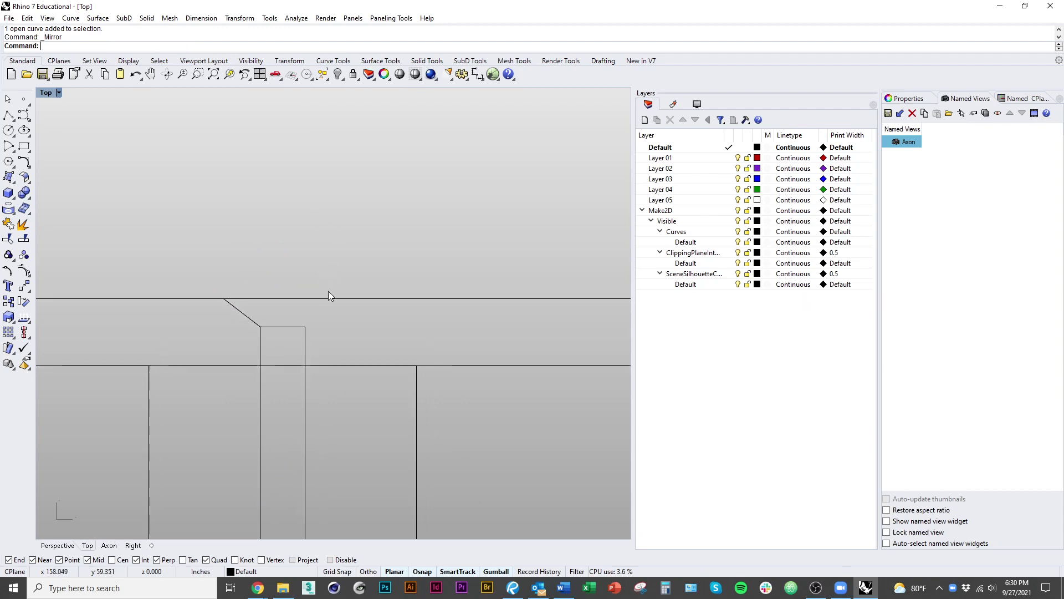
{"action": "key", "text": "ctrl+z"}
{"action": "key", "text": "Return"}
{"action": "left_click", "coordinate": [282, 327]}
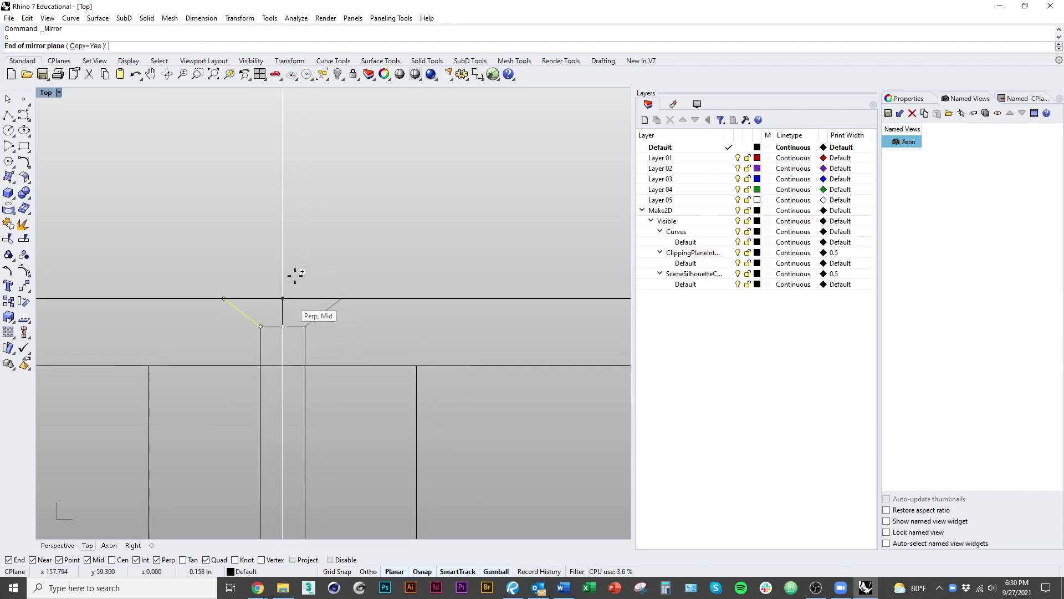
{"action": "left_click", "coordinate": [285, 240]}
{"action": "key", "text": "ctrl+z"}
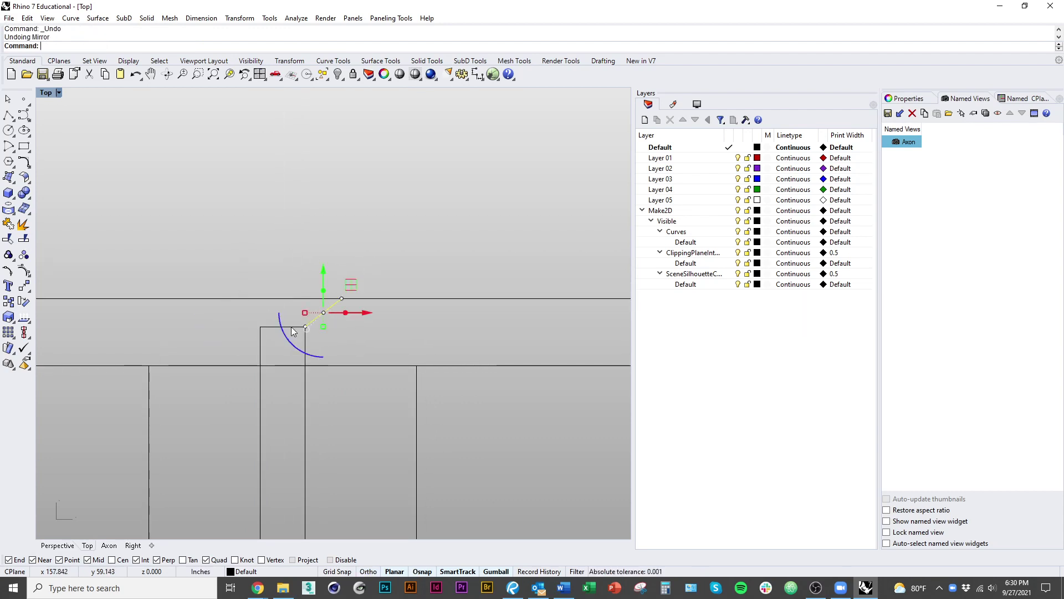
Step: Mirror the slanted head line with Copy enabled about the shaft's vertical axis to complete the countersunk head
{"action": "key", "text": "Return"}
{"action": "left_click", "coordinate": [282, 326]}
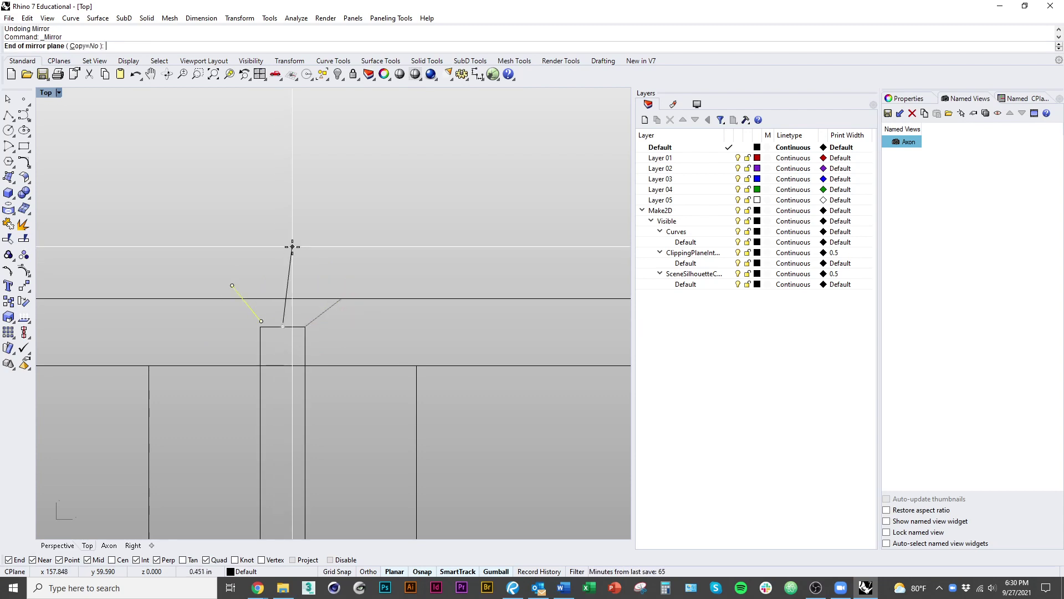
{"action": "type", "text": "c"}
{"action": "key", "text": "Return"}
{"action": "left_click", "coordinate": [293, 231], "text": "shift"}
{"action": "scroll", "coordinate": [338, 261], "scroll_direction": "down", "scroll_amount": 8}
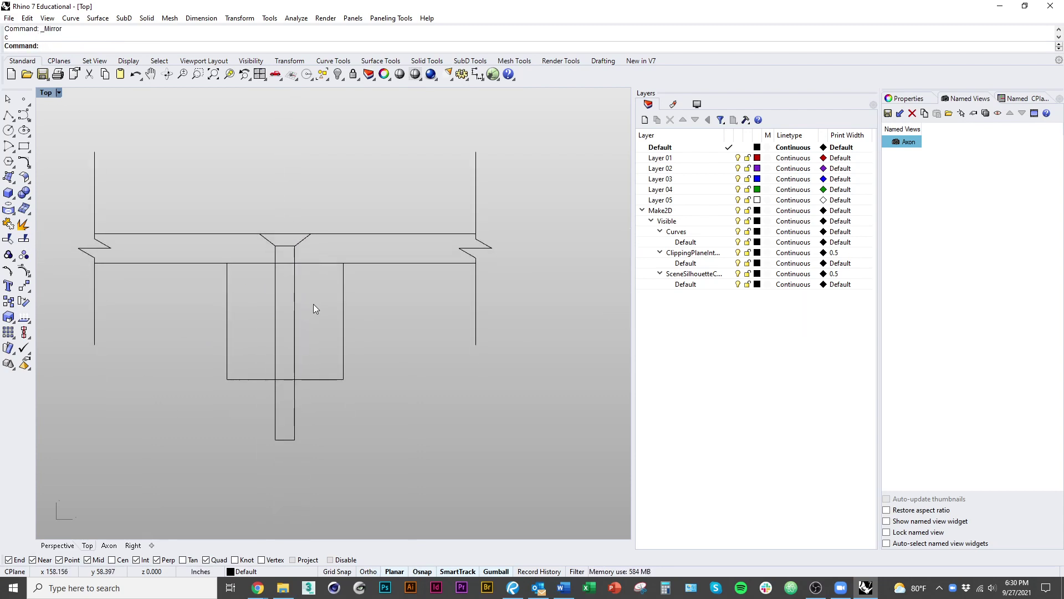
Step: Shorten the fastener shaft outline to 2 inches with Scale1D, keeping its upper end fixed
{"action": "right_click_drag", "start_coordinate": [342, 393], "coordinate": [366, 429]}
{"action": "left_click", "coordinate": [317, 383]}
{"action": "scroll", "coordinate": [314, 381], "scroll_direction": "up", "scroll_amount": 2}
{"action": "type", "text": "s1"}
{"action": "key", "text": "Return"}
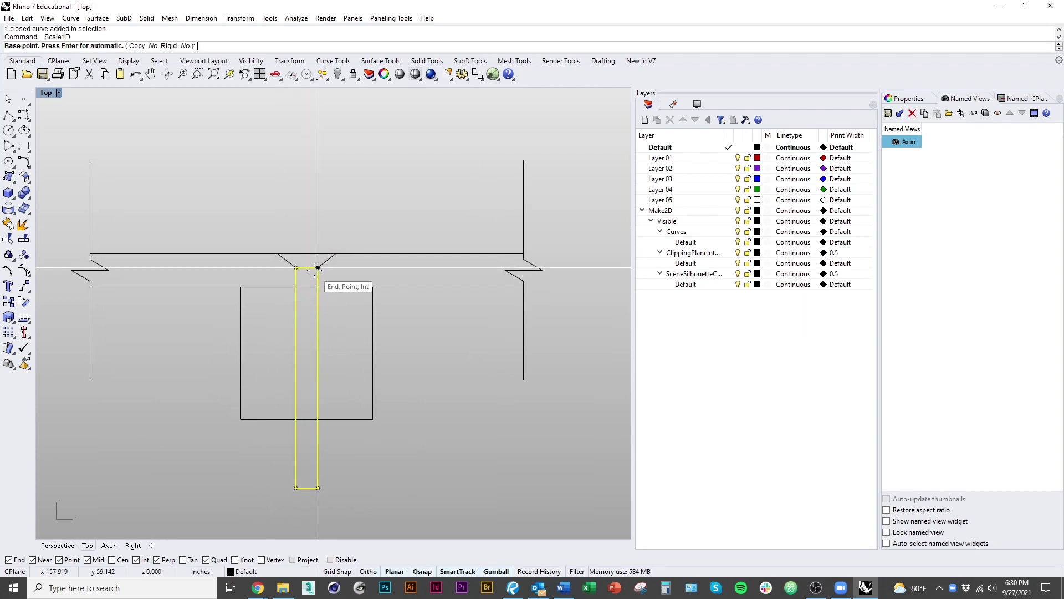
{"action": "left_click", "coordinate": [318, 268]}
{"action": "type", "text": "2"}
{"action": "key", "text": "Return"}
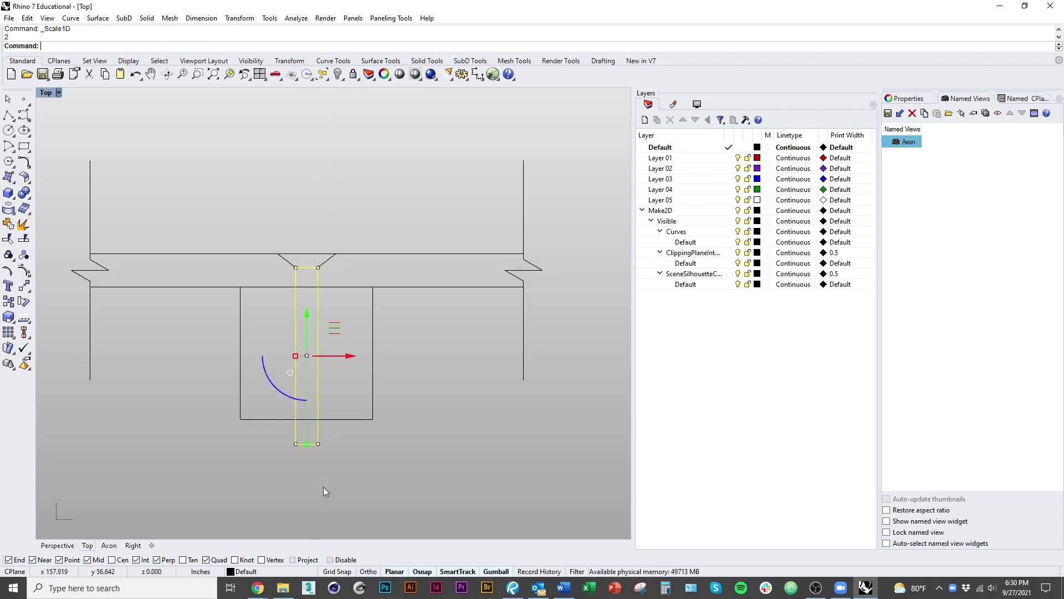
{"action": "key", "text": "Escape"}
{"action": "scroll", "coordinate": [333, 368], "scroll_direction": "up", "scroll_amount": 5}
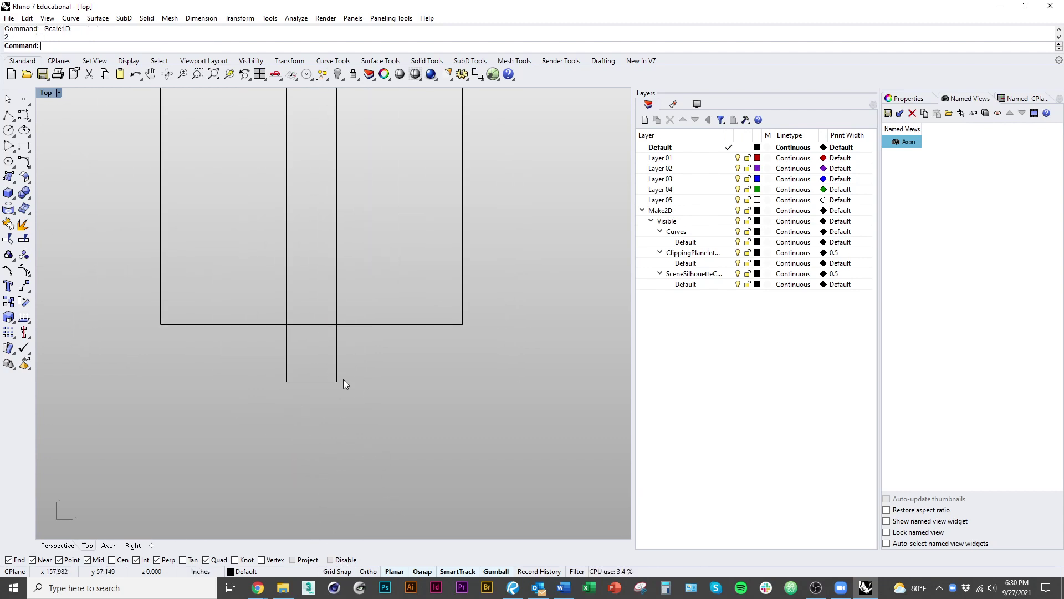
{"action": "type", "text": "pl"}
{"action": "key", "text": "Return"}
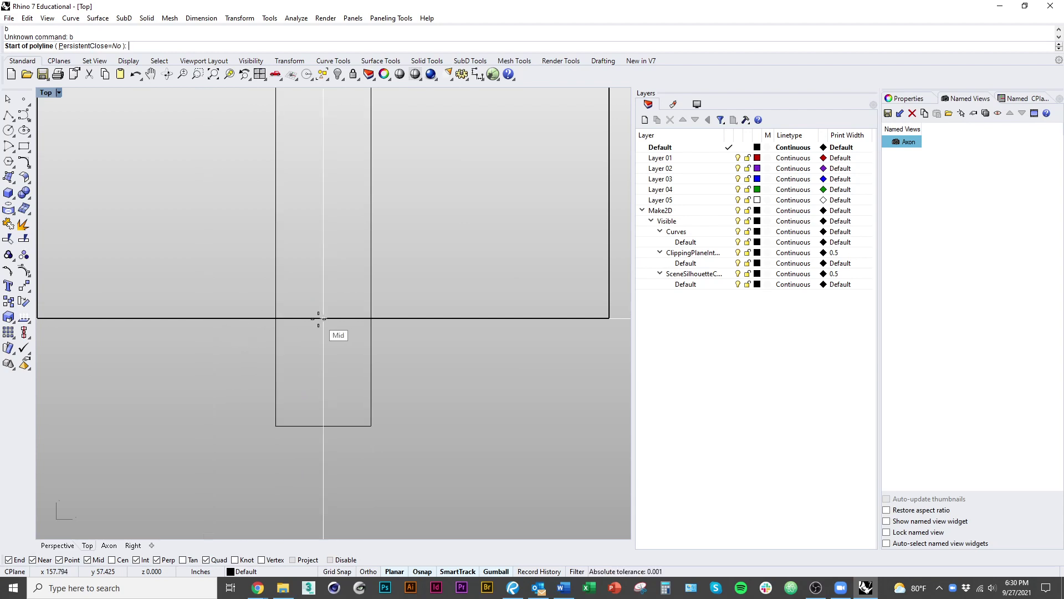
{"action": "left_click", "coordinate": [318, 319]}
{"action": "key", "text": "Escape"}
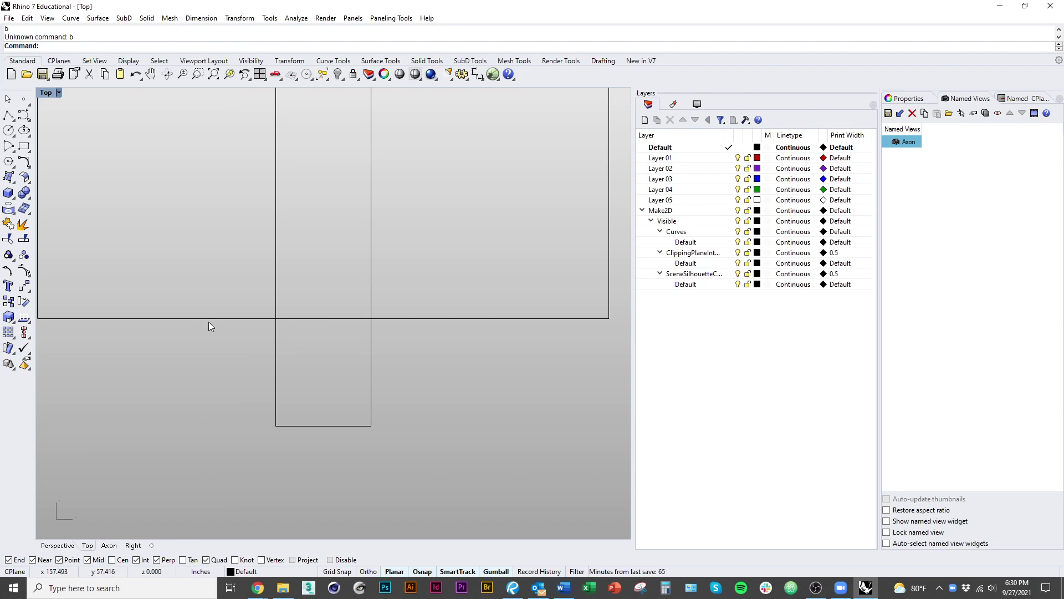
Step: Draw a BothSides horizontal line about 0.6 in long, centred on the midpoint of the square's lower edge
{"action": "type", "text": "line"}
{"action": "key", "text": "Return"}
{"action": "type", "text": "b"}
{"action": "key", "text": "Return"}
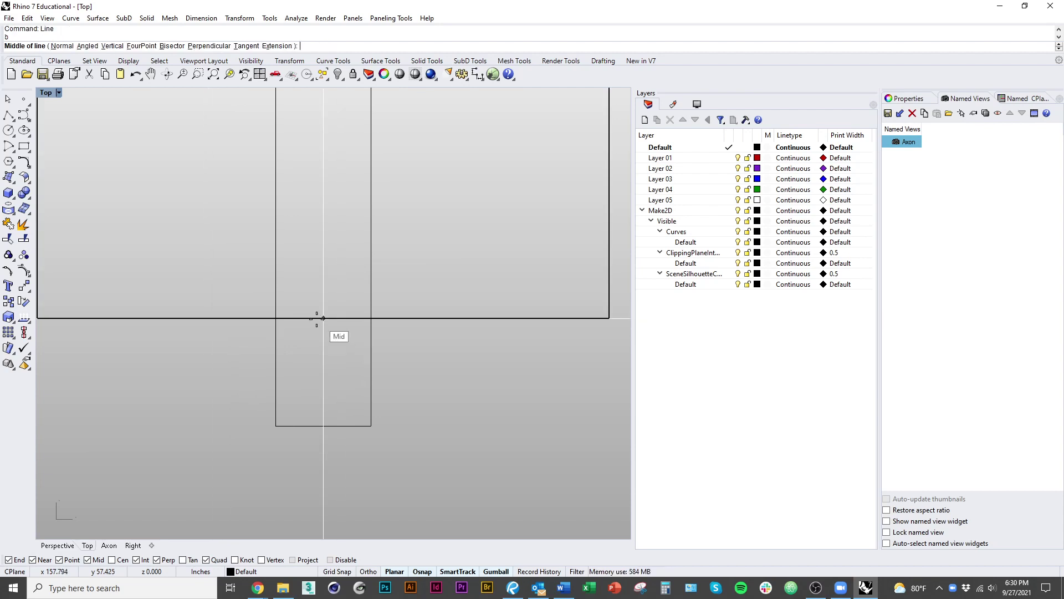
{"action": "left_click", "coordinate": [323, 318]}
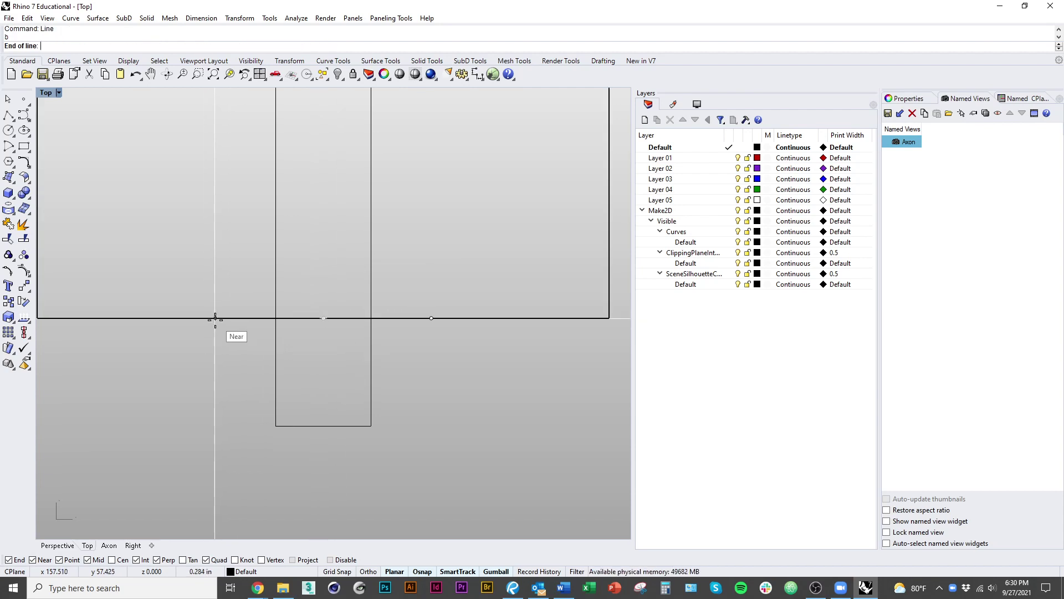
{"action": "key", "text": "Escape"}
{"action": "right_click_drag", "start_coordinate": [181, 377], "coordinate": [200, 402]}
Step: Offset the short horizontal line 1/16 inch downward with a flat cap to outline a washer below the square
{"action": "left_click", "coordinate": [271, 345]}
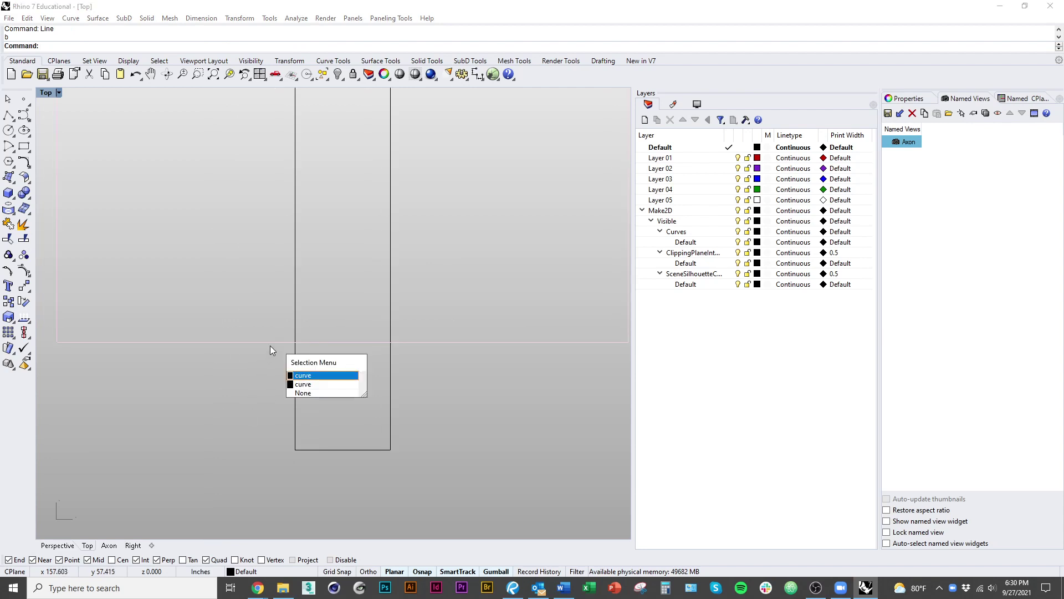
{"action": "left_click", "coordinate": [311, 405]}
{"action": "type", "text": "o"}
{"action": "key", "text": "Return"}
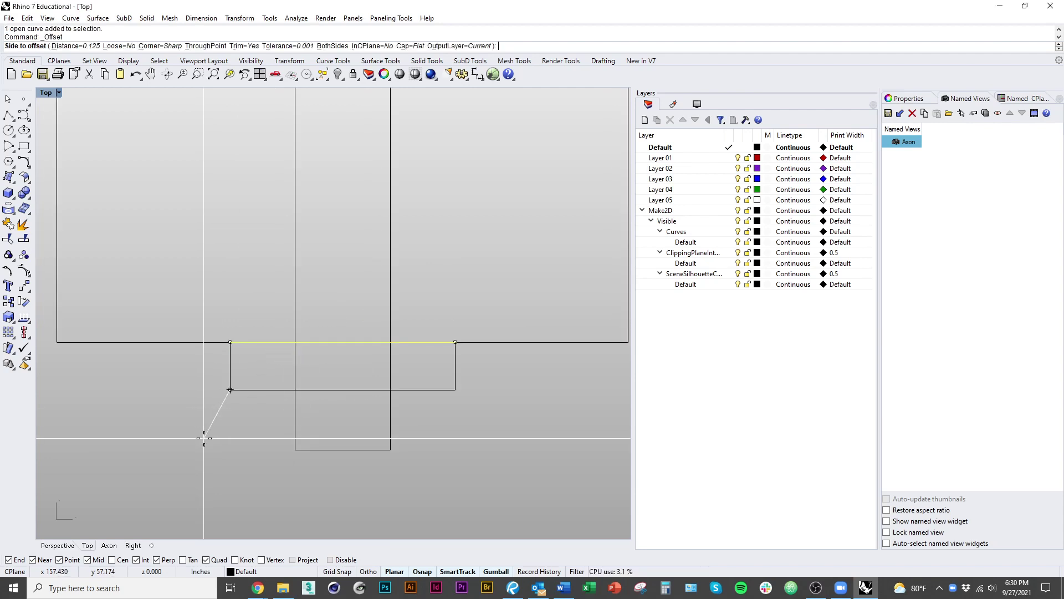
{"action": "type", "text": "3/32"}
{"action": "key", "text": "Return"}
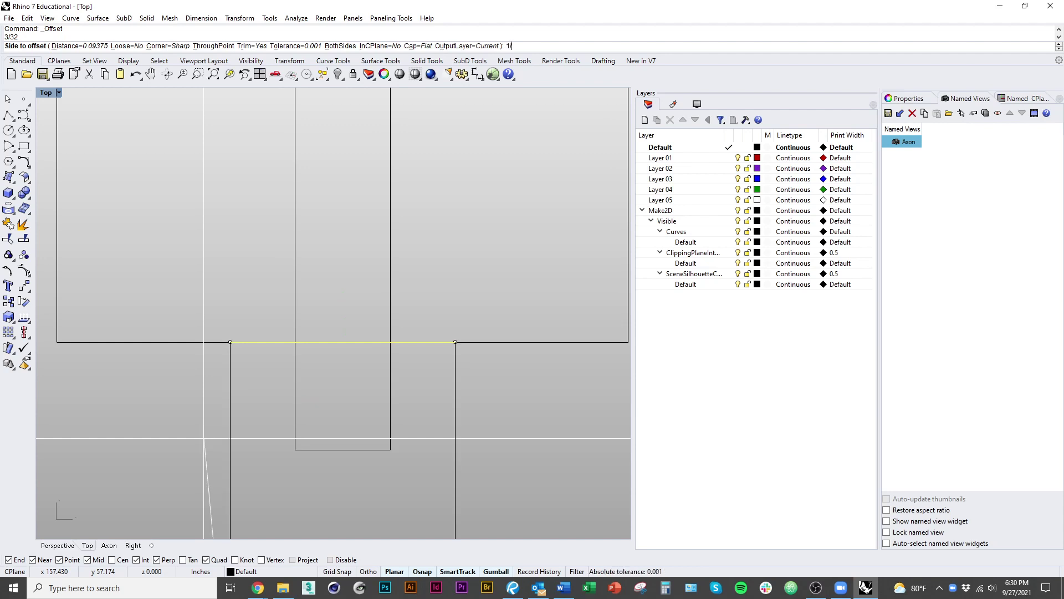
{"action": "left_click", "coordinate": [204, 436]}
Step: Widen the washer outline symmetrically about the midpoint of its lower edge with Scale1D
{"action": "scroll", "coordinate": [233, 388], "scroll_direction": "down", "scroll_amount": 5}
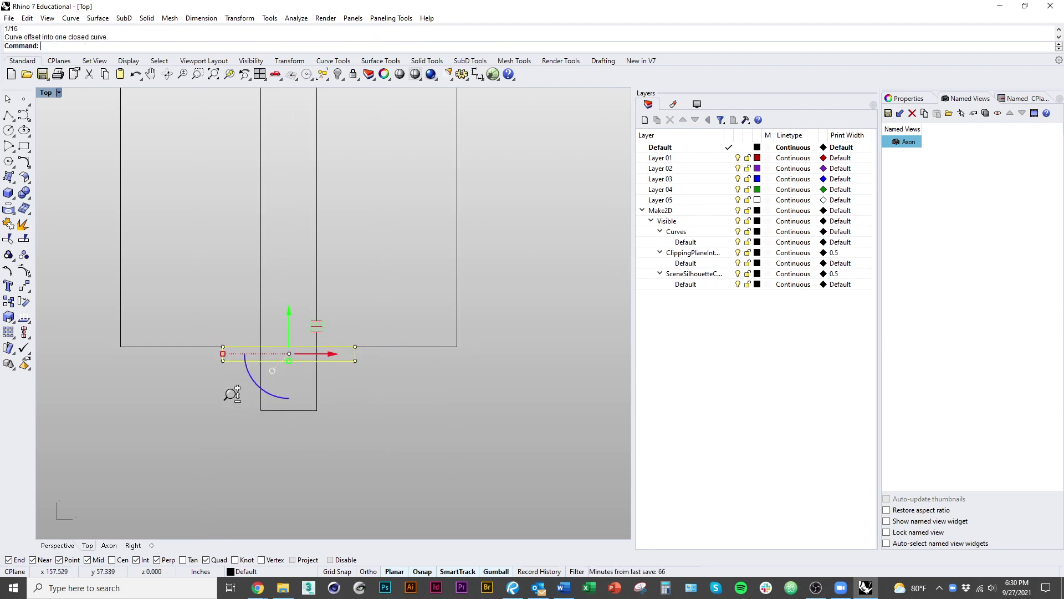
{"action": "type", "text": "s1"}
{"action": "key", "text": "Return"}
{"action": "left_click", "coordinate": [289, 361]}
{"action": "left_click", "coordinate": [367, 361]}
{"action": "left_click", "coordinate": [377, 361]}
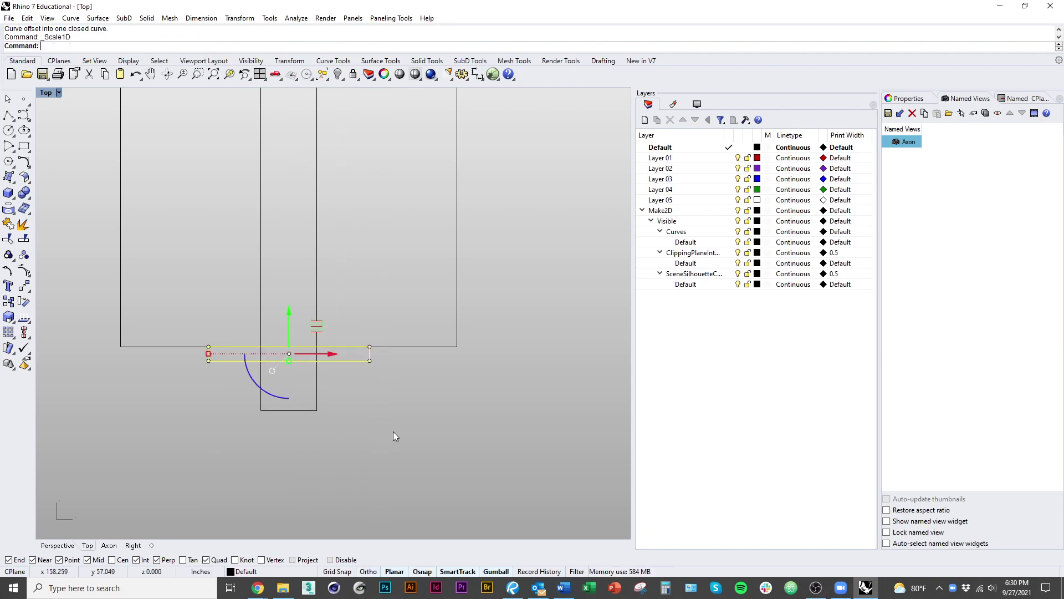
Step: Copy the washer outline straight down by its own height so the copy sits against the washer's lower edge
{"action": "key", "text": "Escape"}
{"action": "right_click_drag", "start_coordinate": [393, 431], "coordinate": [283, 352]}
{"action": "scroll", "coordinate": [284, 345], "scroll_direction": "up", "scroll_amount": 3}
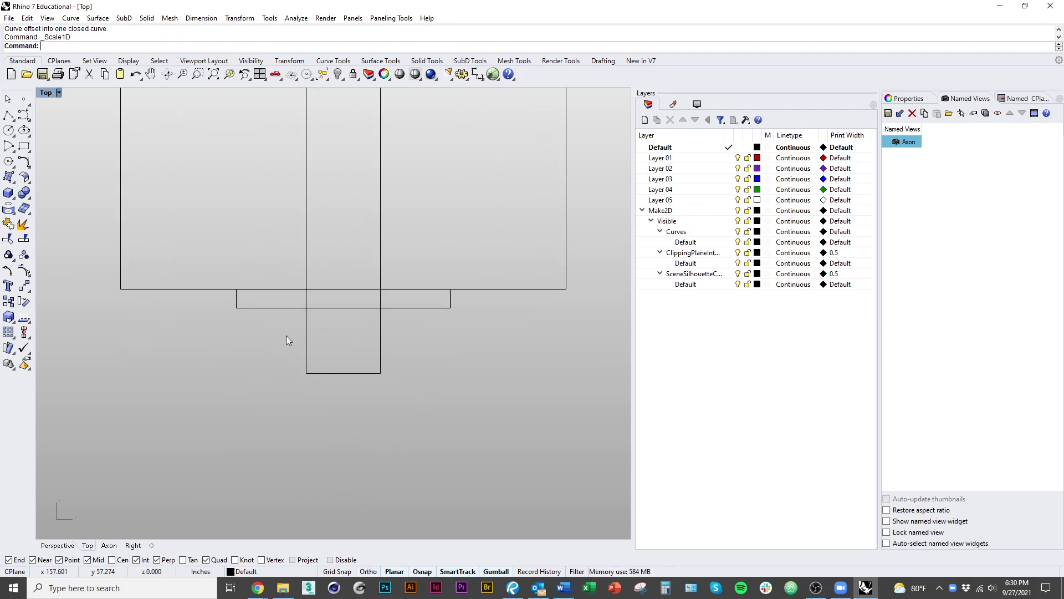
{"action": "scroll", "coordinate": [294, 327], "scroll_direction": "up", "scroll_amount": 2}
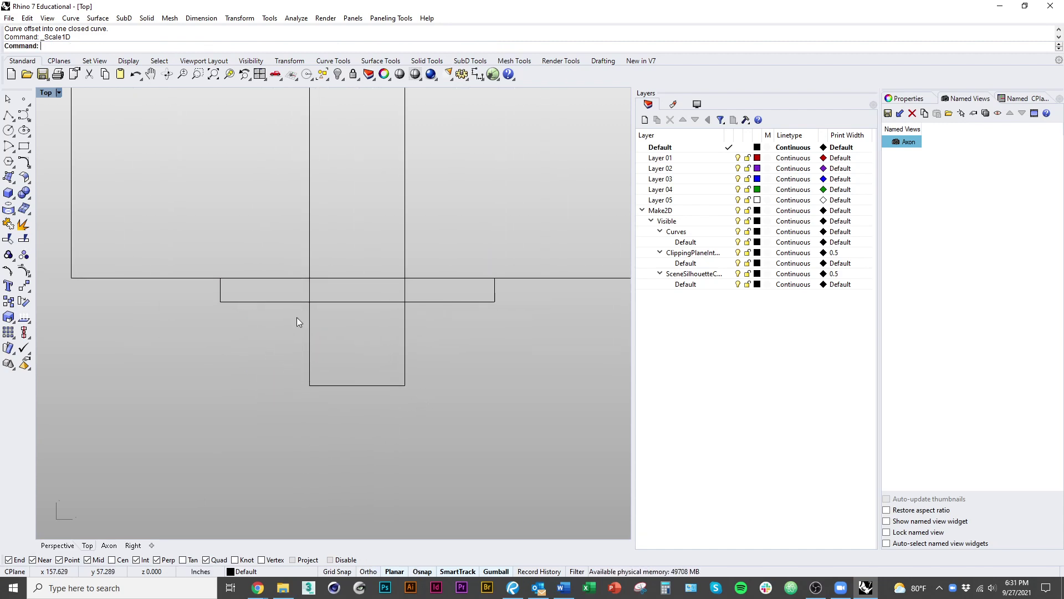
{"action": "type", "text": "c"}
{"action": "key", "text": "Return"}
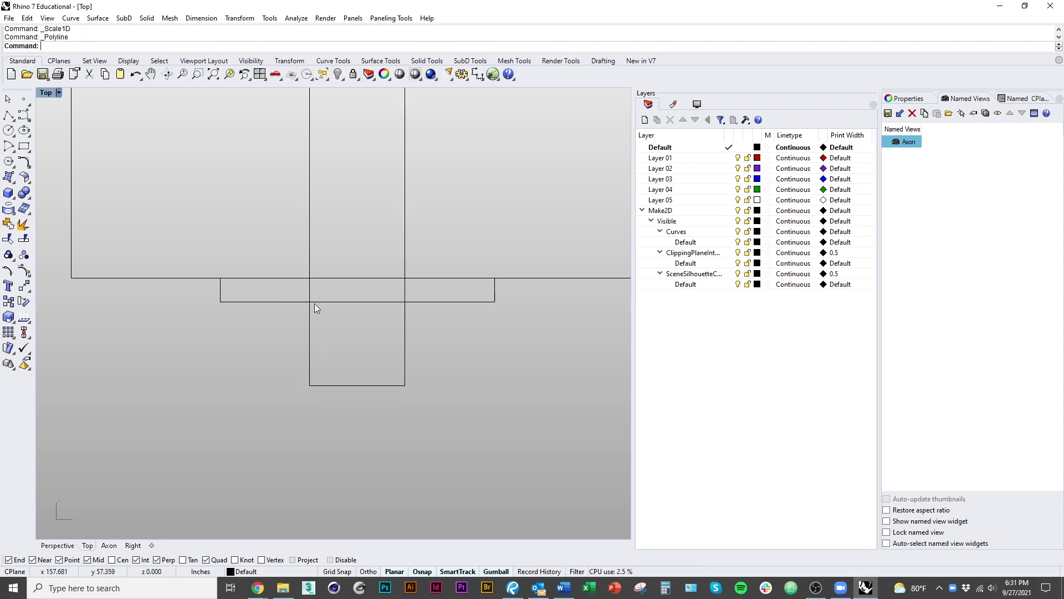
{"action": "left_click", "coordinate": [316, 302]}
{"action": "key", "text": "Return"}
{"action": "left_click", "coordinate": [476, 278]}
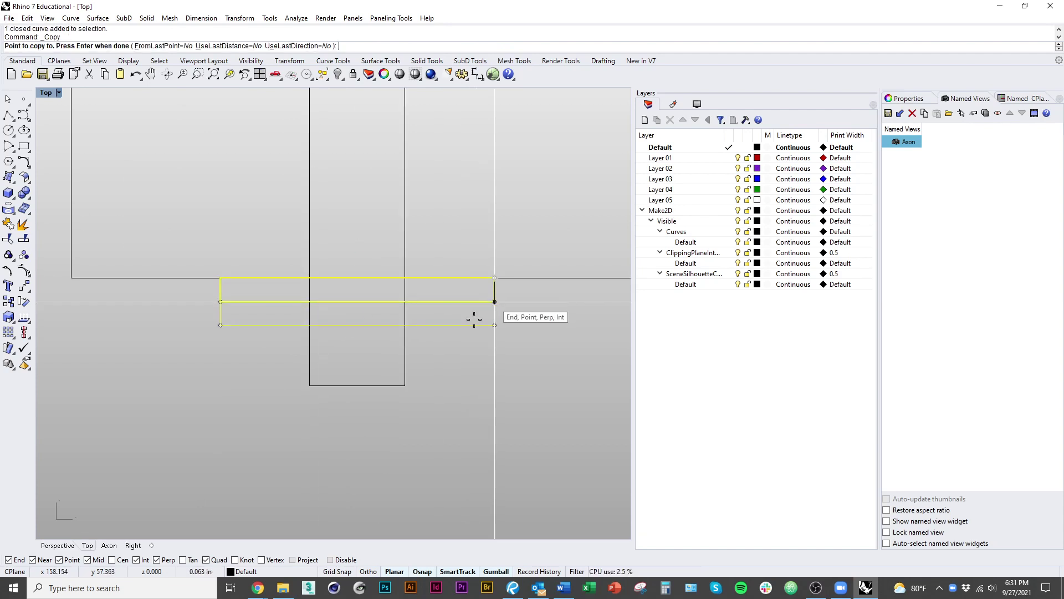
{"action": "left_click", "coordinate": [476, 301]}
{"action": "key", "text": "Return"}
Step: Narrow the copied rectangle symmetrically about the midpoint of its lower edge with Scale1D to start the nut outline
{"action": "type", "text": "scale1d"}
{"action": "key", "text": "Return"}
{"action": "left_click", "coordinate": [357, 326]}
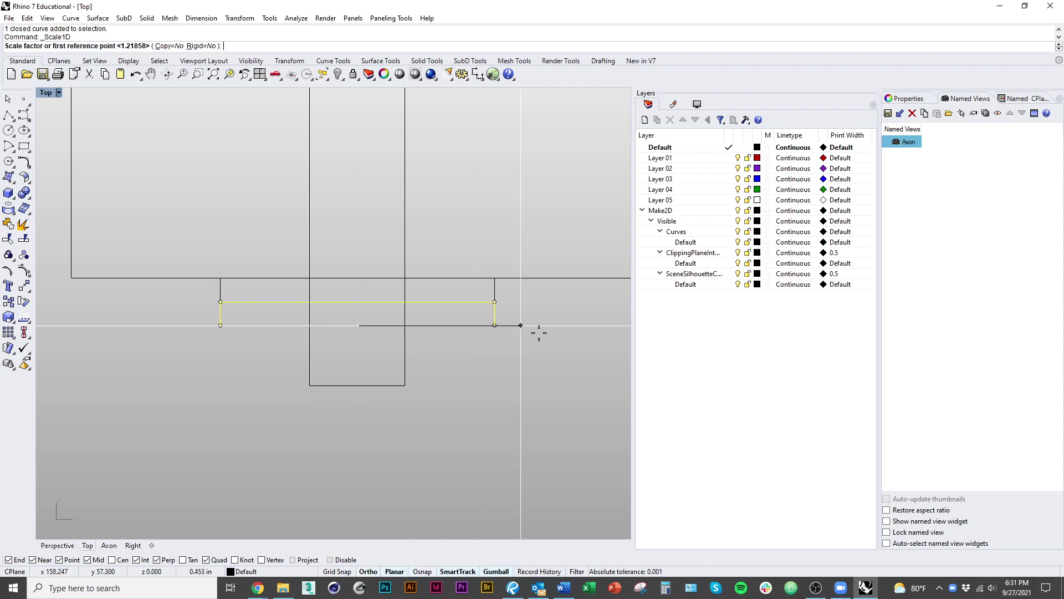
{"action": "left_click", "coordinate": [495, 326]}
{"action": "left_click", "coordinate": [467, 326]}
Step: Stretch the nut outline downward with Scale1D, keeping its upper edge fixed against the washer and its lower edge above the shaft's end
{"action": "key", "text": "Return"}
{"action": "left_click", "coordinate": [466, 301]}
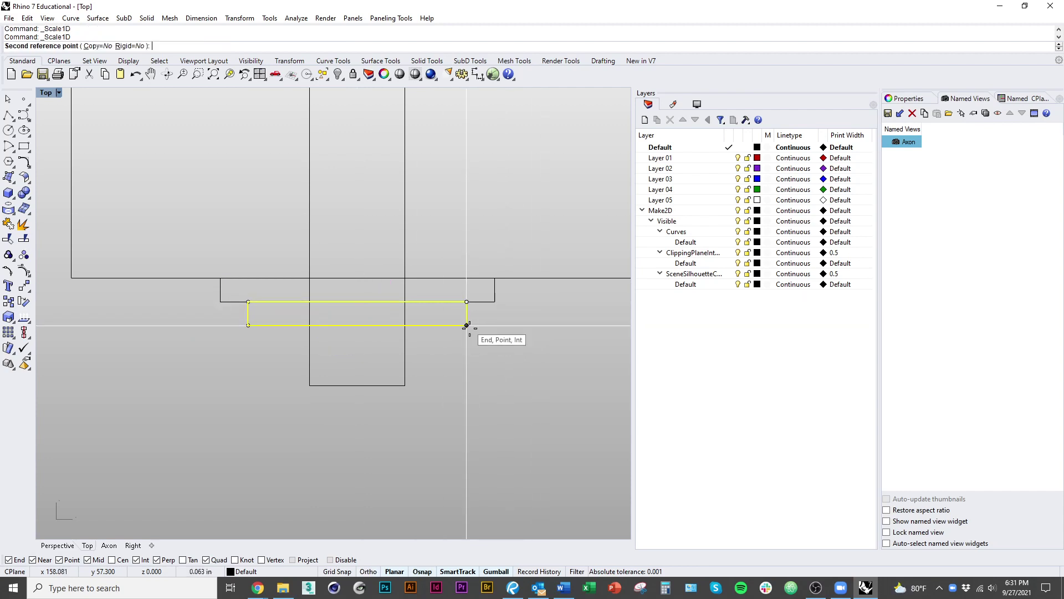
{"action": "left_click", "coordinate": [467, 325]}
{"action": "left_click", "coordinate": [467, 360]}
{"action": "key", "text": "Escape"}
{"action": "scroll", "coordinate": [447, 404], "scroll_direction": "down", "scroll_amount": 6}
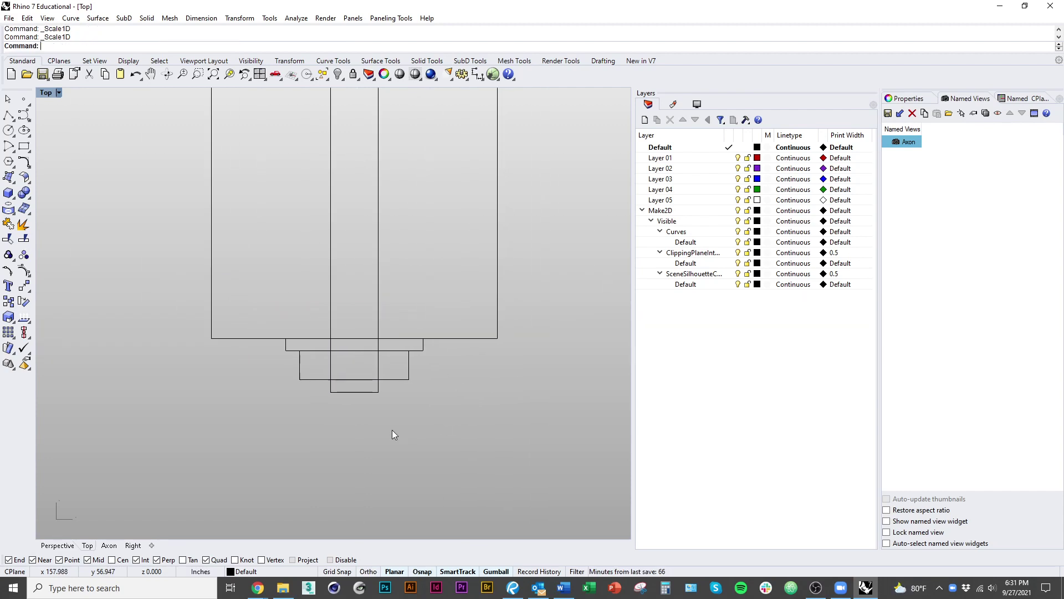
Step: Narrow the heightened nut outline further with Scale1D, keeping it centred on the fastener shaft
{"action": "scroll", "coordinate": [340, 382], "scroll_direction": "up", "scroll_amount": 6}
{"action": "left_click", "coordinate": [348, 348]}
{"action": "key", "text": "Return"}
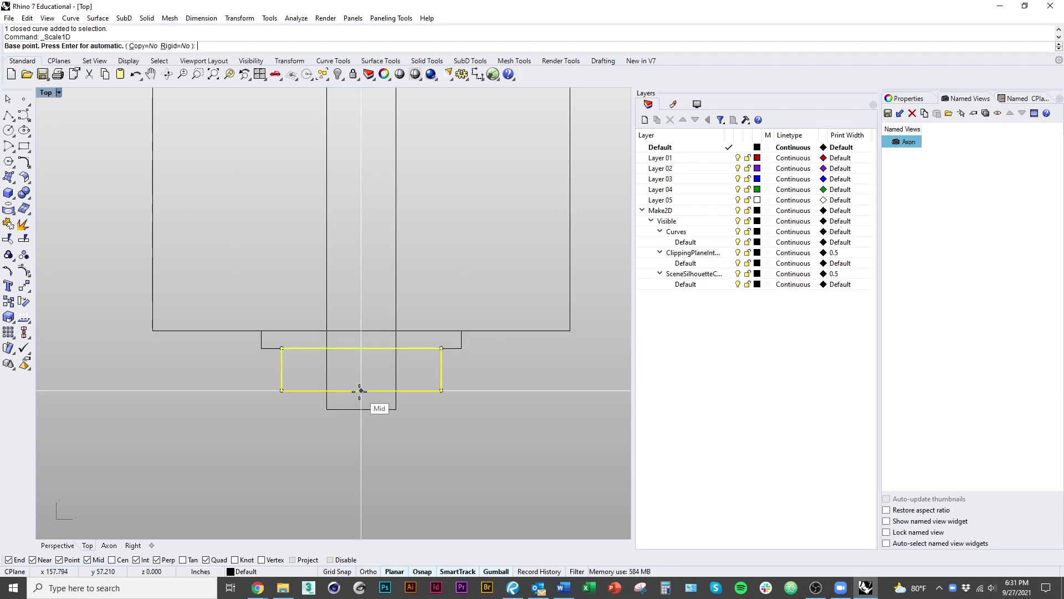
{"action": "left_click", "coordinate": [361, 390]}
{"action": "left_click", "coordinate": [506, 390]}
{"action": "left_click", "coordinate": [486, 391]}
Step: Review the completed connection details together with the stool's axonometric, plan and elevation drawings
{"action": "scroll", "coordinate": [388, 444], "scroll_direction": "down", "scroll_amount": 5}
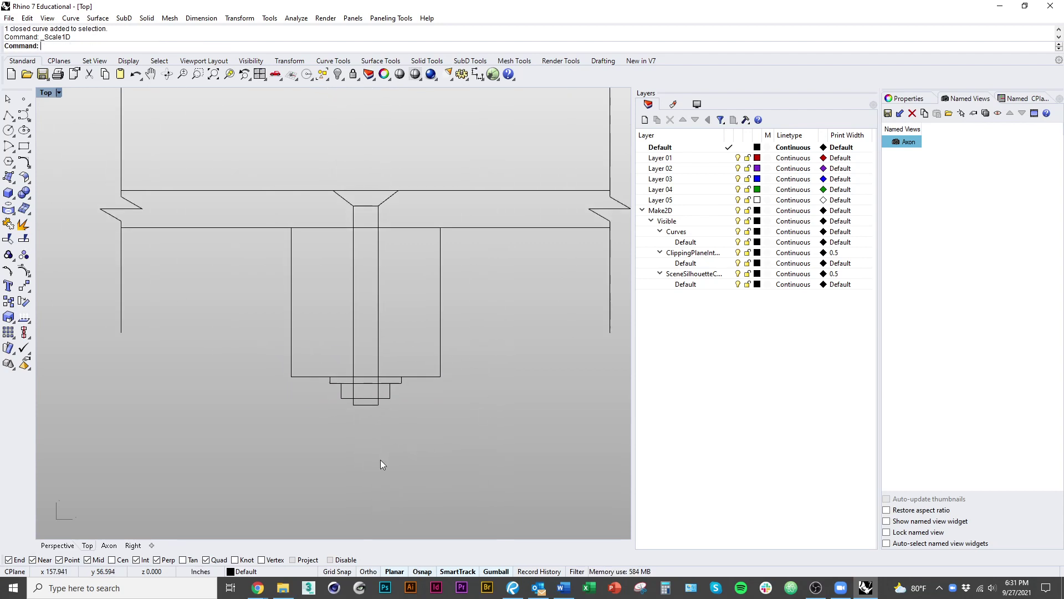
{"action": "scroll", "coordinate": [416, 404], "scroll_direction": "down", "scroll_amount": 3}
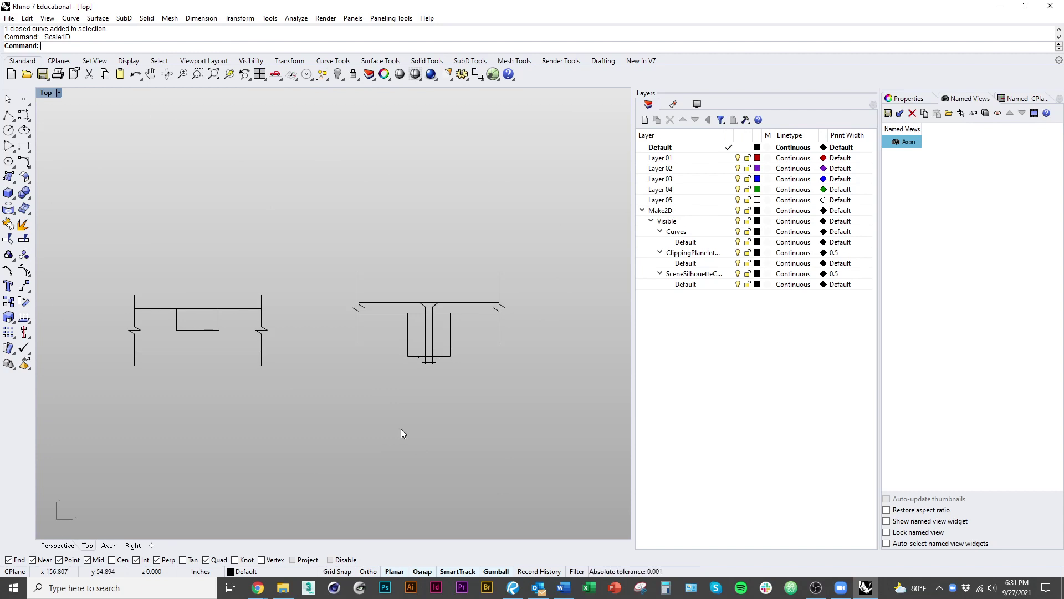
{"action": "scroll", "coordinate": [401, 432], "scroll_direction": "down", "scroll_amount": 3}
{"action": "mouse_move", "coordinate": [383, 376]}
{"action": "right_mouse_down"}
{"action": "mouse_move", "coordinate": [340, 381]}
{"action": "mouse_move", "coordinate": [517, 398]}
{"action": "right_mouse_up"}
{"action": "right_click_drag", "start_coordinate": [328, 394], "coordinate": [541, 374]}
{"action": "right_click_drag", "start_coordinate": [282, 351], "coordinate": [203, 379]}
{"action": "right_click_drag", "start_coordinate": [494, 463], "coordinate": [365, 459]}
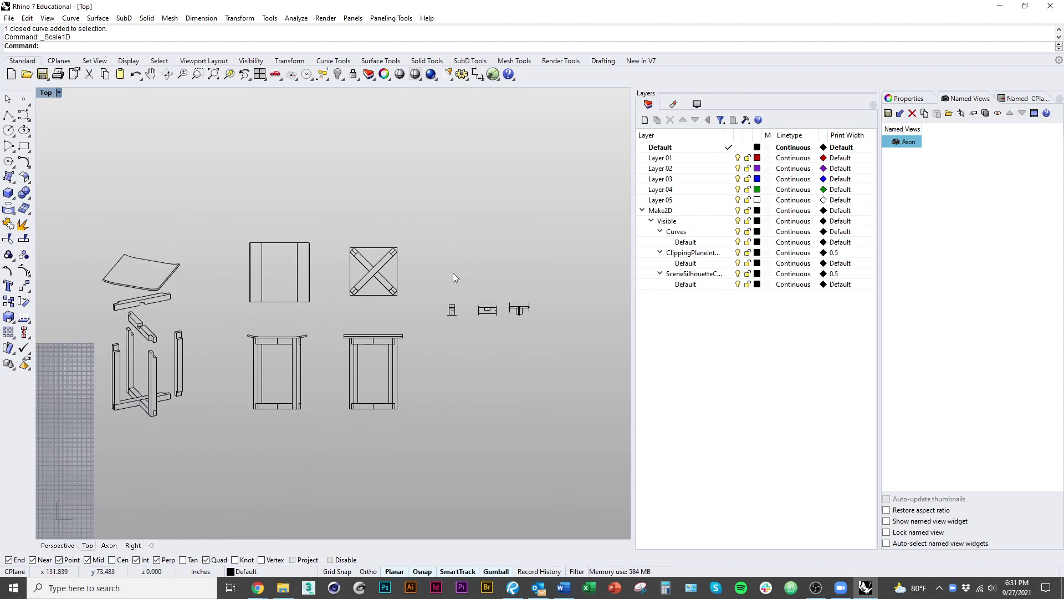